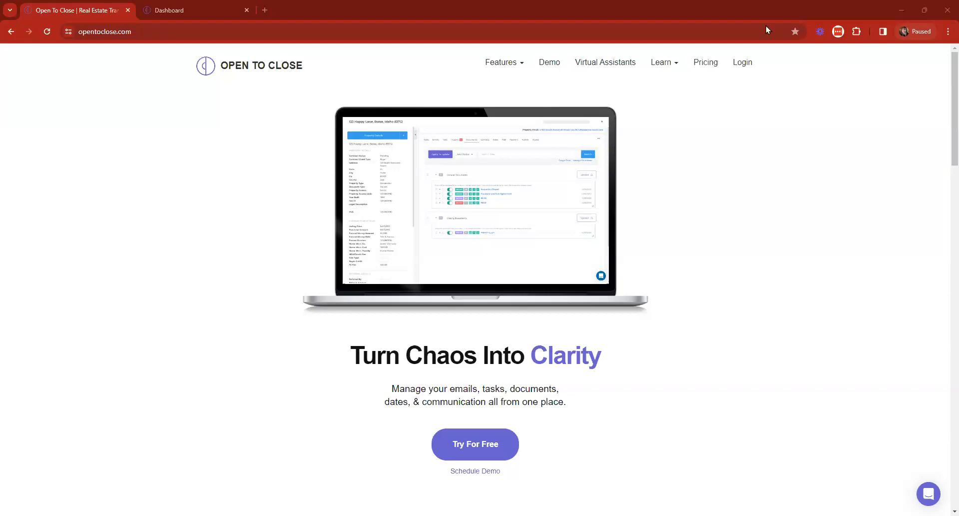
Step: Switch from the marketing homepage to the Open To Close Dashboard browser tab
click(222, 4)
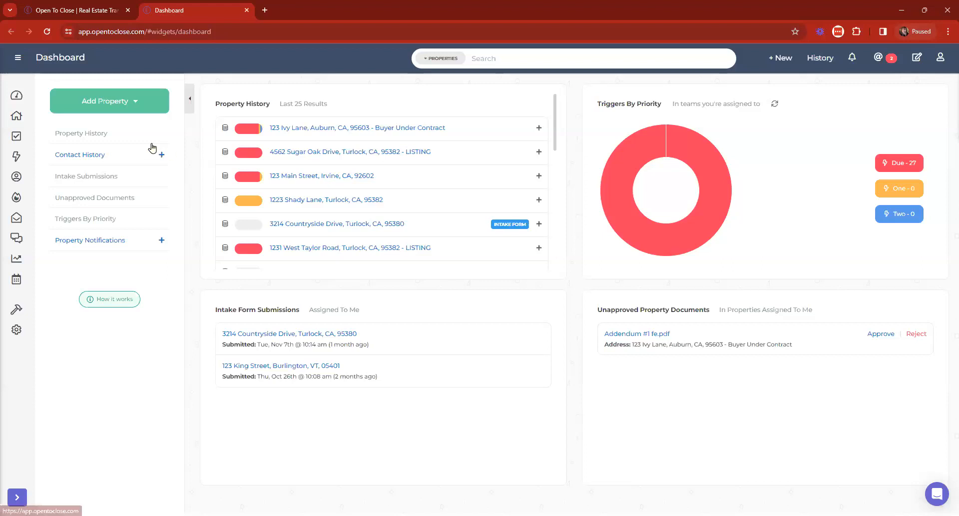
Step: Check Brokermint's Current Connections under Settings > Apps & API's, finding none, then close the window
click(17, 58)
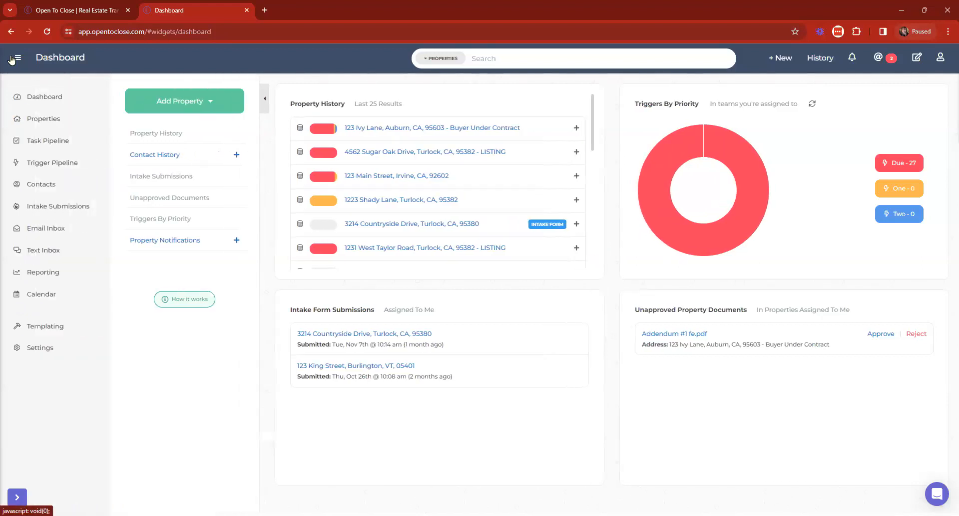
click(45, 348)
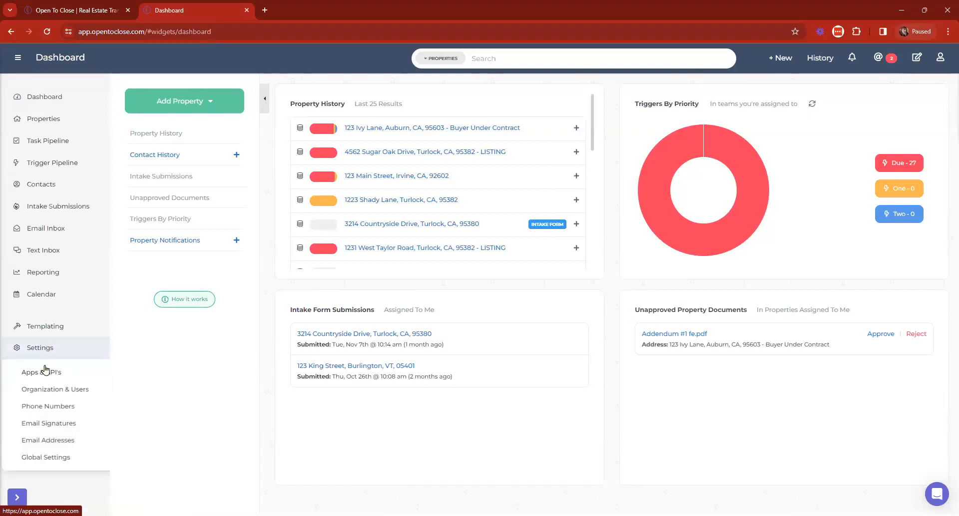
click(45, 371)
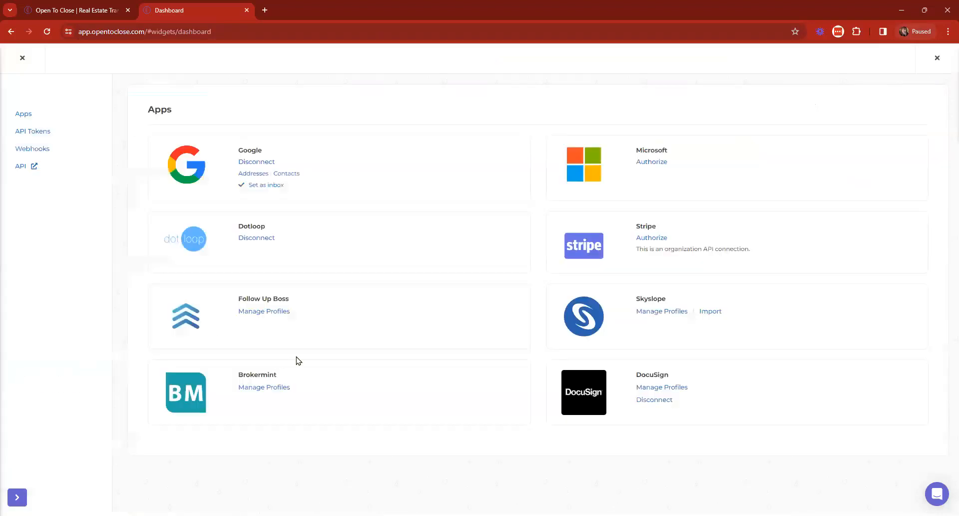
click(265, 388)
click(470, 104)
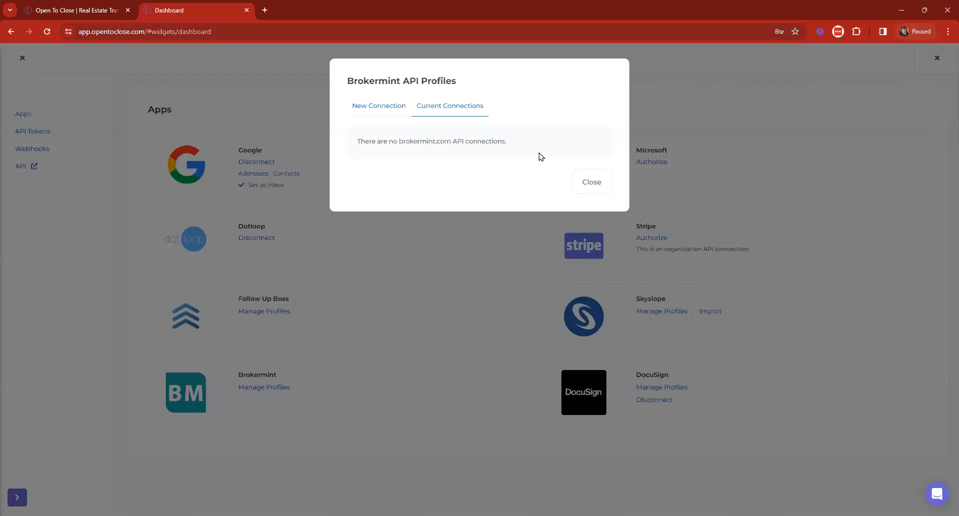
click(592, 182)
Step: Open the Open To Close Help Center through Support Center and close the duplicate help page
click(938, 58)
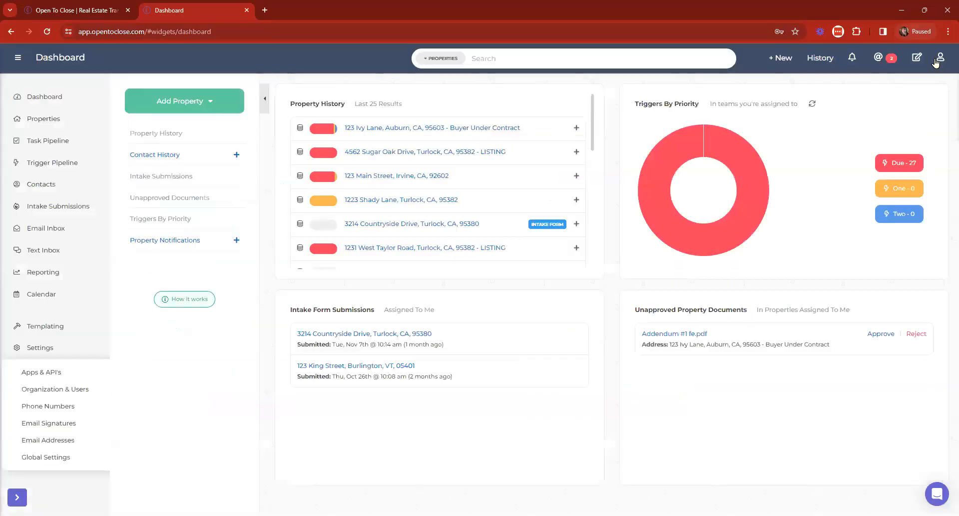
click(940, 59)
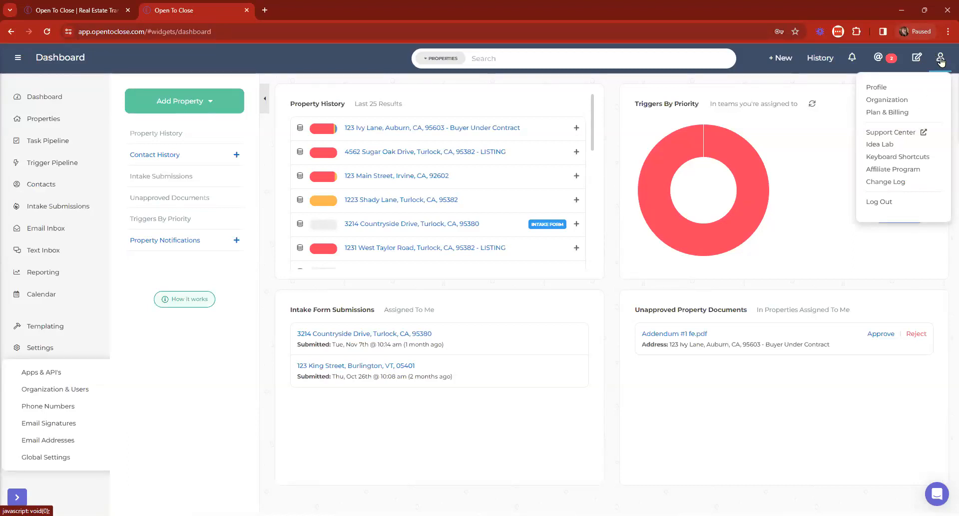
click(883, 135)
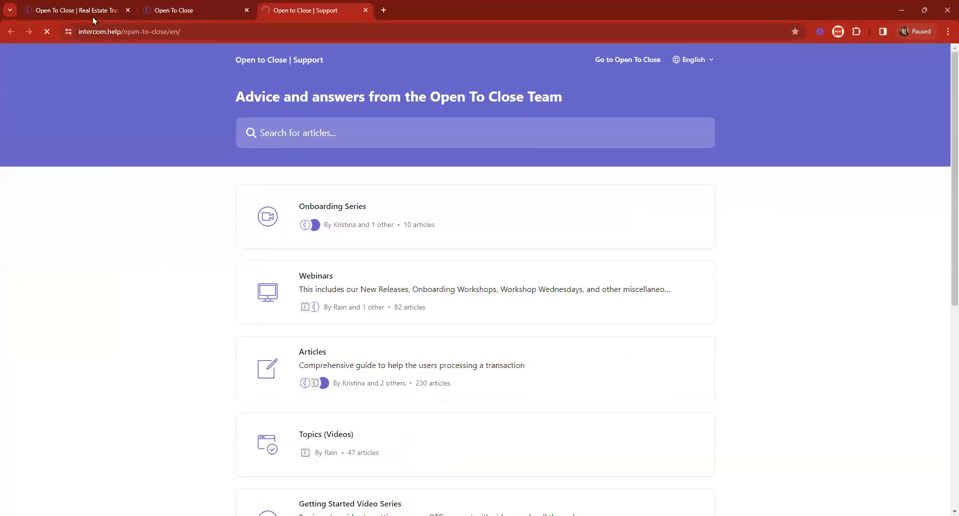
click(92, 14)
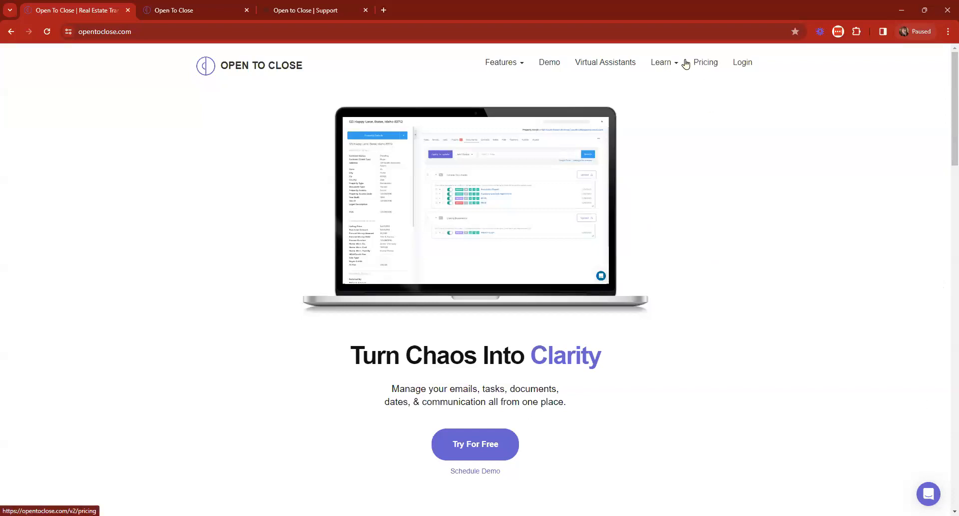
click(662, 64)
click(637, 87)
click(306, 10)
click(417, 6)
click(210, 10)
click(411, 7)
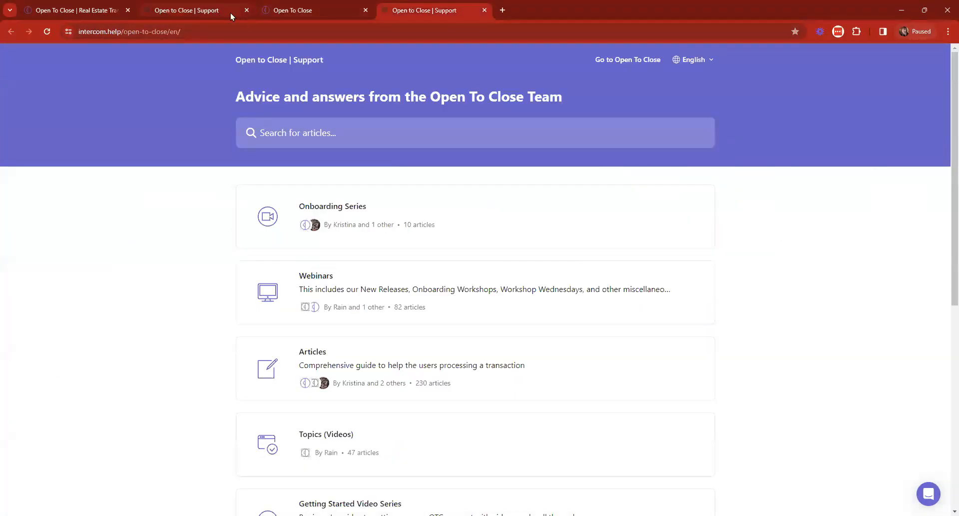
click(247, 10)
Step: Search help for 'brokermint', read Connect to Brokermint, and open the Brokermint collection
click(338, 123)
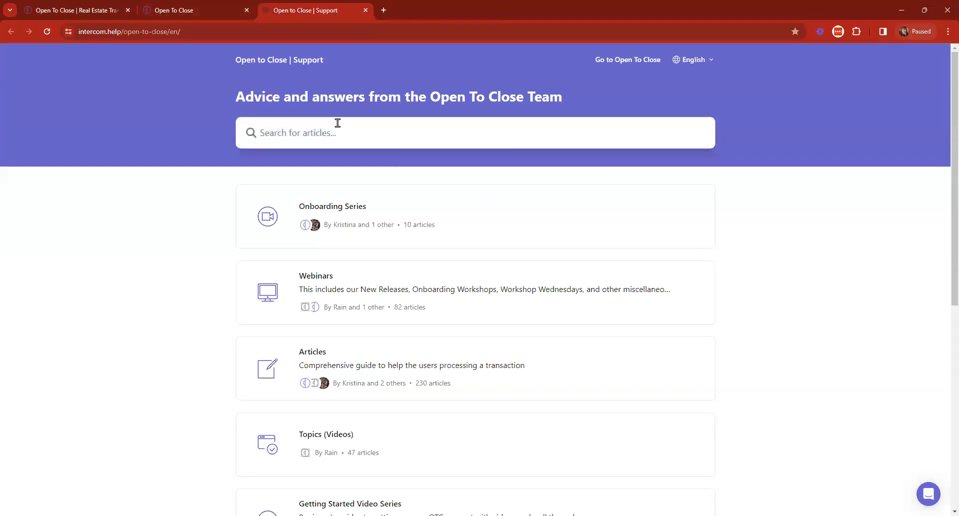
text(brokermint)
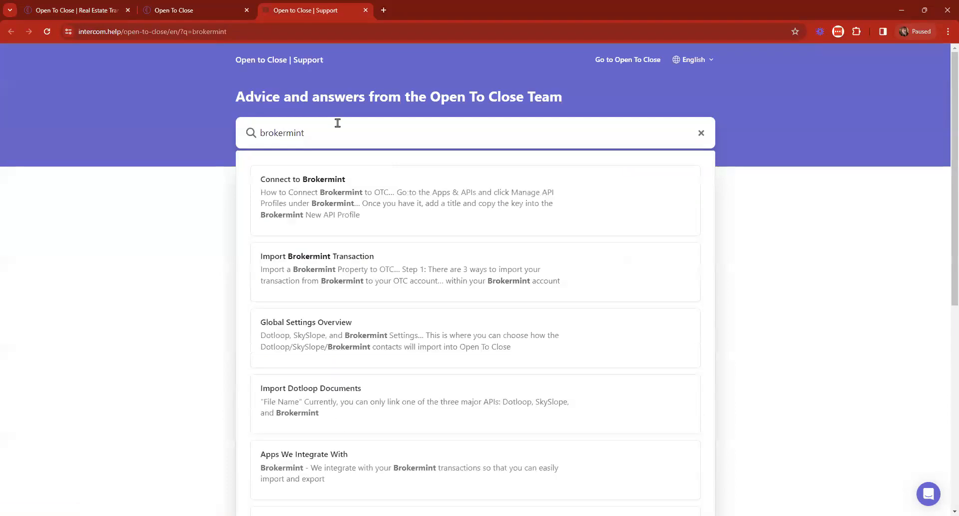
key(Return)
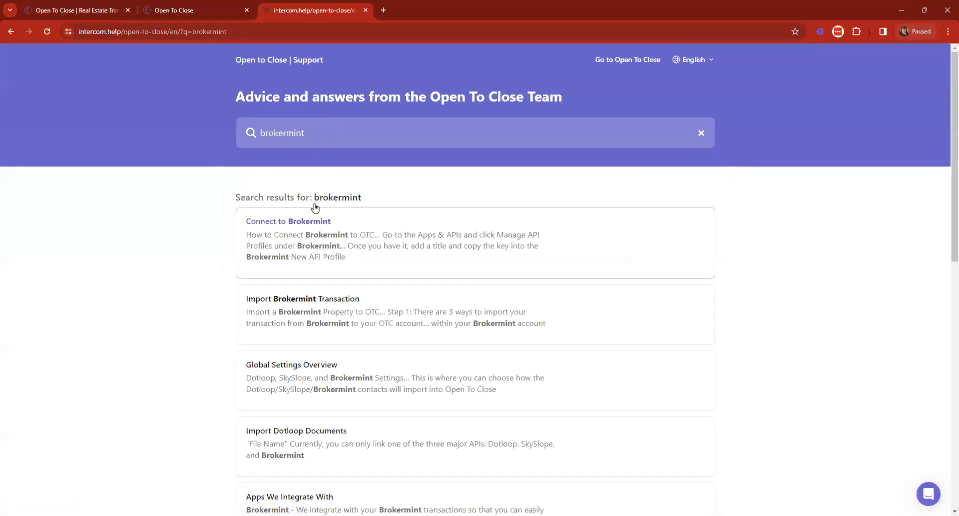
click(323, 226)
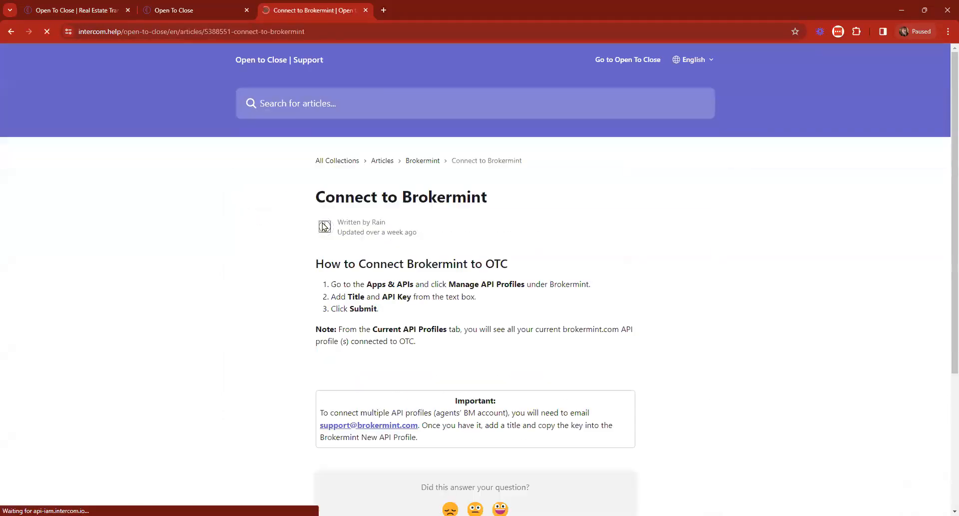
scroll(715, 306, down, 2)
scroll(715, 305, down, 4)
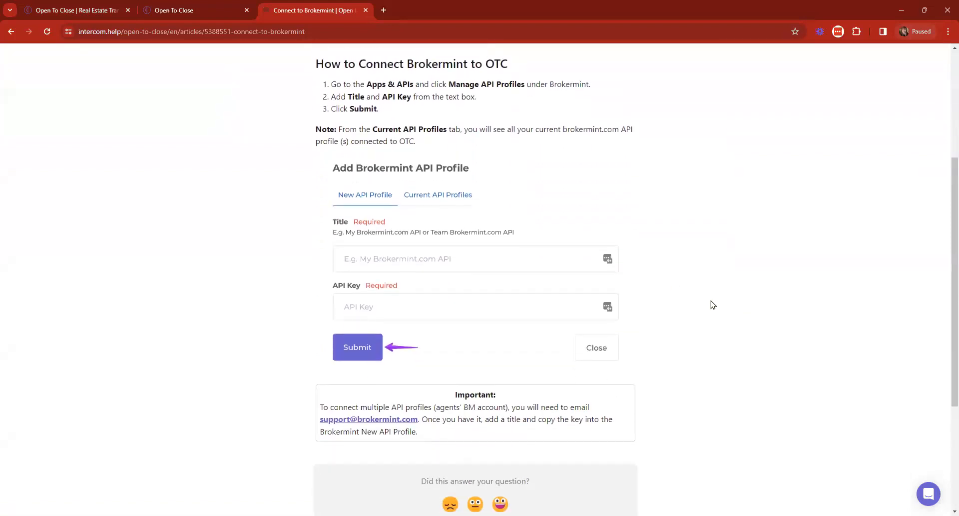
scroll(713, 304, up, 3)
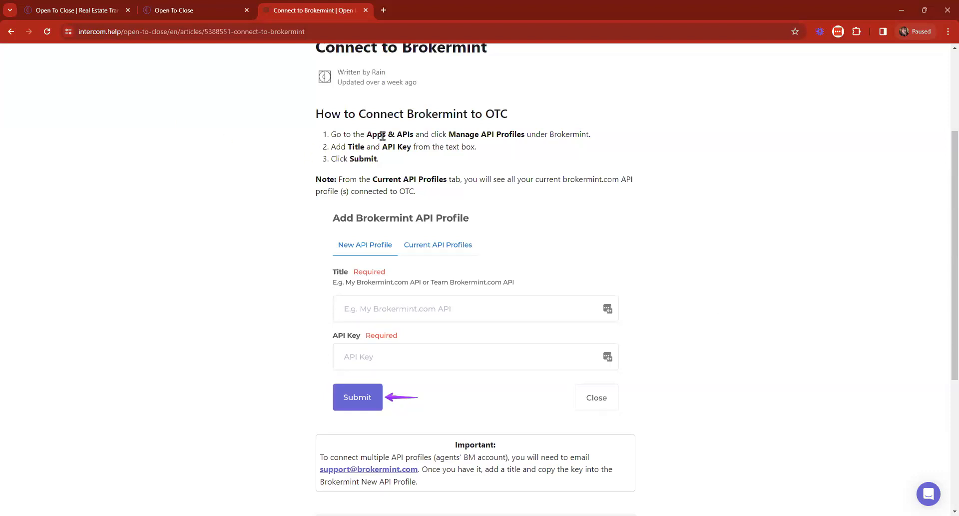
scroll(472, 201, down, 3)
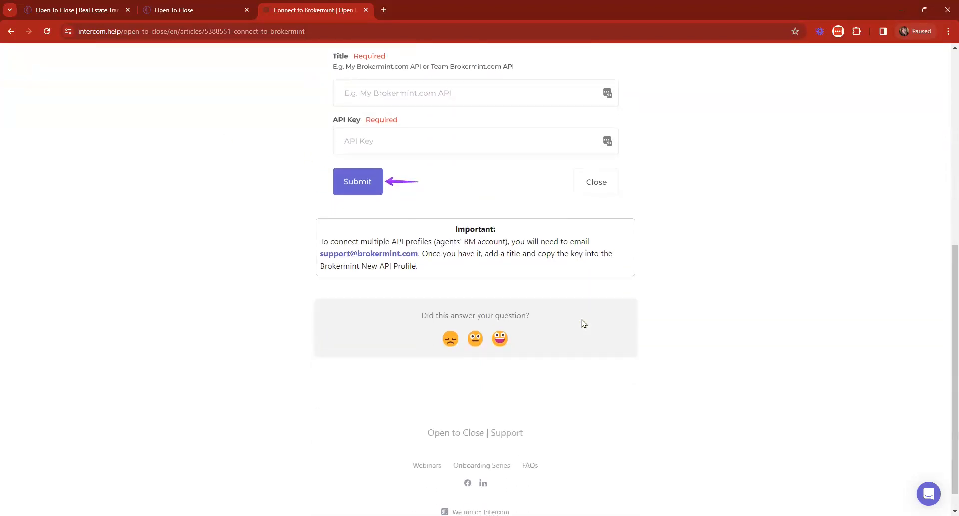
scroll(583, 322, up, 4)
scroll(584, 319, up, 3)
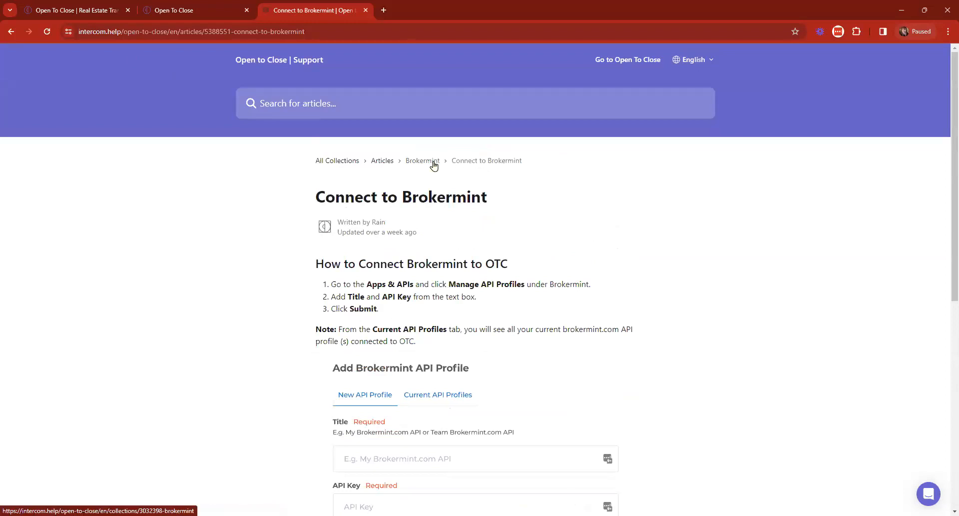
click(434, 165)
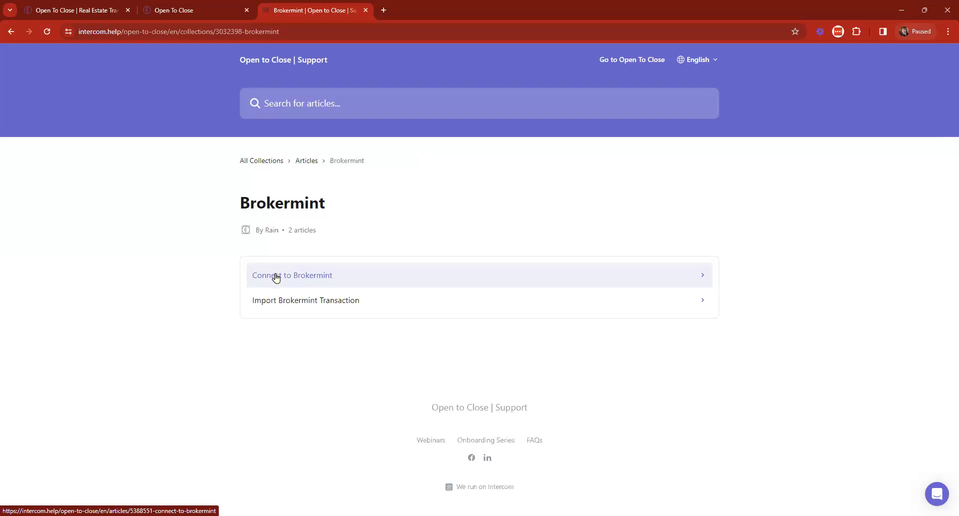
click(144, 6)
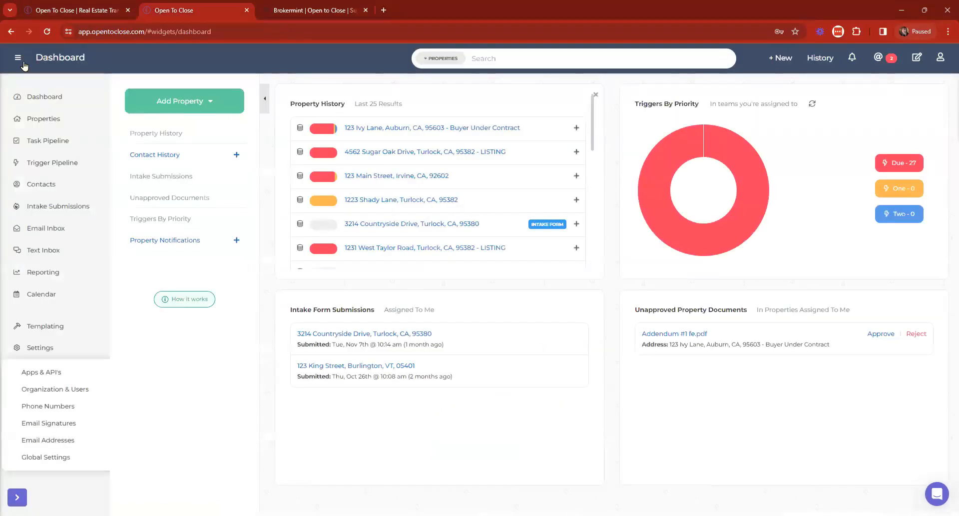
Step: Preview the Import Dotloop loop list and a loop's field map templates, then close the panel
click(778, 58)
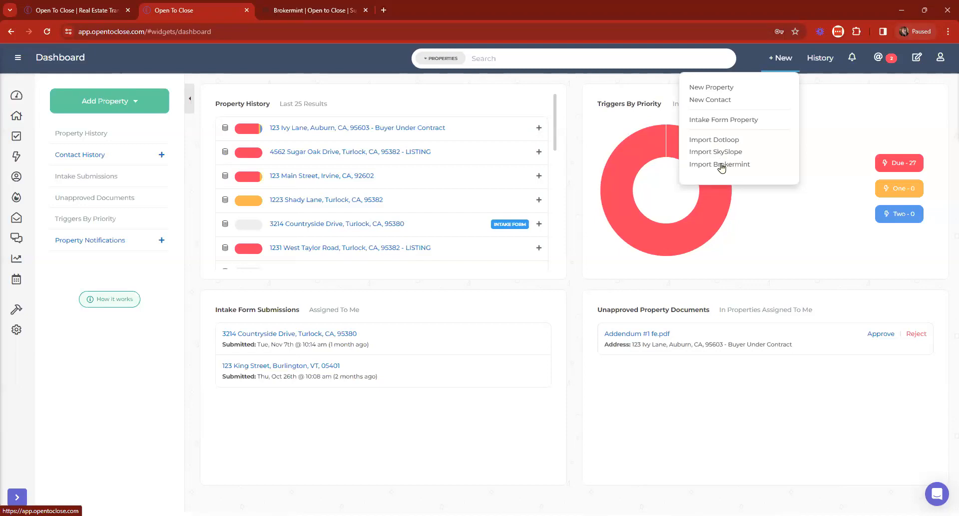
click(701, 142)
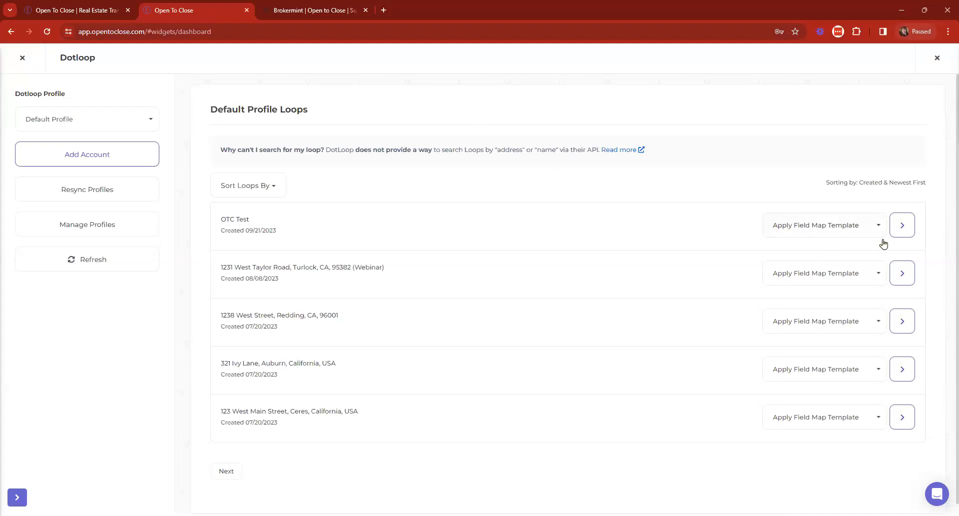
click(815, 234)
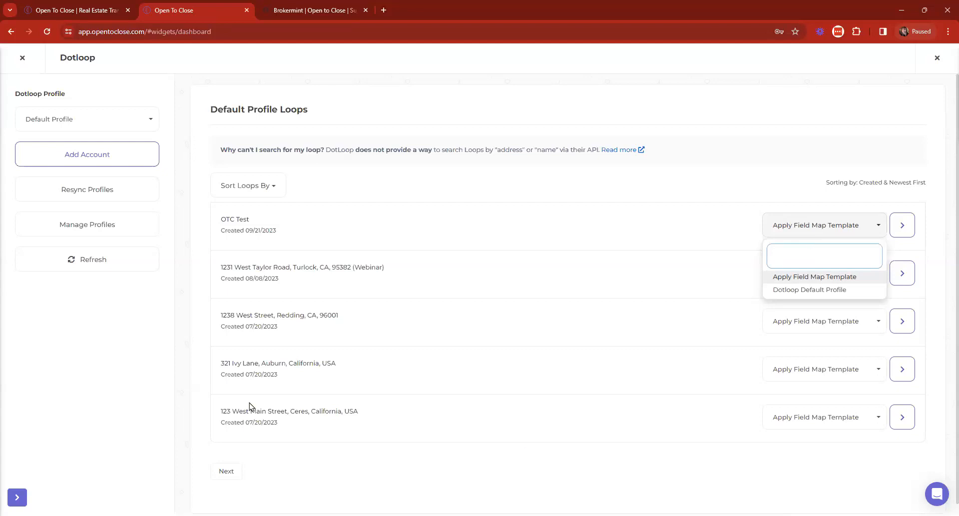
click(22, 57)
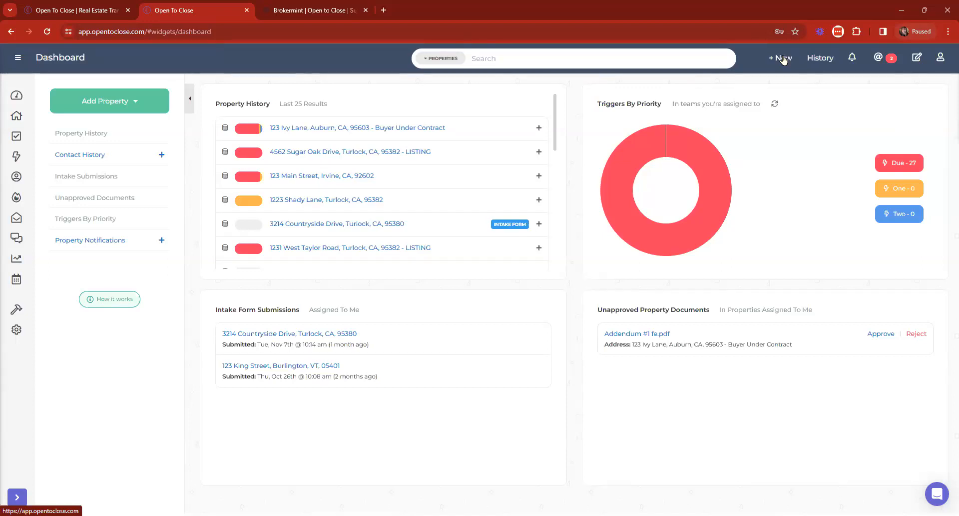
Step: Check the Brokermint connection of the 123 Main Street, Irvine property, then close it
click(350, 178)
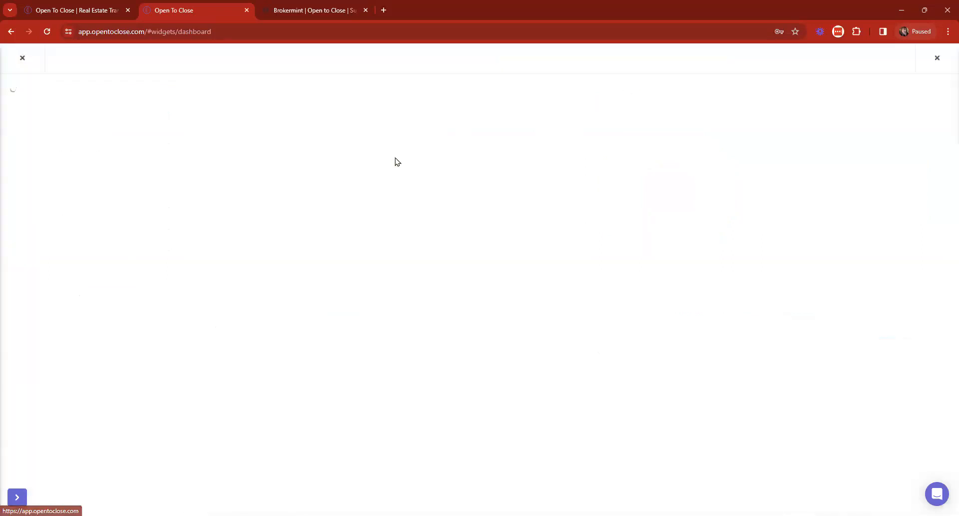
click(690, 120)
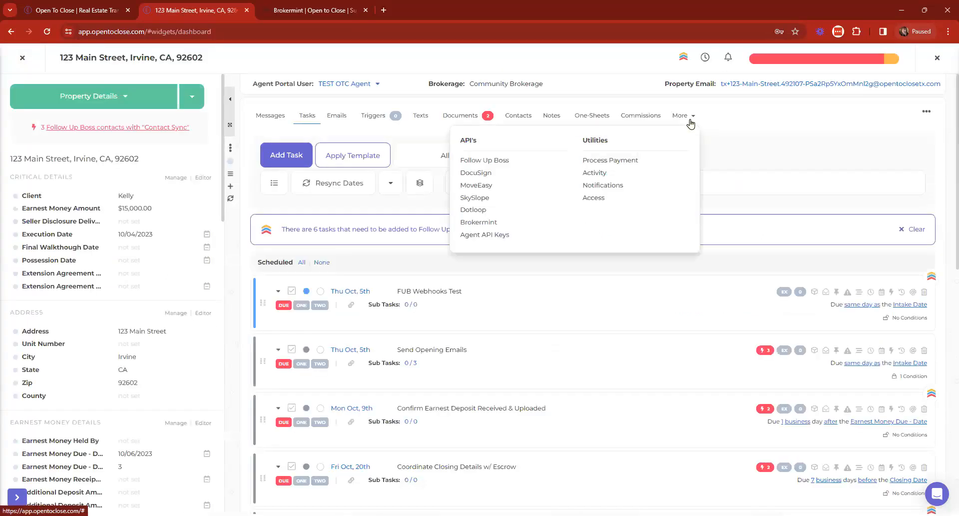
click(477, 224)
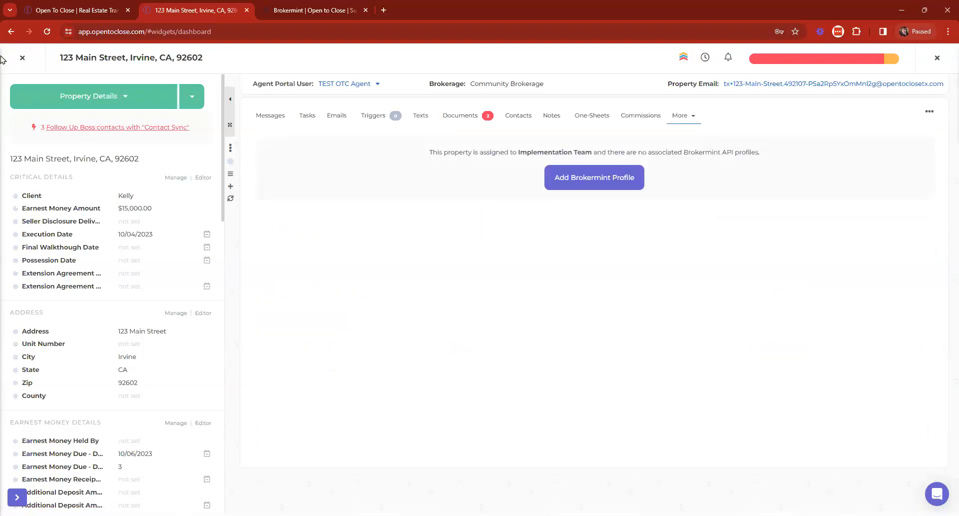
click(22, 57)
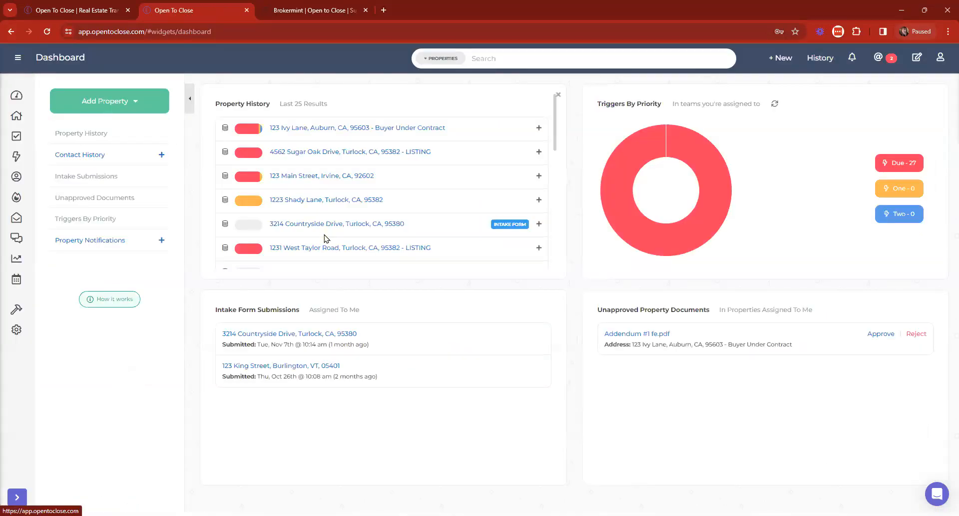
scroll(327, 225, down, 3)
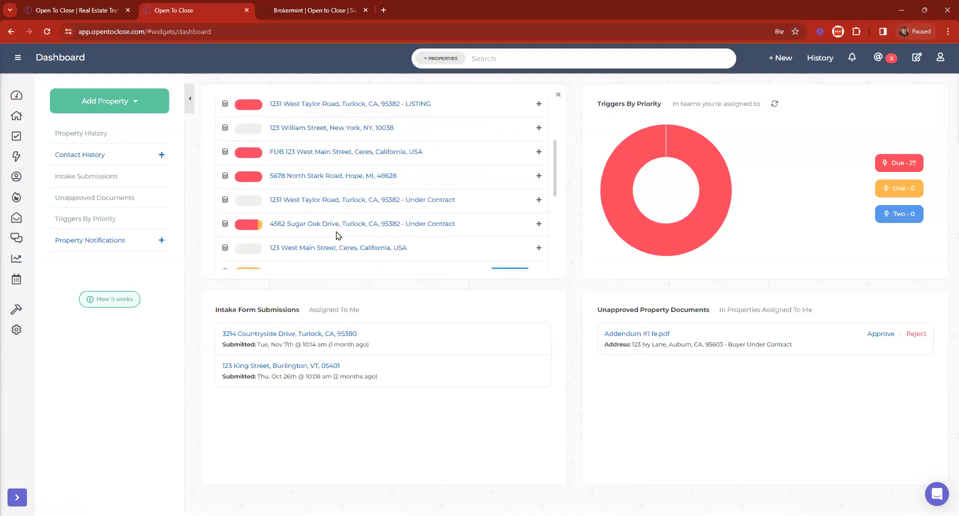
click(356, 246)
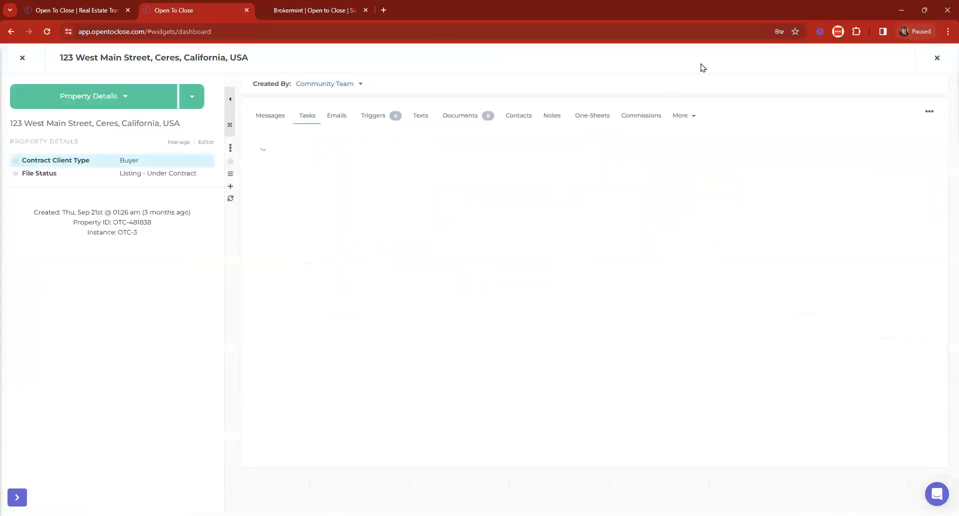
click(680, 115)
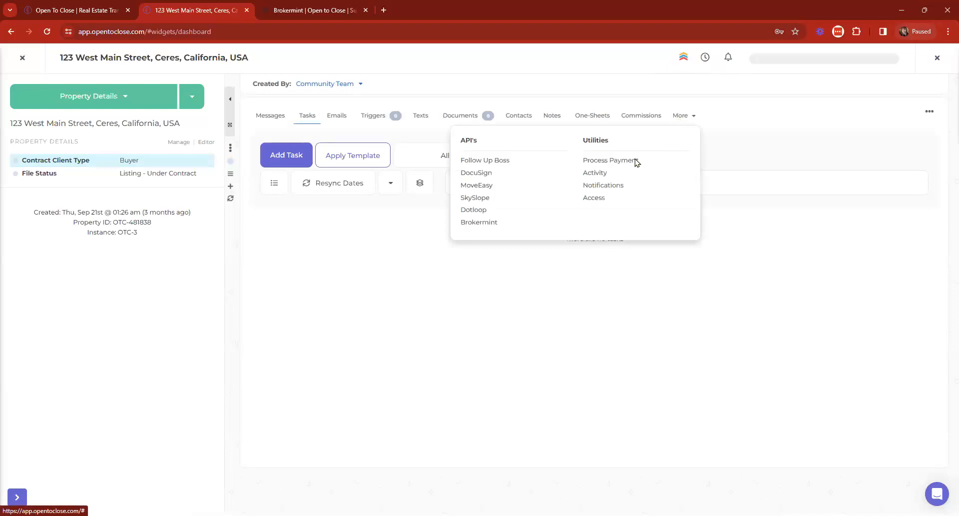
click(485, 220)
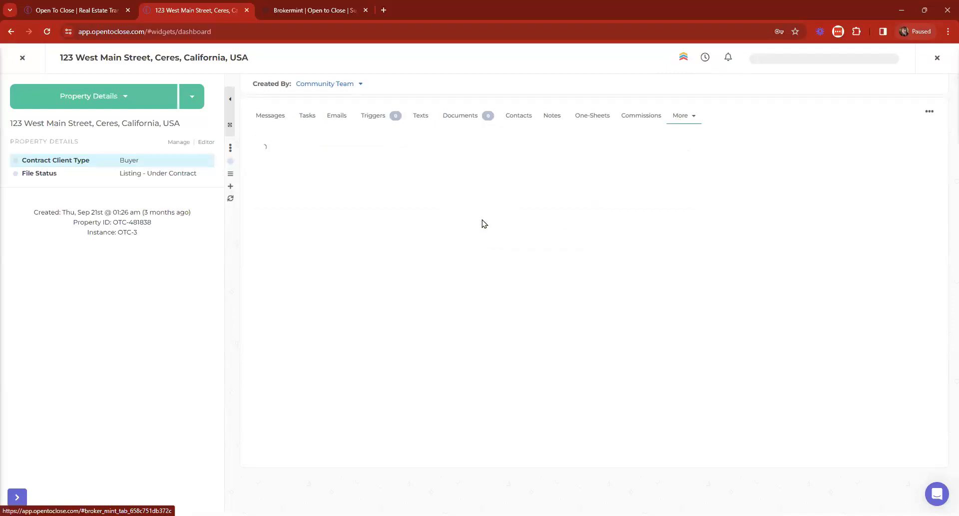
click(676, 120)
click(671, 122)
click(670, 122)
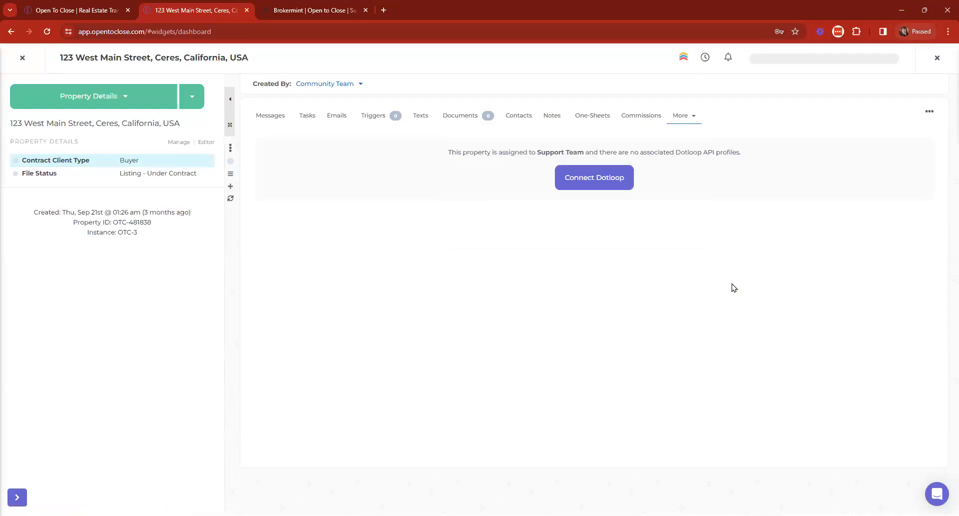
click(688, 120)
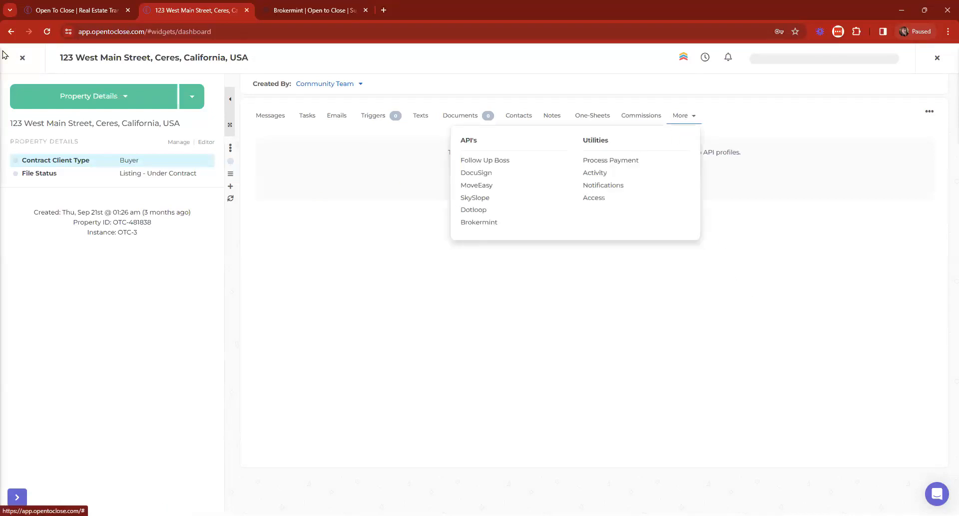
click(24, 60)
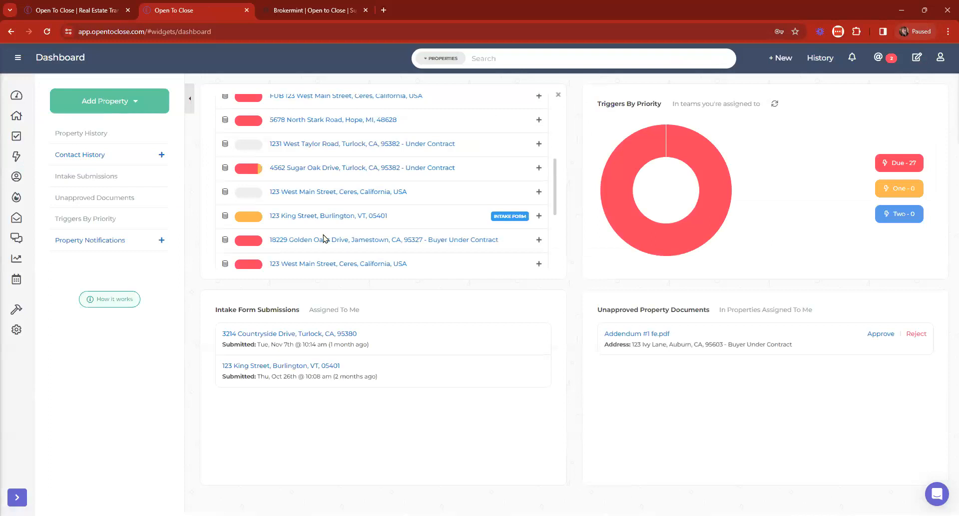
click(335, 242)
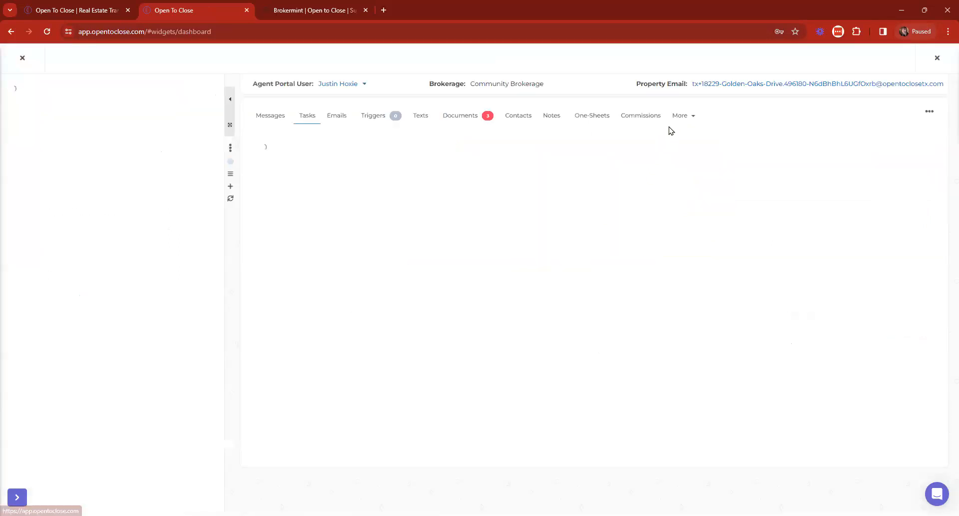
click(683, 118)
click(489, 211)
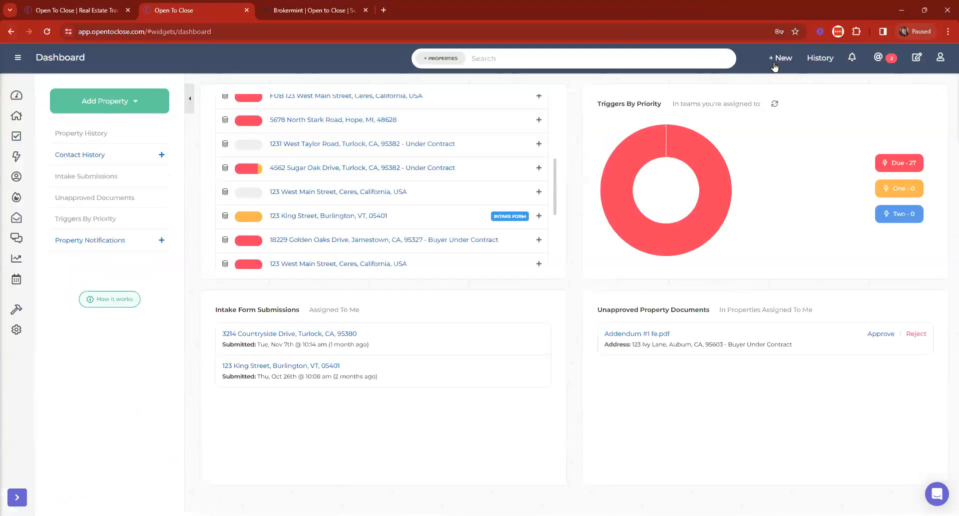
click(776, 58)
click(713, 121)
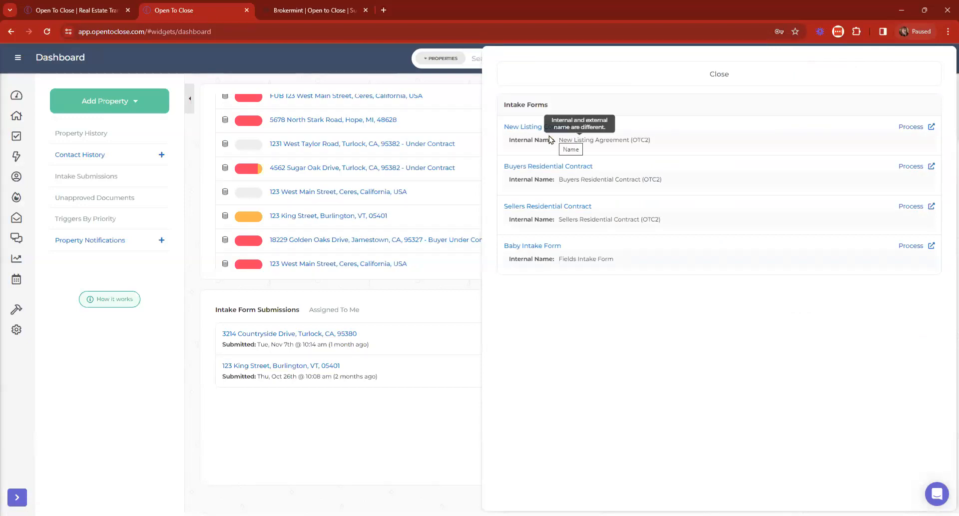
Step: Close the Intake Forms panel to bring back the full dashboard
click(554, 84)
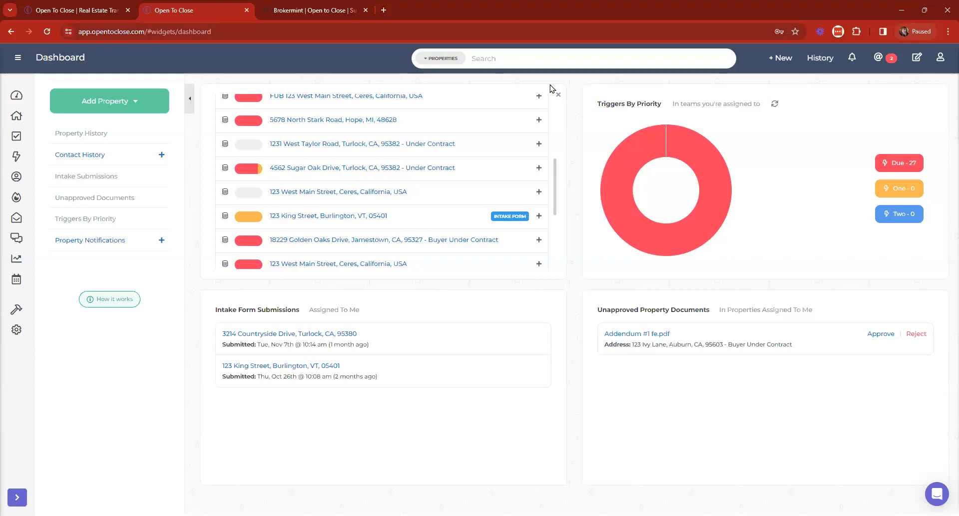
Step: Scroll Property History to the top and bring up the + New create-and-import menu
scroll(337, 154, up, 5)
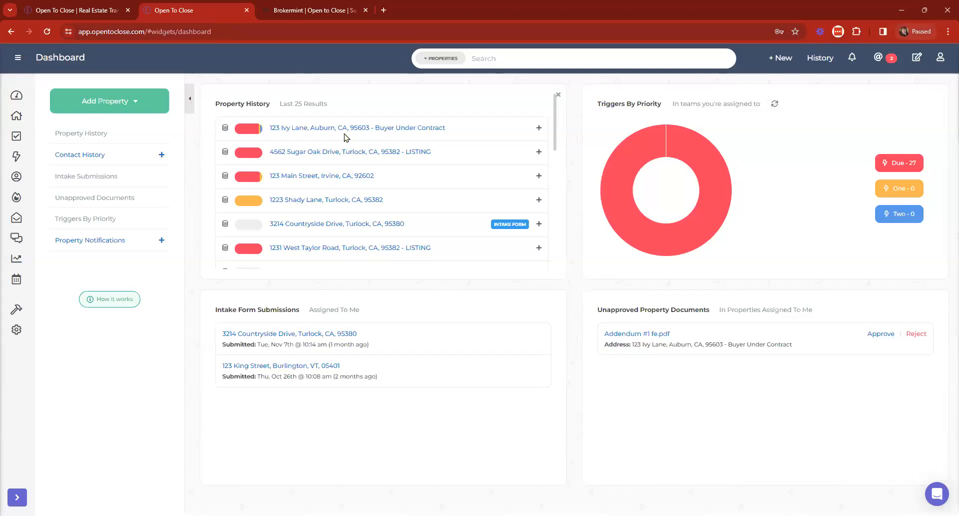
click(781, 58)
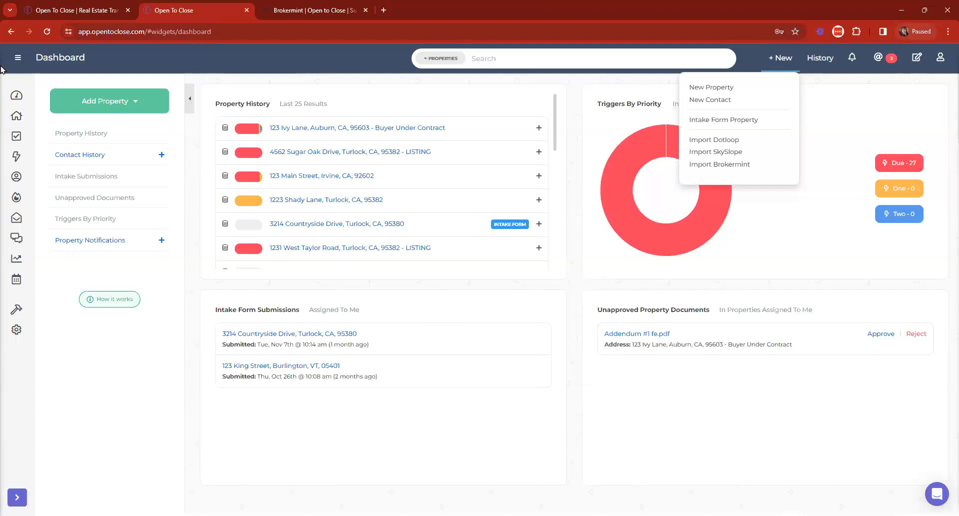
click(406, 129)
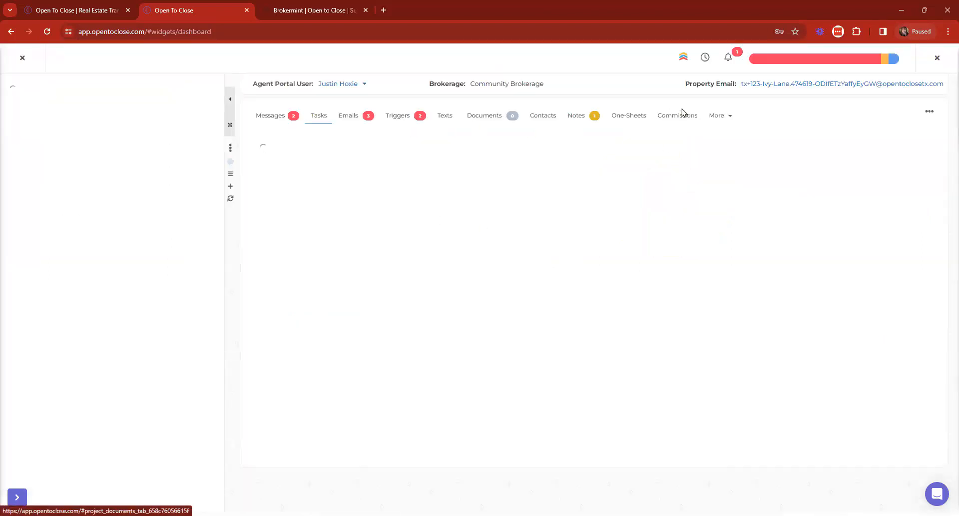
click(720, 115)
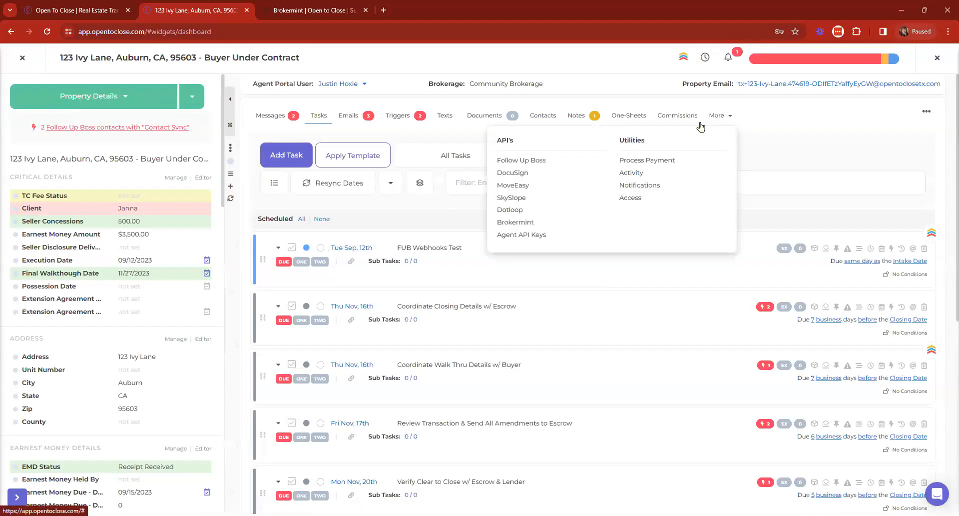
click(510, 210)
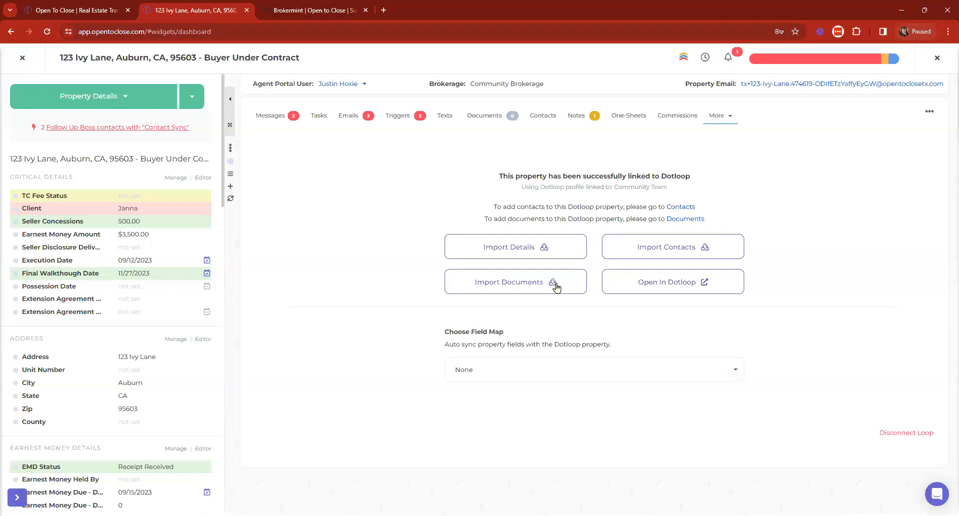
click(22, 58)
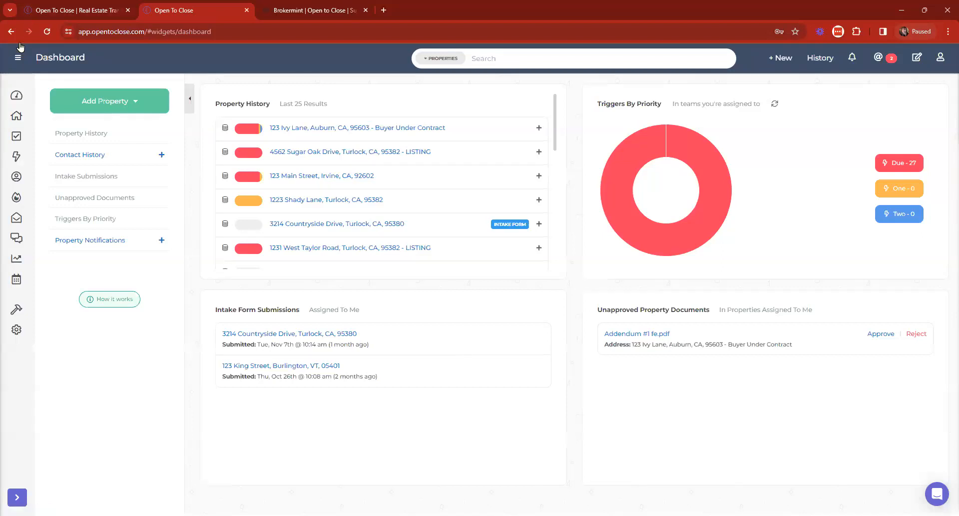
Step: In Templating, open the Buyer Main Under Contract - Email TRIGGERS (OTC2) trigger template
click(18, 58)
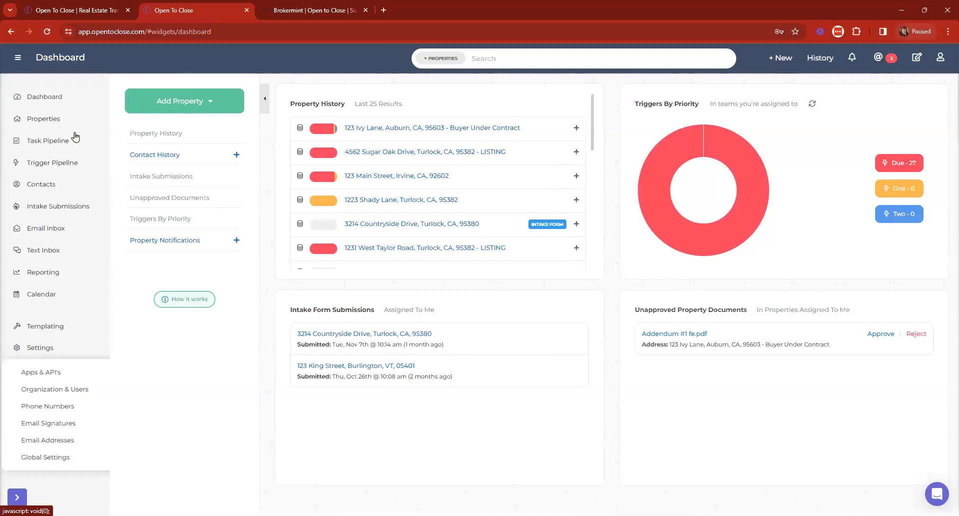
click(34, 144)
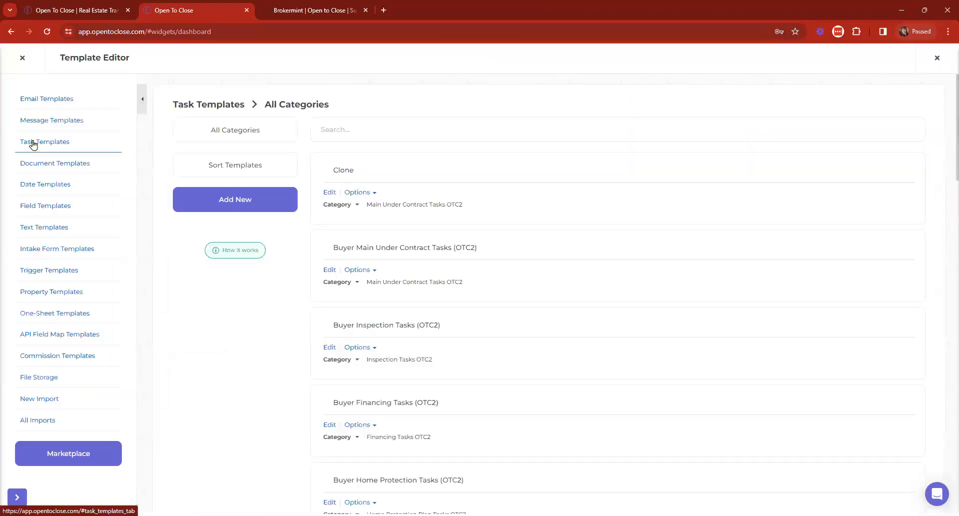
click(54, 273)
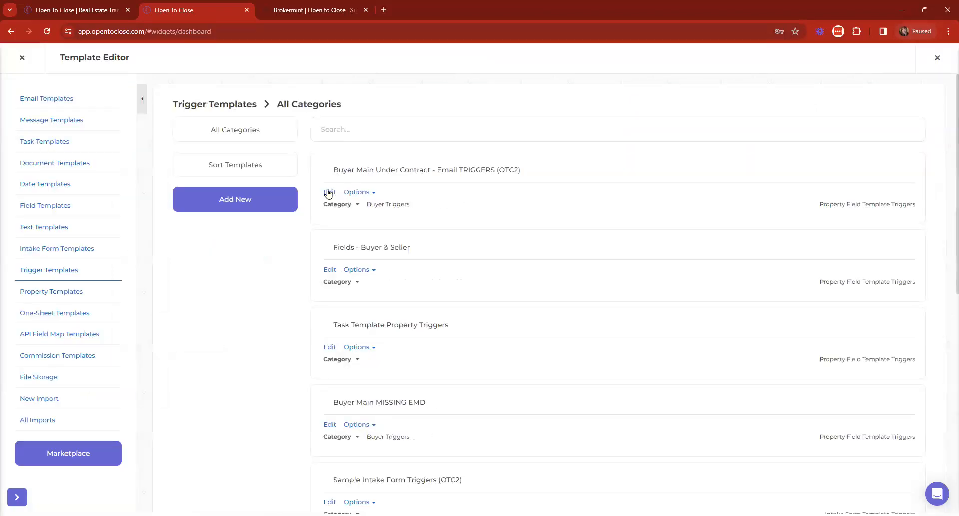
click(328, 193)
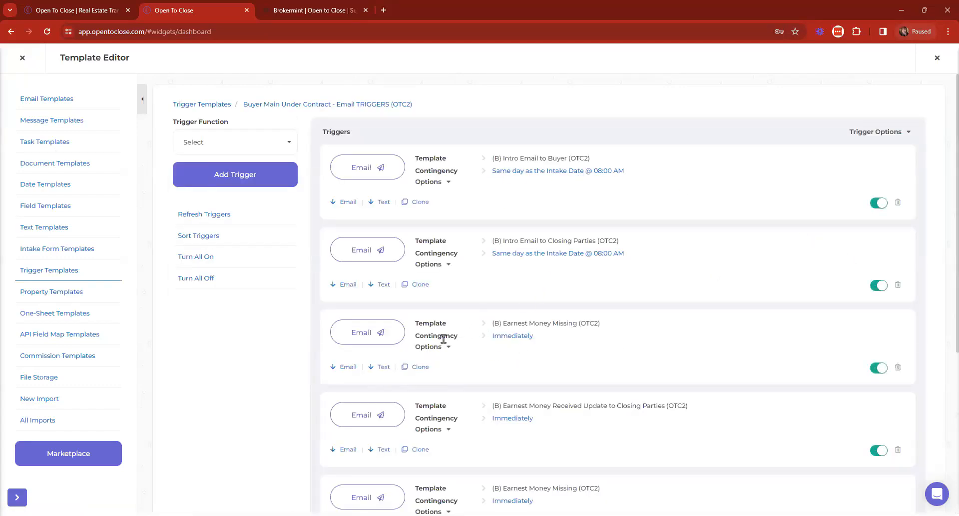
Step: Open the Buyer Main Under Contract Tasks (OTC2) template, then browse the full Task Templates list
click(43, 142)
click(331, 271)
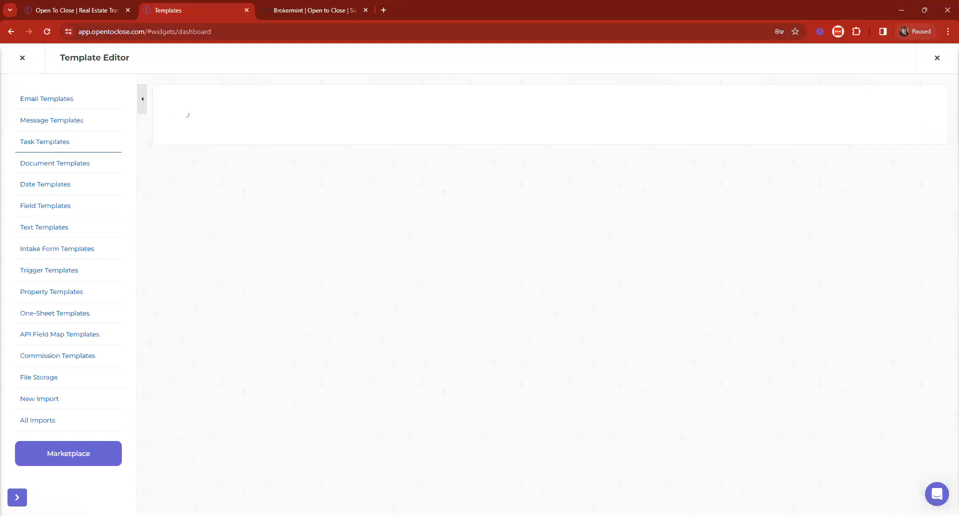
click(179, 103)
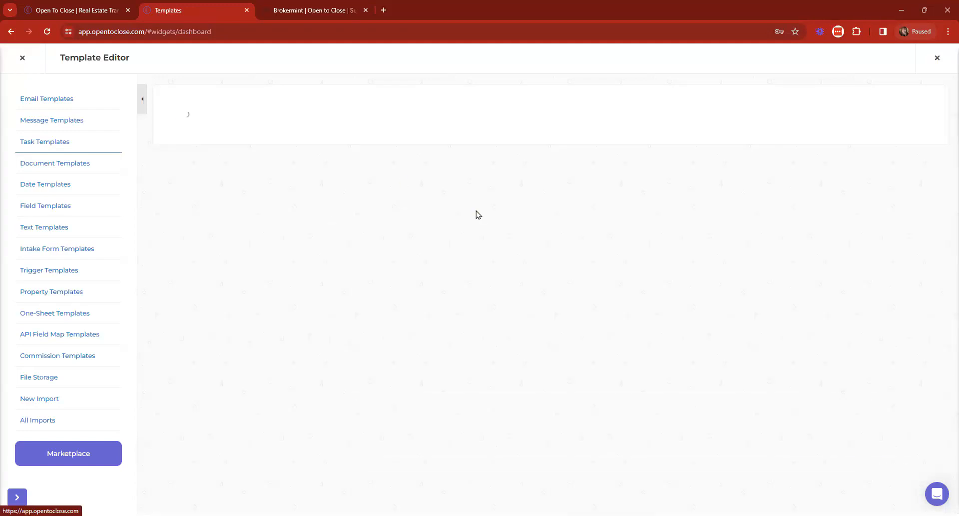
scroll(597, 275, down, 15)
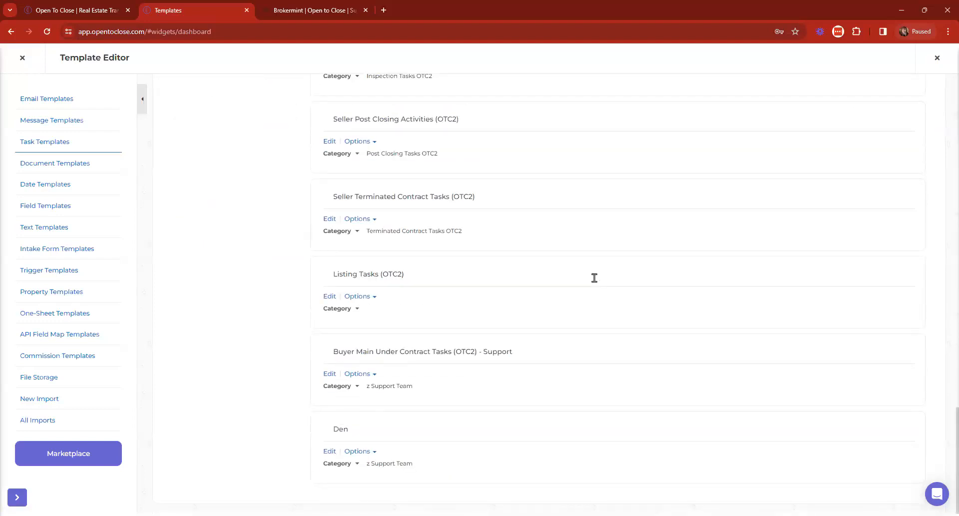
scroll(595, 278, up, 1)
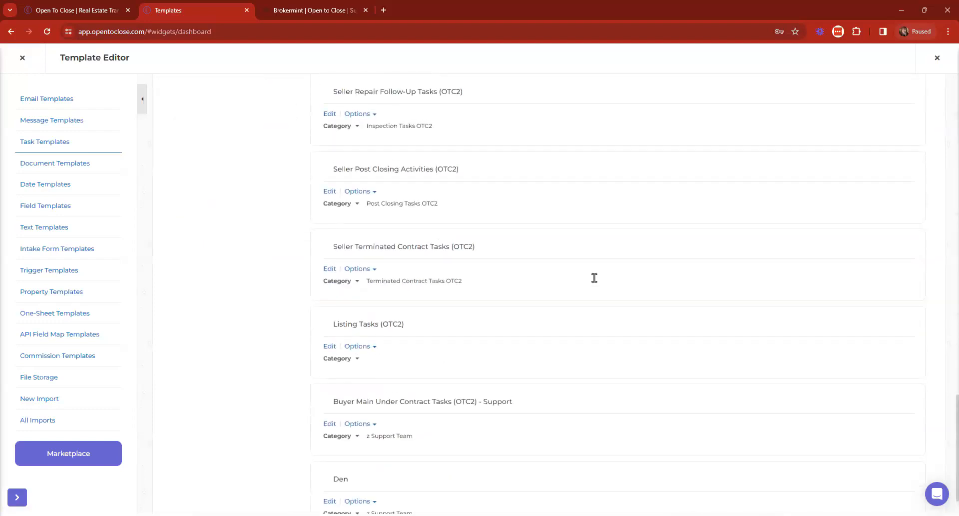
Step: Open the Seller Terminated Contract Tasks (OTC2) task template for editing
click(330, 268)
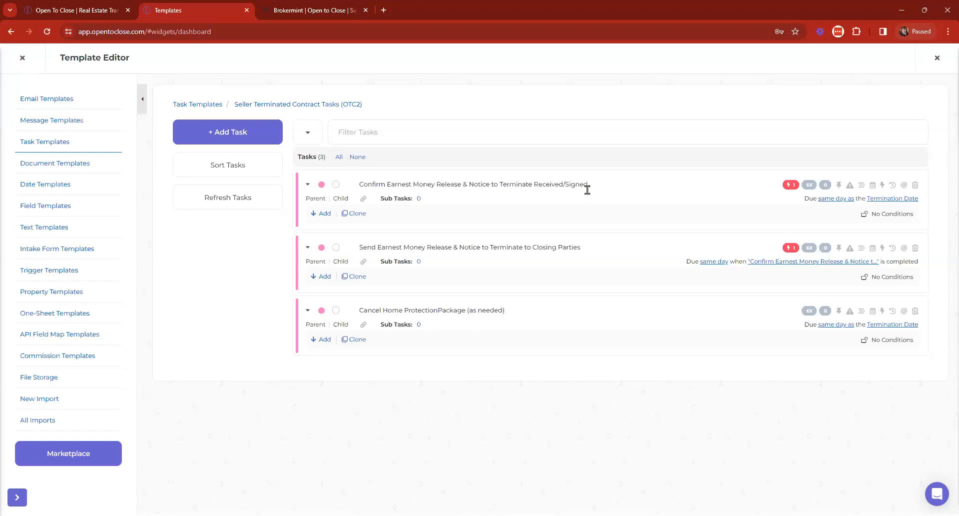
click(211, 134)
click(193, 206)
click(251, 206)
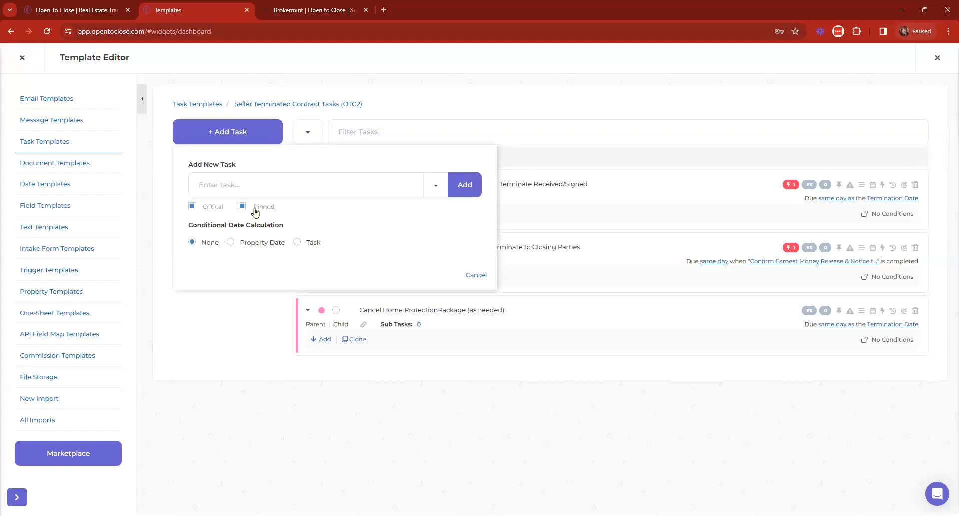
key(Return)
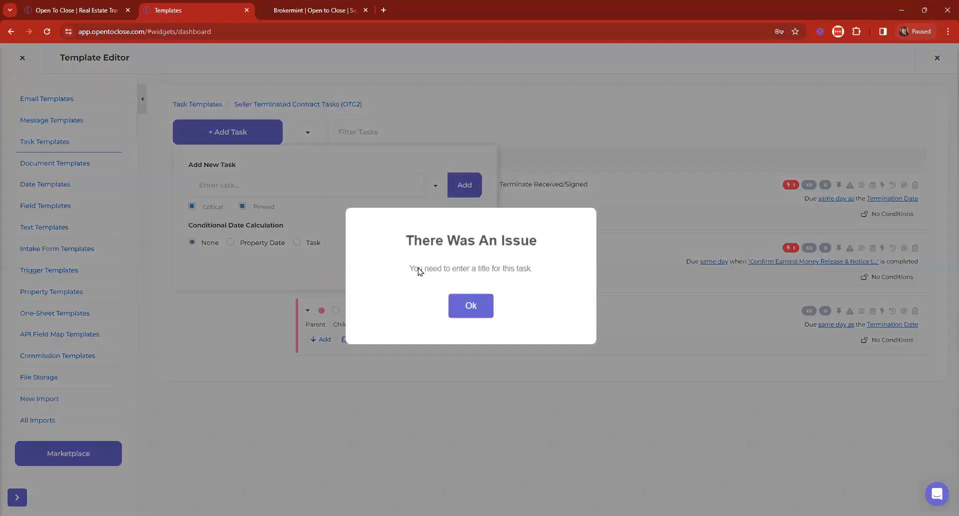
click(484, 304)
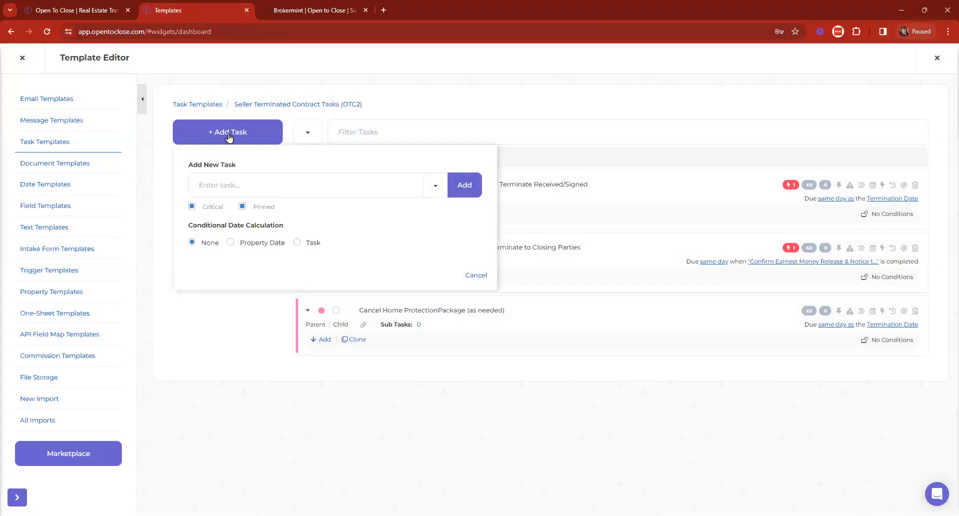
click(230, 132)
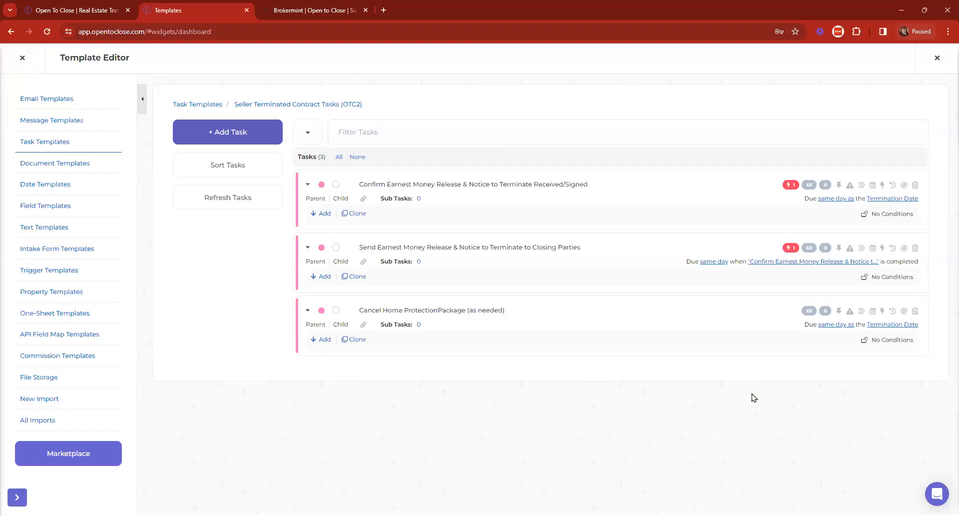
Step: Expand all three OTC2 tasks to review their tags and roles, then collapse them again
click(307, 133)
scroll(437, 345, down, 2)
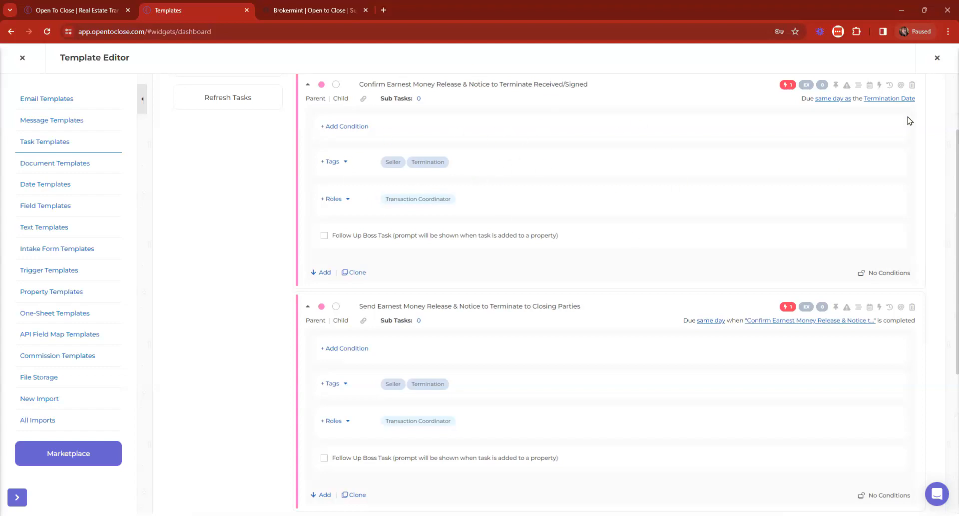
click(837, 85)
scroll(763, 323, down, 3)
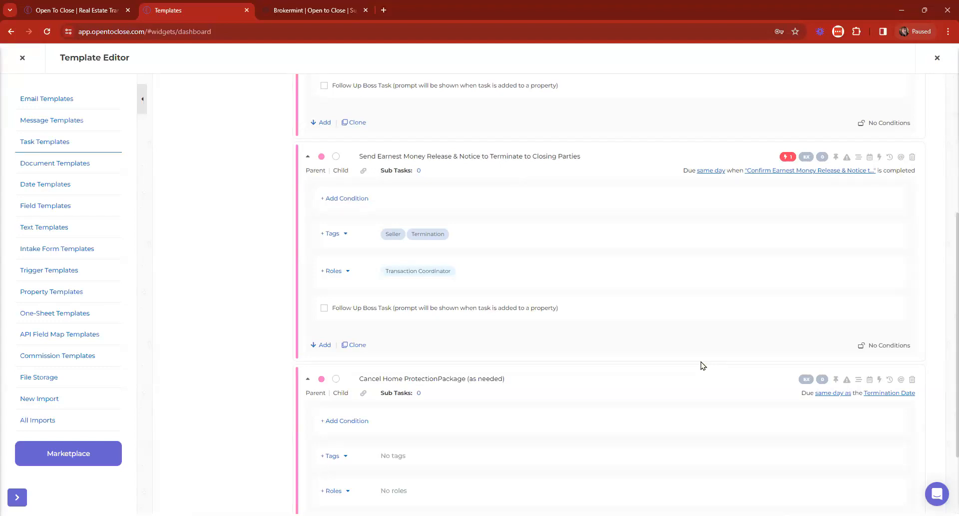
scroll(702, 365, up, 5)
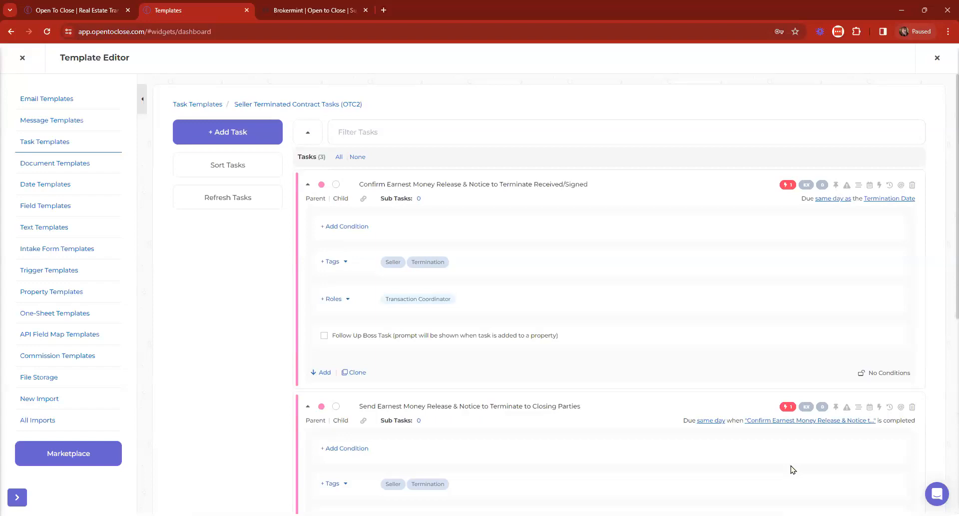
click(309, 136)
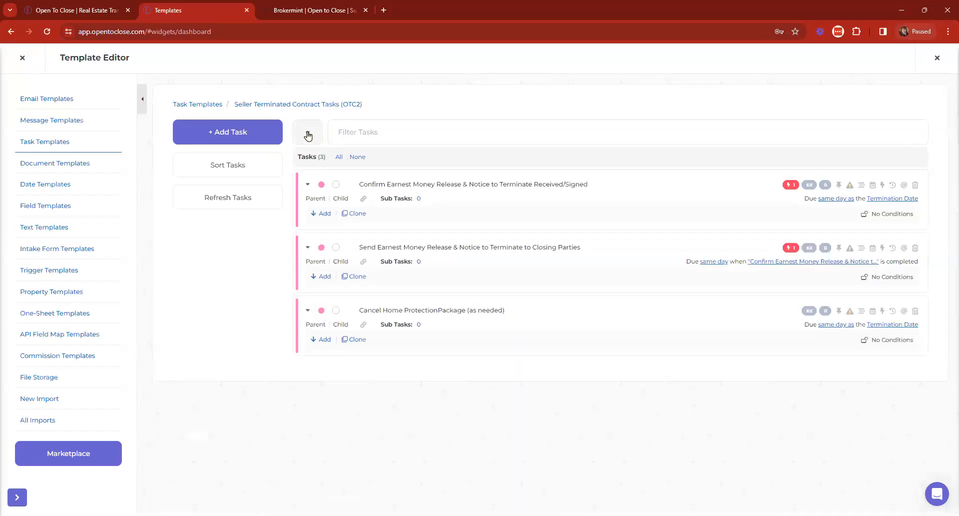
Step: Close the Template Editor and return to the dashboard
click(23, 59)
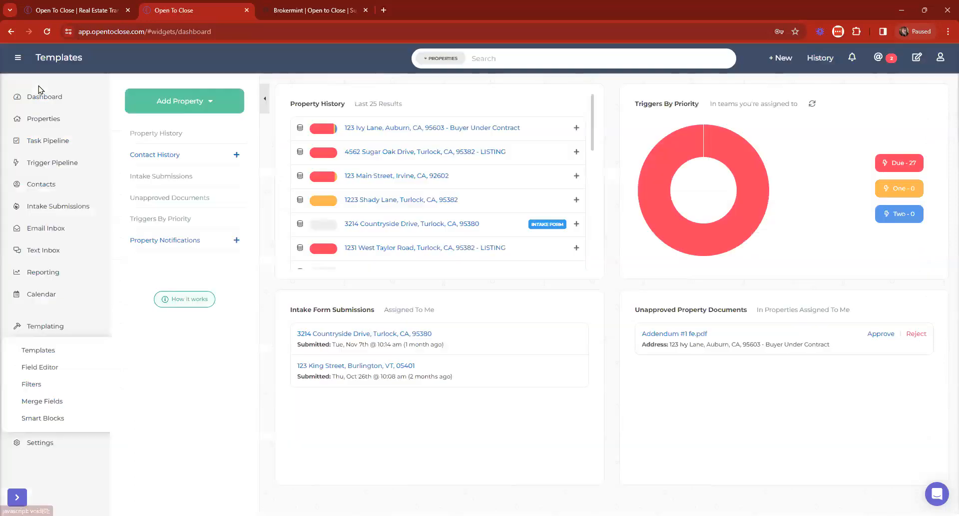
click(70, 100)
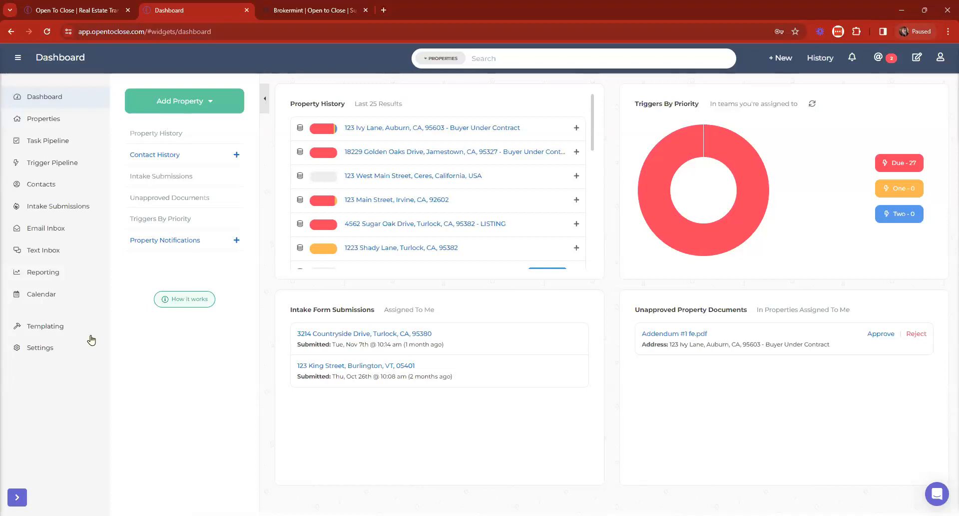
click(67, 328)
click(66, 327)
click(65, 327)
Step: Go to Settings > Organization & Users and show the Teams list
click(63, 345)
click(43, 396)
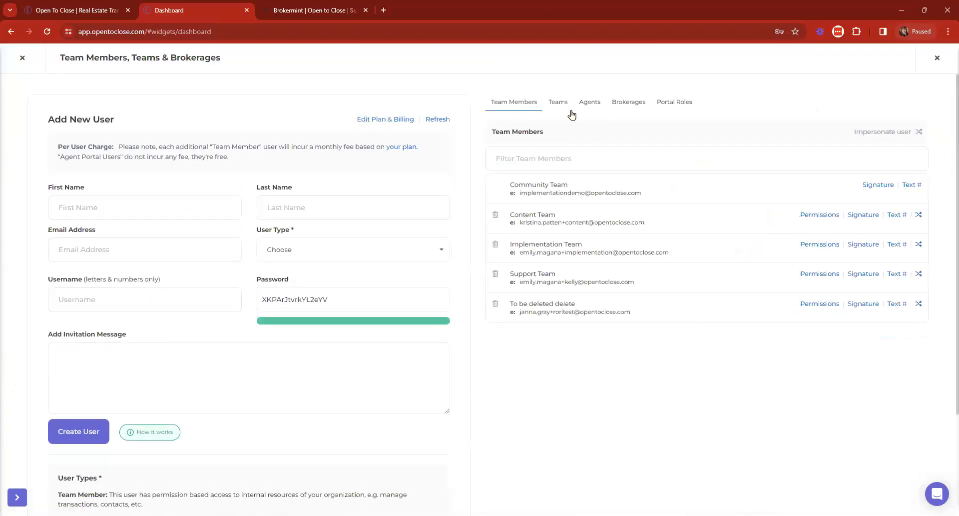
click(563, 104)
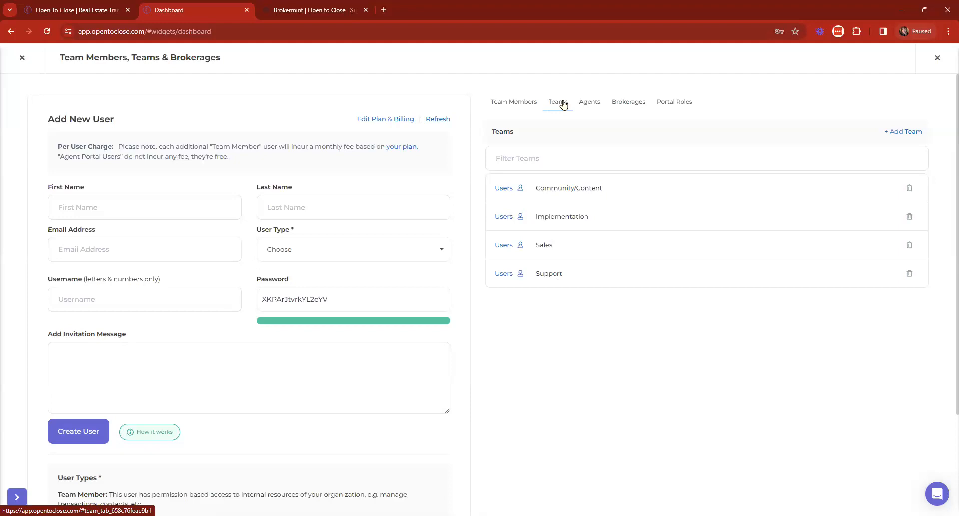
Step: In Community/Content, give Content Team the Billing, Realtor, Team Leader and VA Specialist roles
click(501, 189)
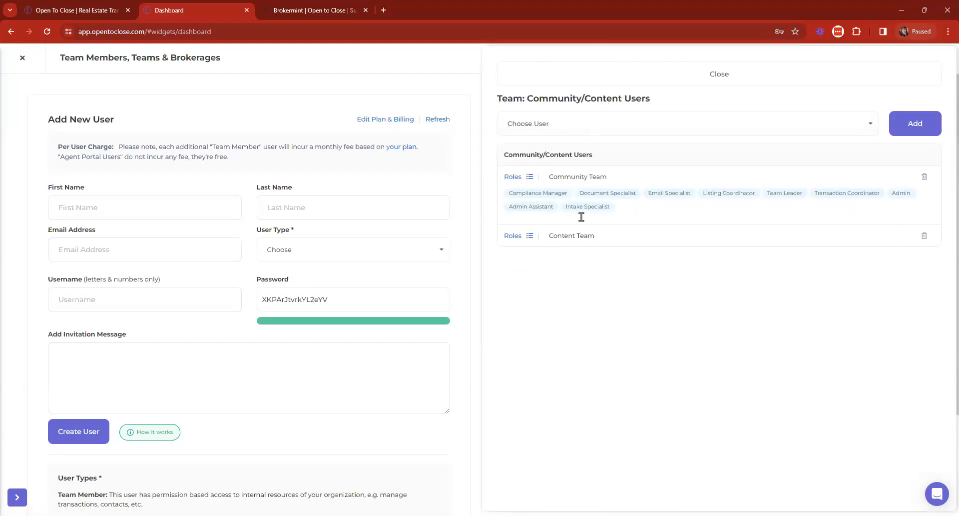
click(516, 237)
click(532, 218)
click(532, 407)
click(536, 429)
click(535, 485)
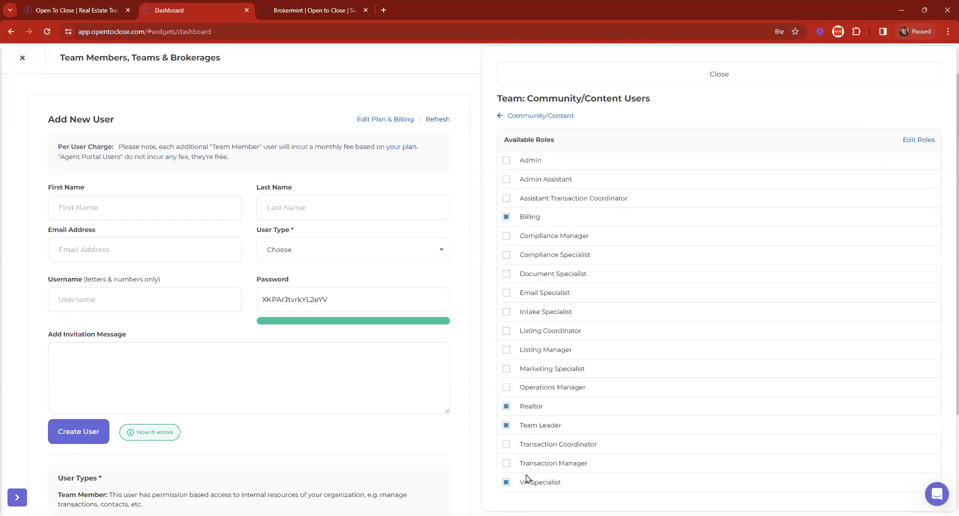
click(563, 117)
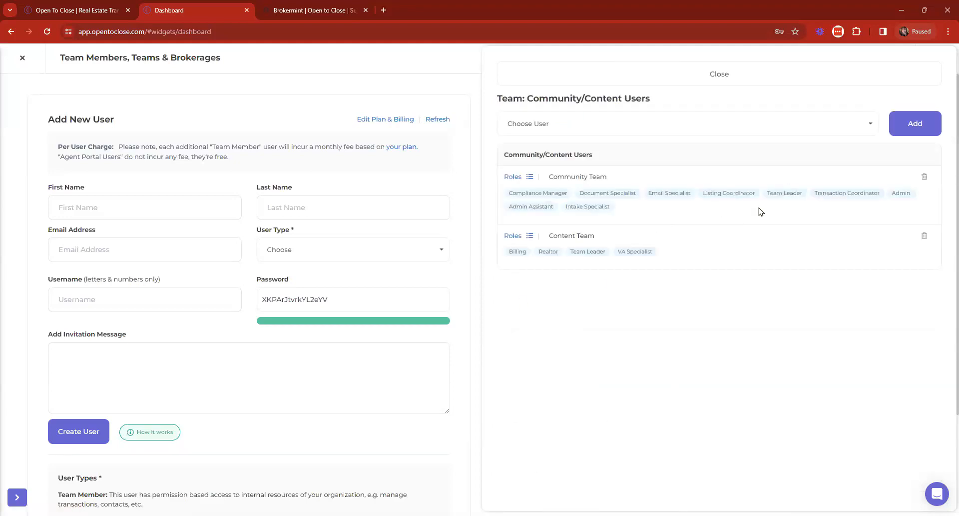
Step: Remove Team Leader from Community Team's roles and close the team settings
click(526, 178)
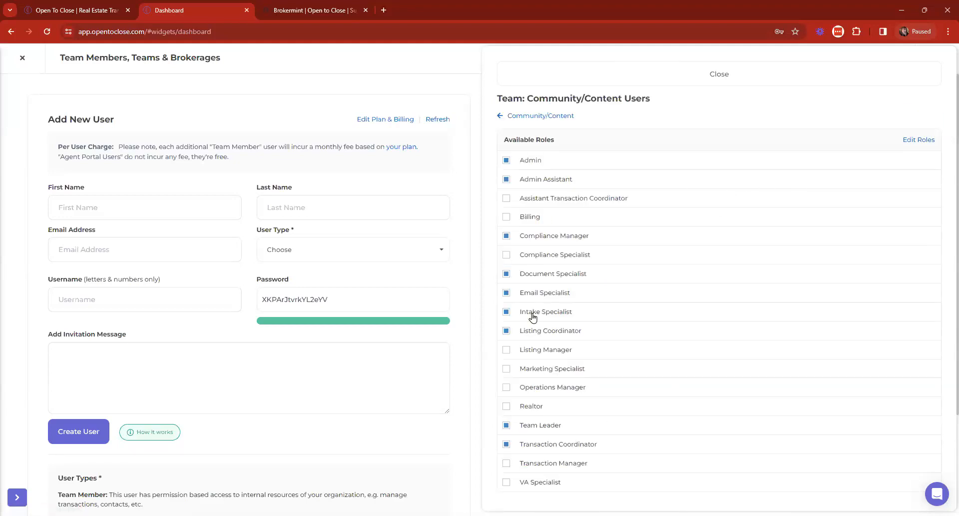
click(522, 425)
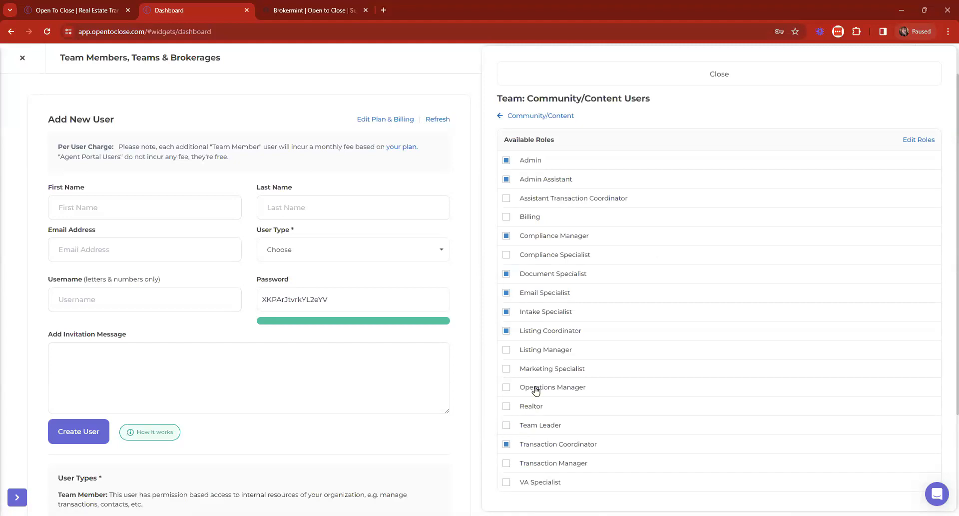
click(519, 116)
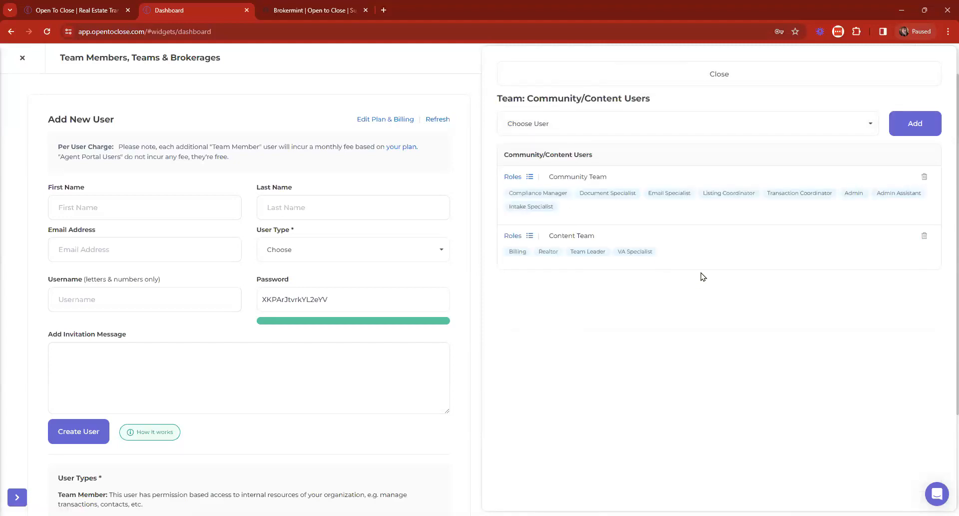
click(539, 70)
click(22, 59)
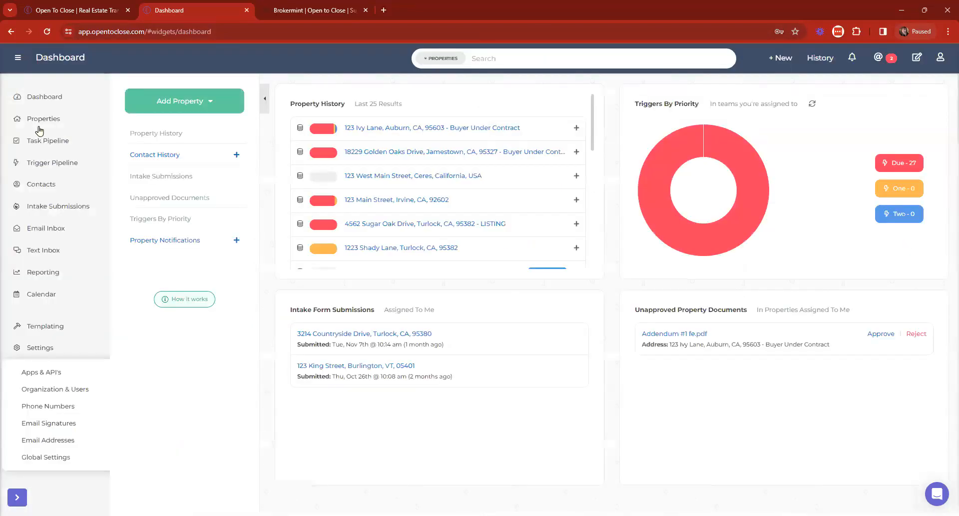
Step: Filter the Task Pipeline by Community Team, then Implementation Team, clear it, and reopen the Teams list
click(46, 144)
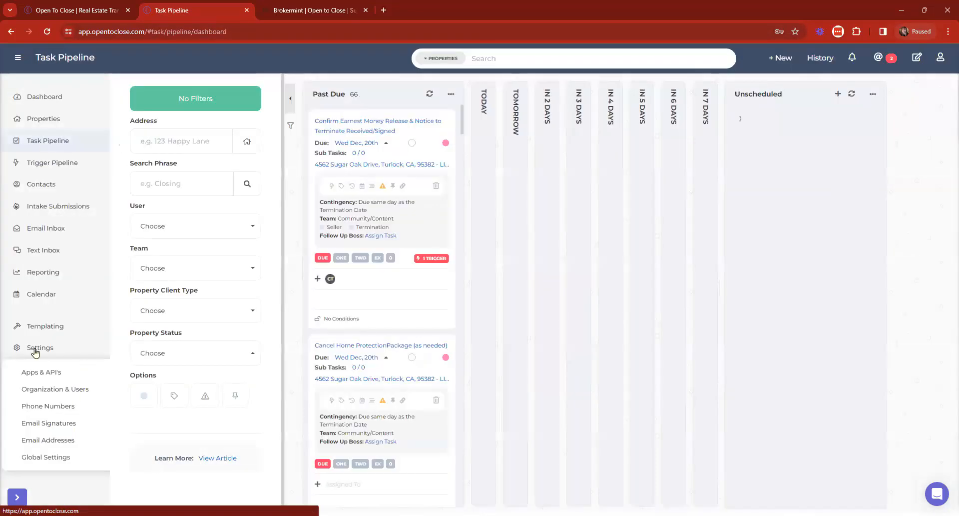
click(167, 231)
click(177, 289)
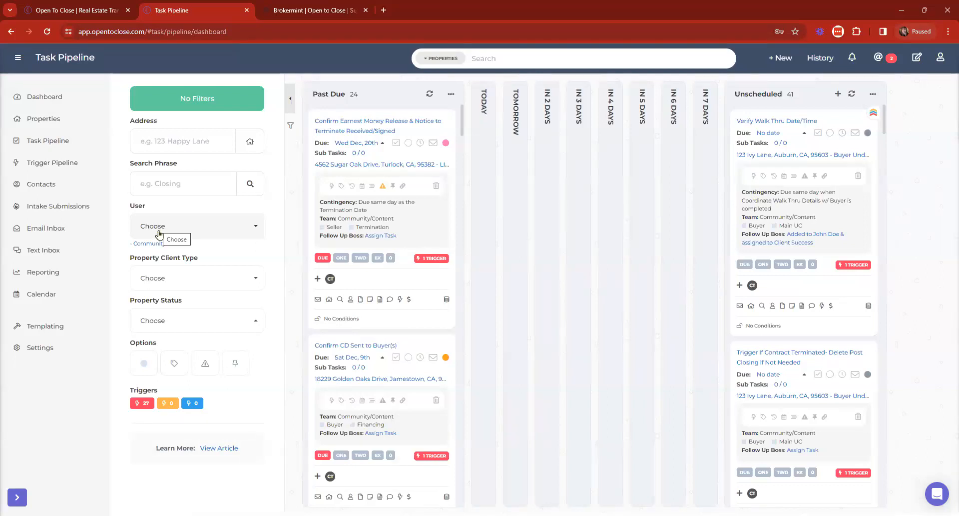
click(154, 249)
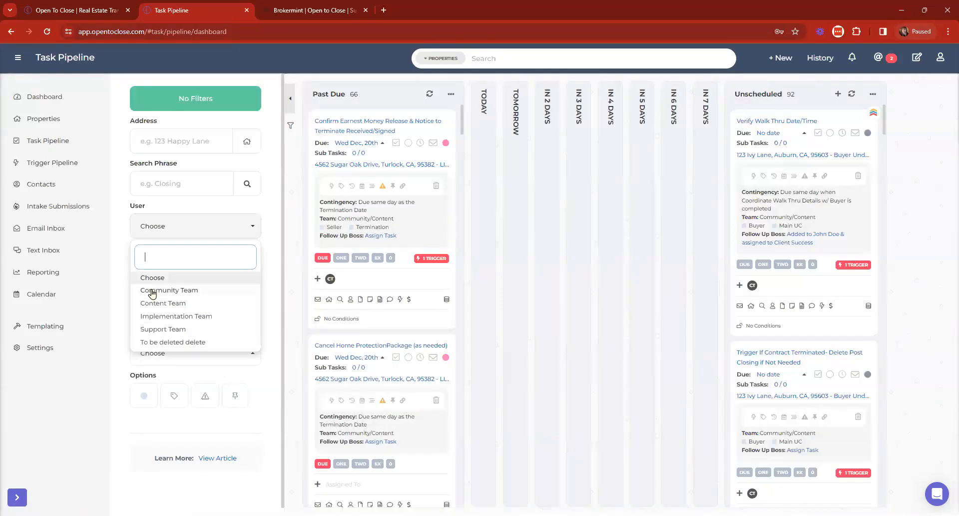
click(181, 316)
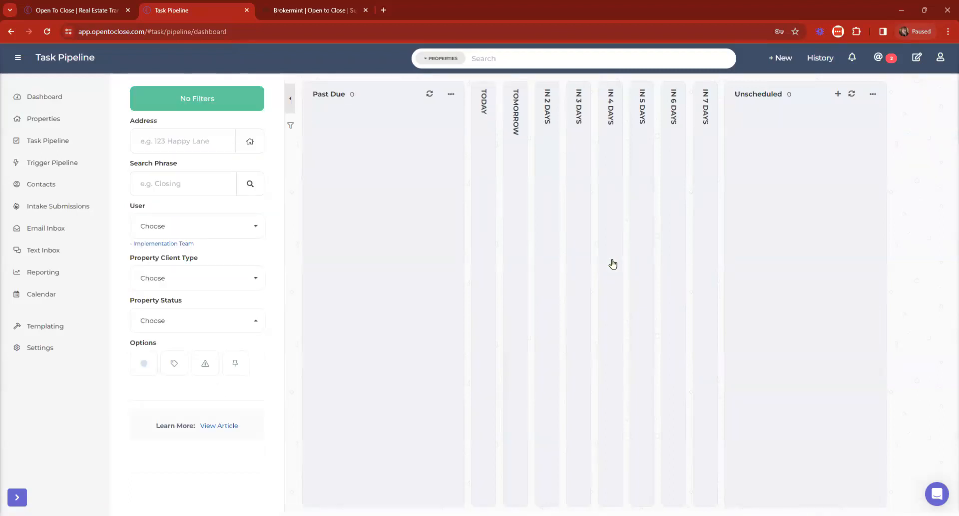
click(179, 241)
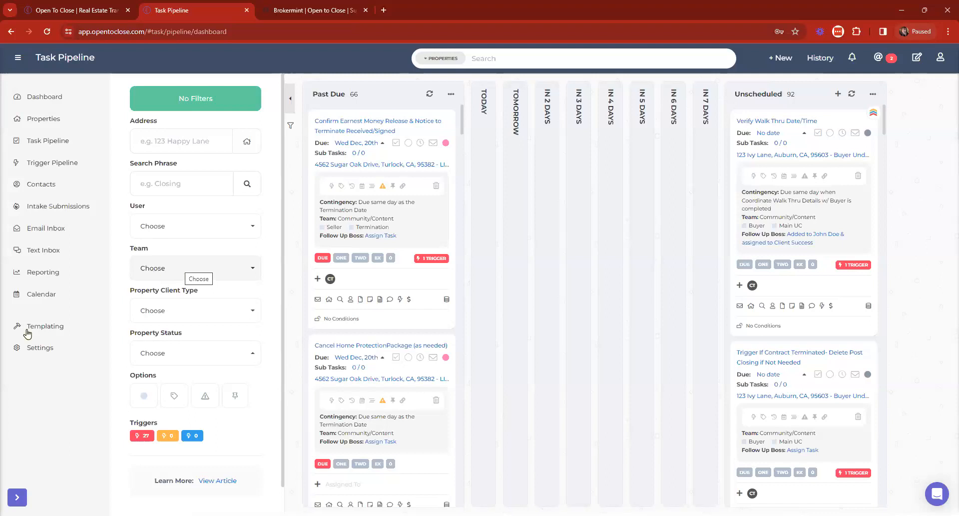
click(34, 346)
click(562, 102)
Step: In the Implementation team, give the Implementation Team user the Transaction Coordinator role
click(506, 190)
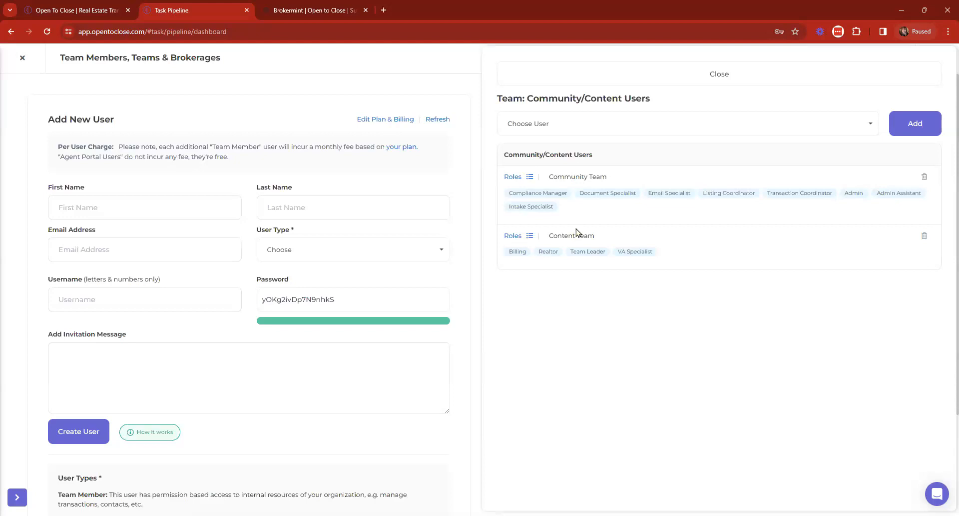
click(533, 79)
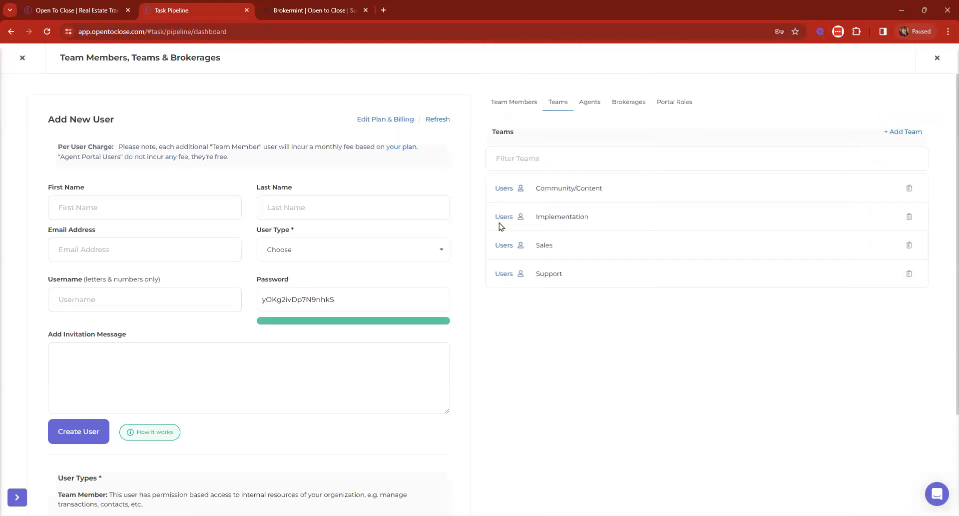
click(506, 217)
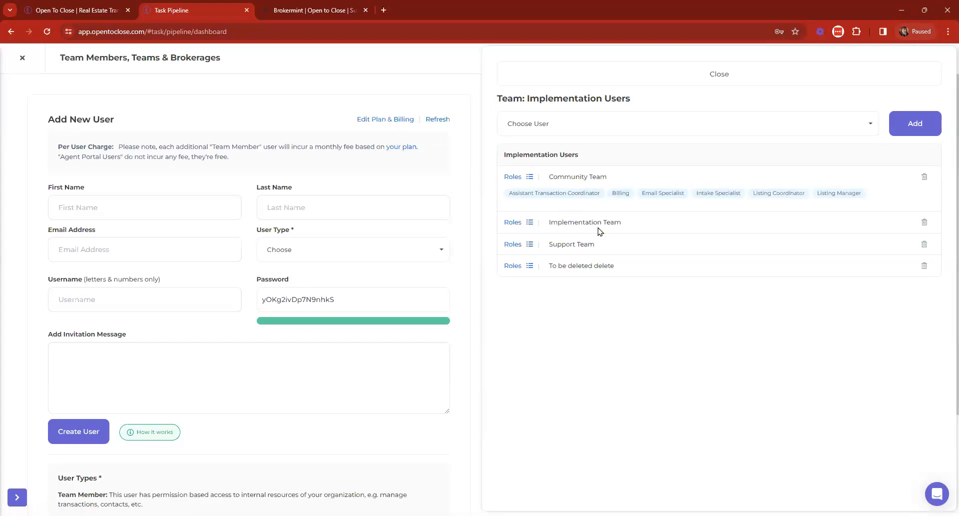
click(513, 222)
click(536, 445)
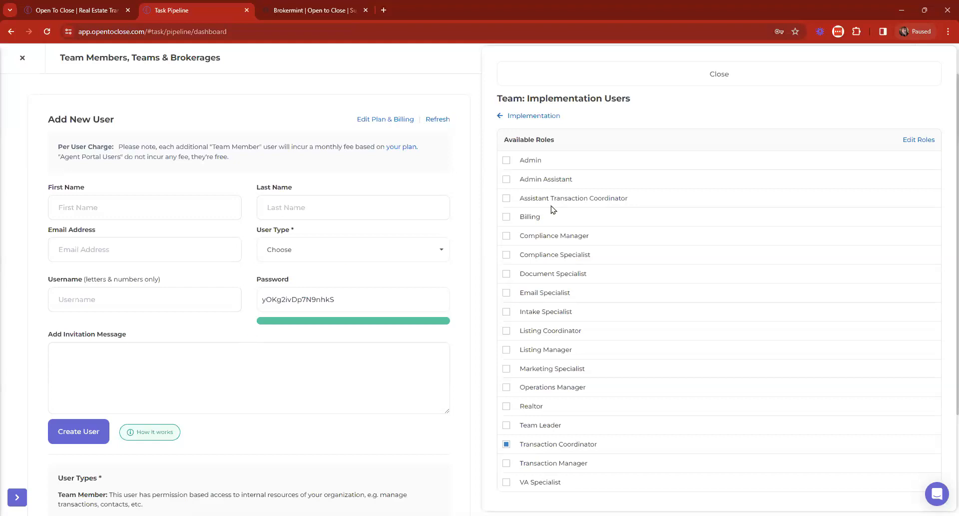
click(533, 117)
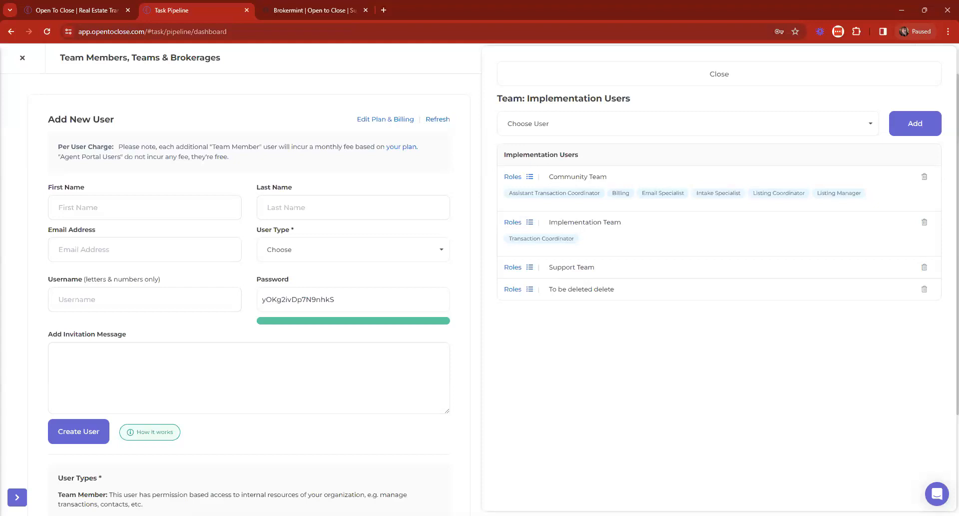
Step: Return to the teams list and check which users could join the Sales team
click(651, 75)
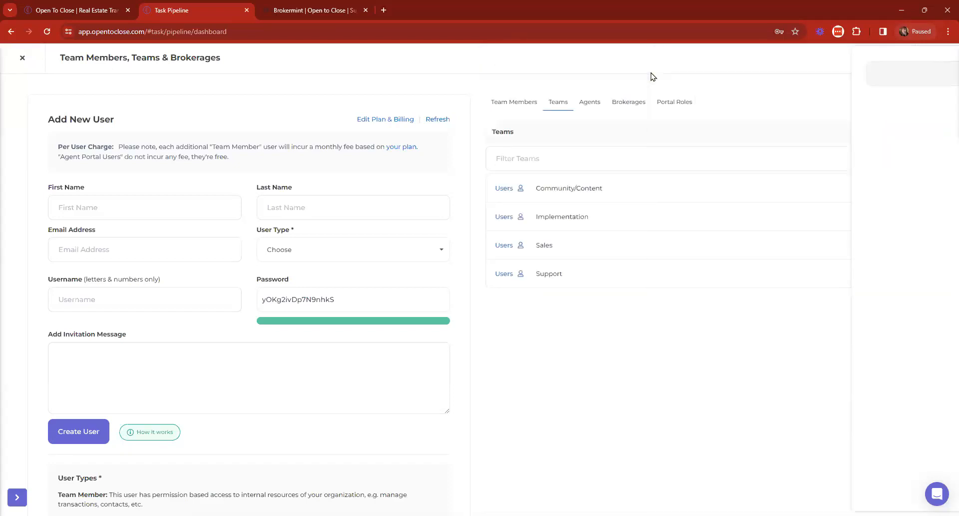
click(507, 245)
click(565, 124)
click(550, 75)
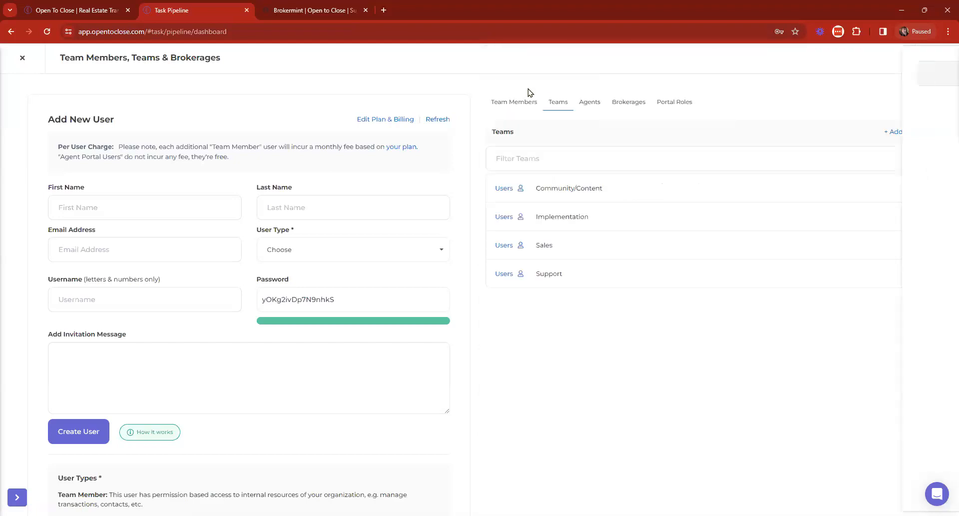
Step: Add Community Team as a member of the Support team, then view the Team Members list
click(507, 275)
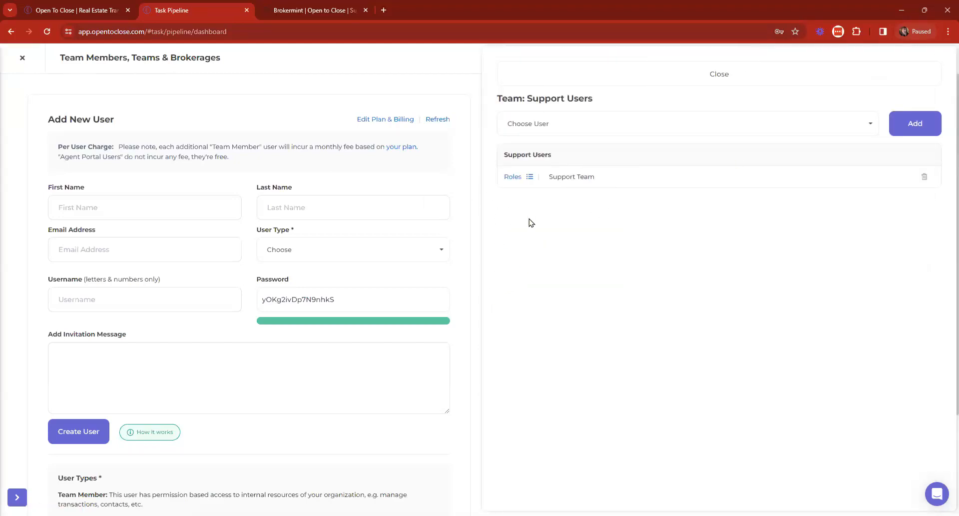
click(558, 125)
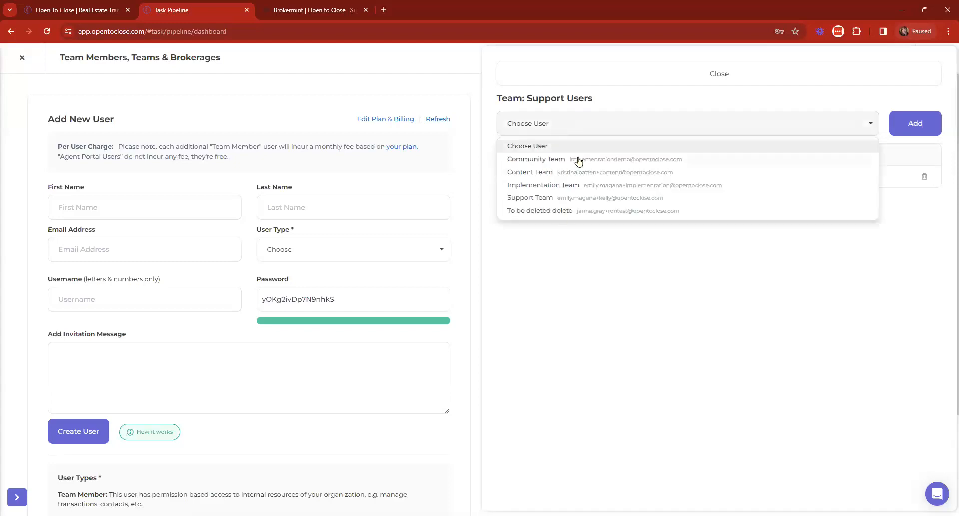
click(579, 159)
click(912, 123)
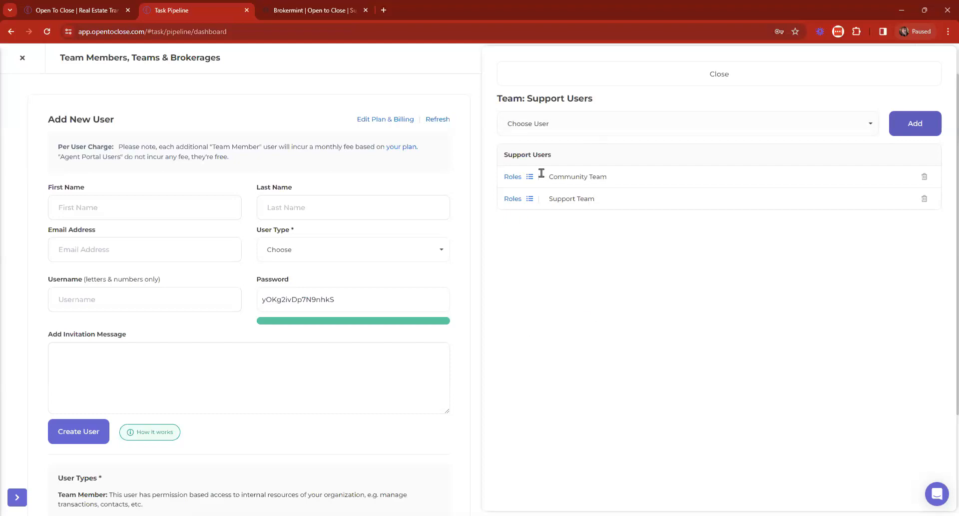
click(553, 85)
click(528, 101)
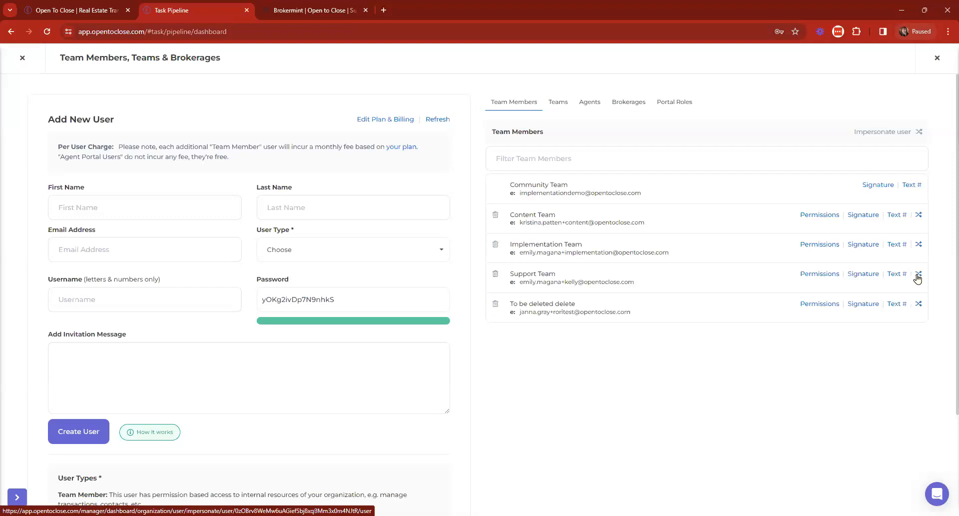
Step: Return to the Task Pipeline and review a past-due task's assigned role without changing it
click(15, 59)
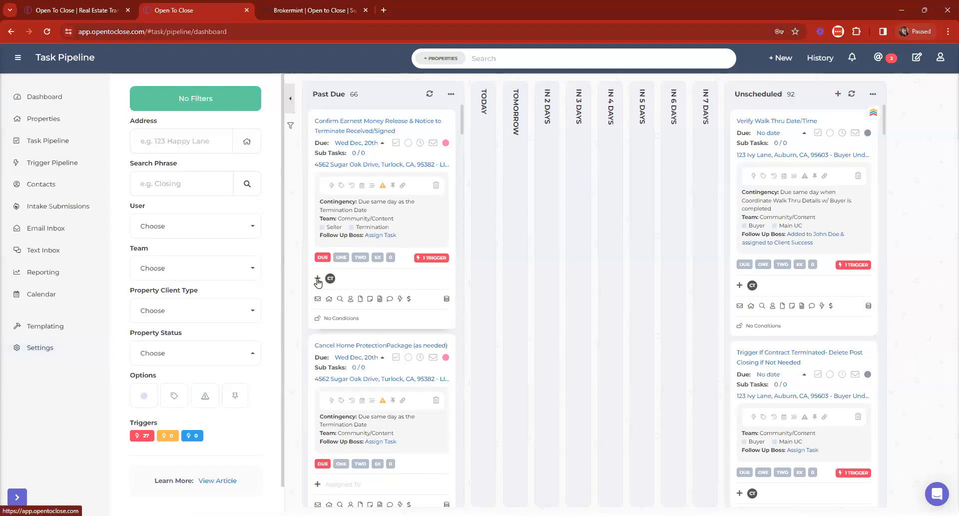
click(319, 280)
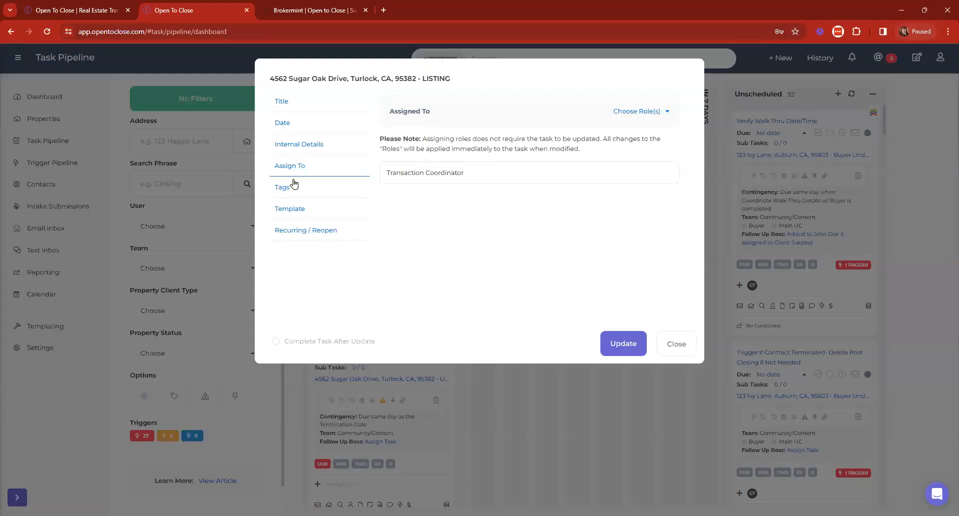
click(671, 346)
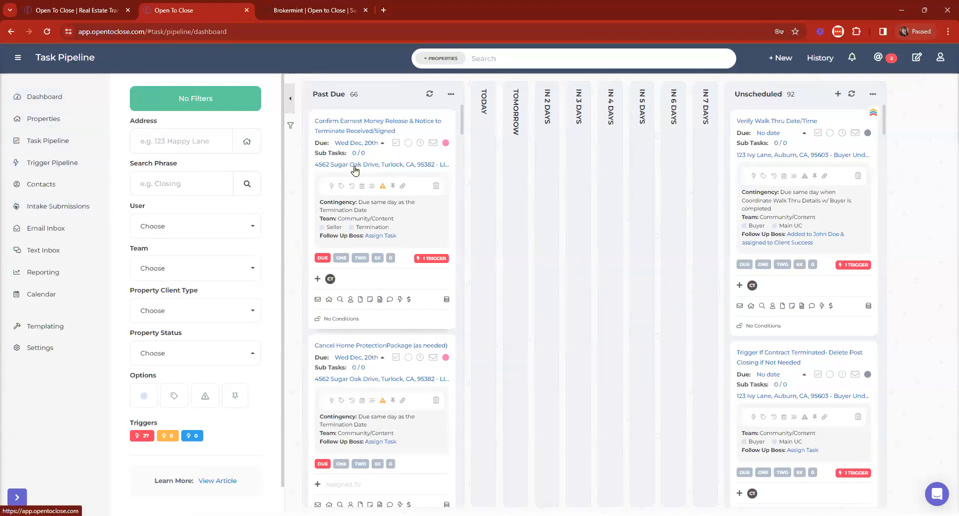
Step: From the dashboard, open and browse the 123 Ivy Lane property, then close it
click(52, 120)
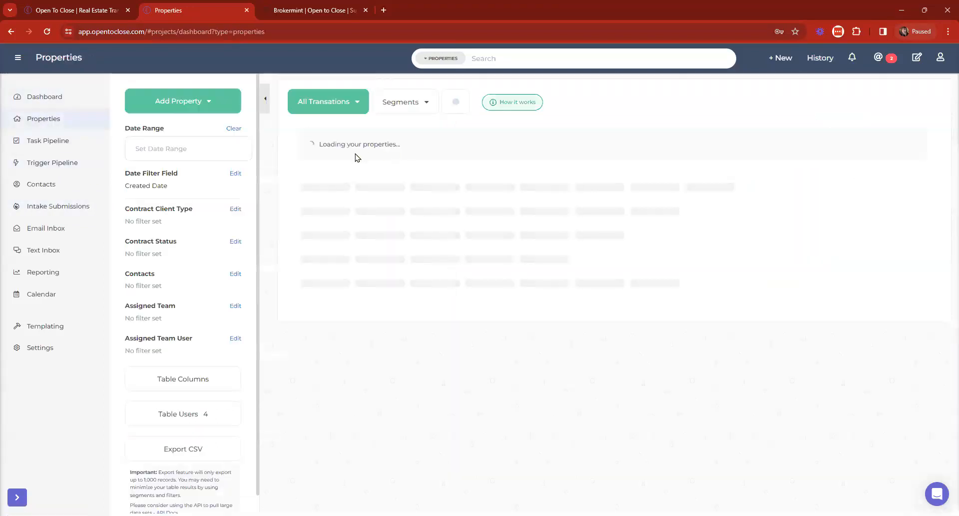
click(50, 96)
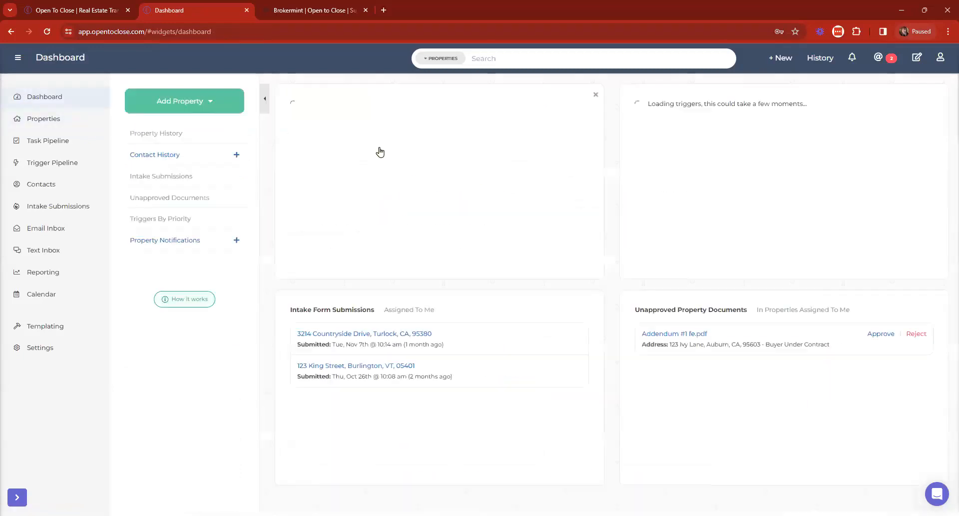
click(386, 132)
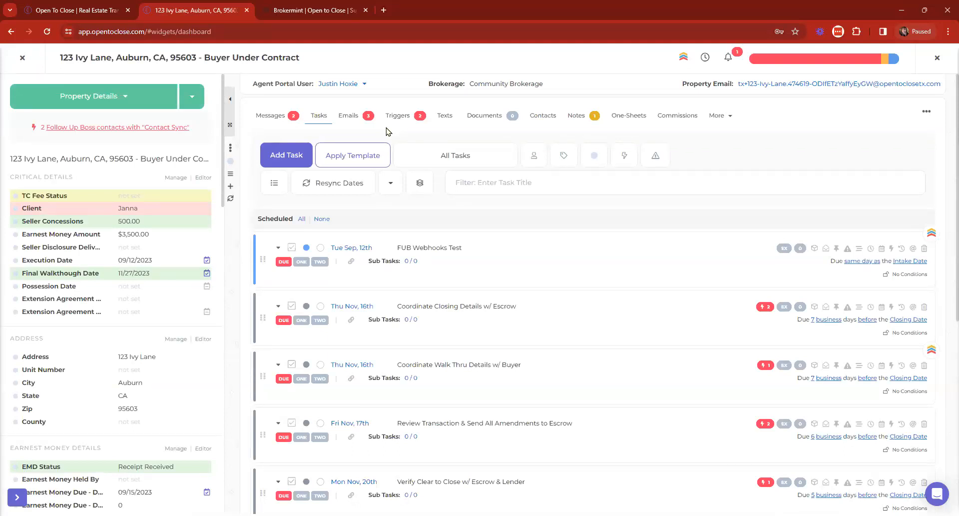
scroll(148, 276, down, 6)
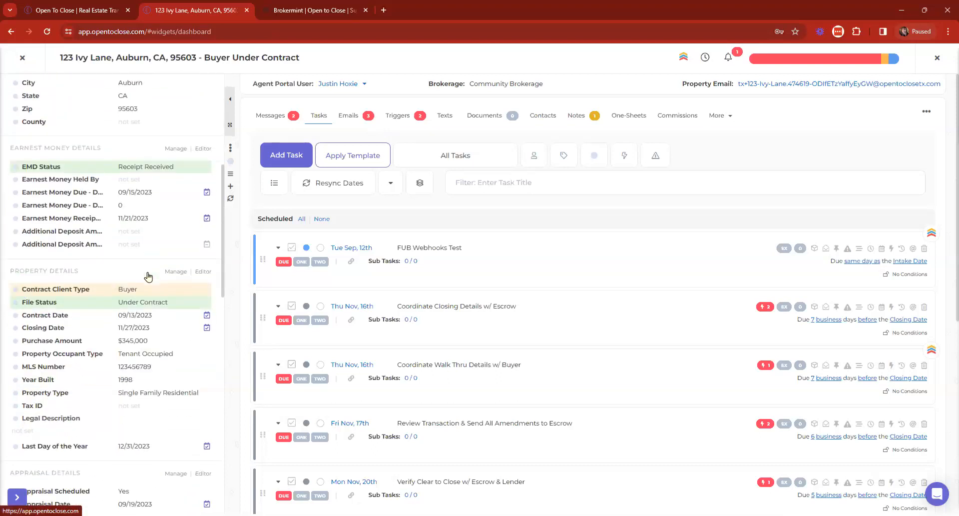
scroll(148, 276, down, 1)
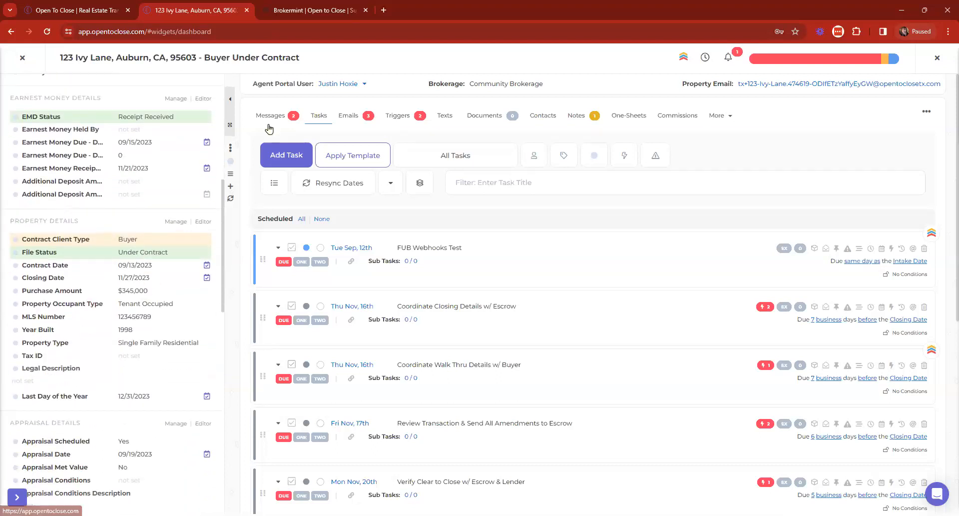
mouse_move(248, 190)
scroll(249, 191, up, 7)
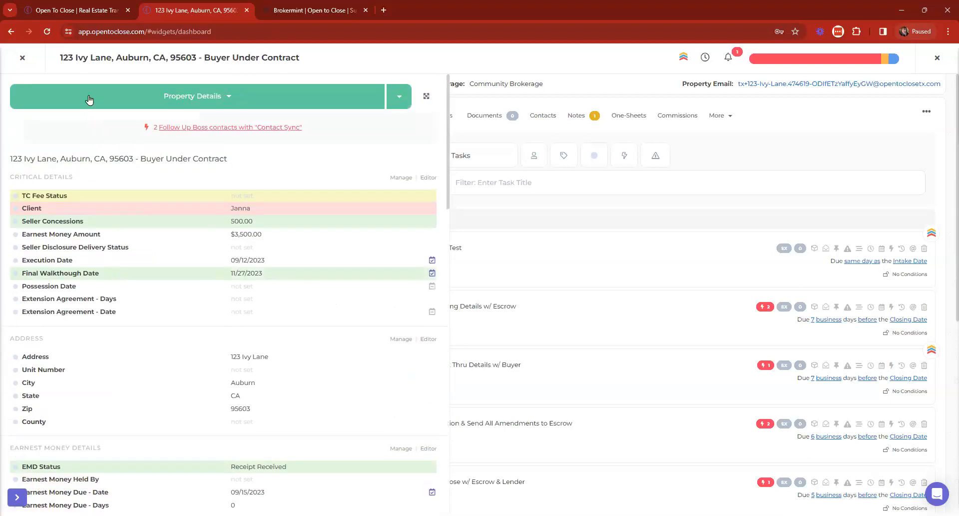
click(22, 58)
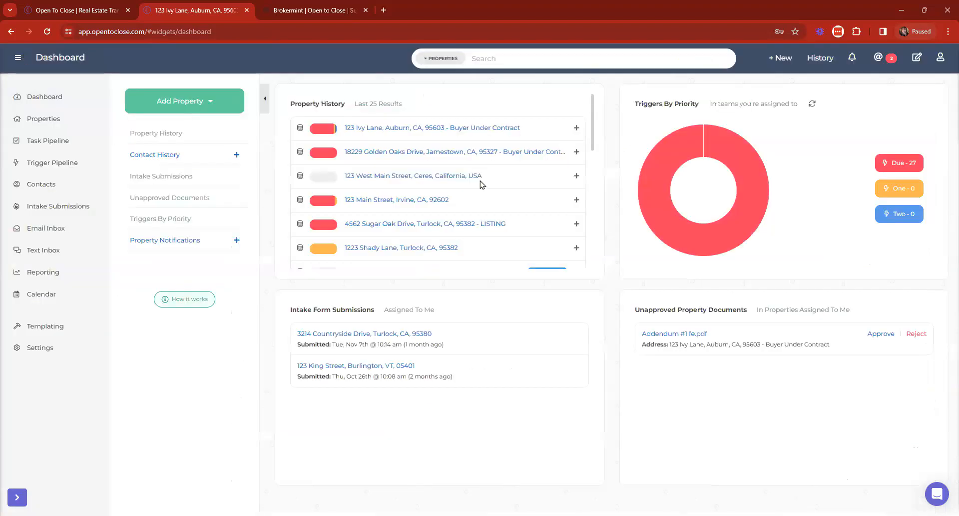
scroll(480, 185, down, 1)
click(456, 175)
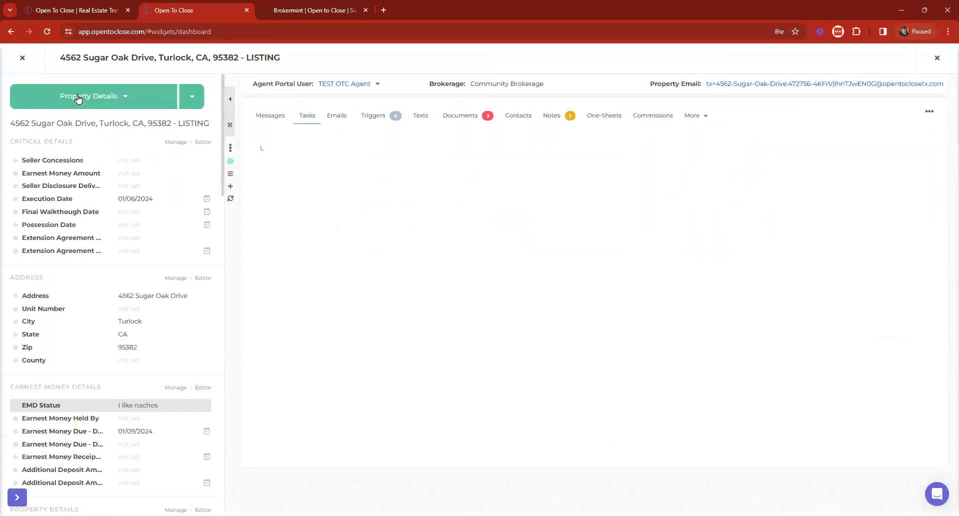
click(77, 98)
click(78, 136)
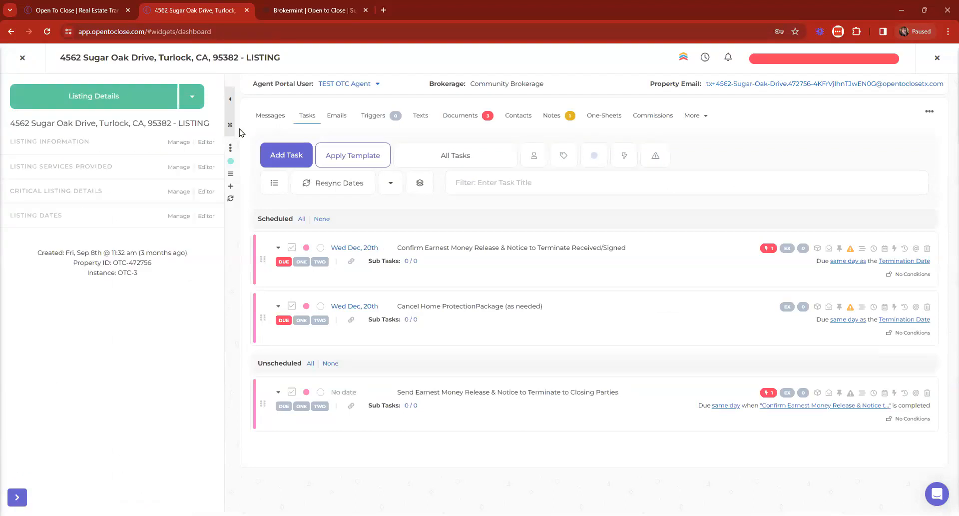
Step: Add Listing Agreement Start Date and Listing Price to the Listing Information fields
click(179, 145)
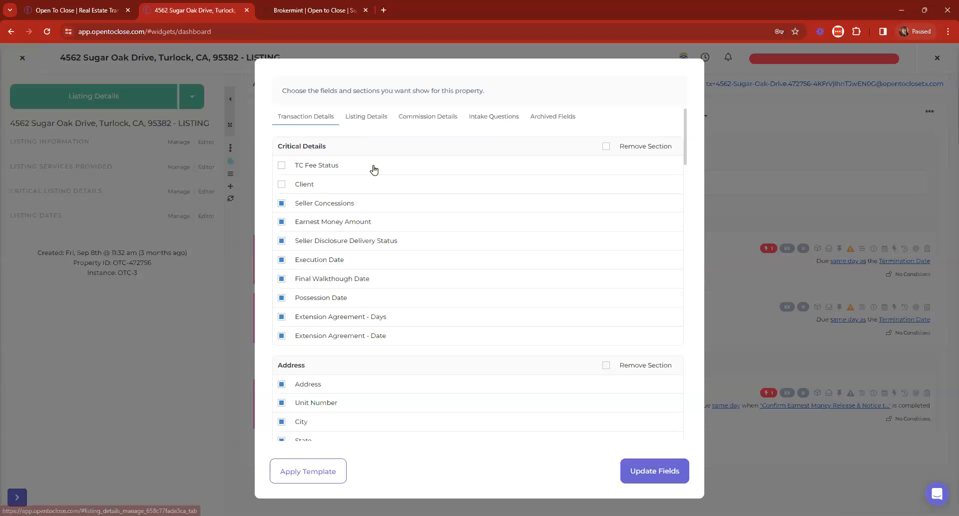
click(348, 167)
click(323, 188)
scroll(432, 274, down, 5)
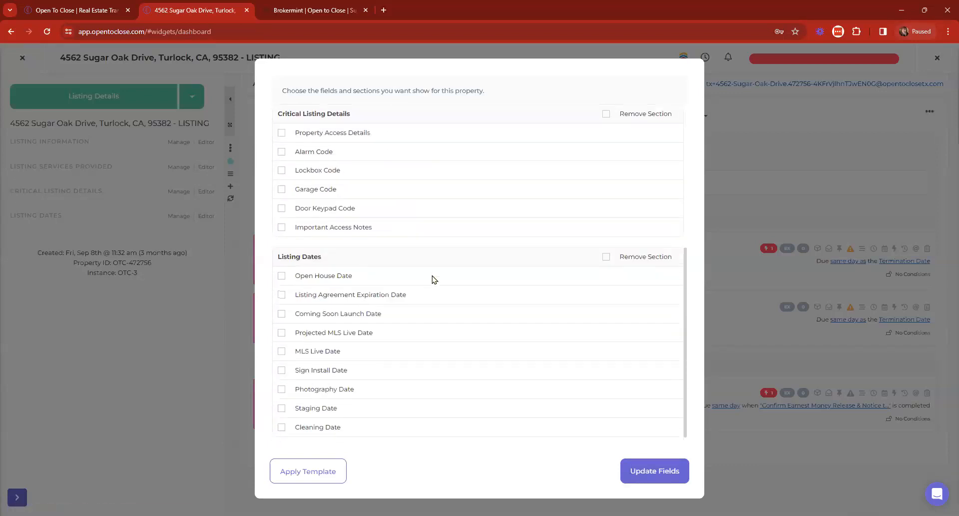
Step: Add listing dates (expiration, open house, coming soon, MLS live, sign, photography, staging) and save
click(345, 287)
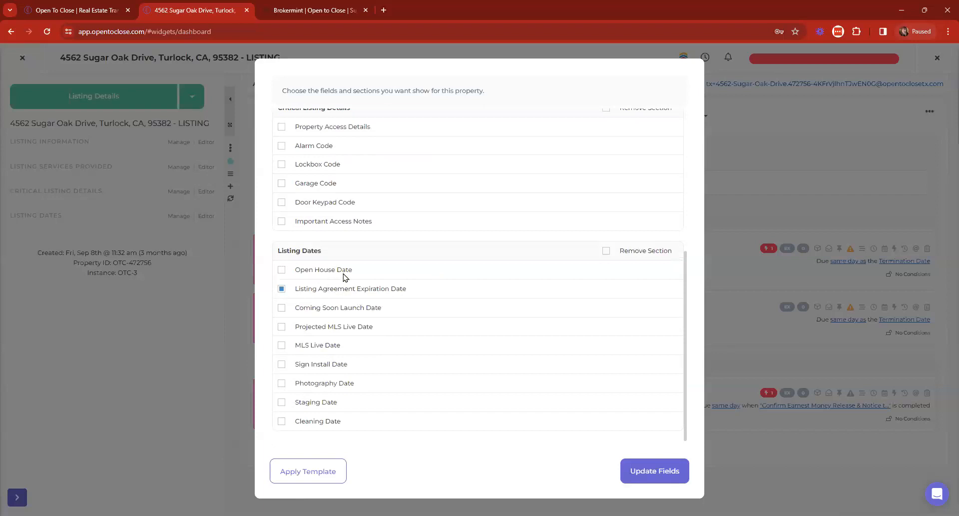
click(307, 272)
click(307, 308)
click(308, 329)
click(308, 351)
click(305, 367)
click(312, 384)
click(316, 402)
click(667, 478)
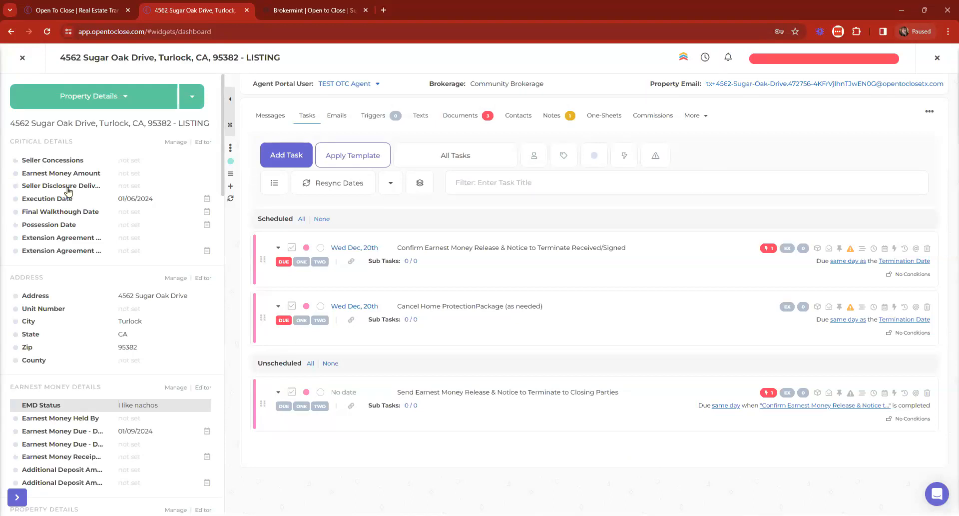
click(98, 106)
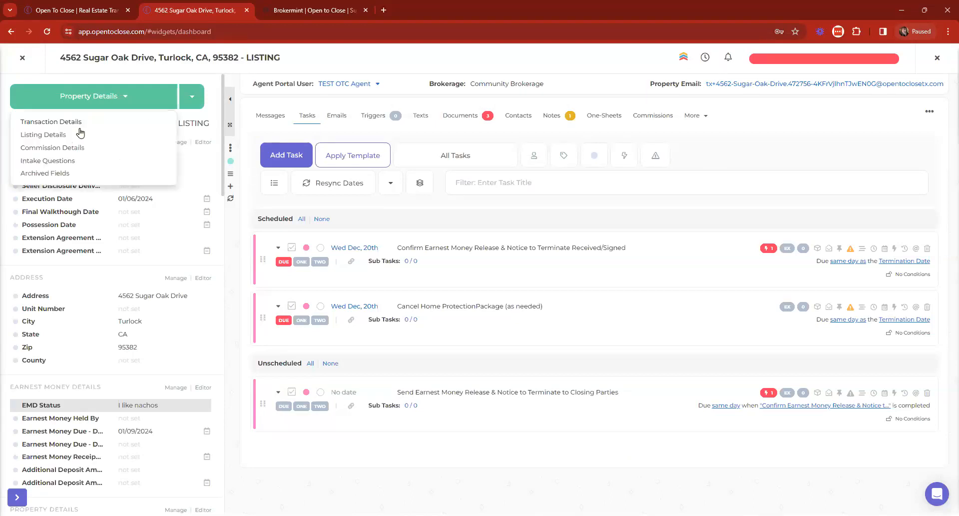
click(57, 140)
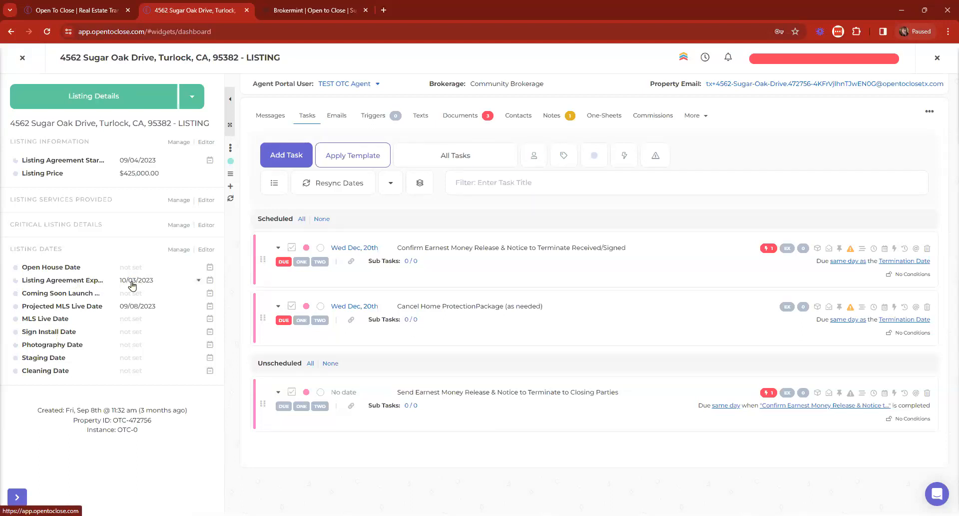
click(88, 105)
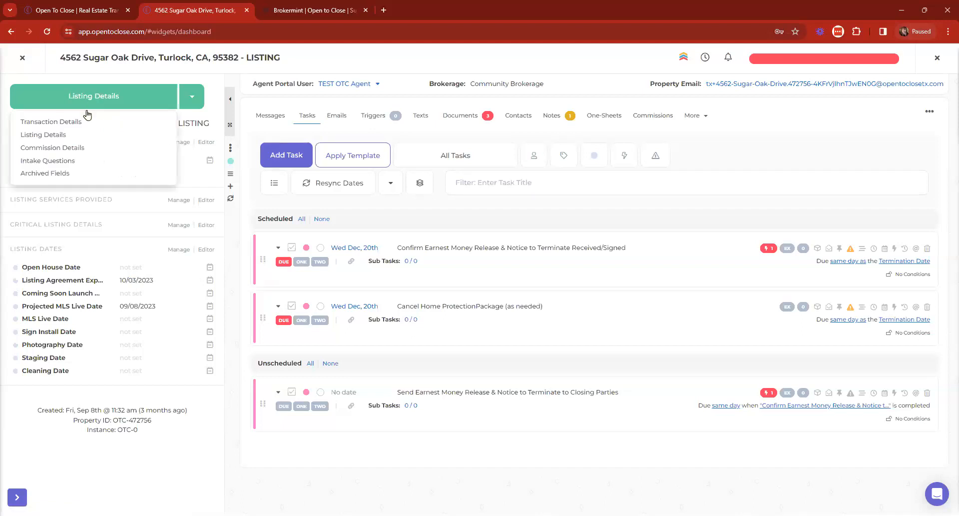
click(63, 124)
scroll(169, 335, down, 3)
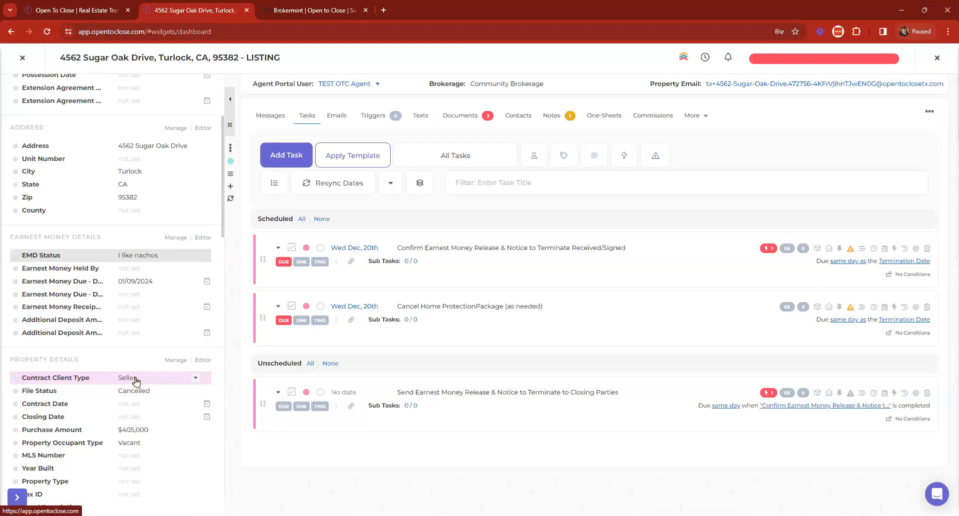
Step: Change File Status from Cancelled to Expired and close the Contract Status Has Changed dialog
click(143, 387)
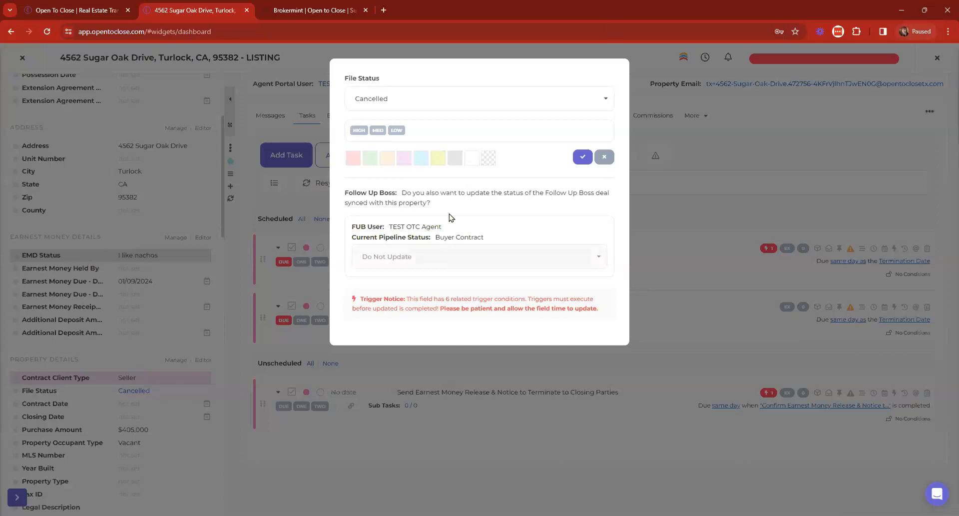
click(571, 101)
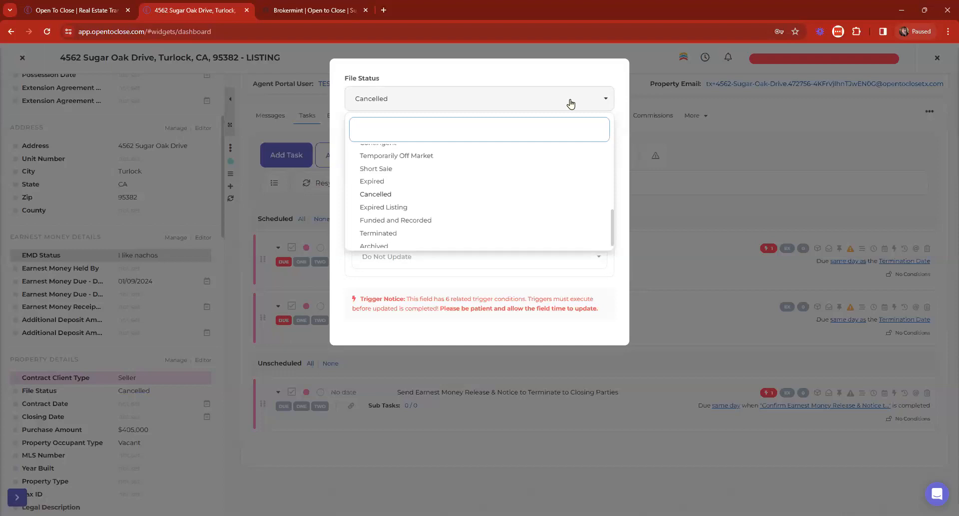
click(402, 206)
click(582, 156)
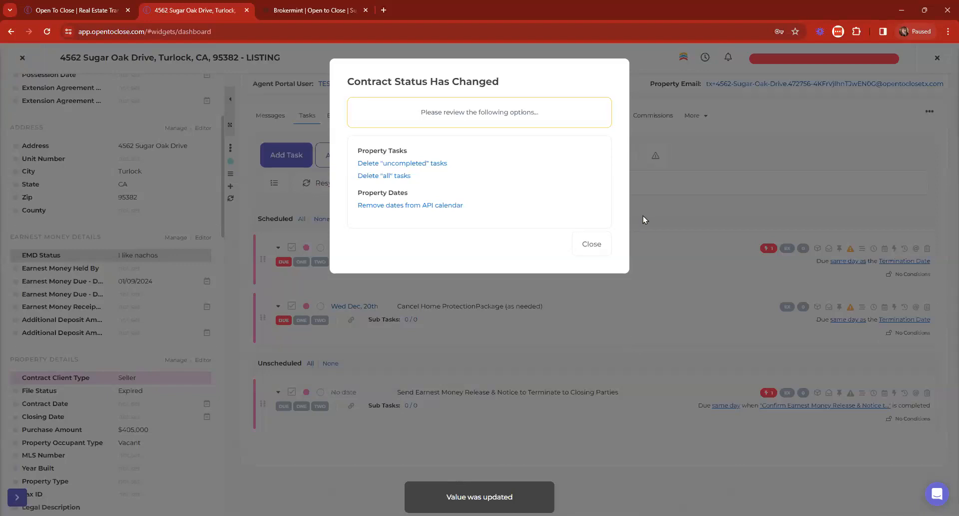
click(598, 244)
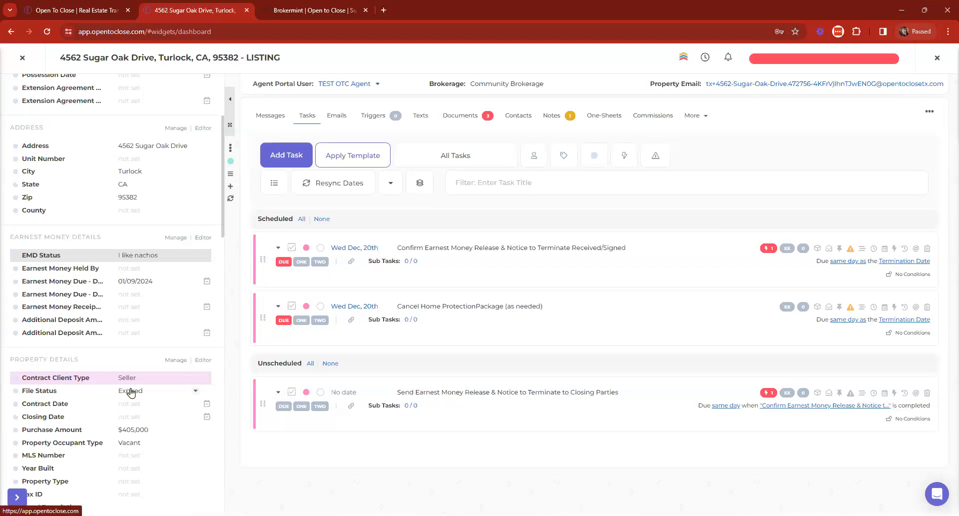
scroll(103, 92, up, 3)
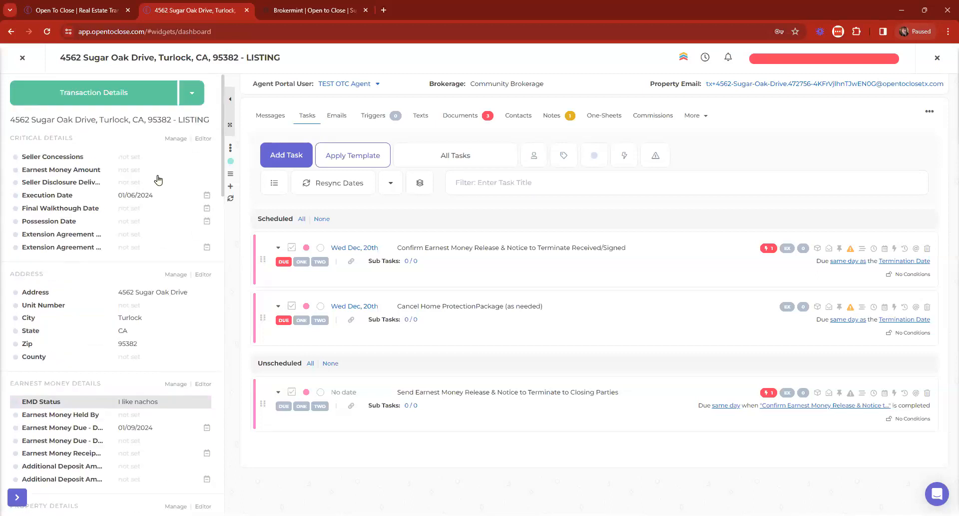
click(76, 100)
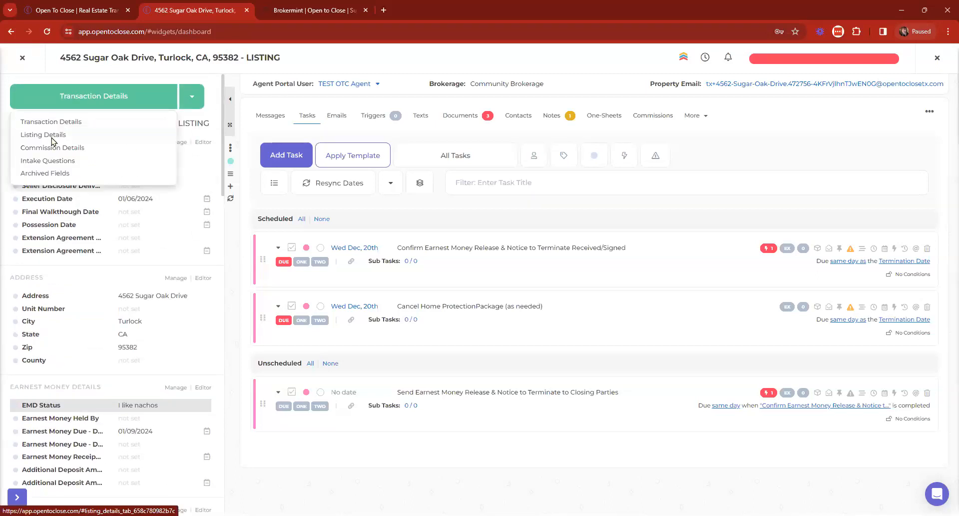
Step: Show Listing Details (Listing Price $425,000.00), briefly try Transaction Details, then return to Listing Details
click(53, 140)
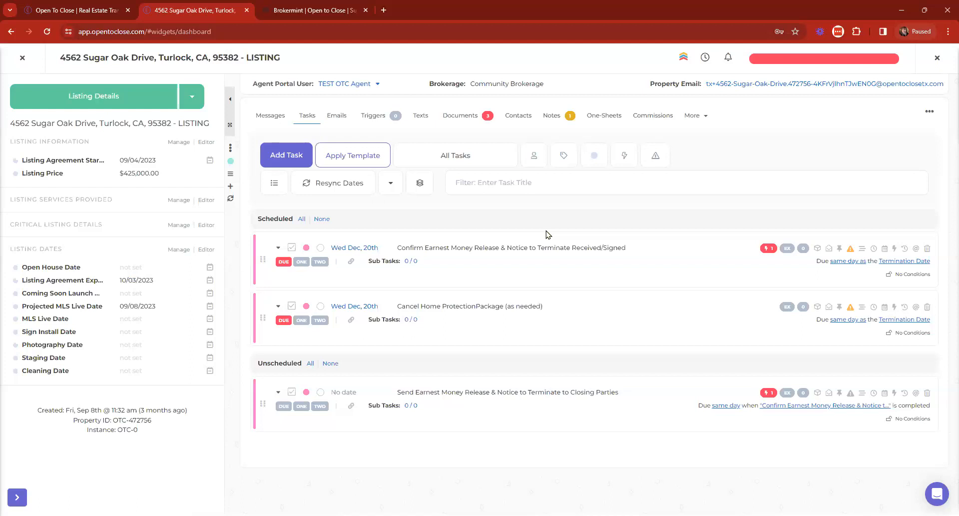
click(93, 102)
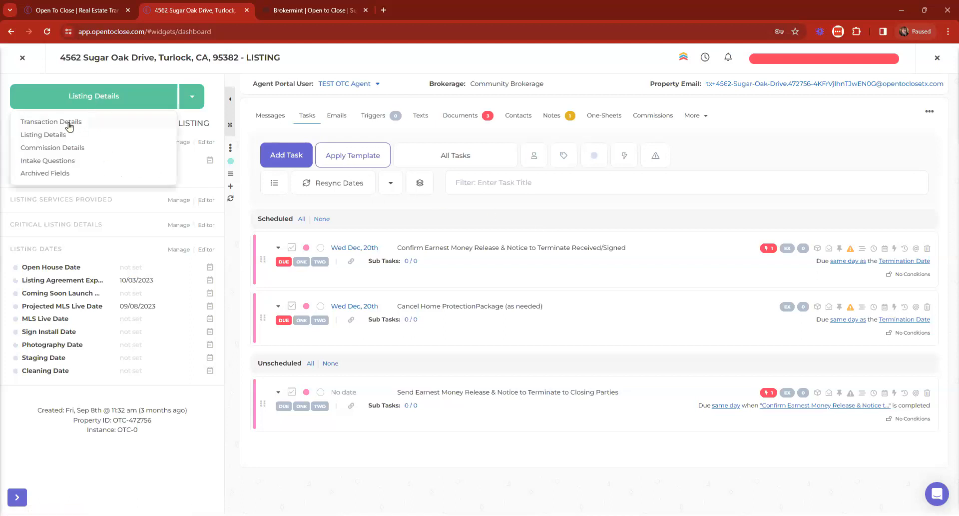
click(70, 127)
click(109, 104)
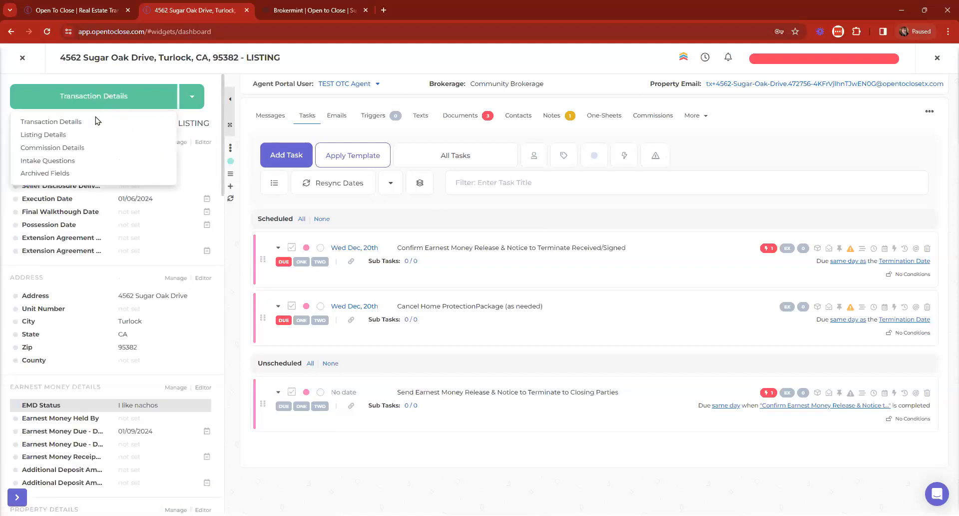
click(58, 134)
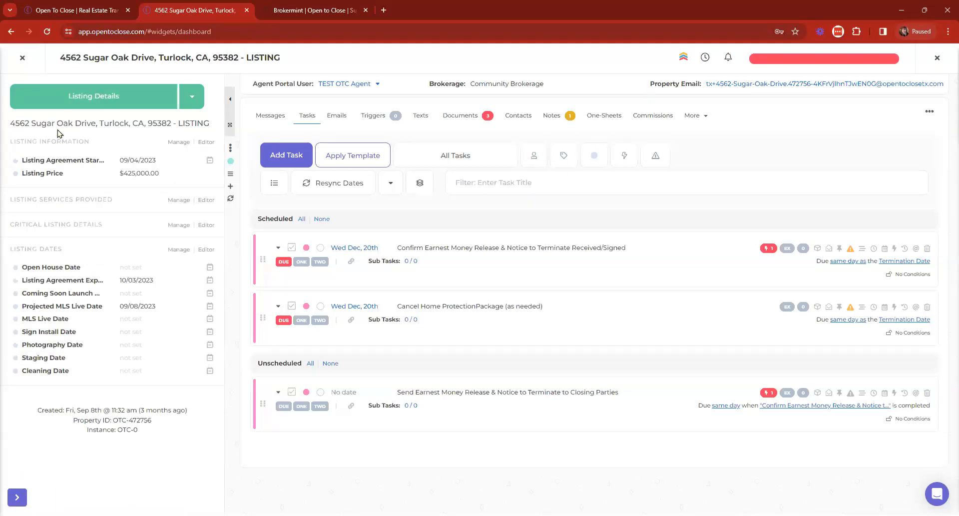
click(704, 57)
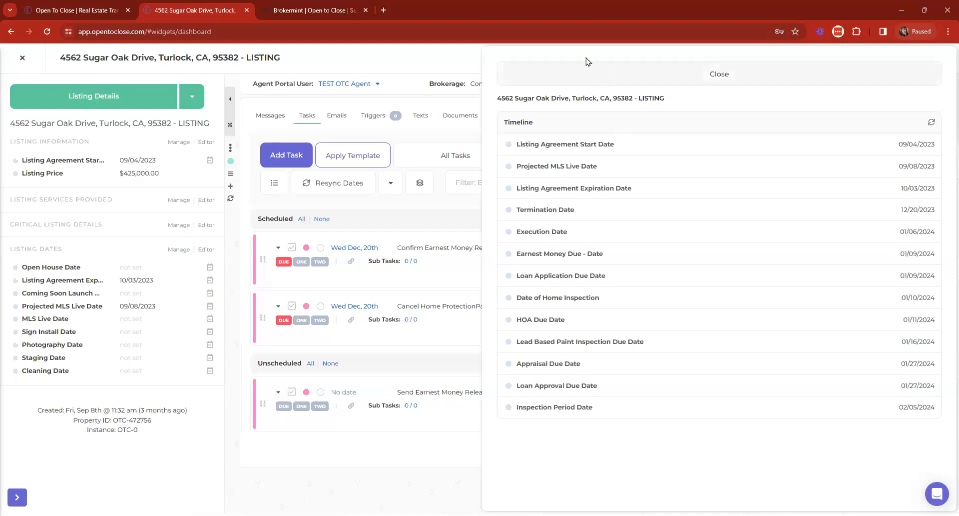
click(581, 69)
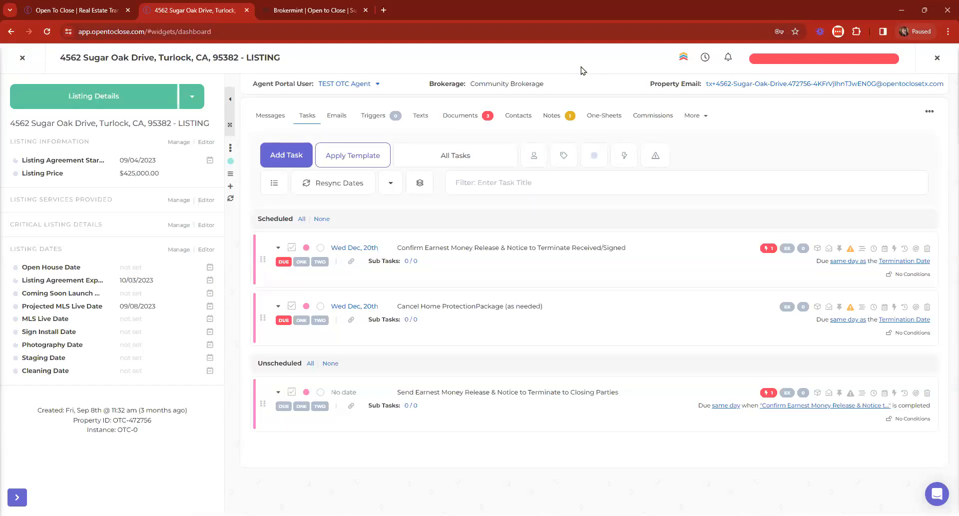
click(307, 116)
Step: Show the listing's Triggers tab: none ready to go, 2 in process, 1 executed
click(376, 115)
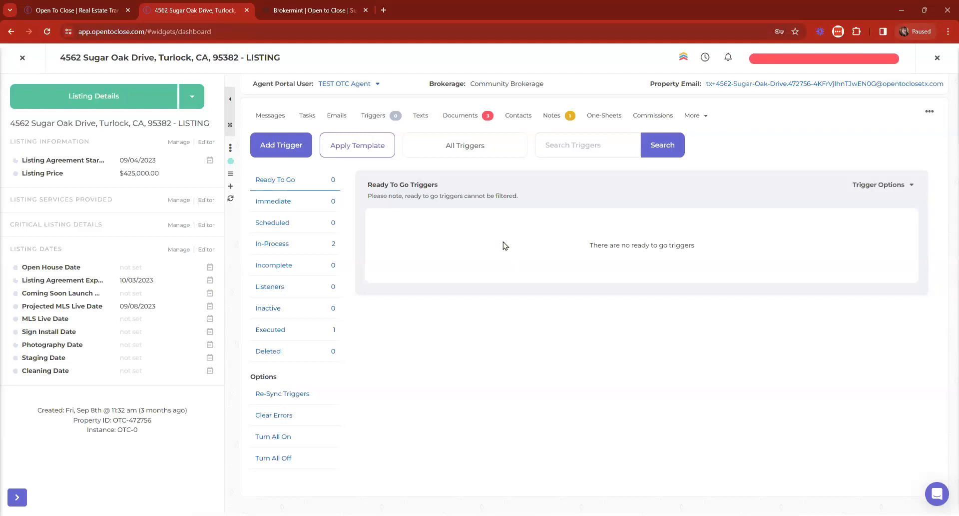
click(22, 58)
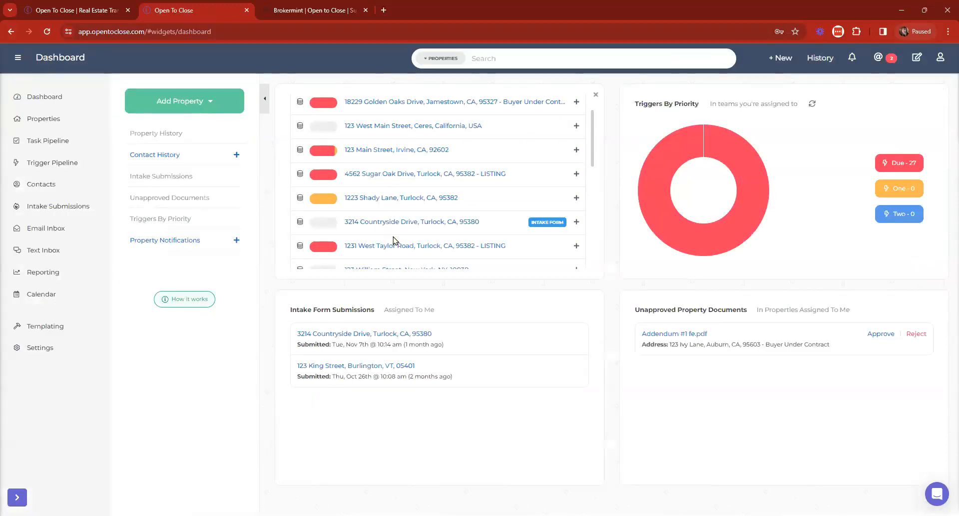
scroll(392, 234, down, 3)
scroll(372, 166, up, 5)
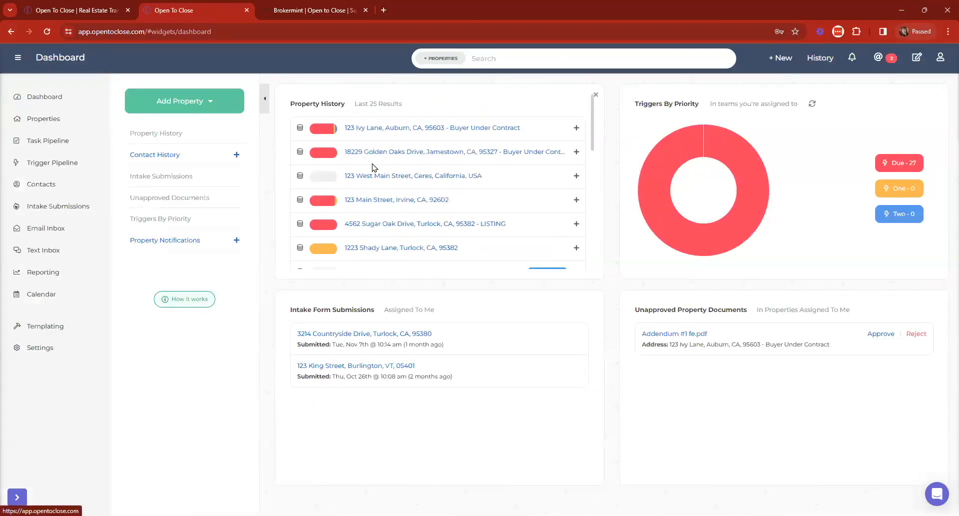
click(374, 129)
Step: Filter tasks by 'cancel', clear the filter, and view All Tasks down to the unscheduled ones
click(511, 178)
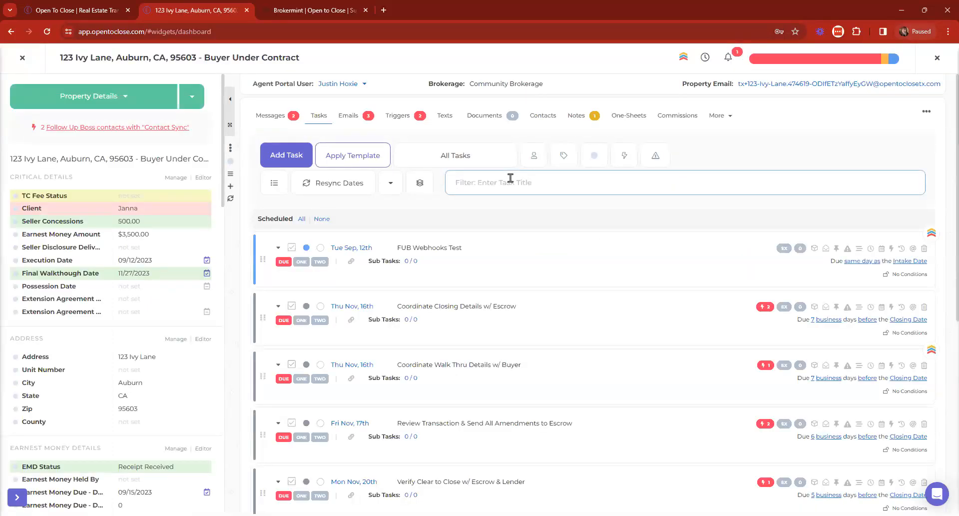
text(cancel)
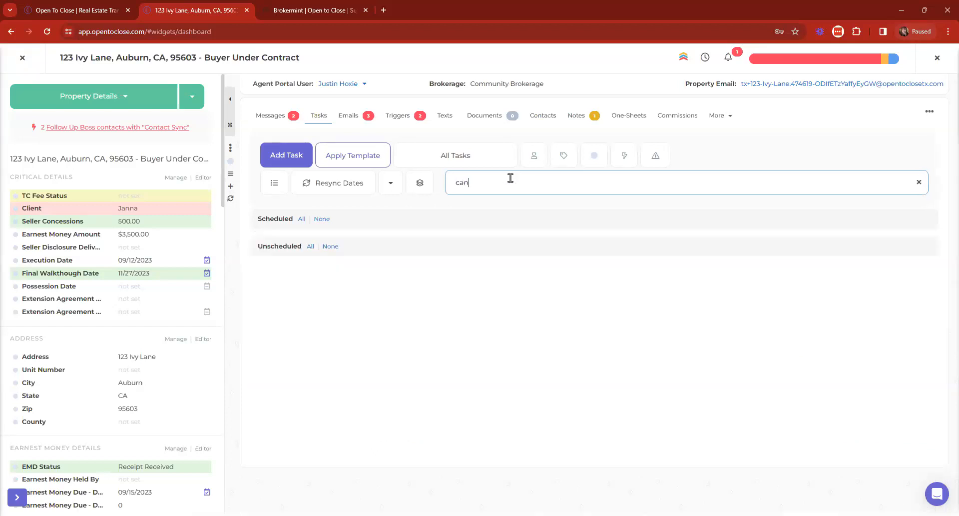
key(BackSpace)
key(BackSpace)
key(BackSpace)
key(BackSpace)
key(BackSpace)
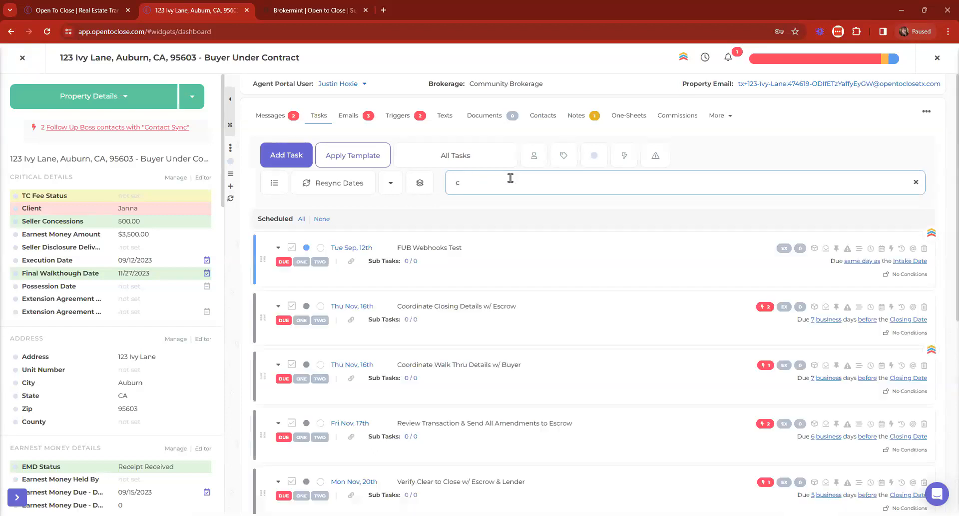
click(498, 158)
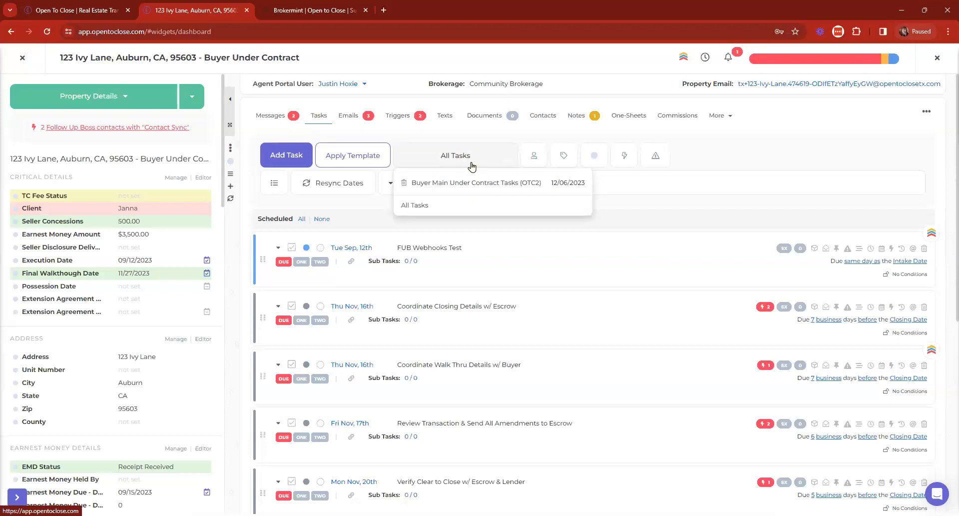
scroll(526, 229, down, 6)
scroll(526, 229, down, 1)
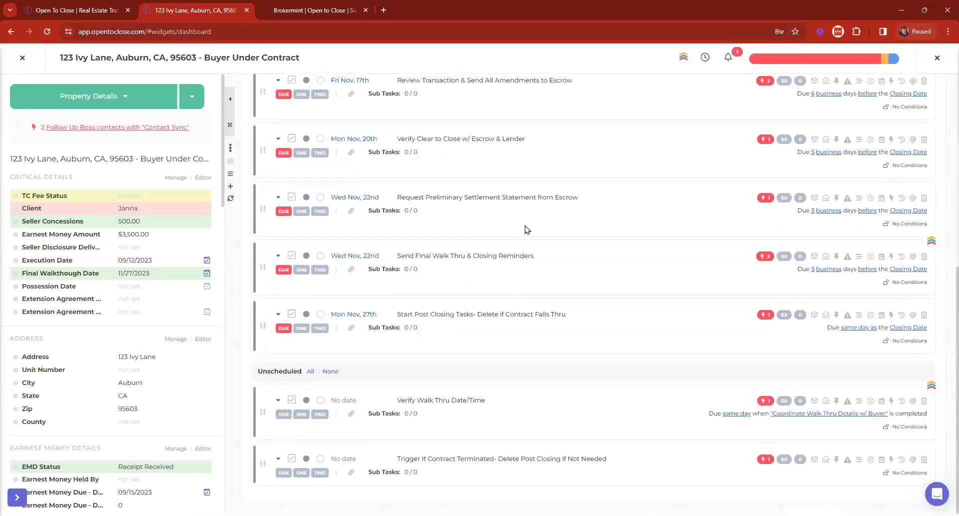
Step: Expand the Start Post Closing Tasks and Trigger If Contract Terminated tasks to see their tags and roles
click(278, 315)
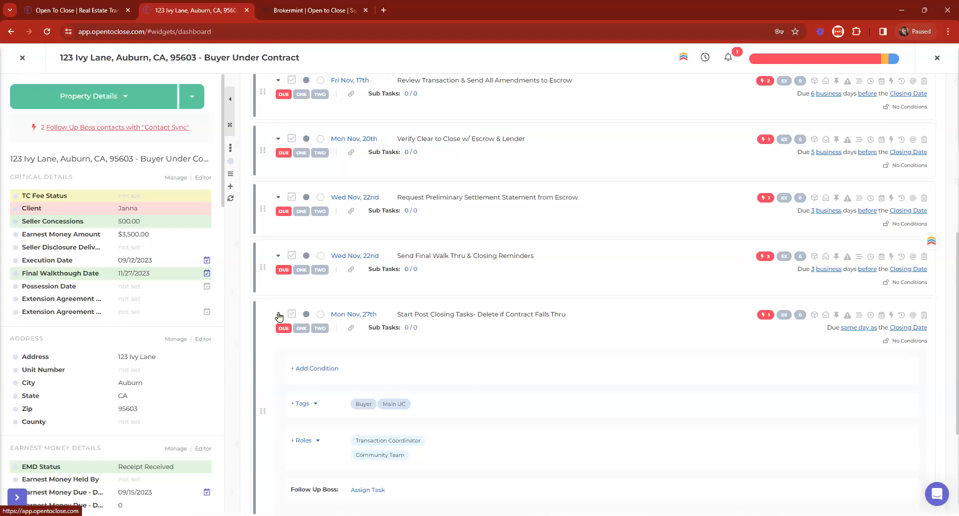
scroll(524, 196, down, 3)
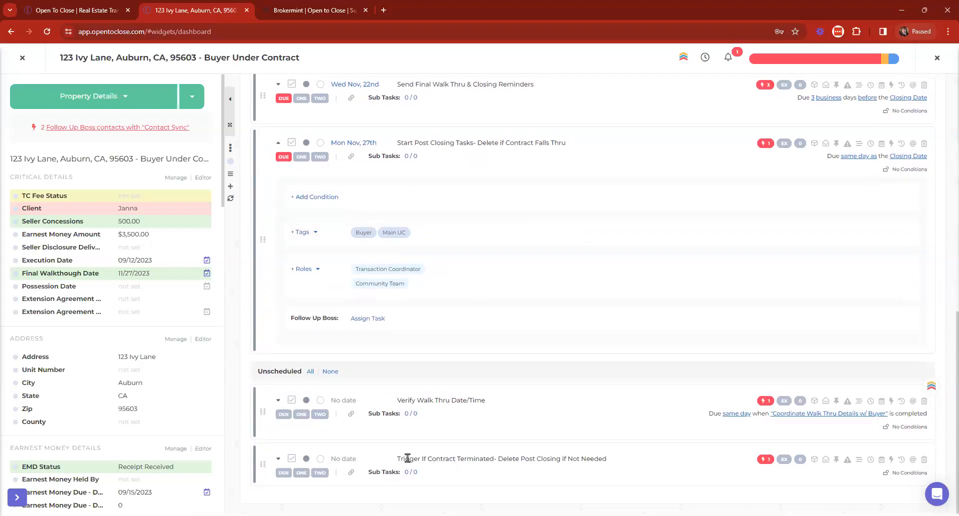
click(279, 459)
scroll(497, 366, down, 3)
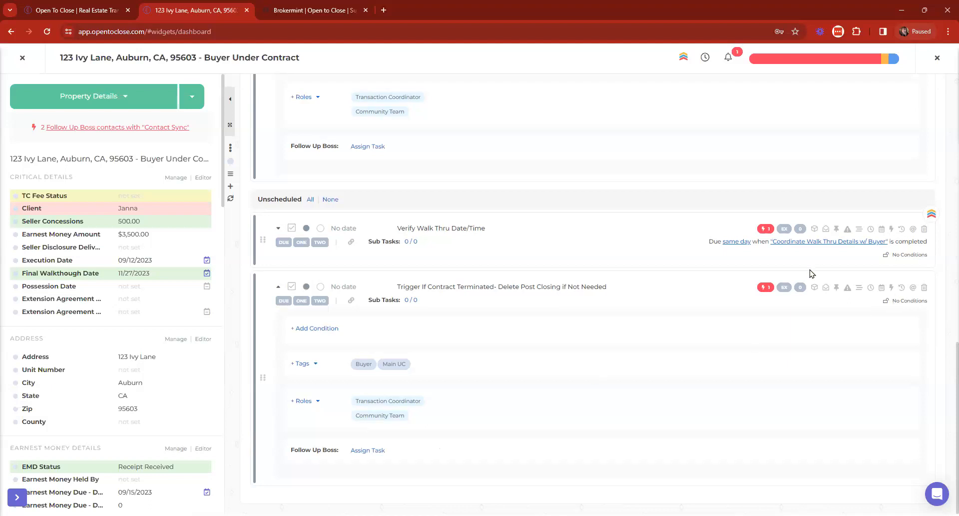
Step: Add a Task Completed trigger with the function Add or Remove Template(s) to Trigger If Contract Terminated
click(766, 287)
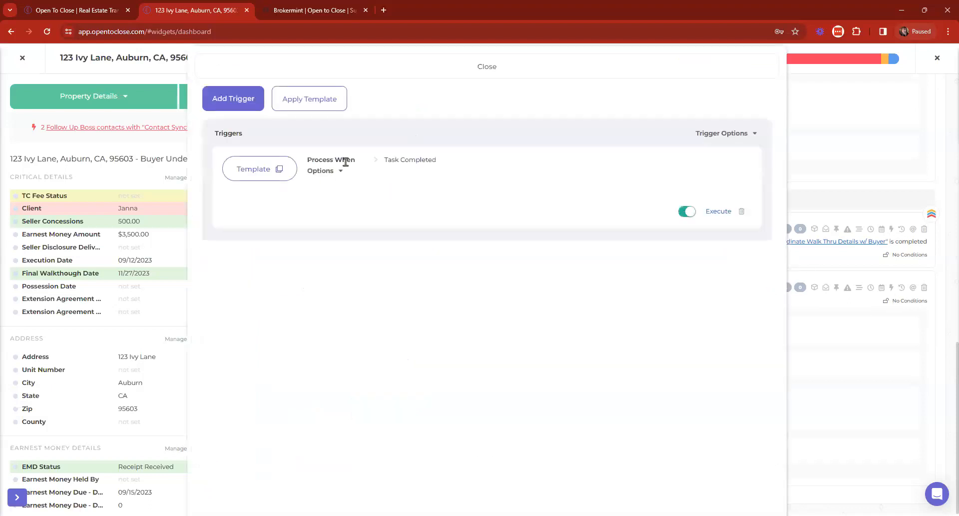
click(232, 108)
click(231, 147)
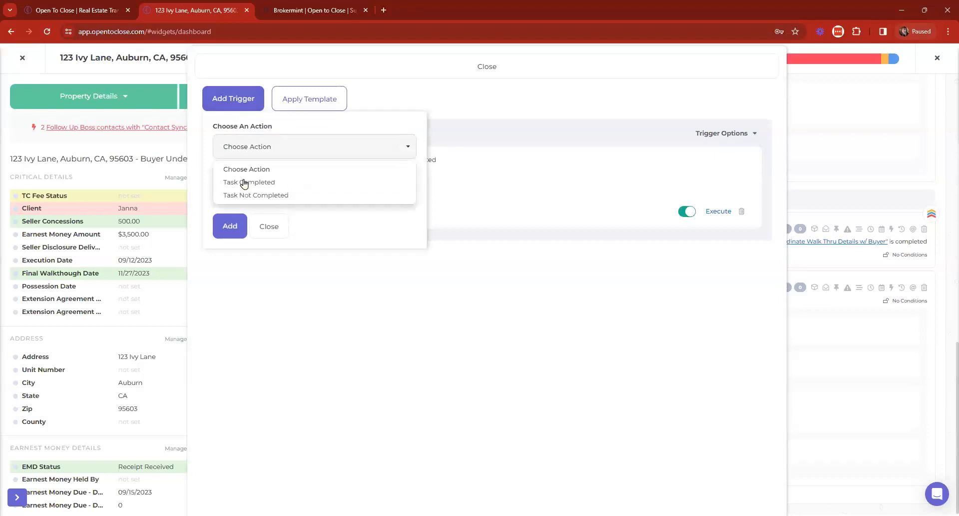
click(244, 194)
click(318, 204)
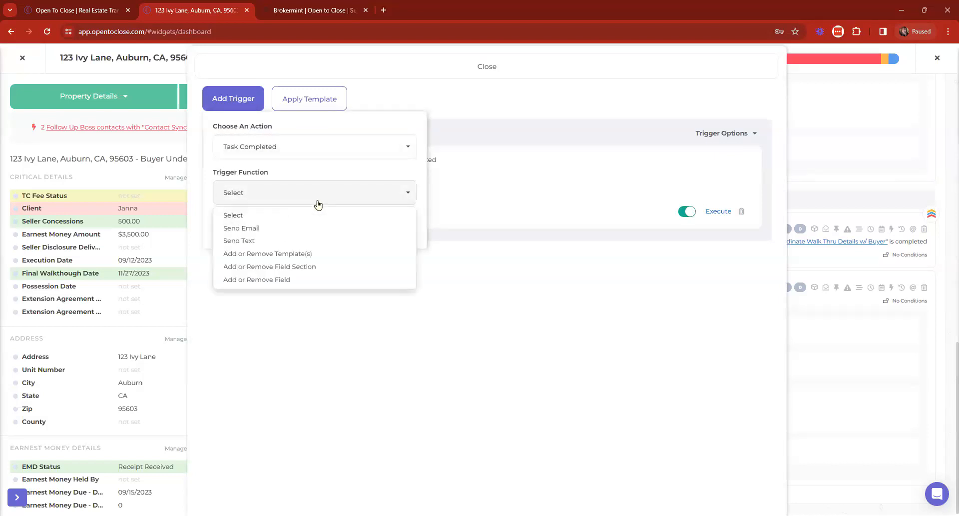
click(282, 254)
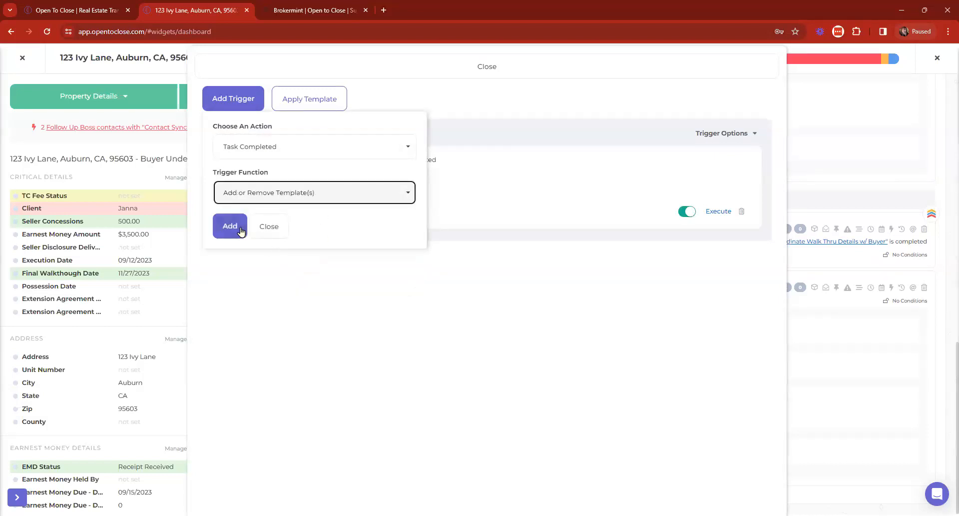
click(238, 228)
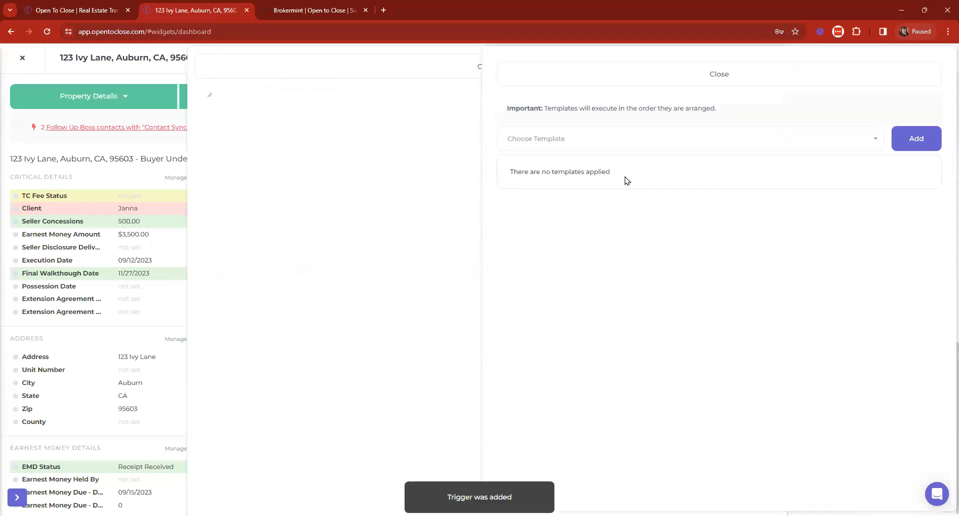
Step: Browse the Choose Template list, then close the chooser and triggers panel to return to tasks
click(580, 142)
scroll(550, 230, down, 10)
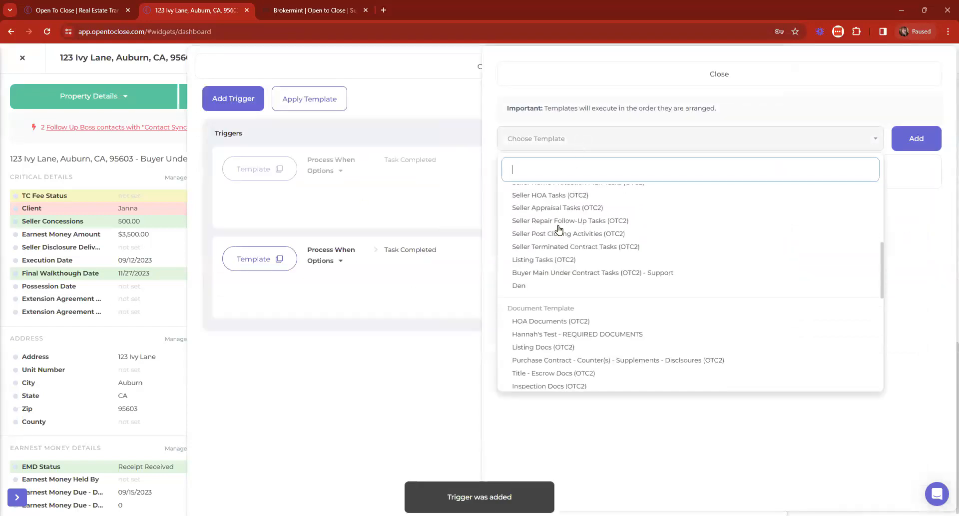
scroll(597, 212, down, 2)
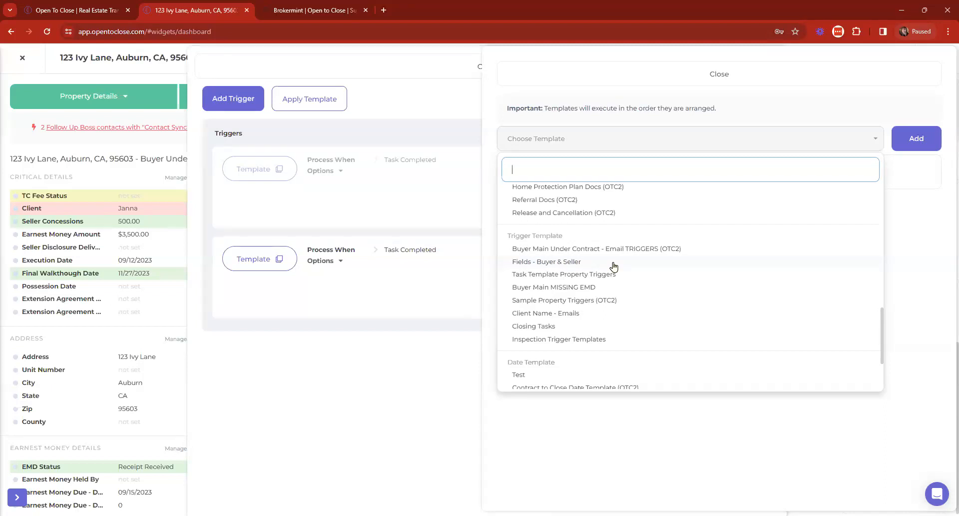
scroll(639, 232, up, 5)
scroll(640, 232, up, 3)
scroll(636, 256, down, 8)
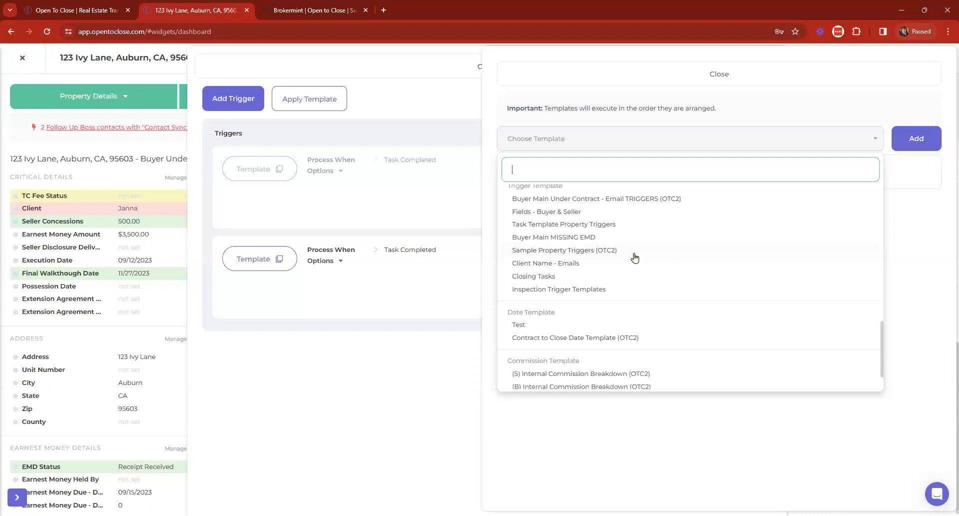
scroll(595, 264, up, 1)
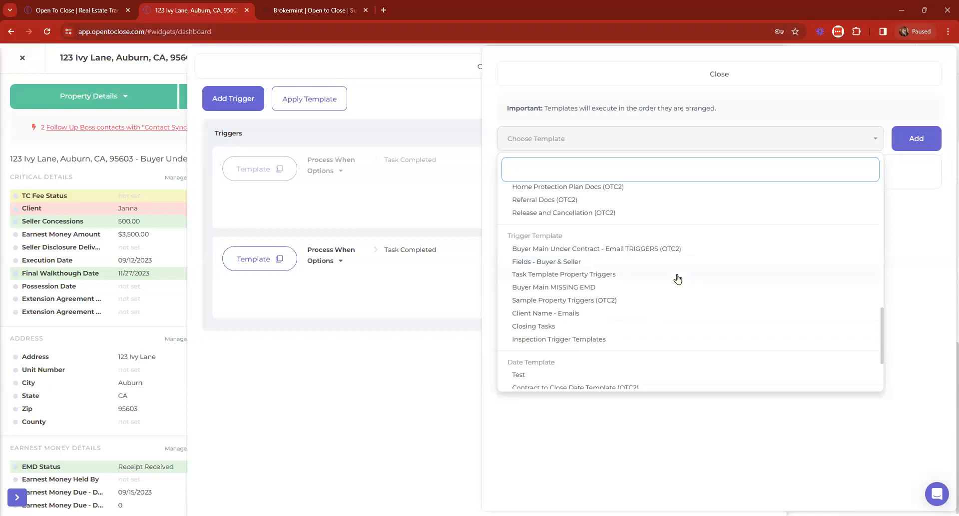
click(538, 79)
click(381, 73)
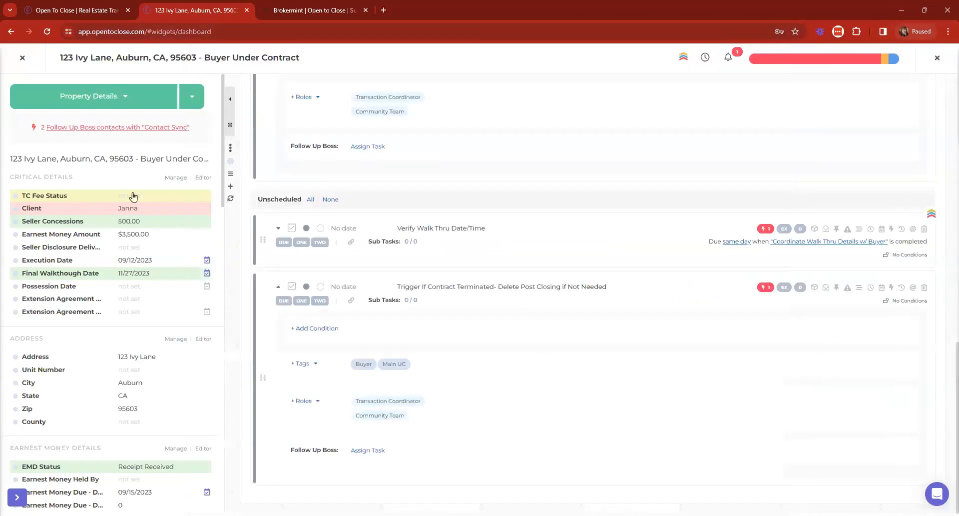
scroll(385, 365, up, 10)
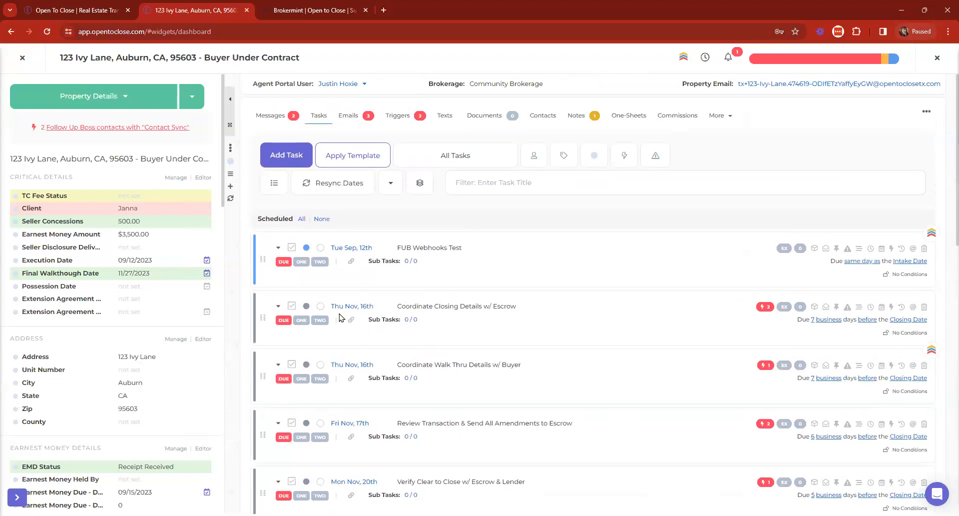
click(391, 188)
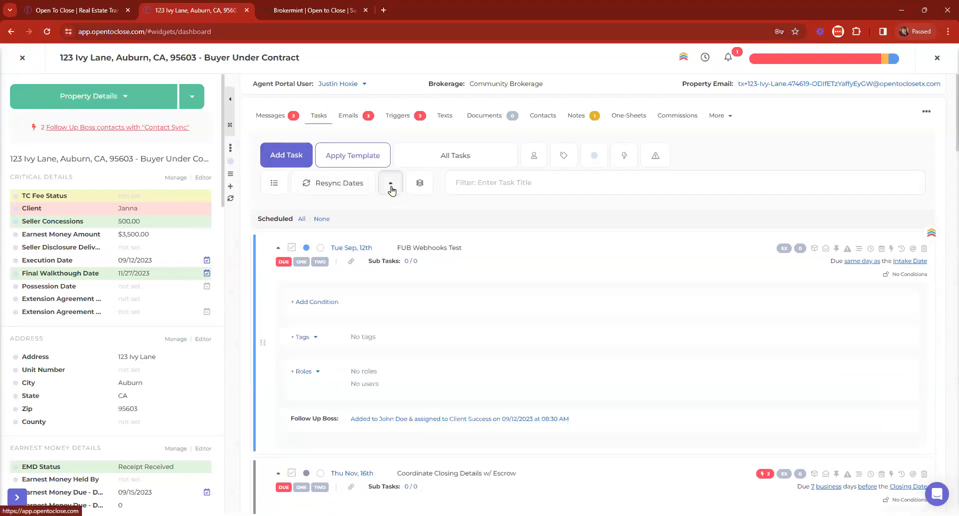
click(391, 188)
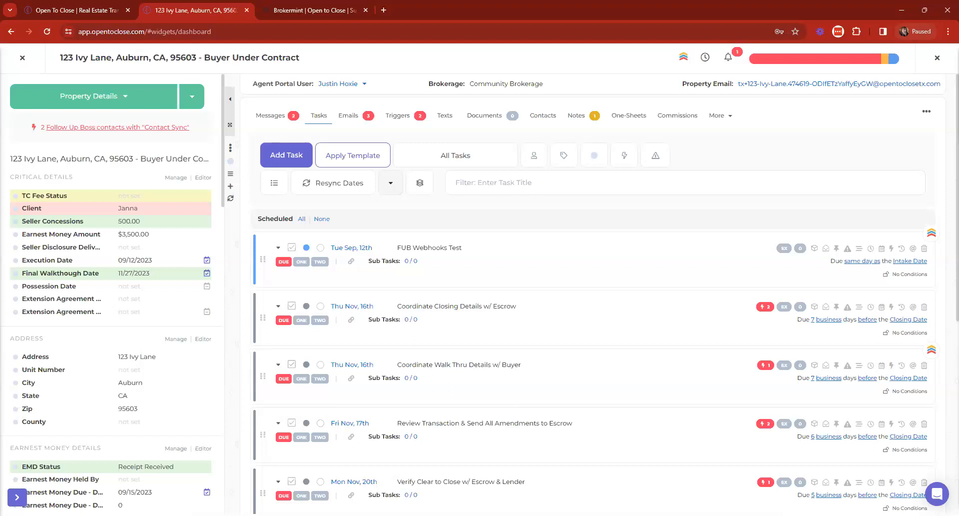
click(343, 161)
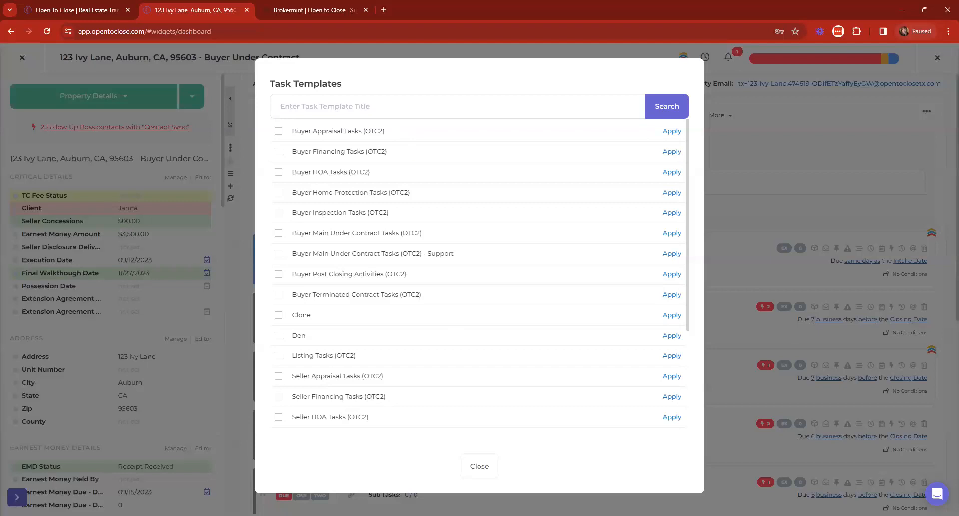
click(480, 465)
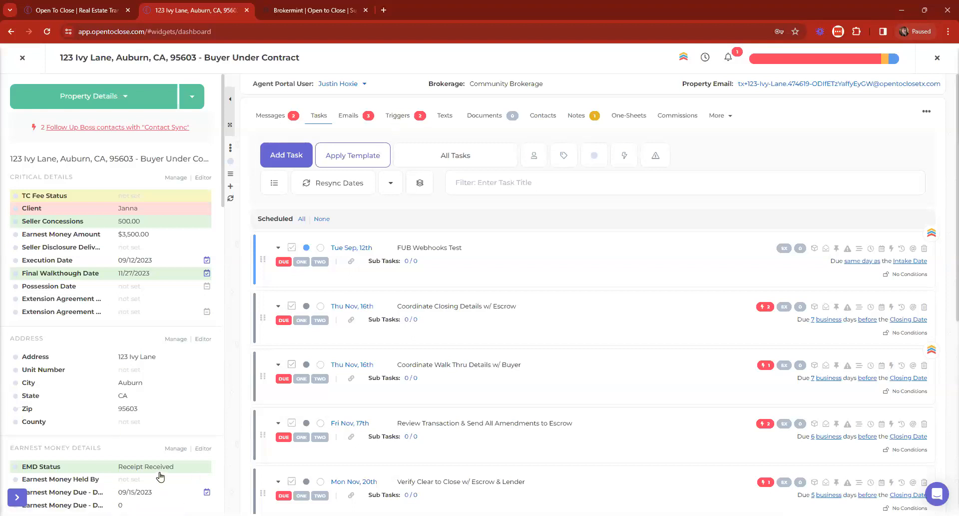
scroll(110, 350, down, 2)
scroll(117, 372, down, 3)
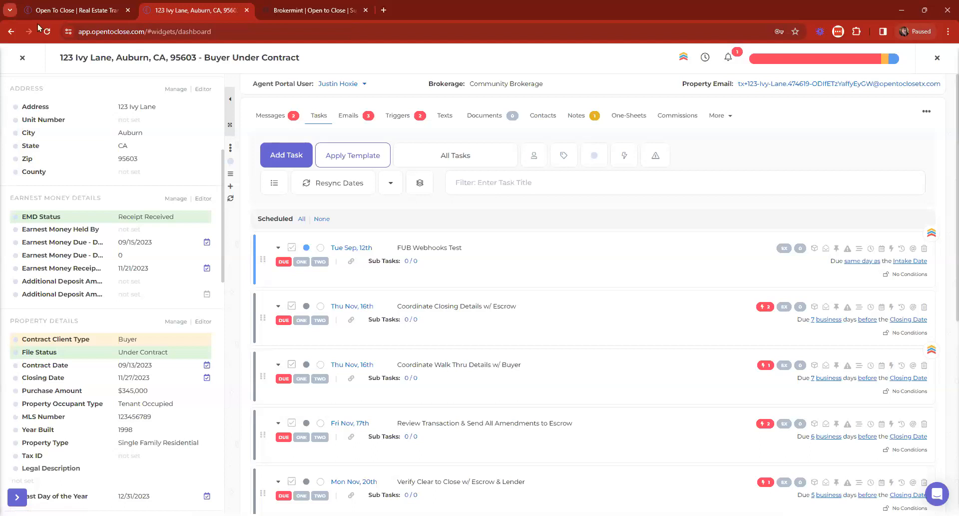
scroll(15, 80, up, 2)
Step: Close the property and edit Buyer Main Under Contract Tasks (OTC2) from Templating > Templates > Task Templates
click(20, 65)
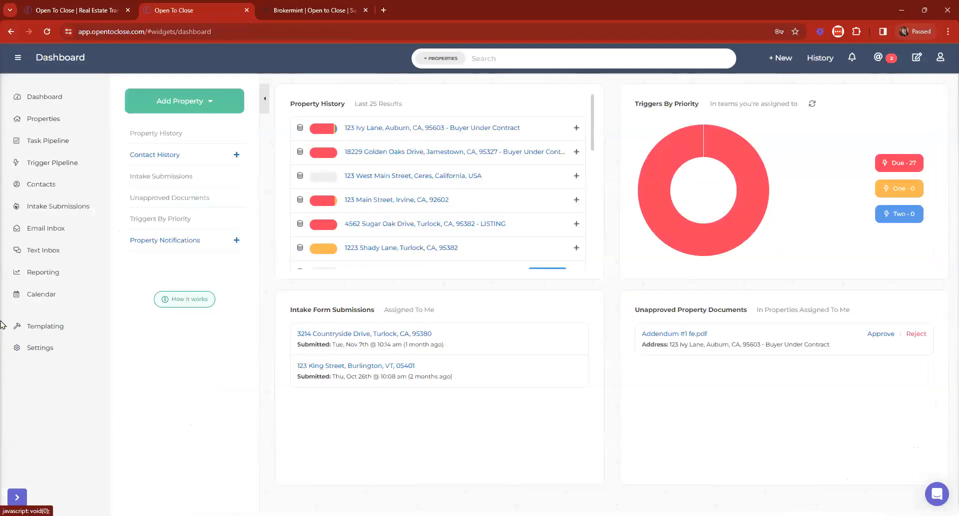
click(45, 325)
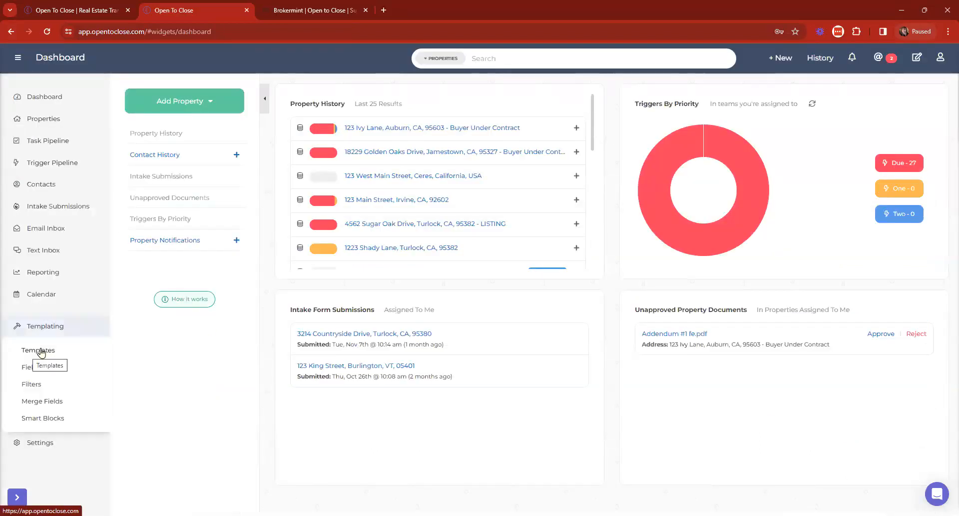
click(39, 348)
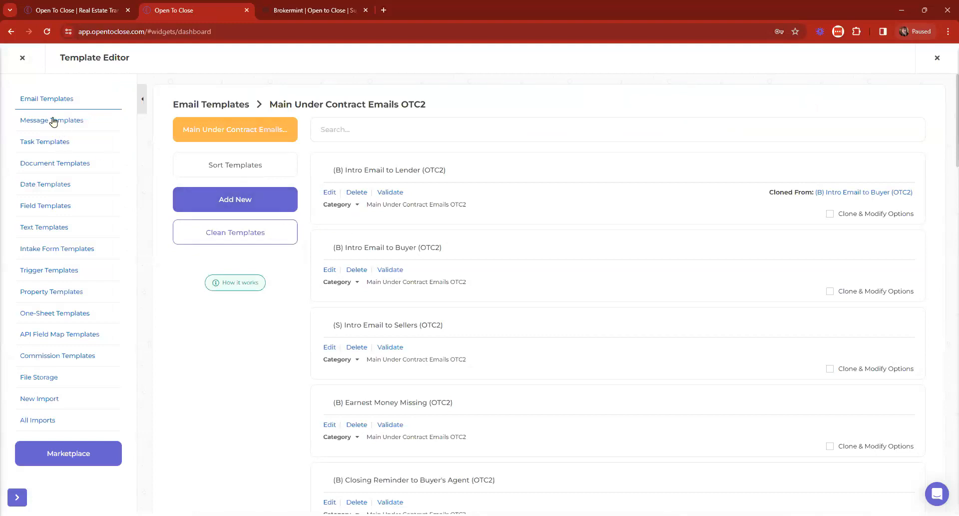
click(44, 140)
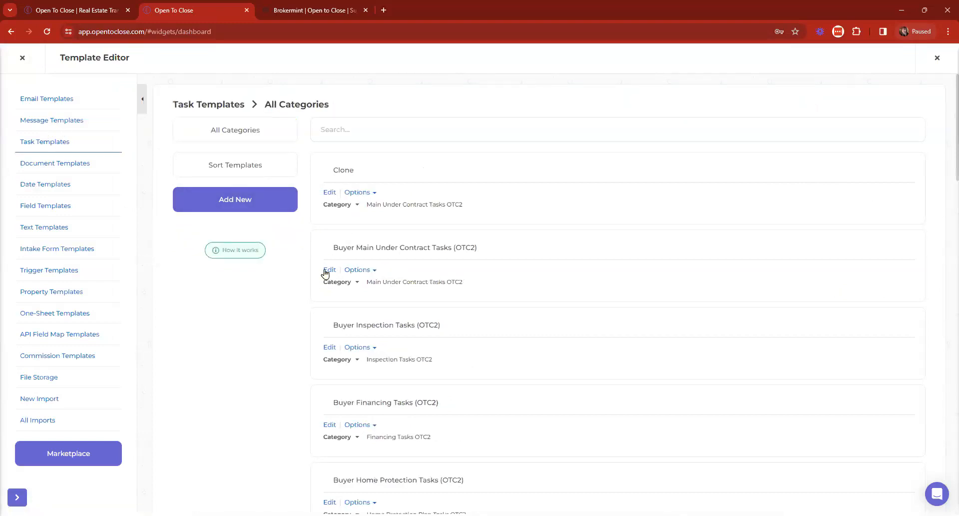
click(326, 270)
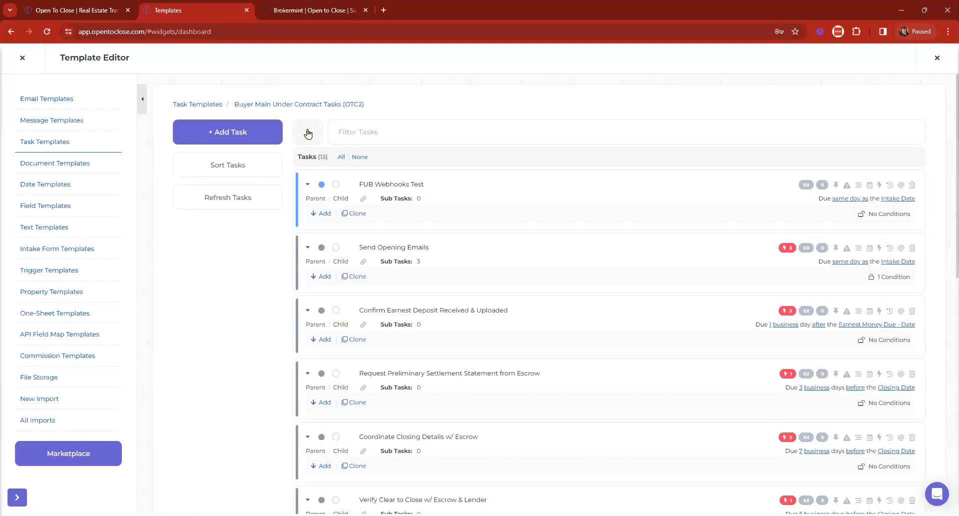
Step: Expand every task in the OTC2 buyer template to reveal tags and roles
click(307, 132)
scroll(516, 291, down, 2)
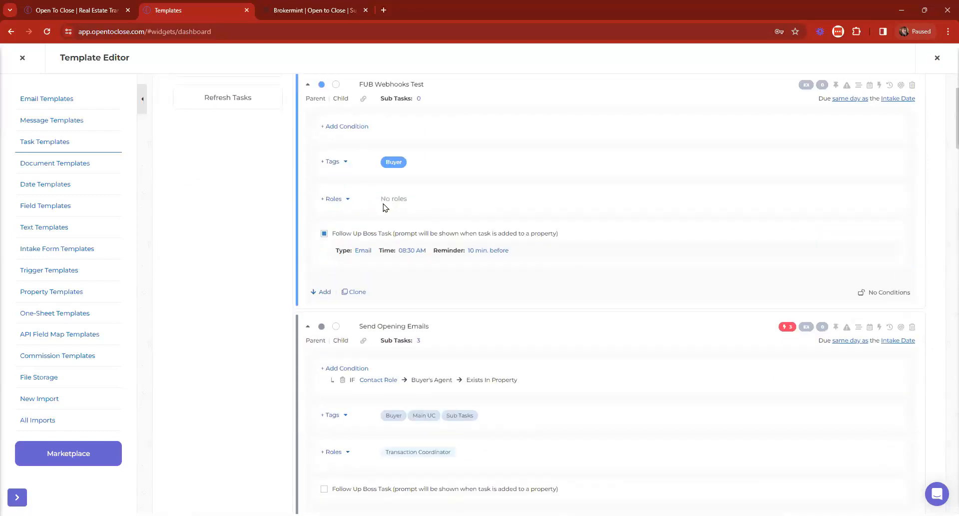
scroll(477, 227, up, 2)
click(415, 133)
click(474, 101)
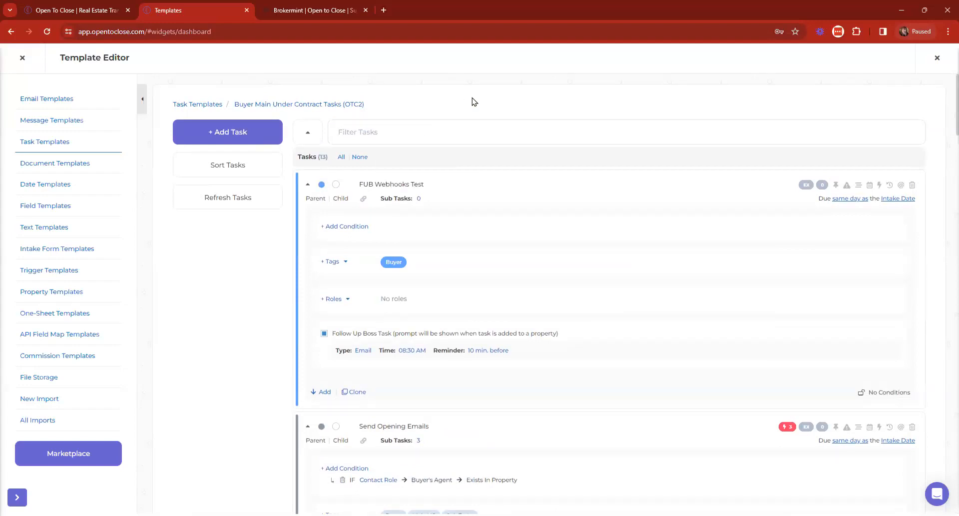
Step: Search the page for 'no roles' to find FUB Webhooks Test and Is there a Referral?, opening FUB Webhooks Test's roles
key(ctrl+f)
text(no roles)
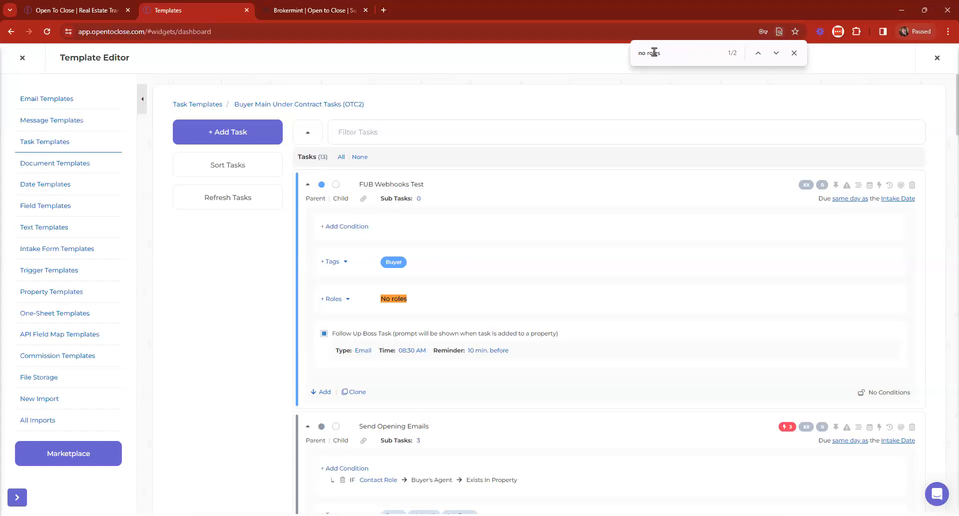
click(777, 54)
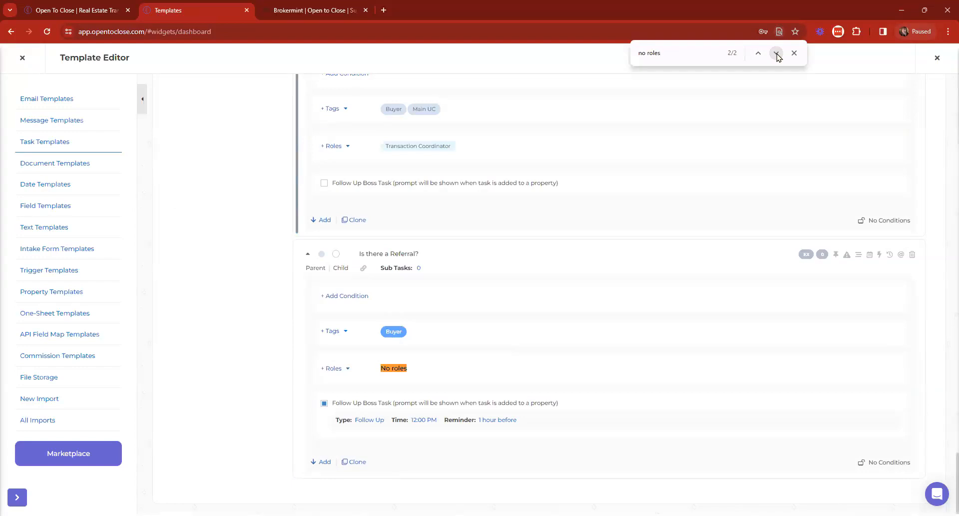
click(758, 53)
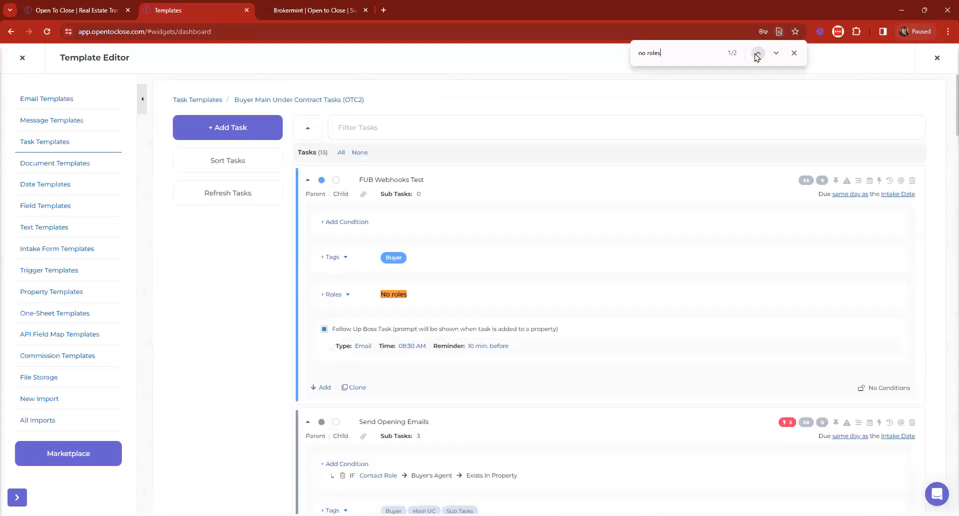
click(344, 296)
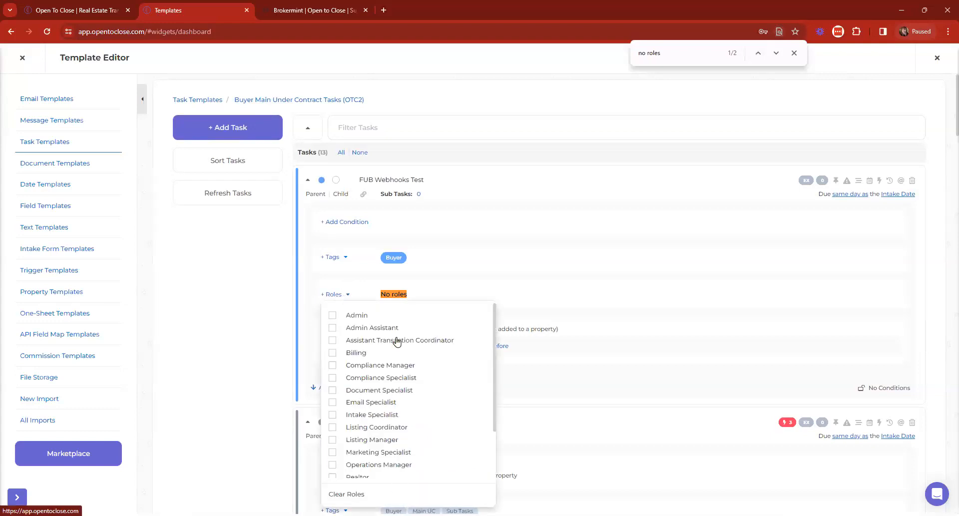
Step: Go back to all task templates and open Seller Main Under Contract Tasks (OTC2)
click(186, 101)
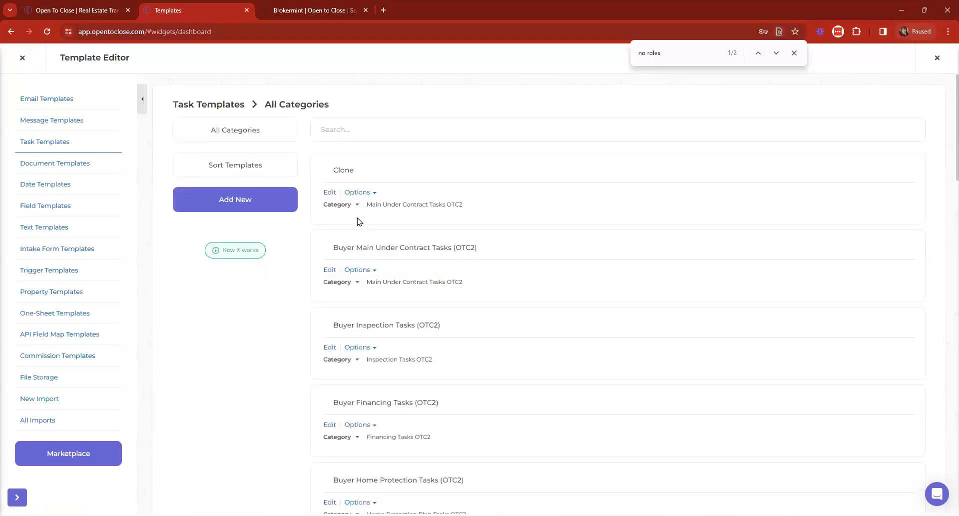
scroll(364, 398, down, 6)
scroll(346, 254, down, 5)
scroll(335, 362, down, 1)
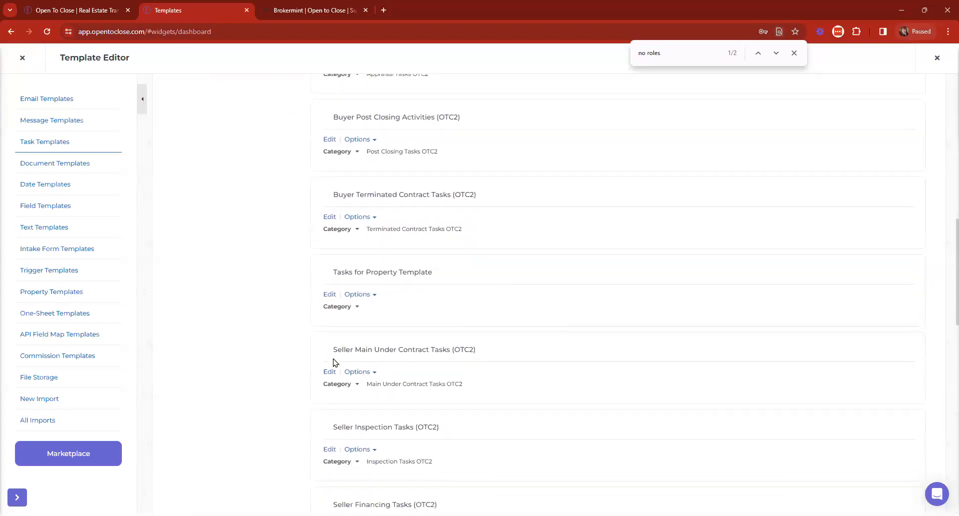
click(328, 316)
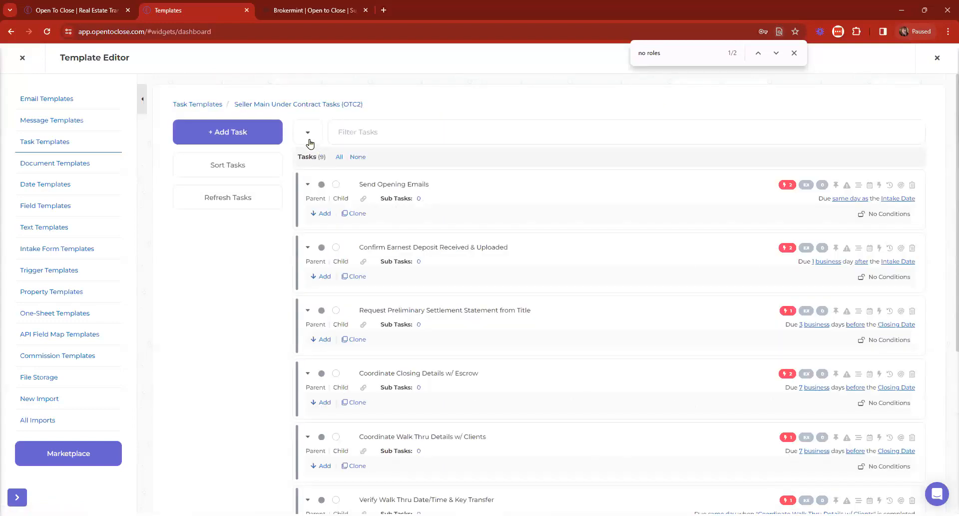
Step: Expand its nine tasks, confirm each has the Transaction Coordinator role, and return to Task Templates
click(309, 142)
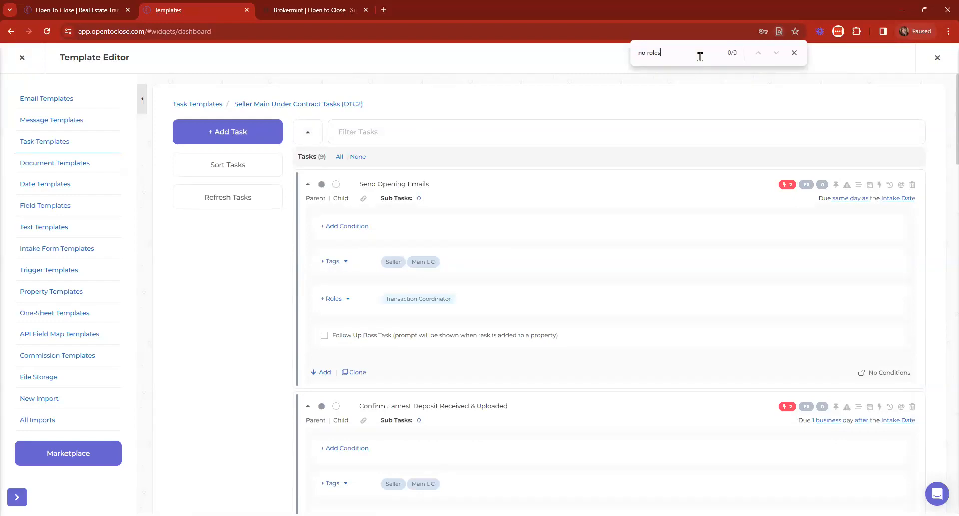
scroll(471, 275, down, 12)
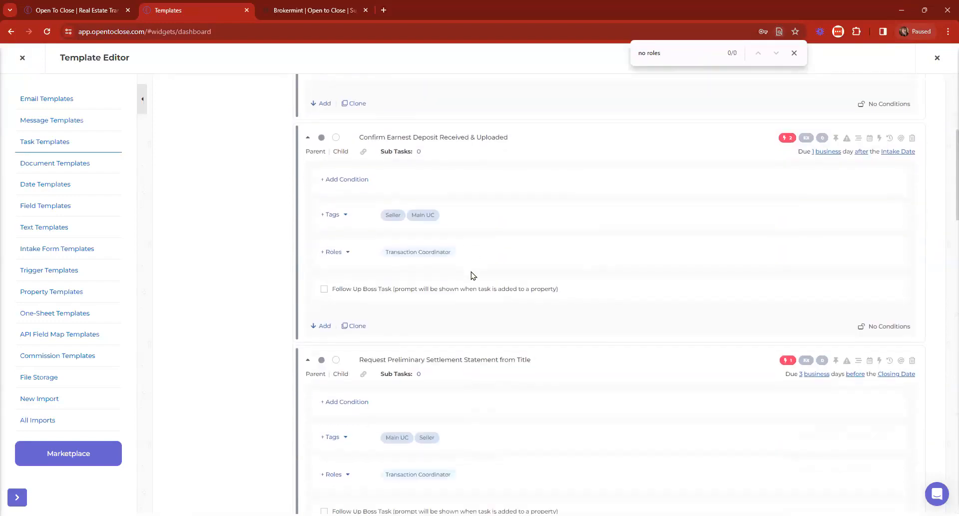
scroll(472, 276, down, 3)
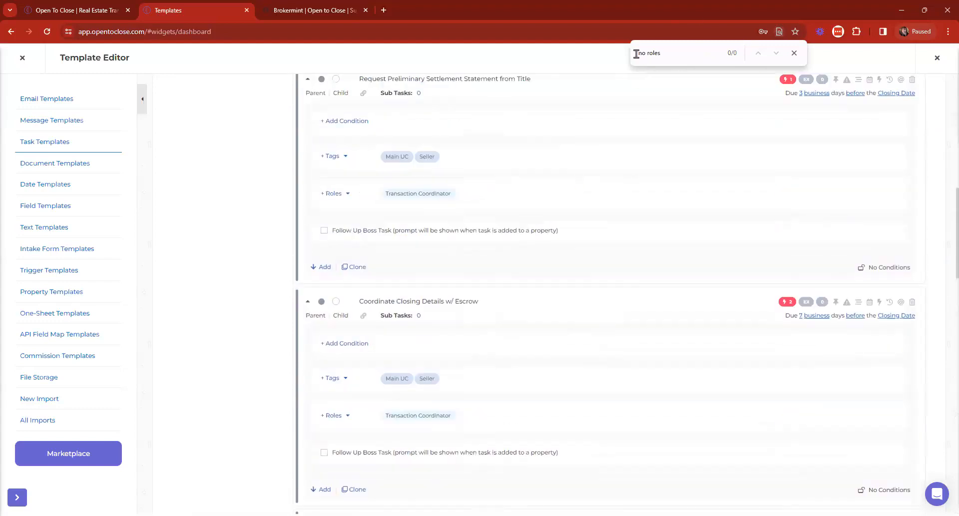
scroll(382, 255, down, 2)
scroll(382, 255, down, 15)
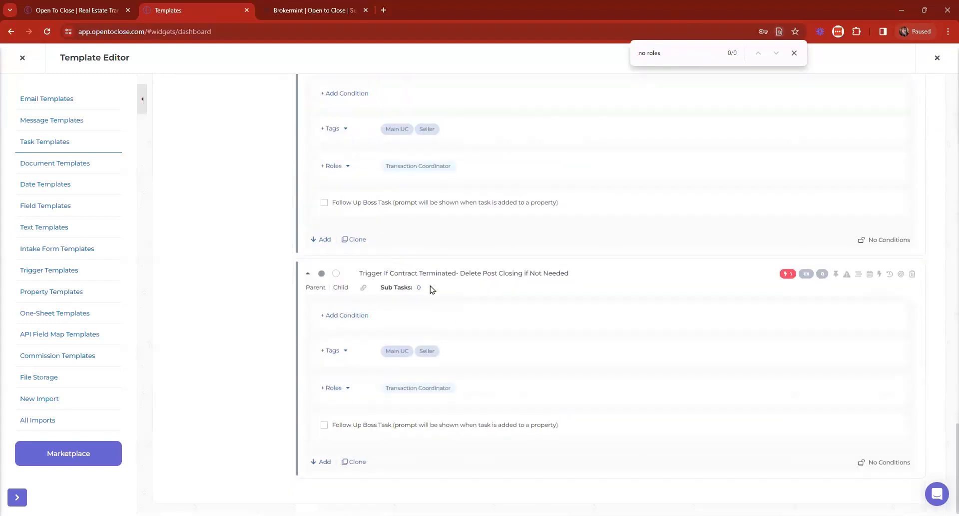
scroll(430, 287, up, 20)
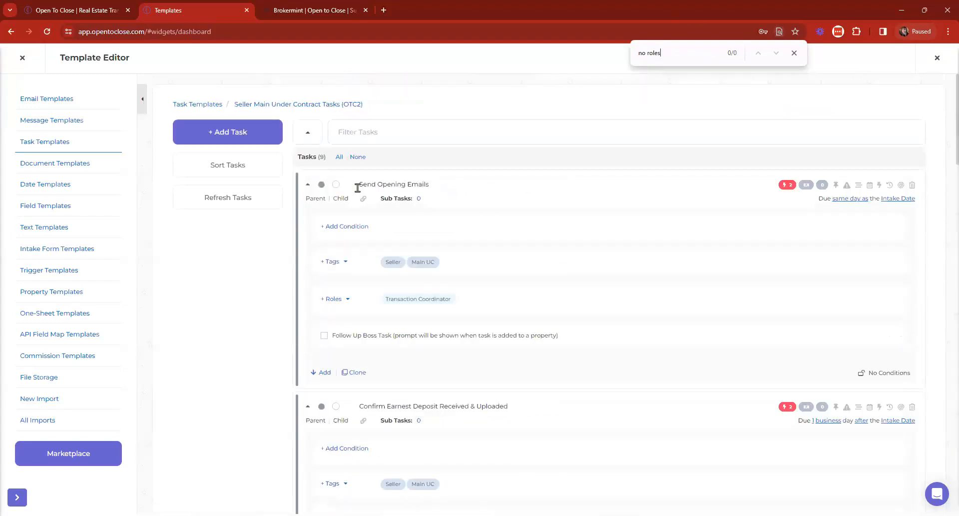
click(199, 104)
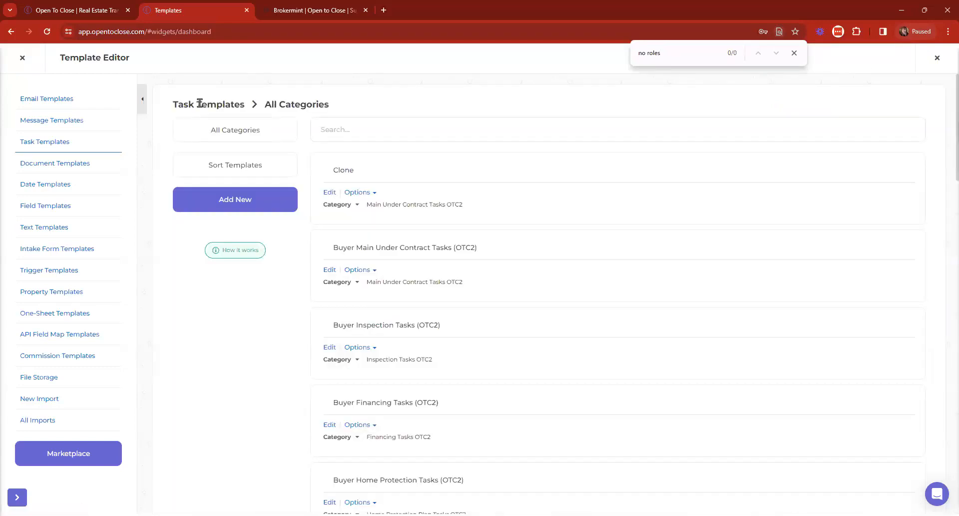
Step: Append ' - 12/27' to the Buyer Main Under Contract Tasks (OTC2) template name and save it
click(487, 247)
text(- )
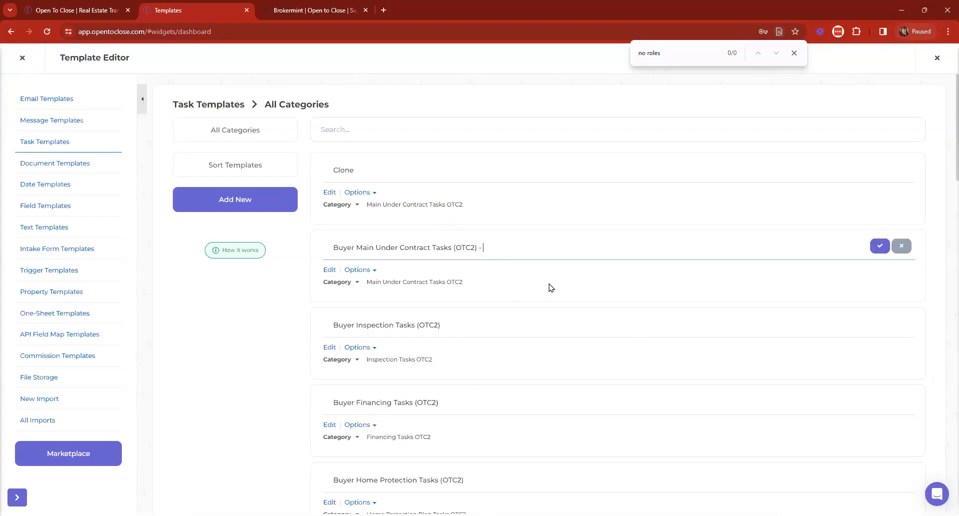
text(12/27)
key(Return)
key(Return)
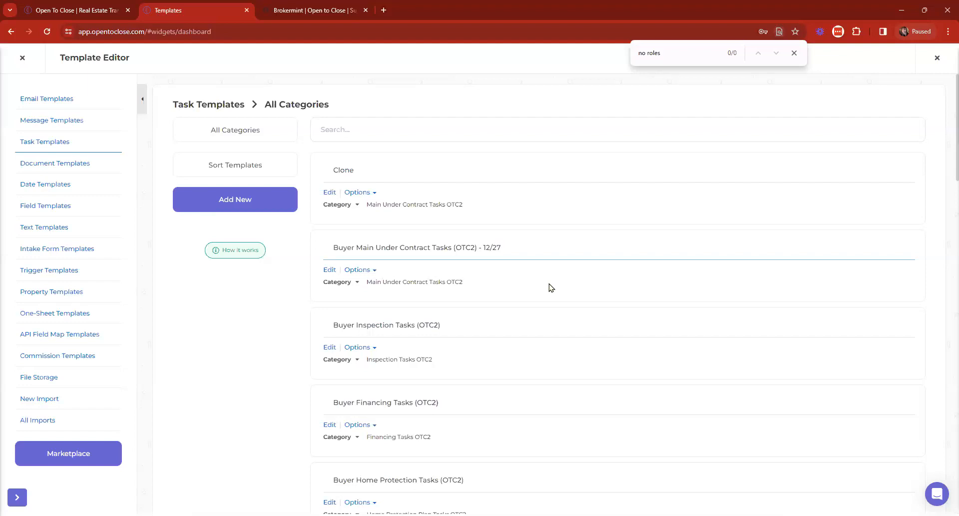
click(23, 59)
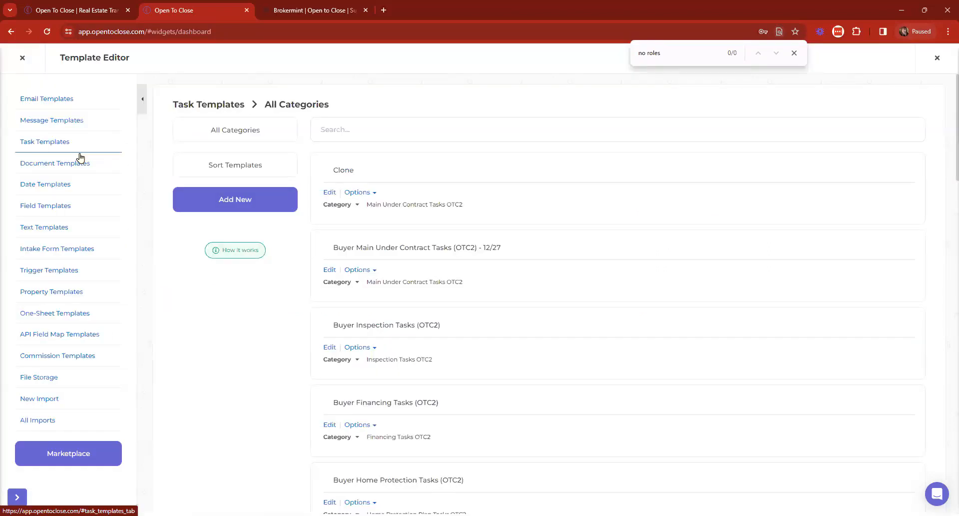
Step: Search Buyer Inspection Tasks (OTC2) for 'no roles', finding only Verify Buyer's Response to Inspections Received, then close the editor
click(329, 347)
click(293, 141)
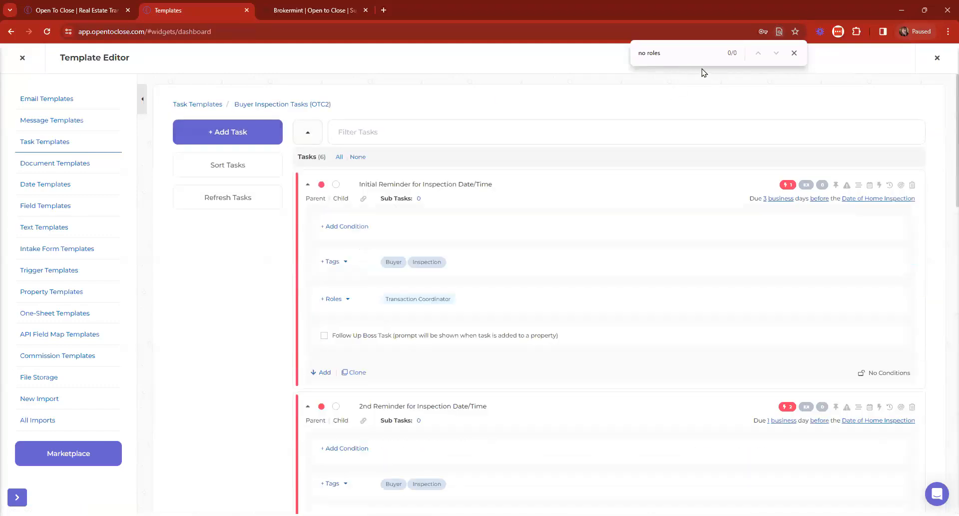
click(690, 48)
key(Return)
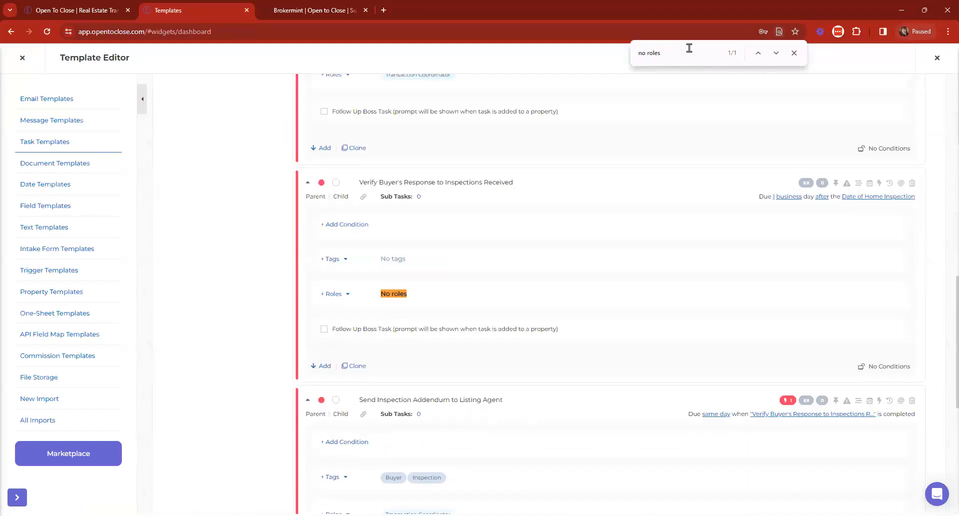
scroll(385, 279, up, 6)
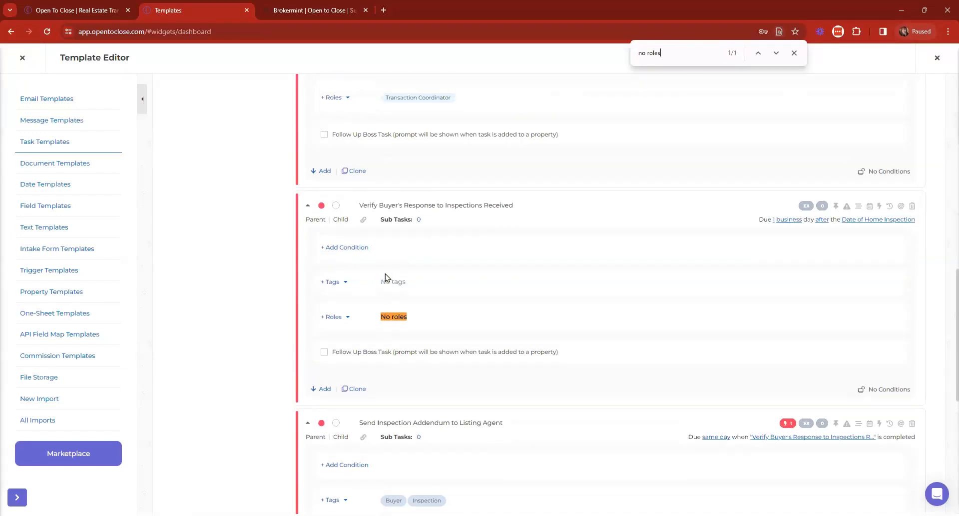
scroll(386, 265, down, 5)
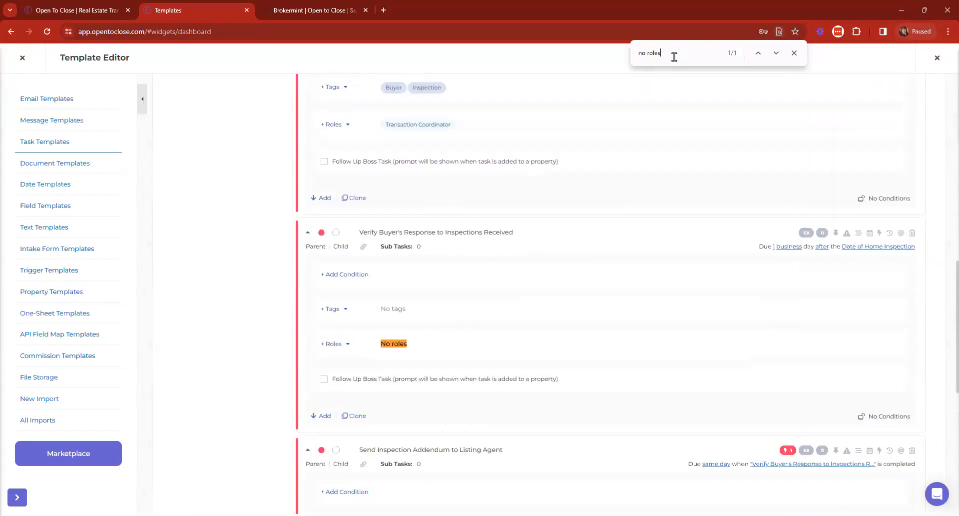
scroll(442, 320, up, 12)
scroll(550, 220, down, 1)
scroll(573, 227, down, 18)
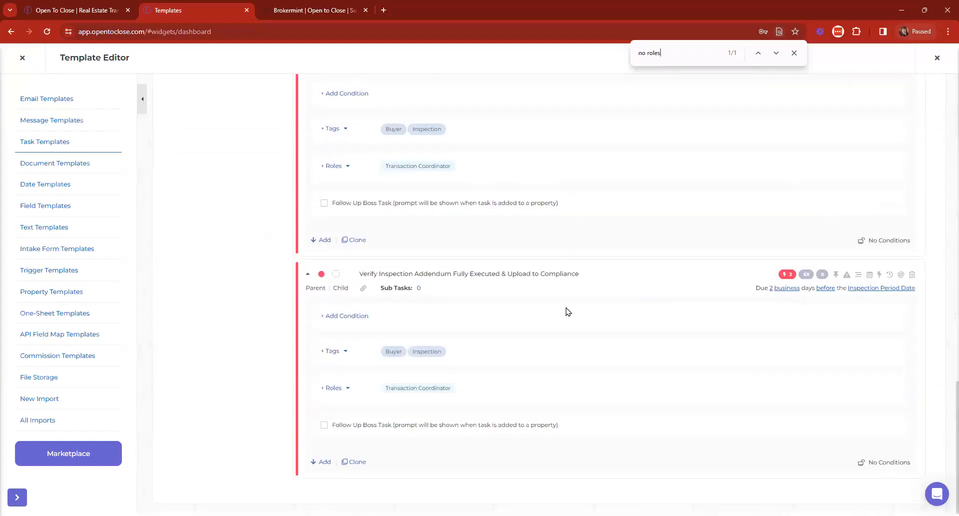
scroll(649, 348, up, 8)
scroll(628, 254, down, 3)
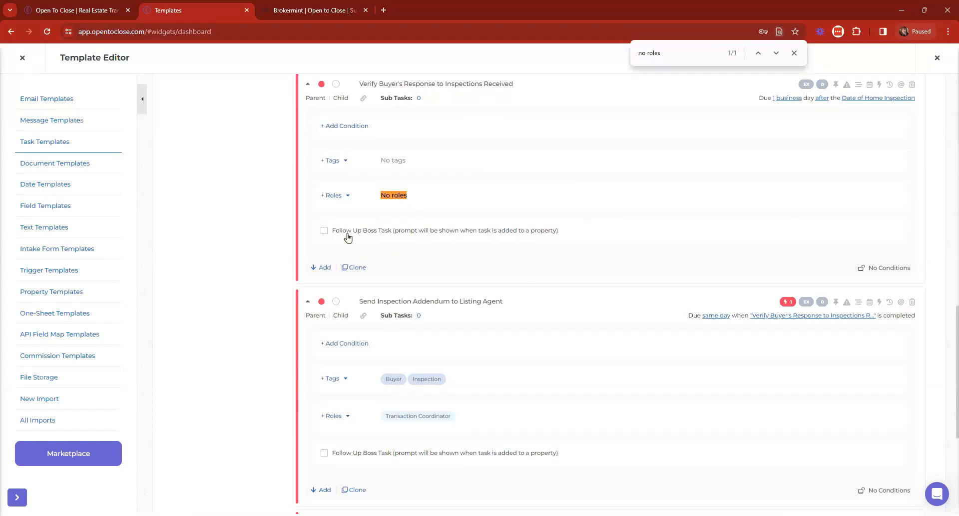
click(21, 59)
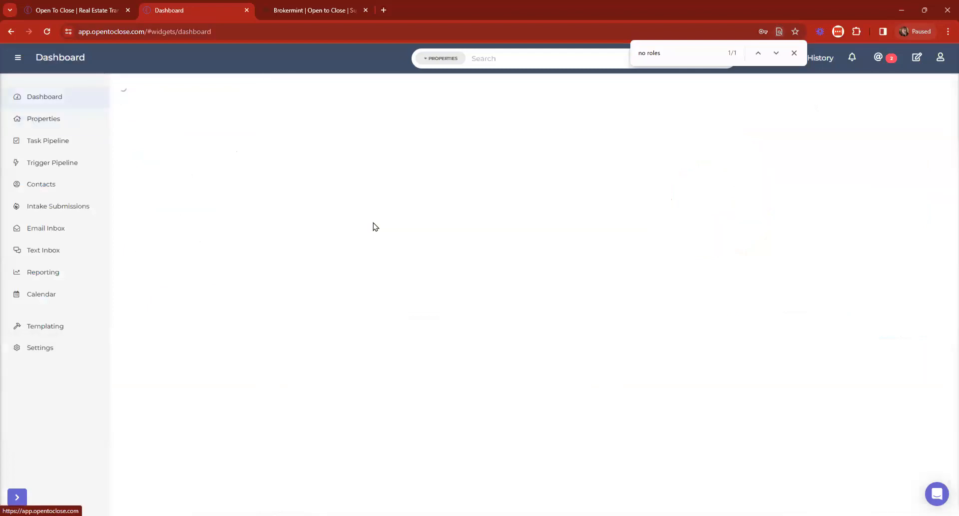
Step: Collapse the sidebar to icons, close the 'no roles' page search, and reopen Templating on Email Templates
click(18, 58)
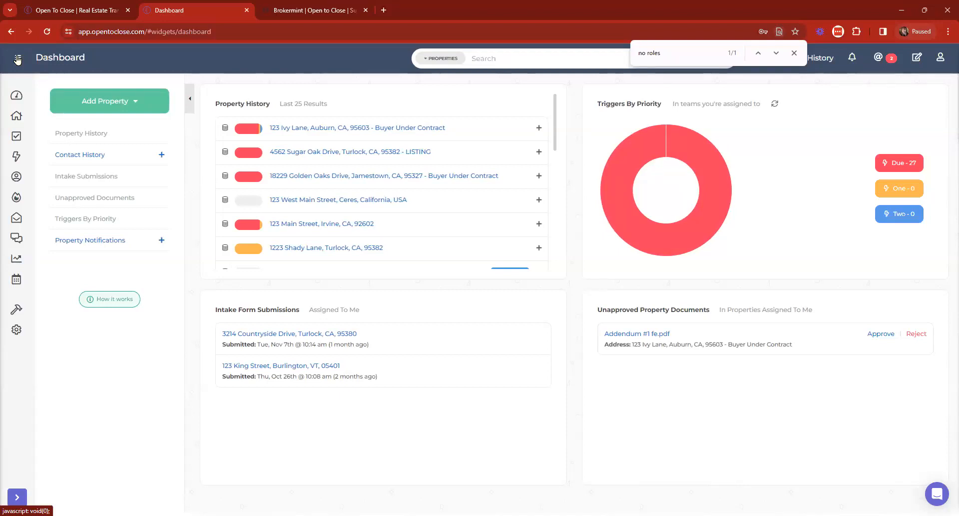
click(794, 53)
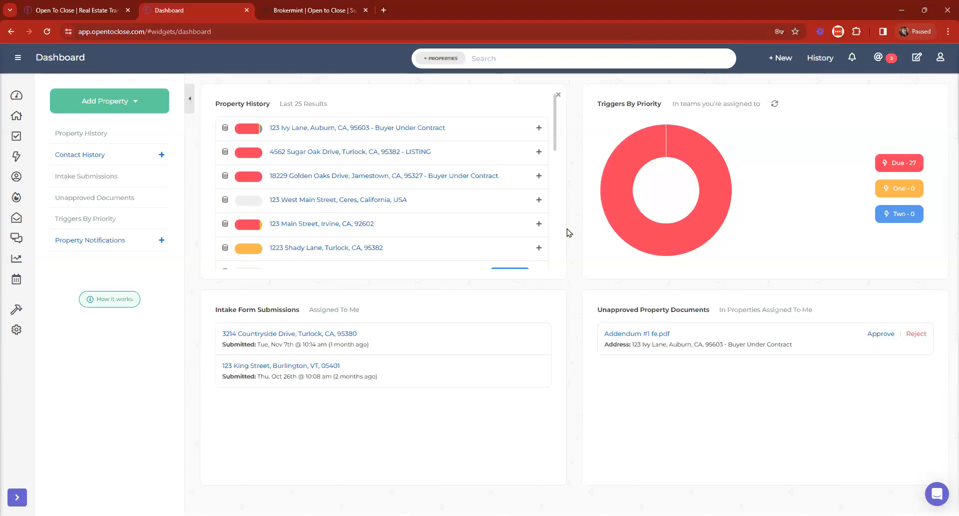
click(38, 353)
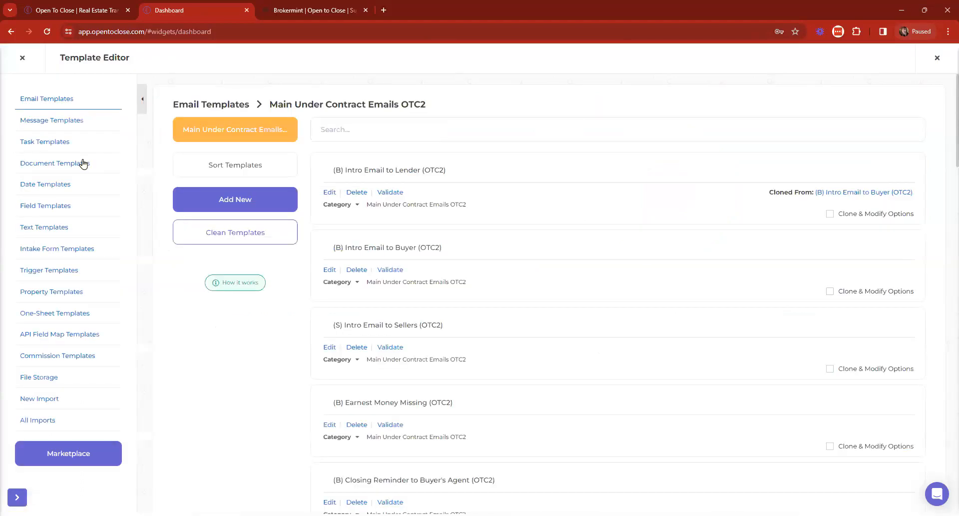
Step: Select all tasks in the Buyer Main Under Contract Tasks (OTC2) - 12/27 template and open Set Task Roles
click(41, 145)
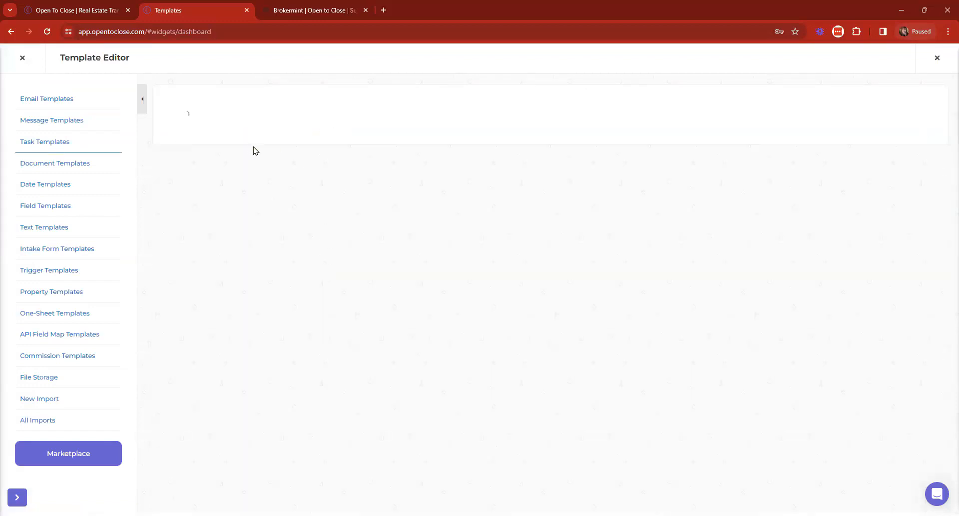
click(342, 158)
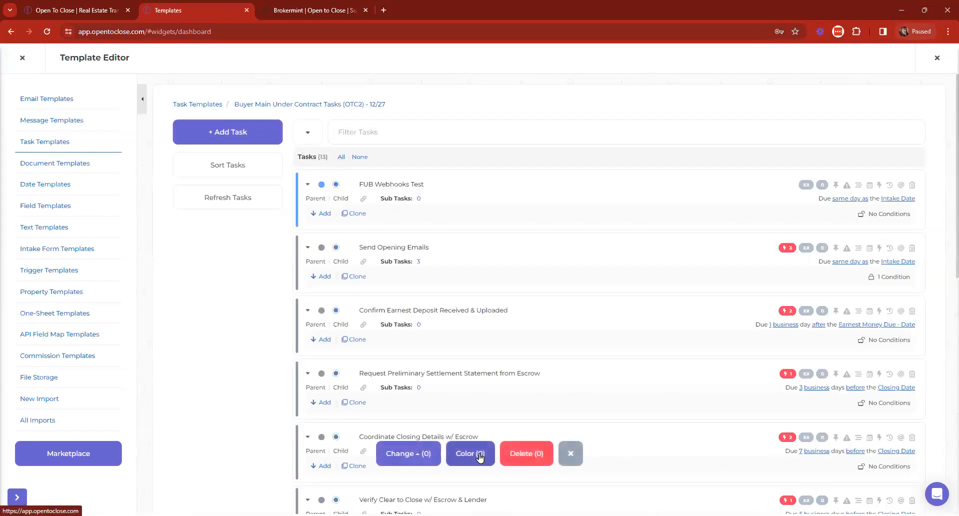
click(405, 453)
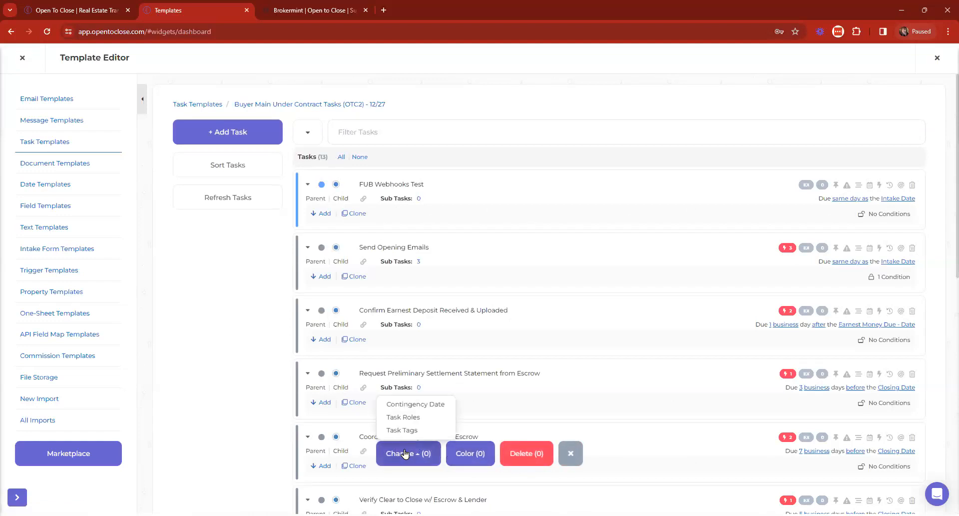
click(415, 418)
scroll(507, 176, down, 1)
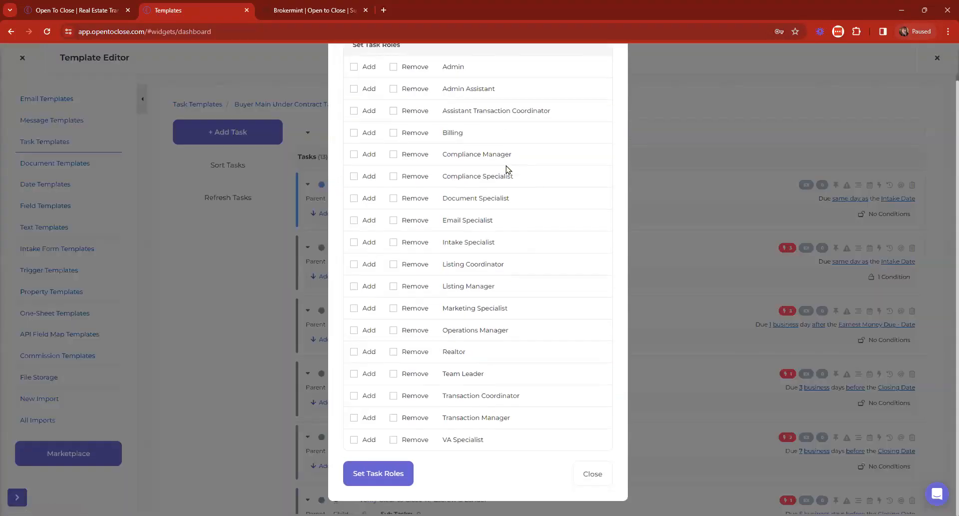
scroll(527, 273, up, 1)
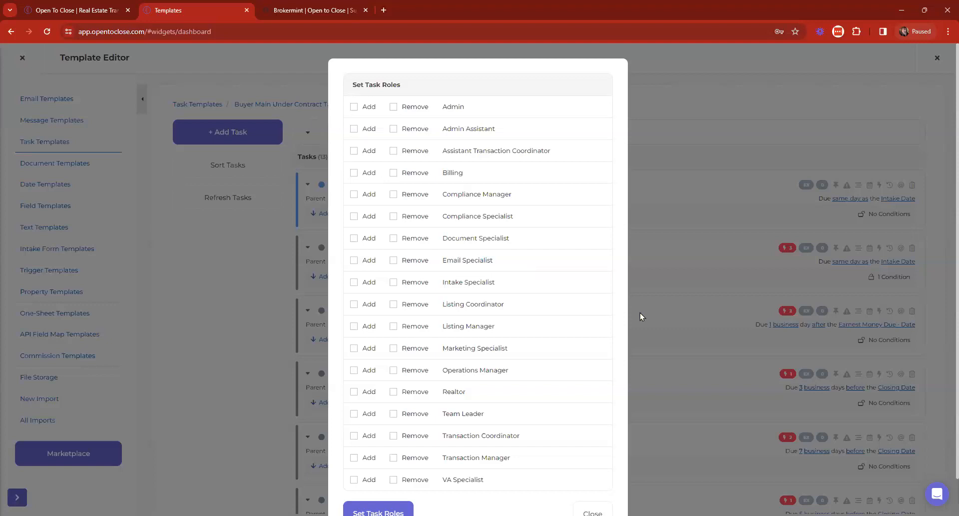
Step: Close Set Task Roles unchanged, reselect all 13 tasks, view the bulk Change options, then cancel the selection
scroll(683, 278, down, 2)
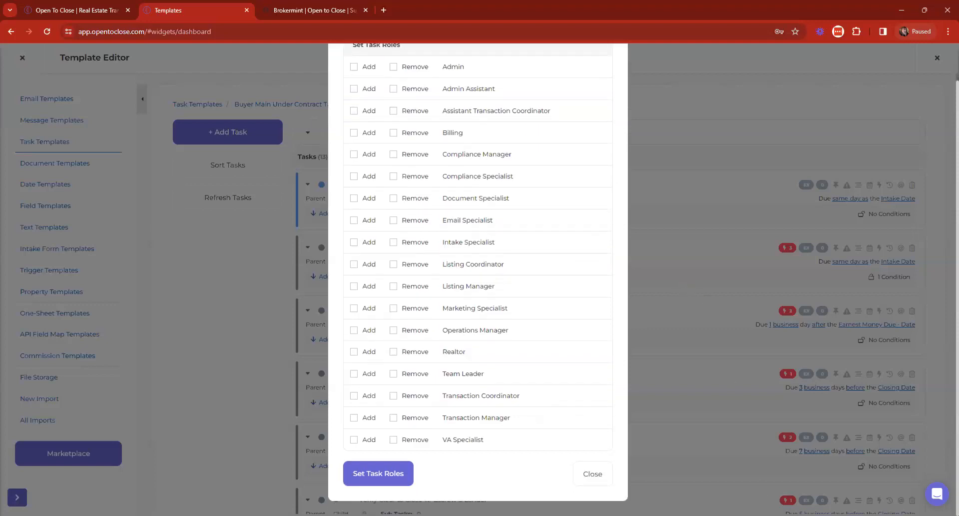
click(587, 474)
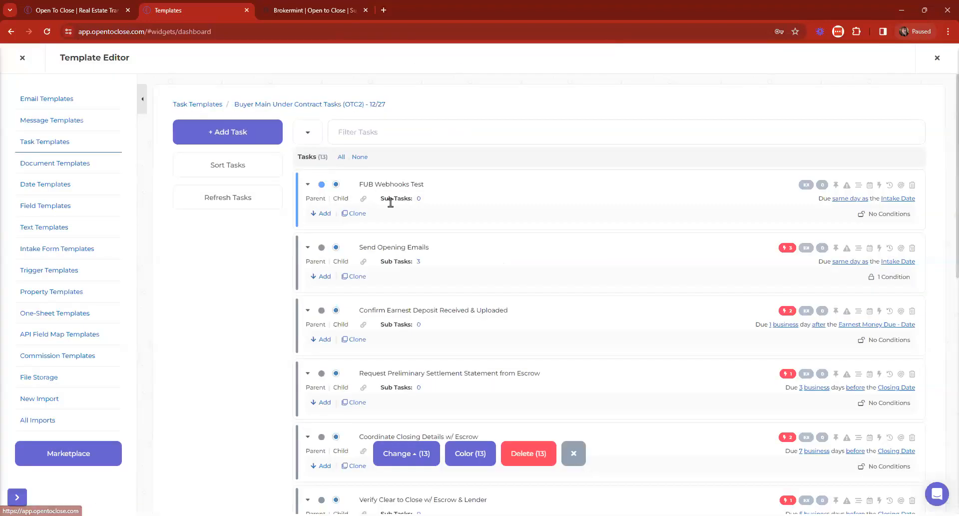
click(574, 453)
click(342, 158)
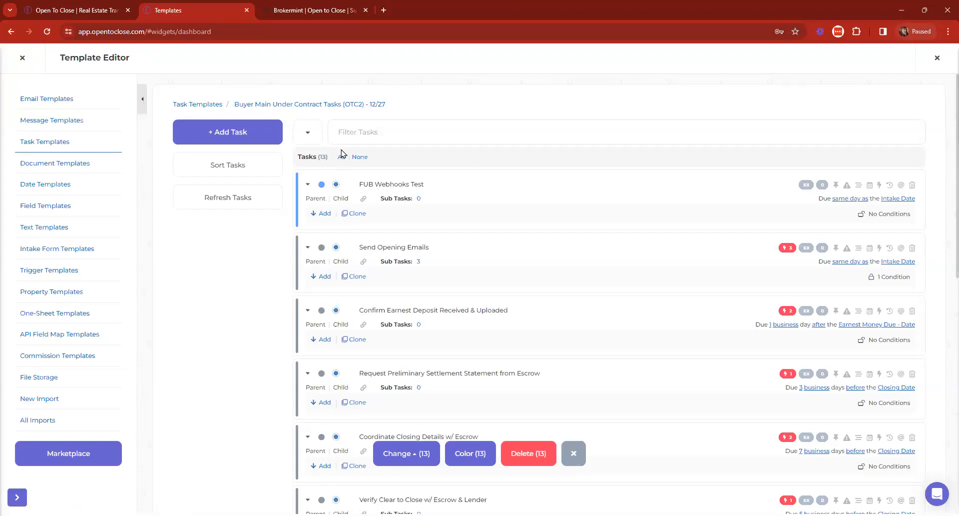
click(403, 459)
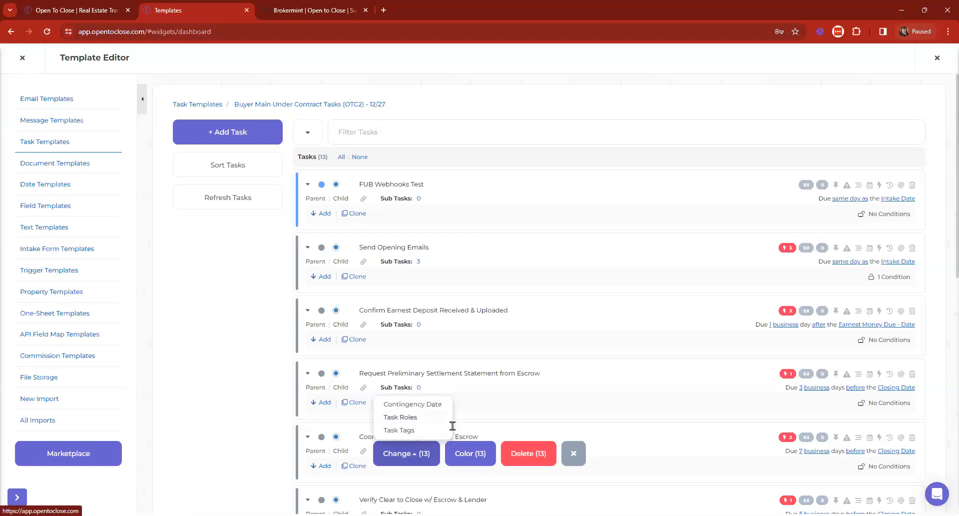
click(573, 456)
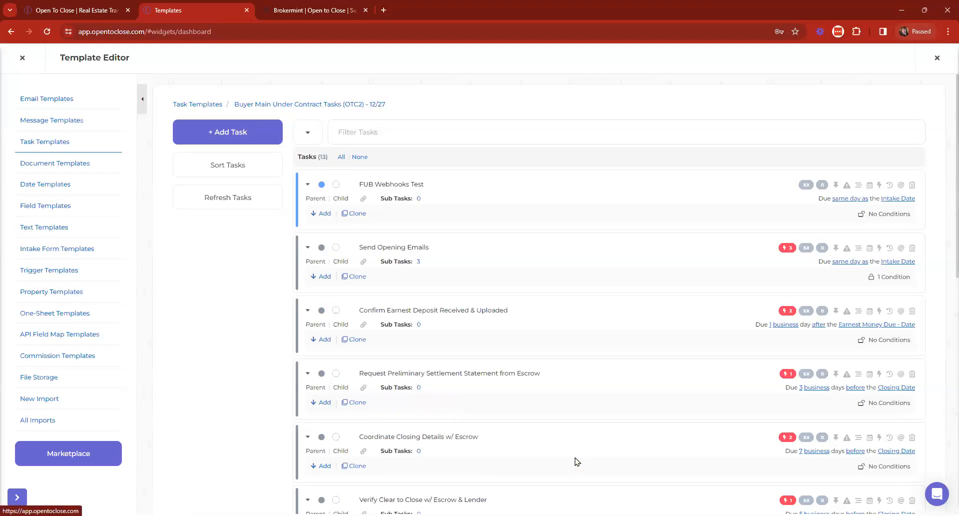
click(434, 141)
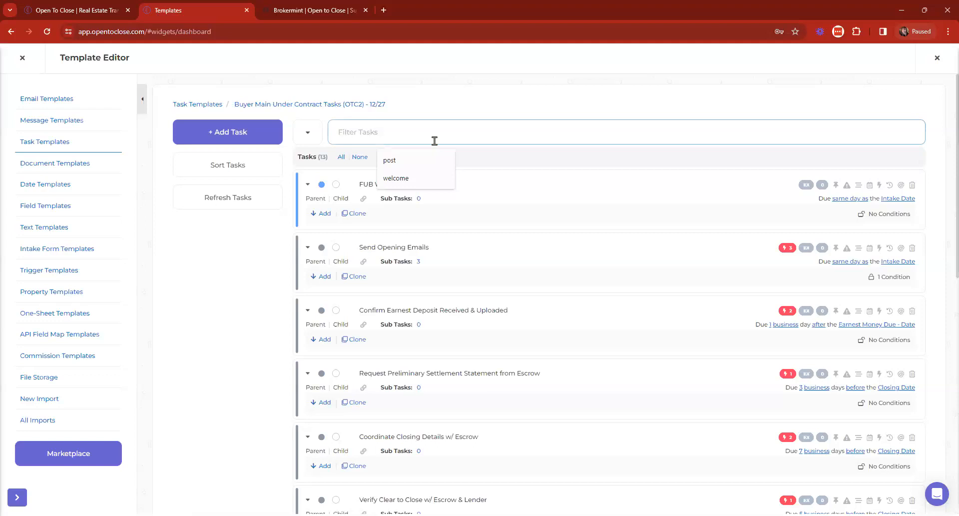
text(inspectio)
key(BackSpace)
key(BackSpace)
key(ctrl+a)
text(closi)
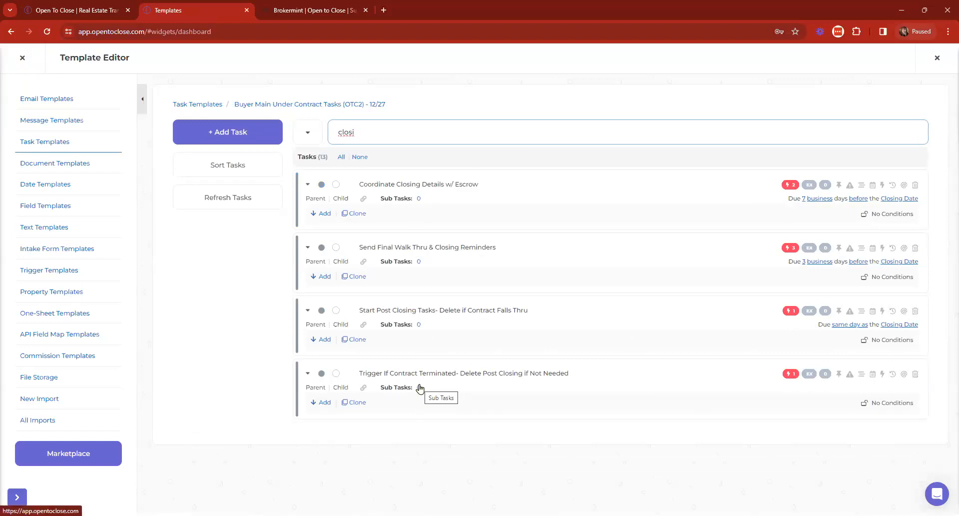
click(336, 183)
click(335, 248)
click(336, 310)
click(335, 374)
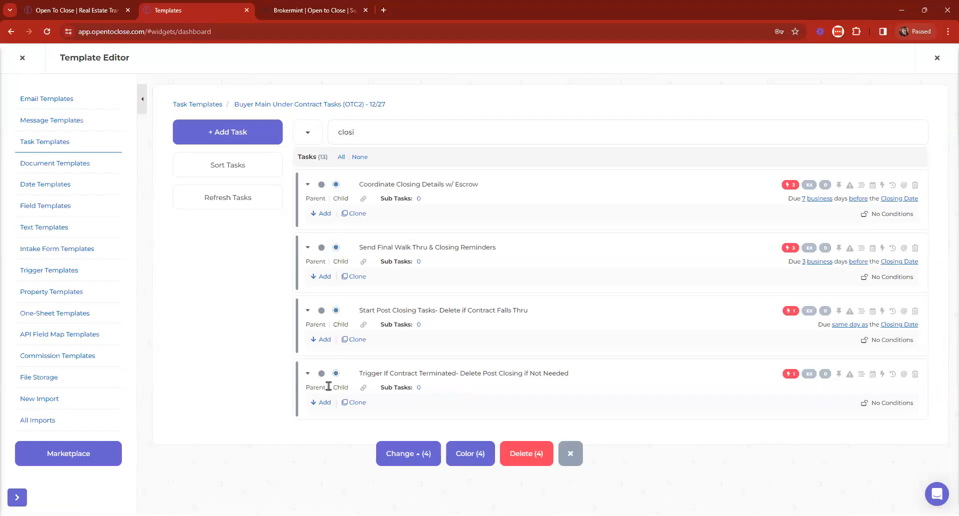
click(423, 453)
click(408, 416)
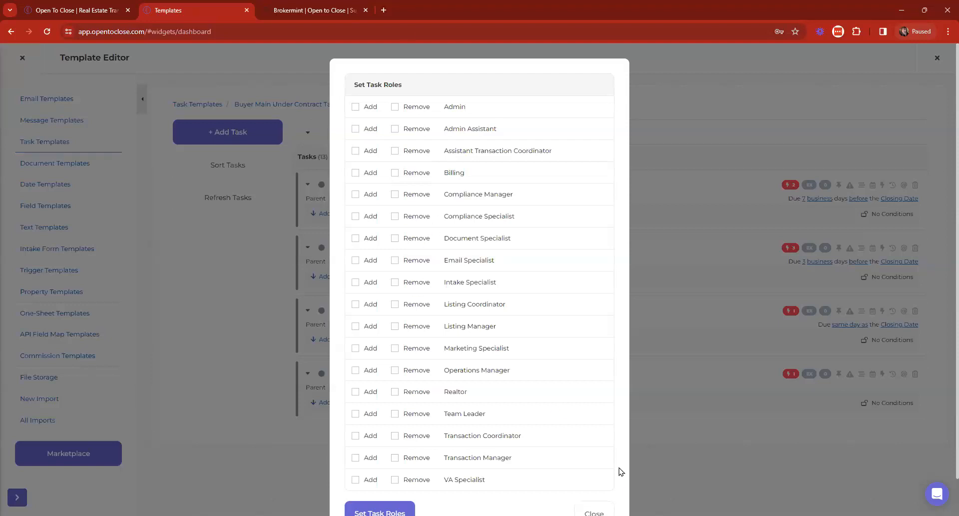
scroll(622, 471, down, 2)
click(606, 476)
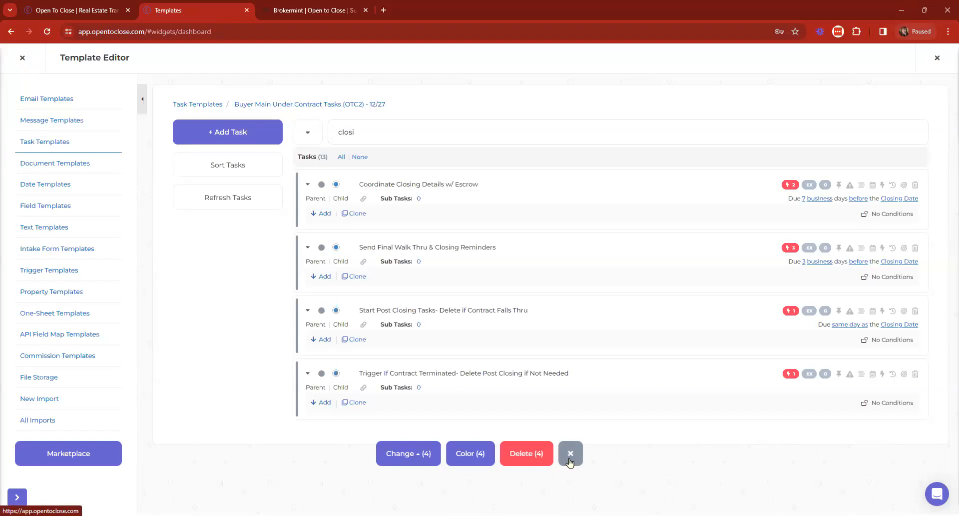
click(570, 455)
click(454, 133)
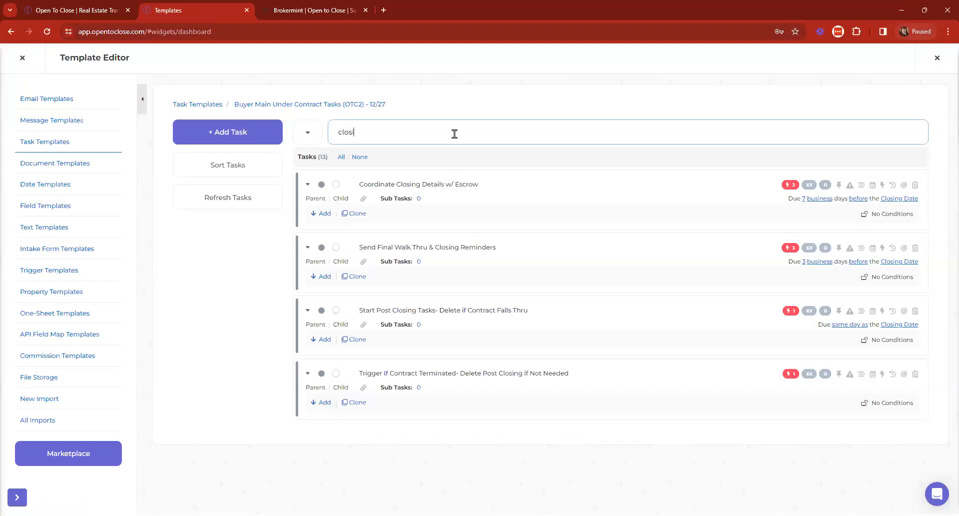
key(BackSpace)
key(BackSpace)
key(BackSpace)
key(BackSpace)
key(BackSpace)
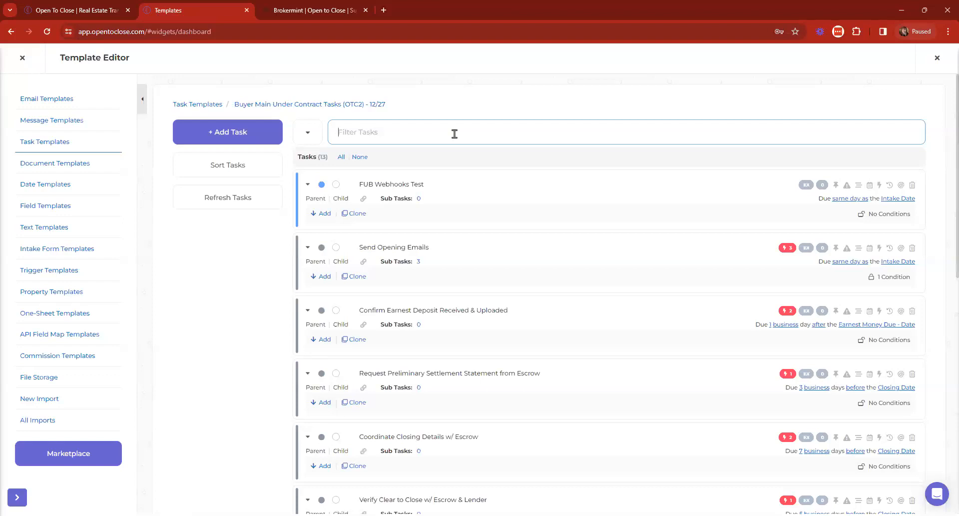
Step: Close the Template Editor, set the new user type to Agent Portal User in Organization & Users, then close it
click(22, 58)
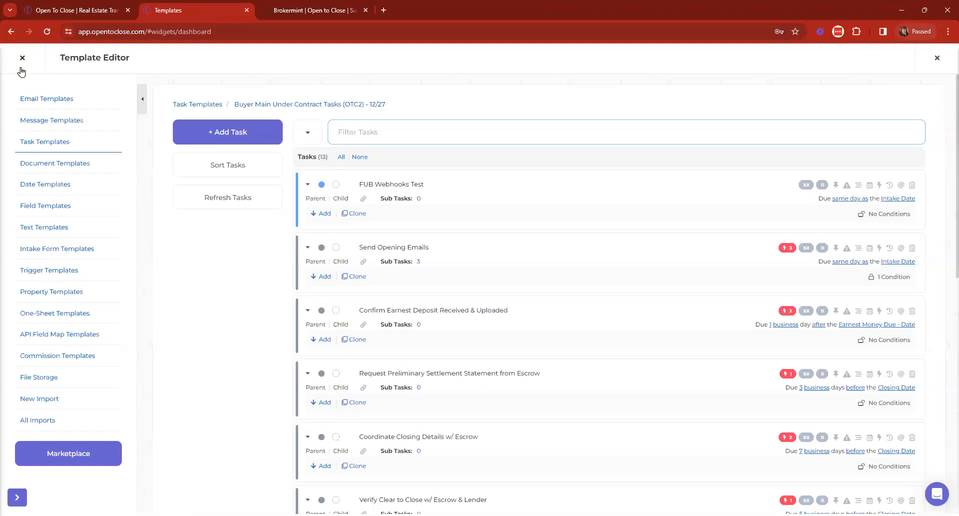
click(30, 443)
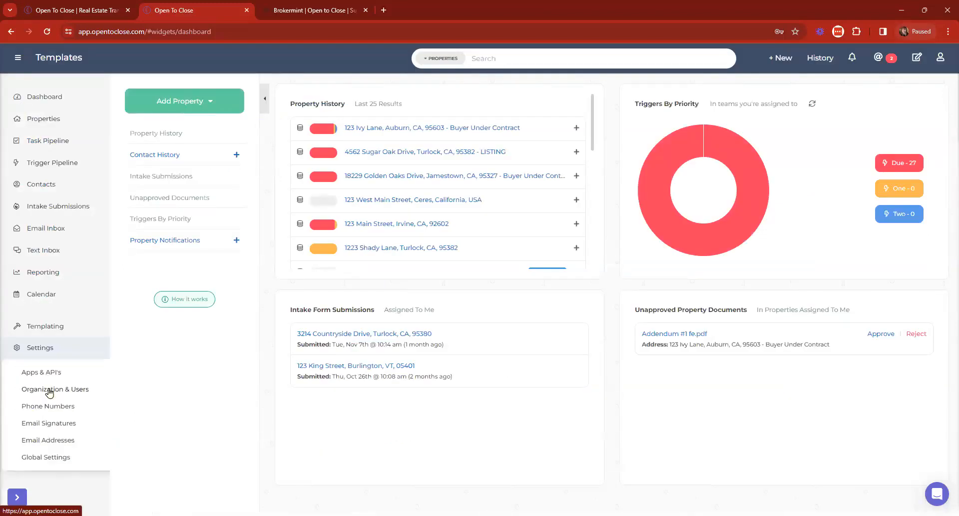
click(50, 389)
click(313, 252)
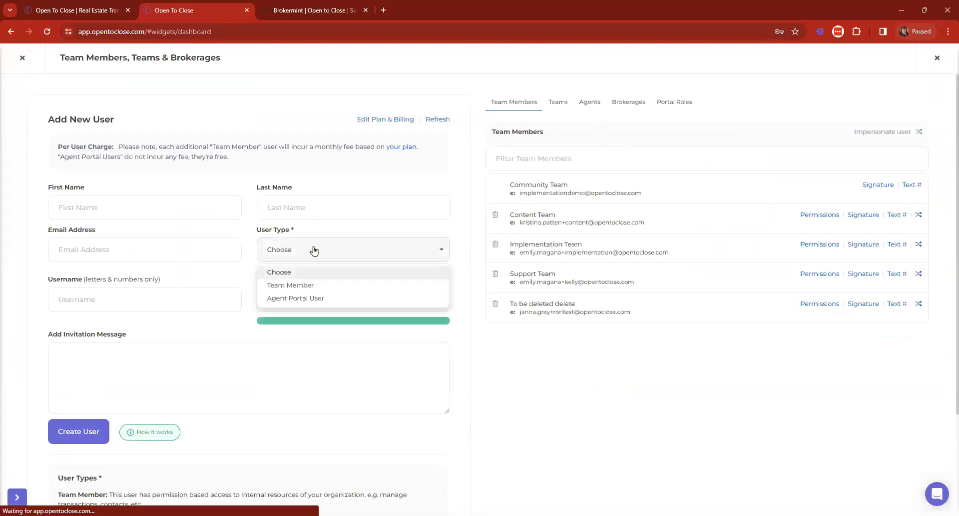
click(293, 298)
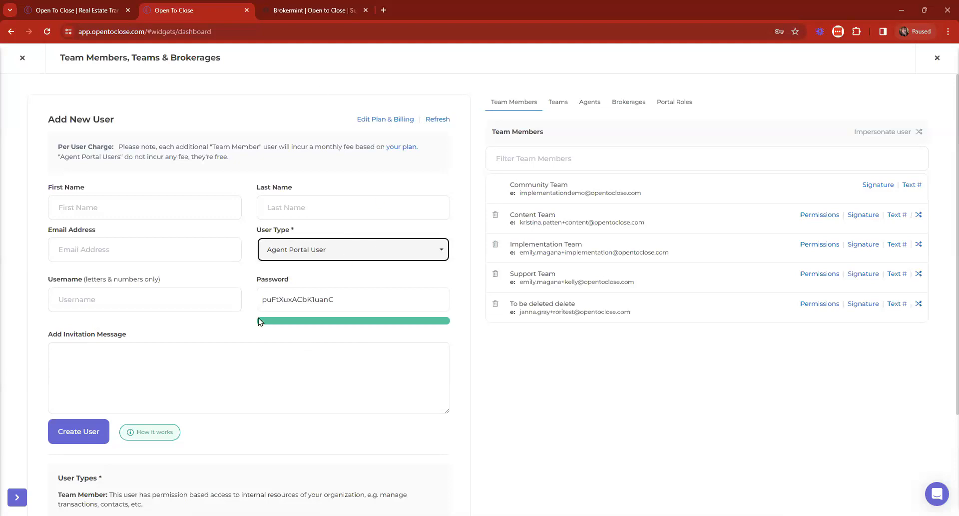
drag(257, 230, 314, 229)
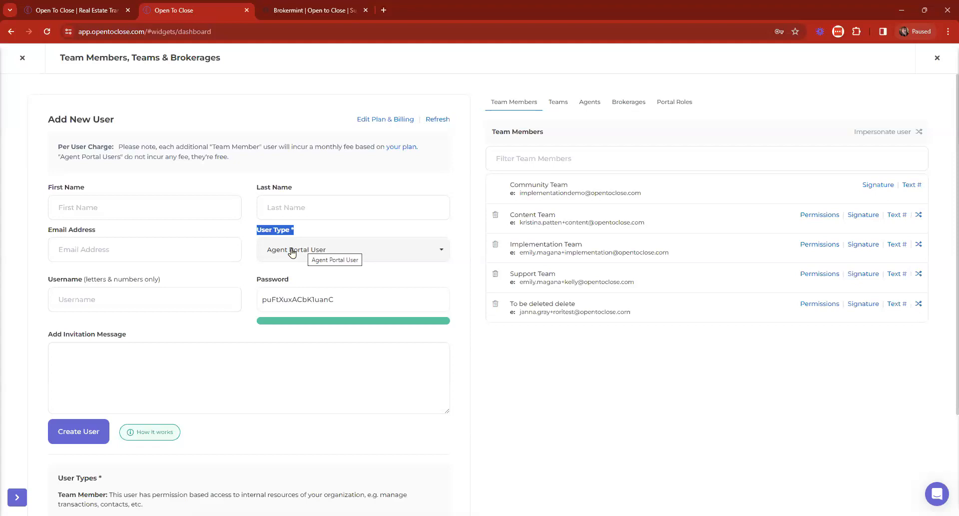
click(22, 58)
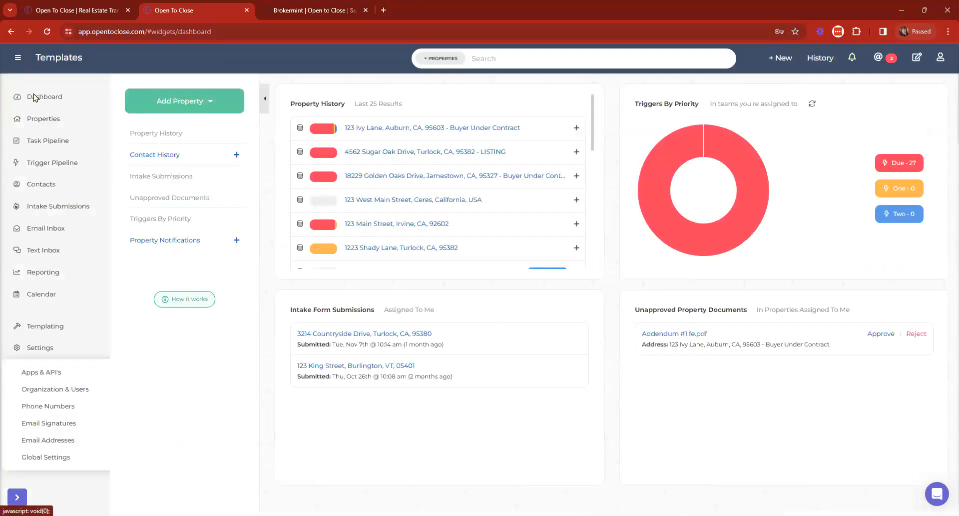
Step: Set the sample seller contact's Client Portal Role to Buyer 2023
click(40, 348)
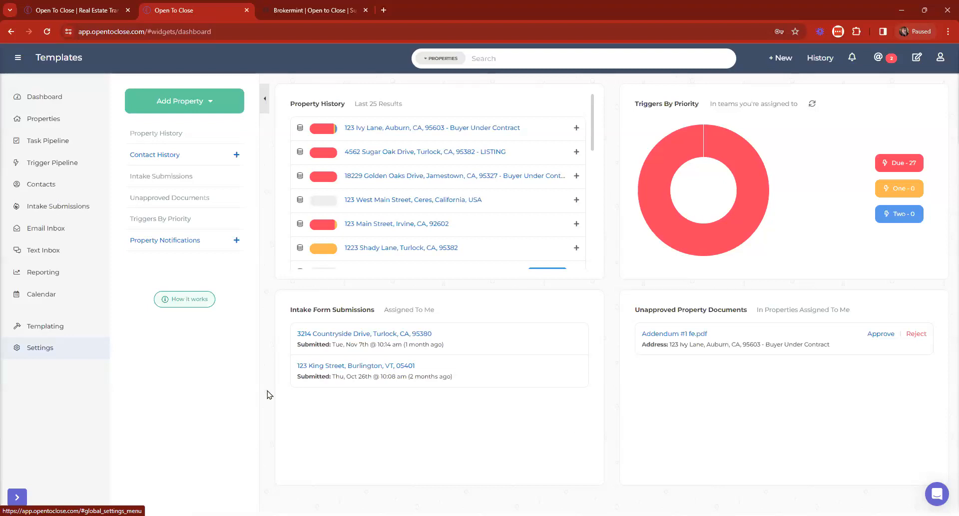
click(50, 184)
scroll(362, 294, down, 1)
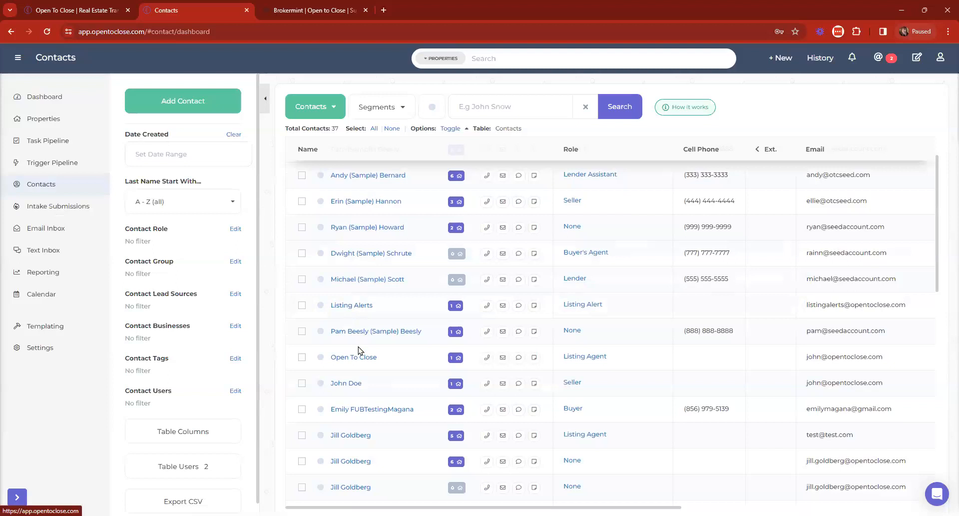
click(344, 384)
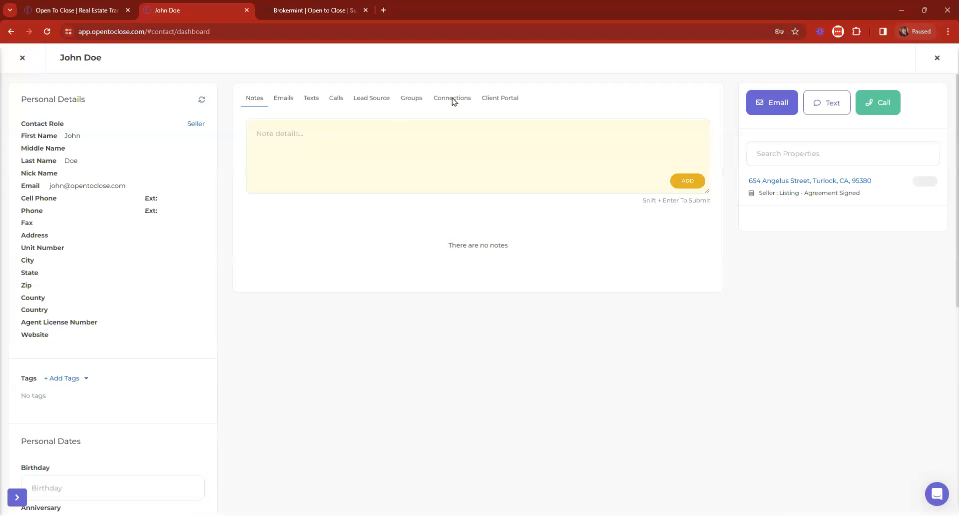
click(502, 103)
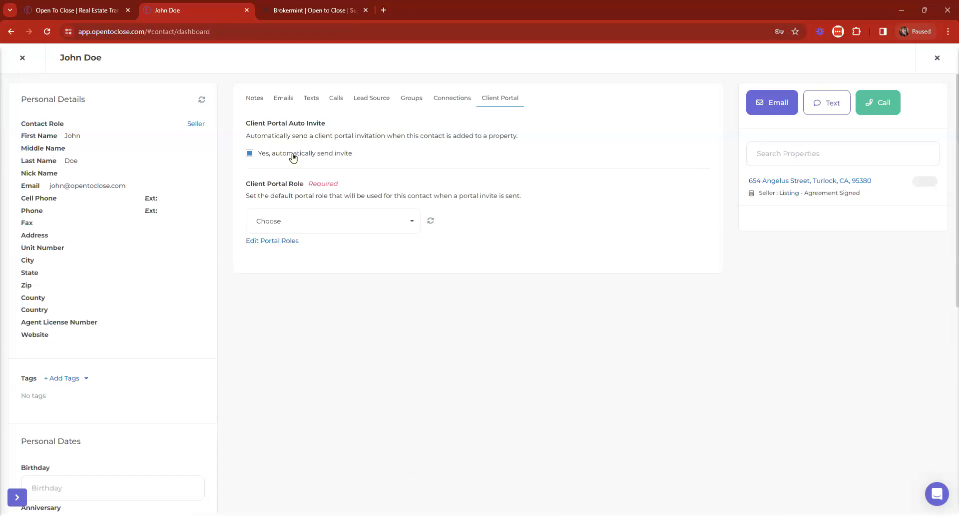
click(356, 225)
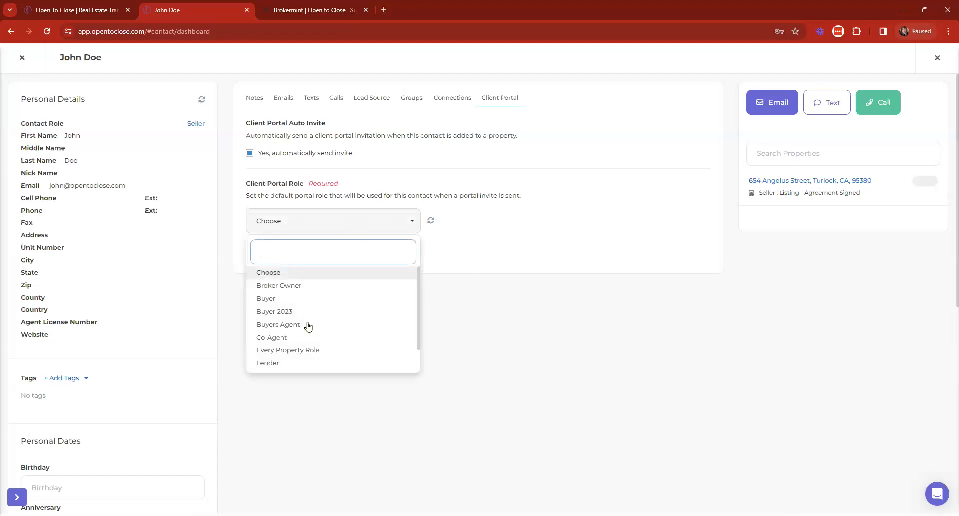
click(284, 312)
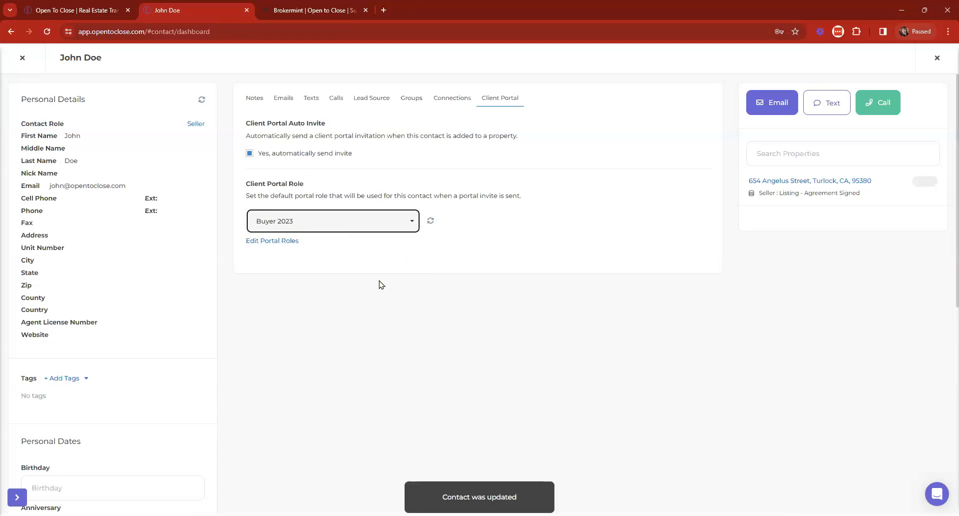
Step: Review the Buyer 2023 portal role's permissions twice, then close the contact back to the Contacts list
click(272, 241)
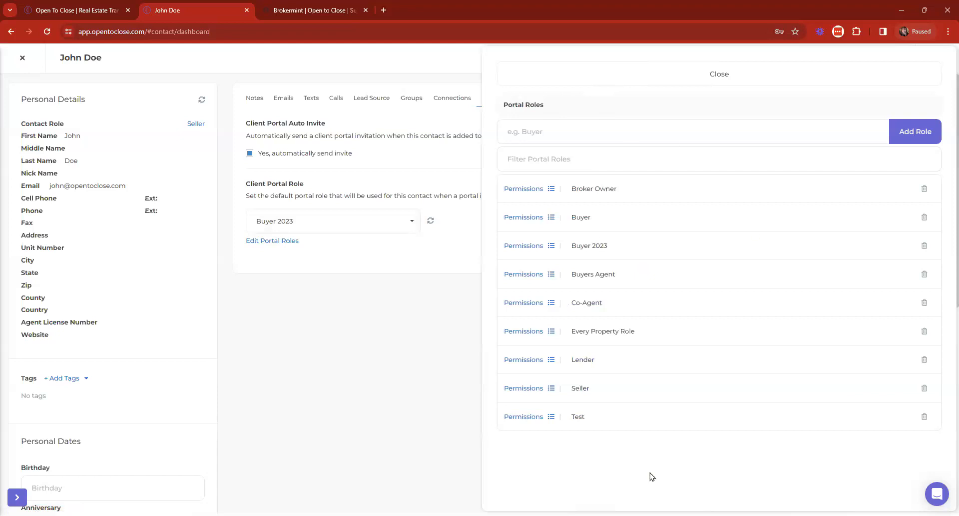
click(522, 246)
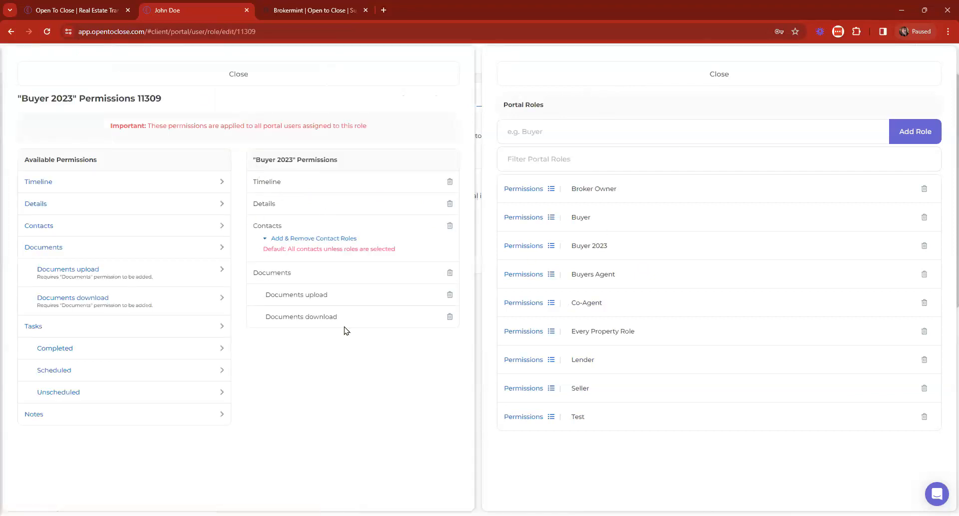
click(432, 72)
click(574, 74)
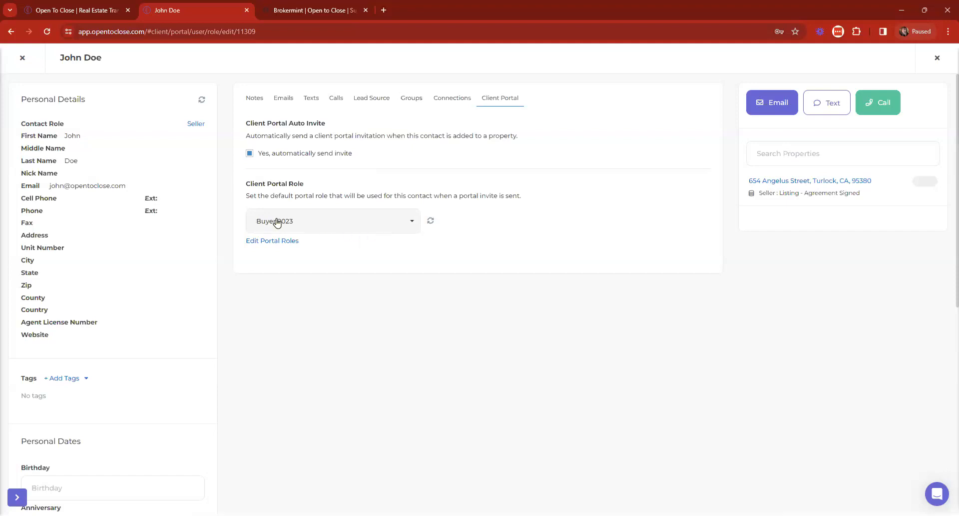
click(260, 242)
click(528, 248)
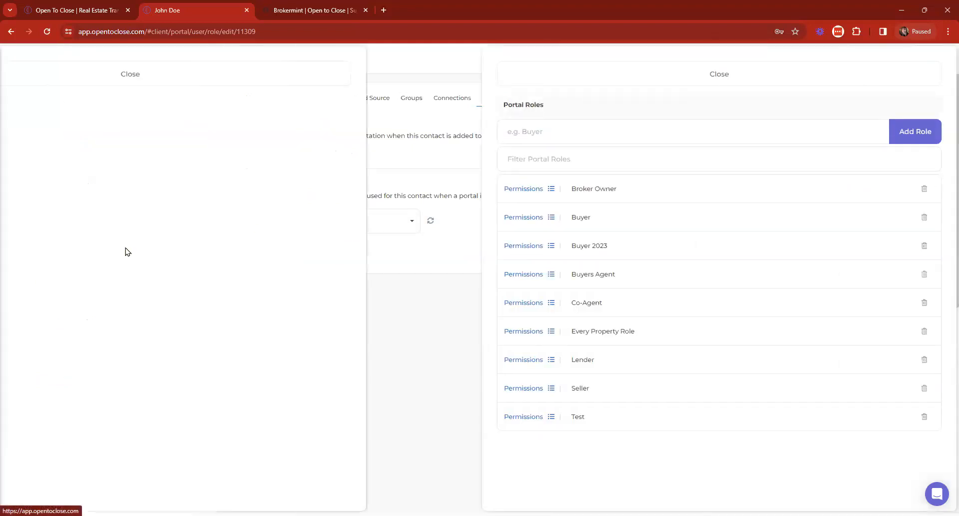
click(340, 75)
click(547, 80)
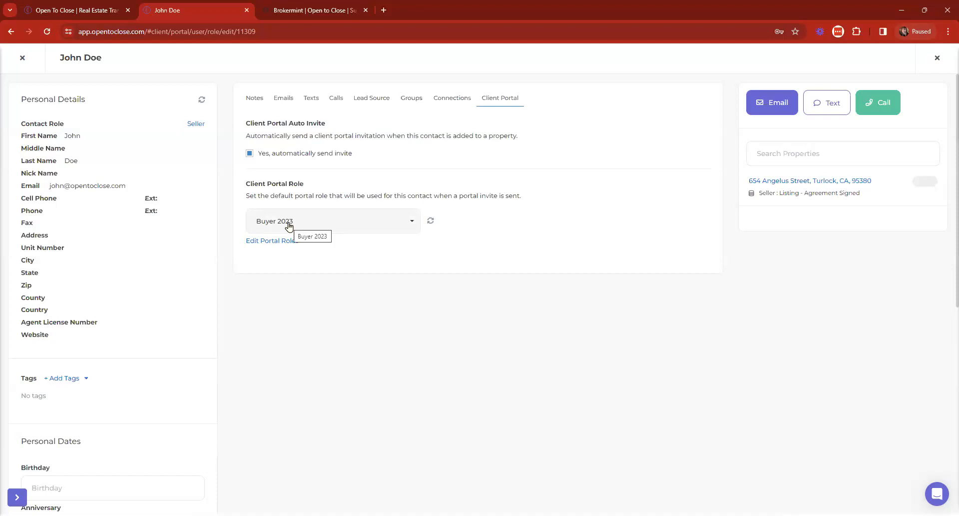
click(21, 68)
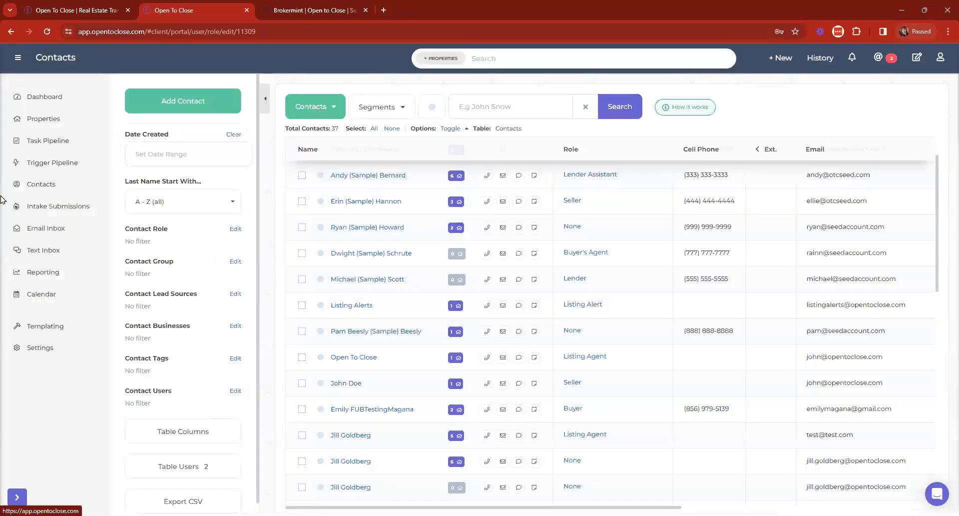
click(40, 96)
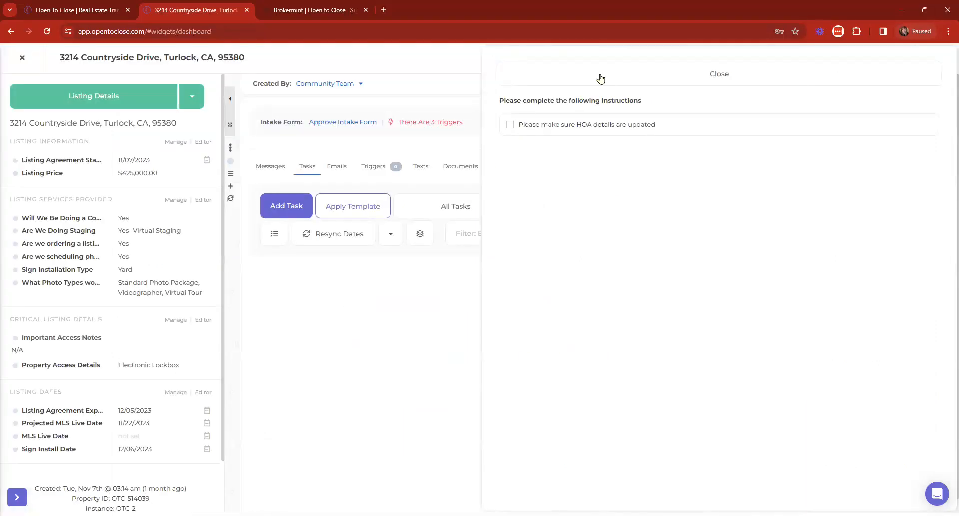
click(602, 77)
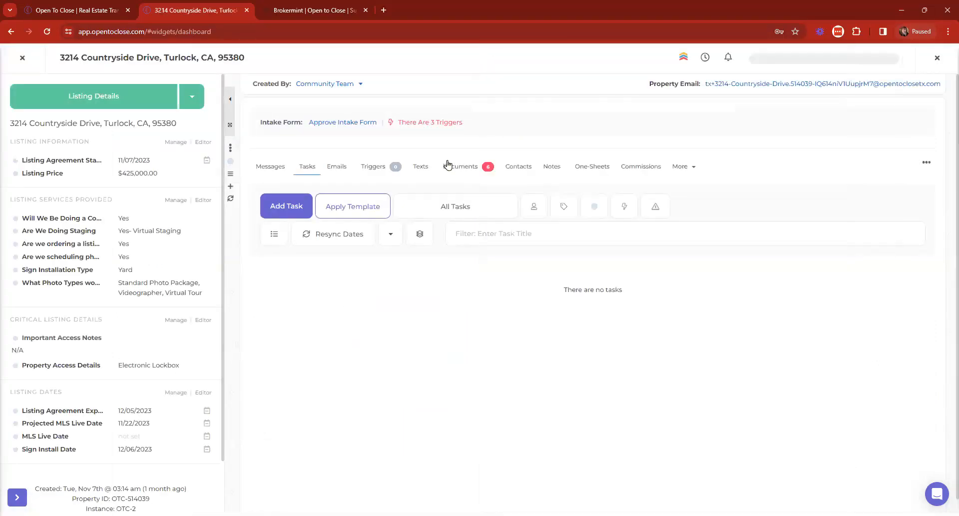
click(503, 170)
scroll(272, 202, down, 3)
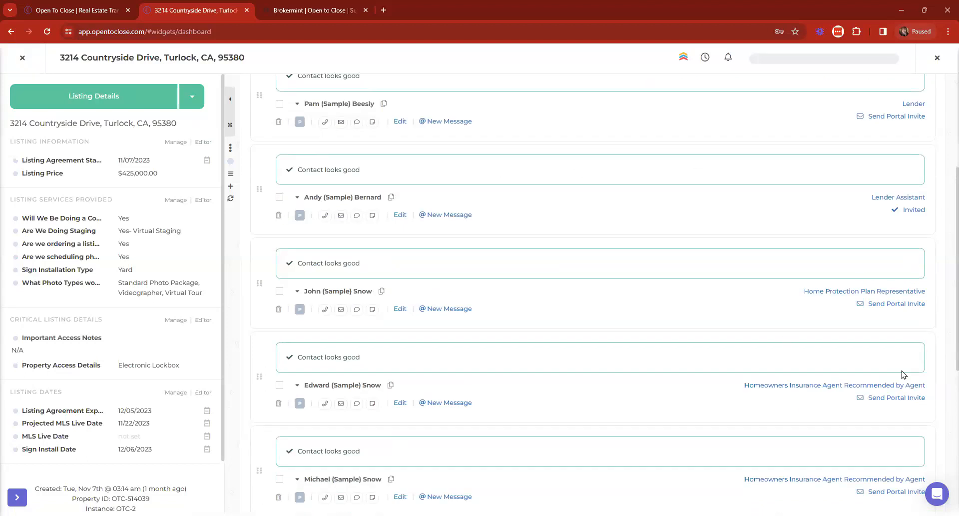
click(894, 309)
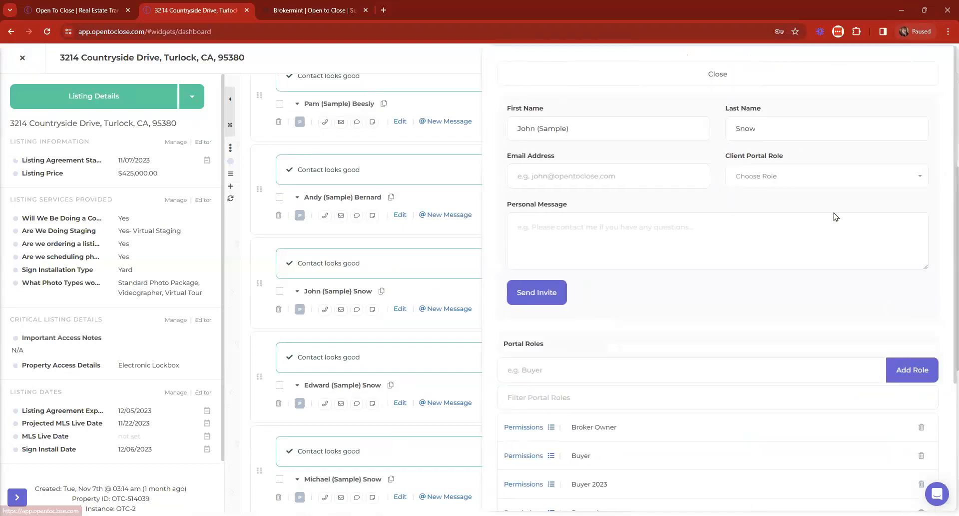
click(715, 73)
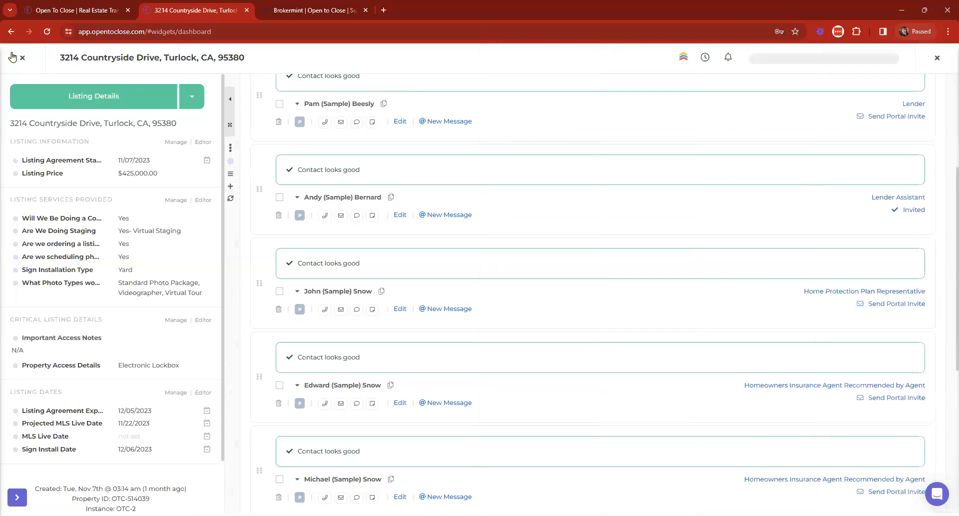
click(13, 55)
click(37, 190)
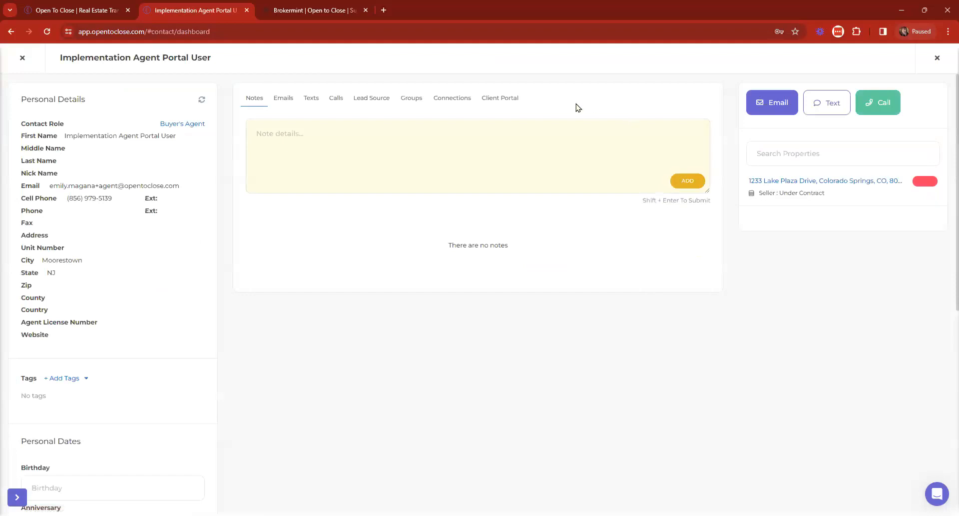
Step: Check the contact's Client Portal tab, then set the new user type to Agent Portal User in Organization & Users
click(501, 98)
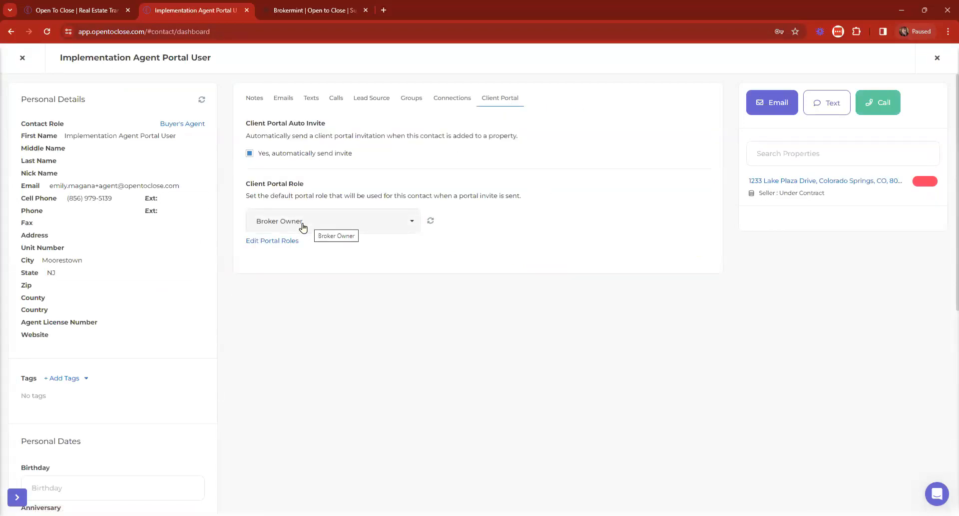
click(23, 58)
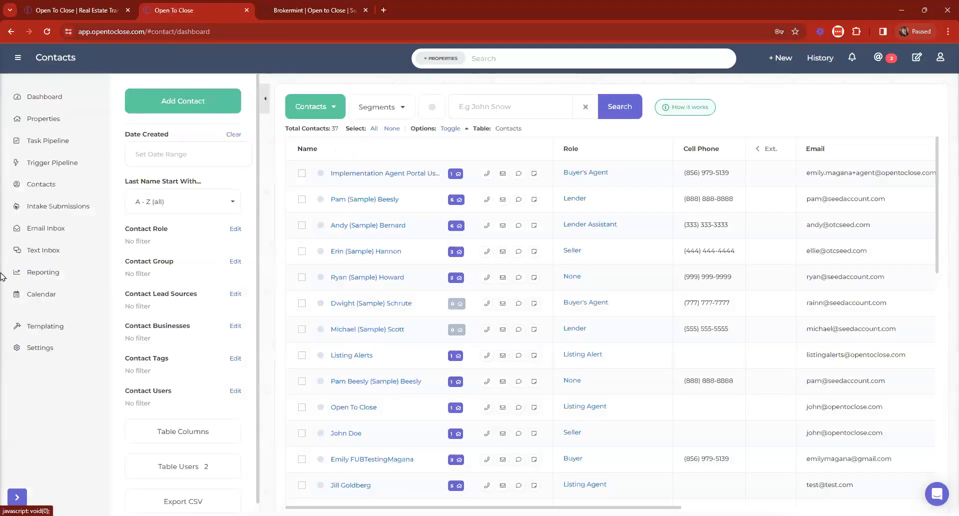
click(36, 401)
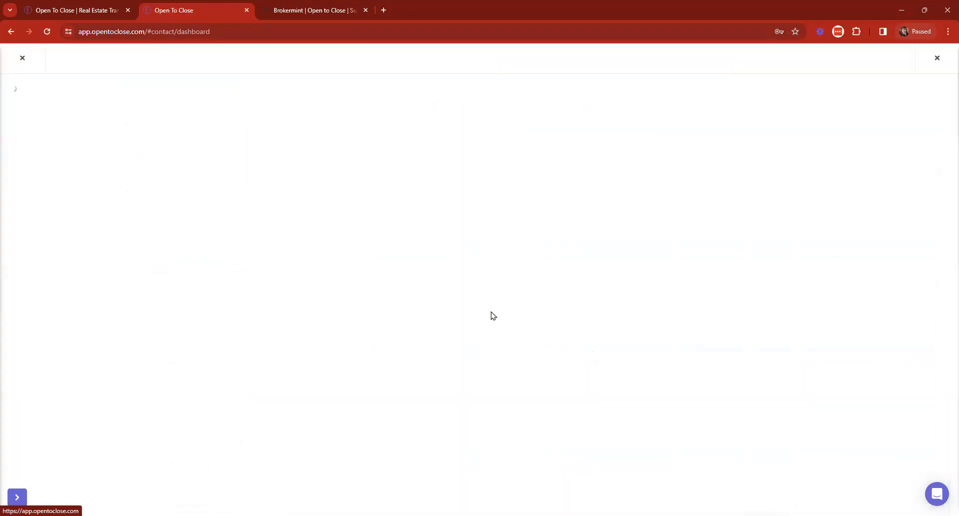
click(391, 245)
click(280, 298)
click(535, 384)
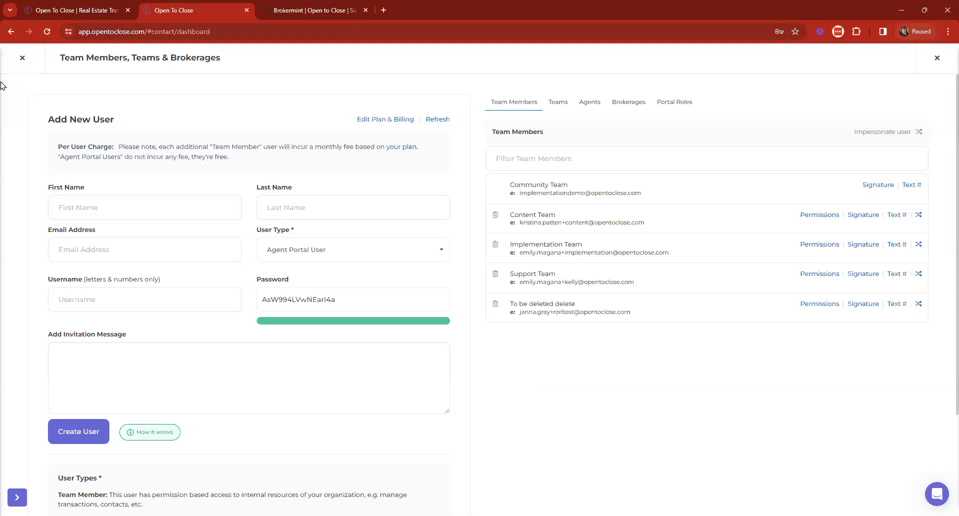
click(22, 58)
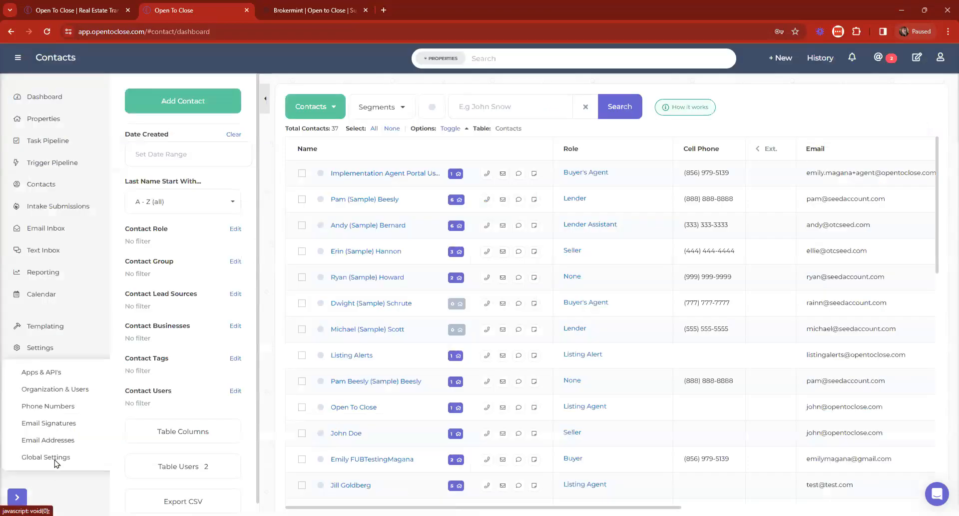
click(55, 458)
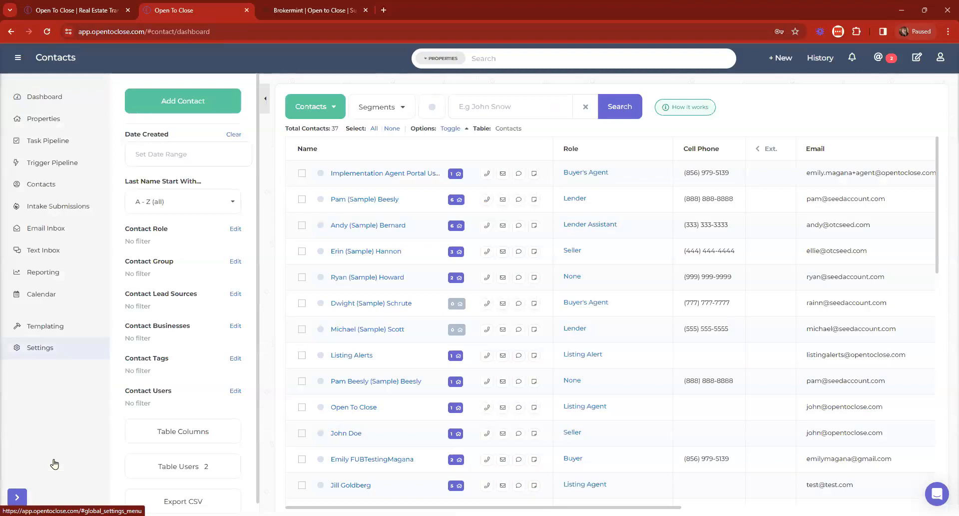
Step: Review the agent portal users on the Agents tab, then return to the Dashboard
click(43, 350)
click(34, 390)
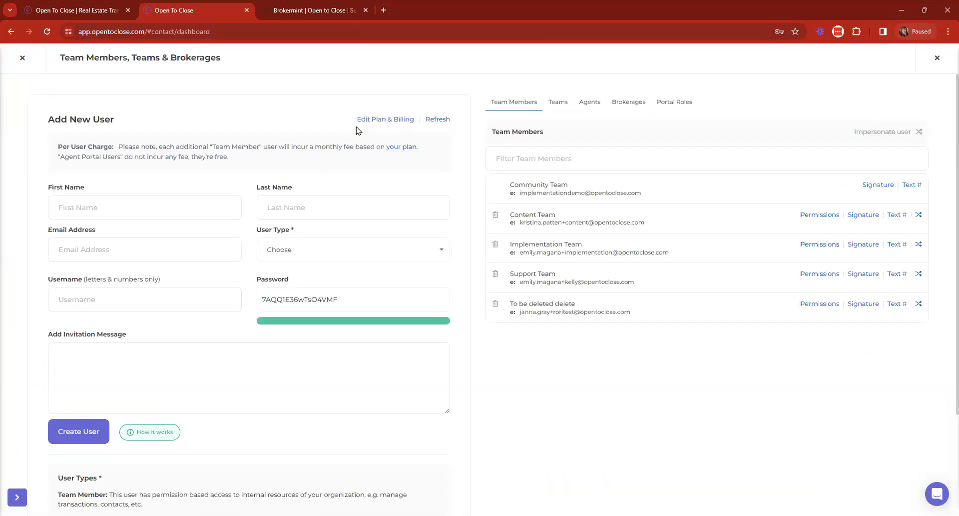
click(591, 102)
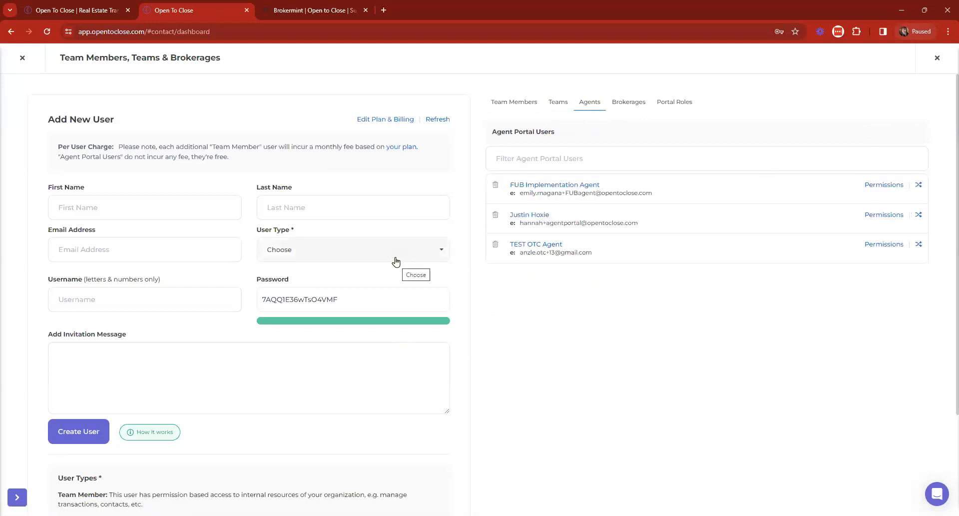
click(22, 58)
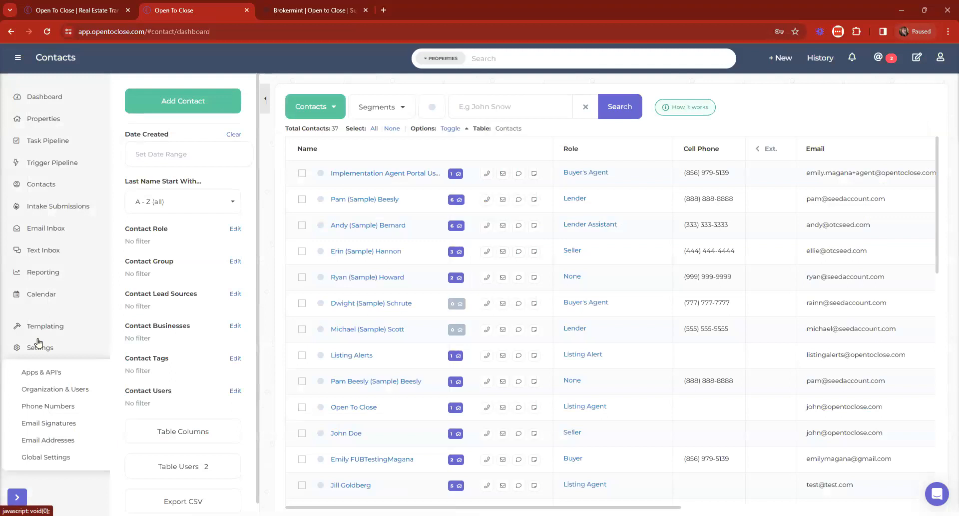
click(36, 97)
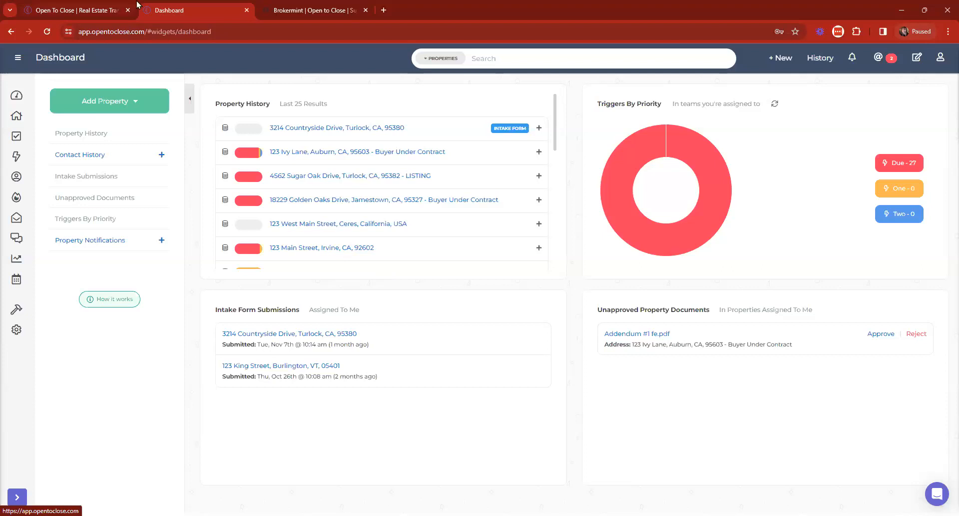
Step: Close the Brokermint support tab, refresh the Open To Close Dashboard, and open 123 Ivy Lane
click(364, 18)
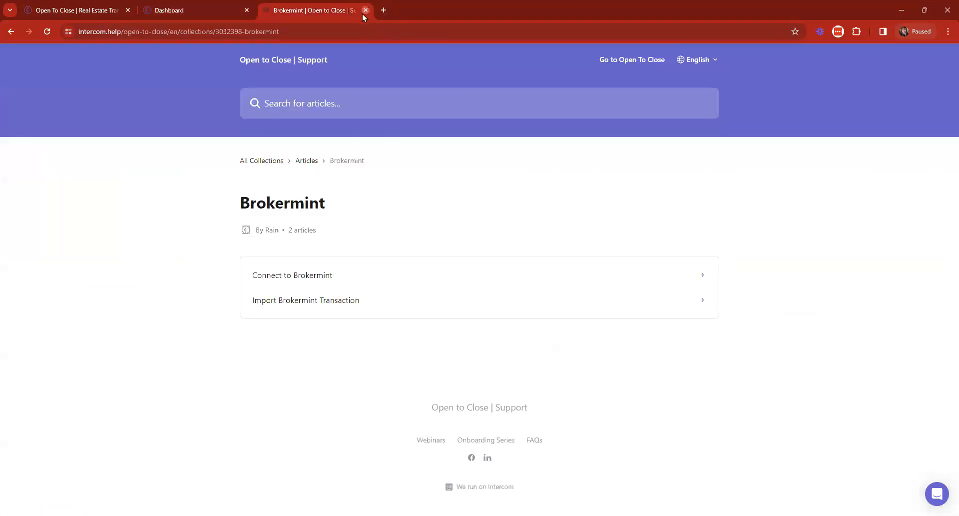
click(365, 10)
click(86, 12)
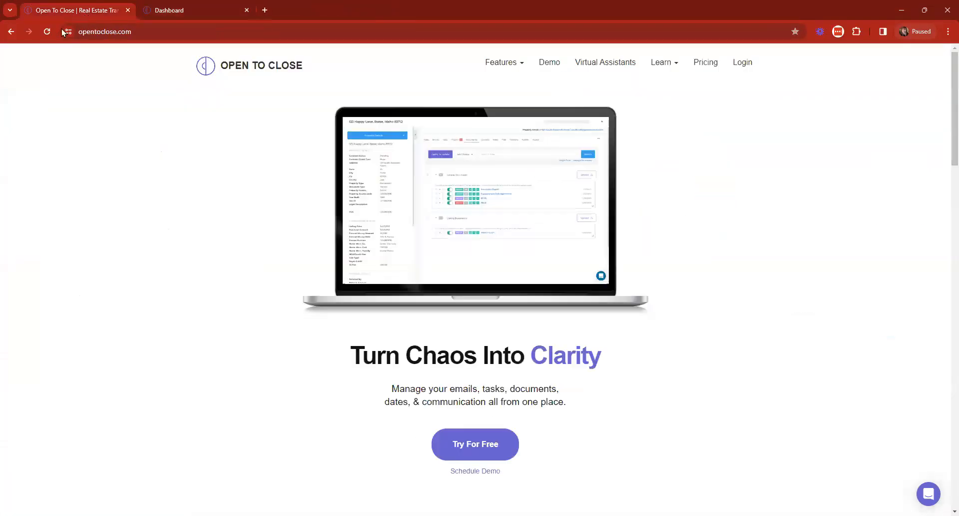
click(189, 10)
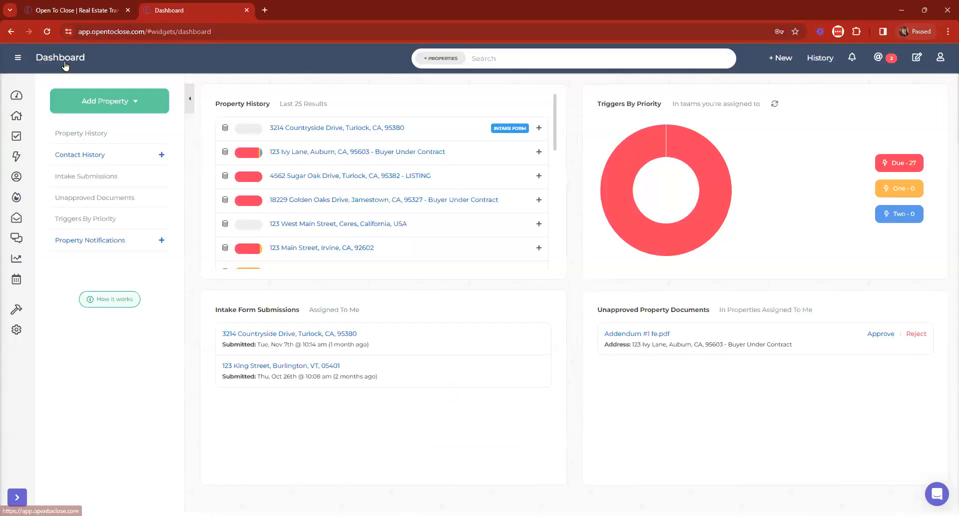
click(62, 59)
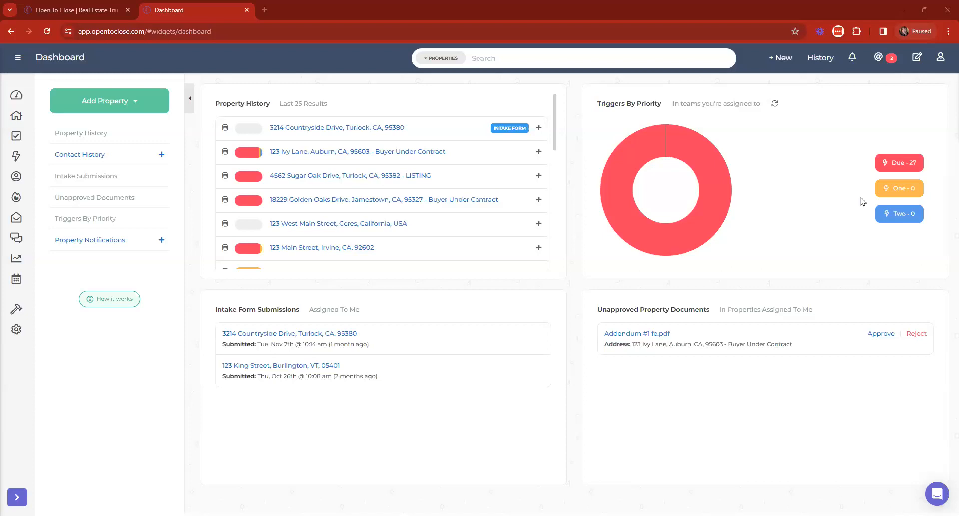
click(371, 153)
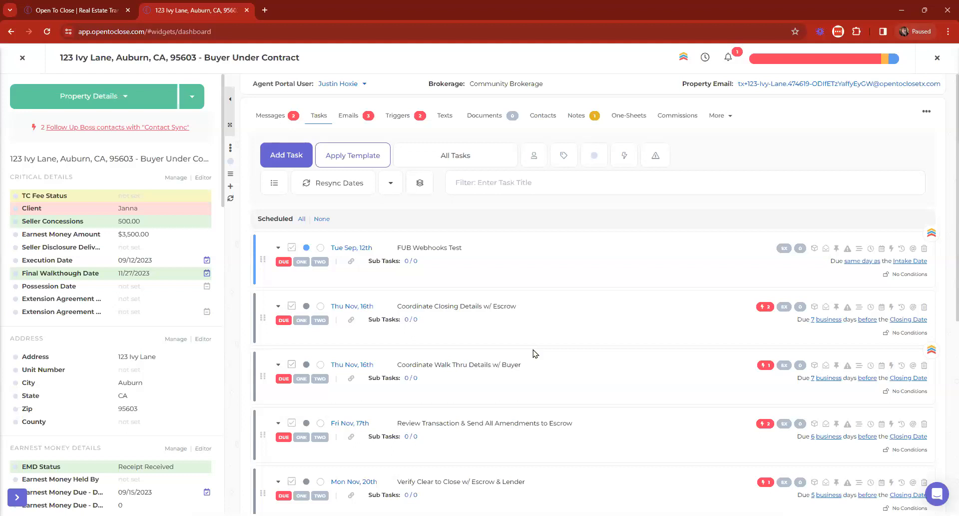
Step: Check which trigger templates 123 Ivy Lane uses on its Triggers tab, then close the property
click(399, 116)
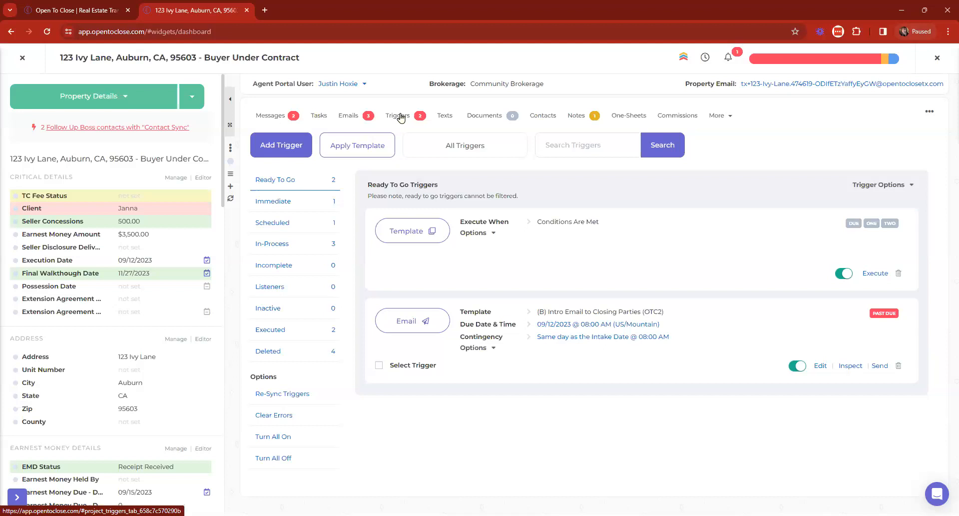
click(447, 137)
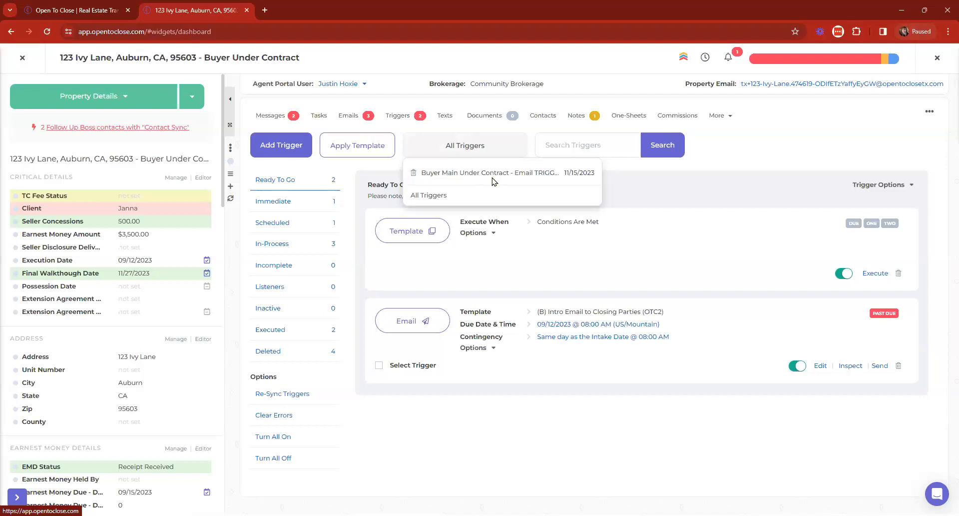
click(462, 144)
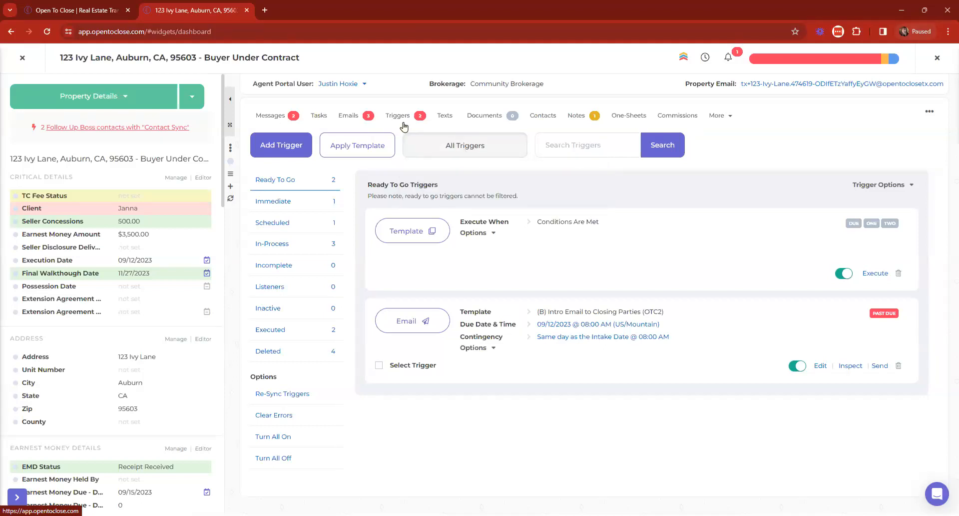
click(22, 57)
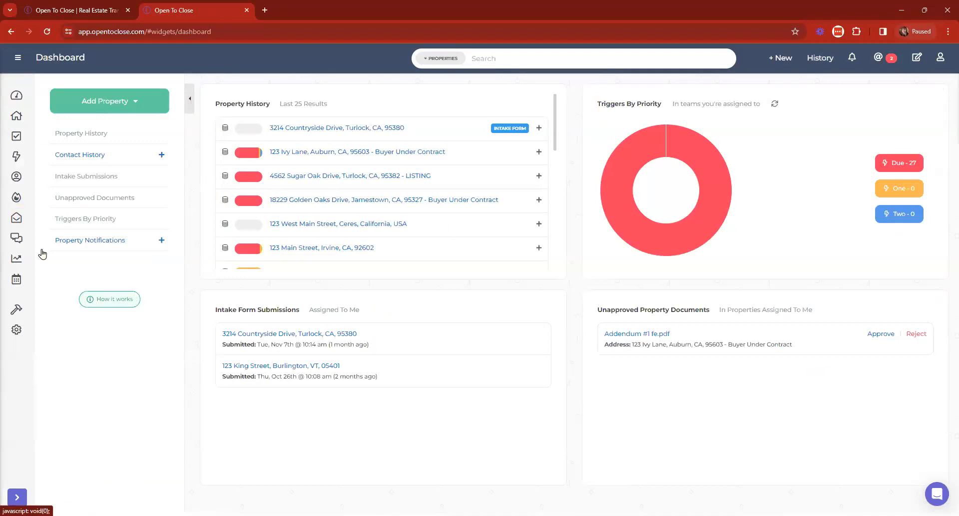
Step: Add a Send Email trigger using Closing Reminder to Buyer to the Buyer Main Under Contract - Email TRIGGERS (OTC2) template
click(41, 273)
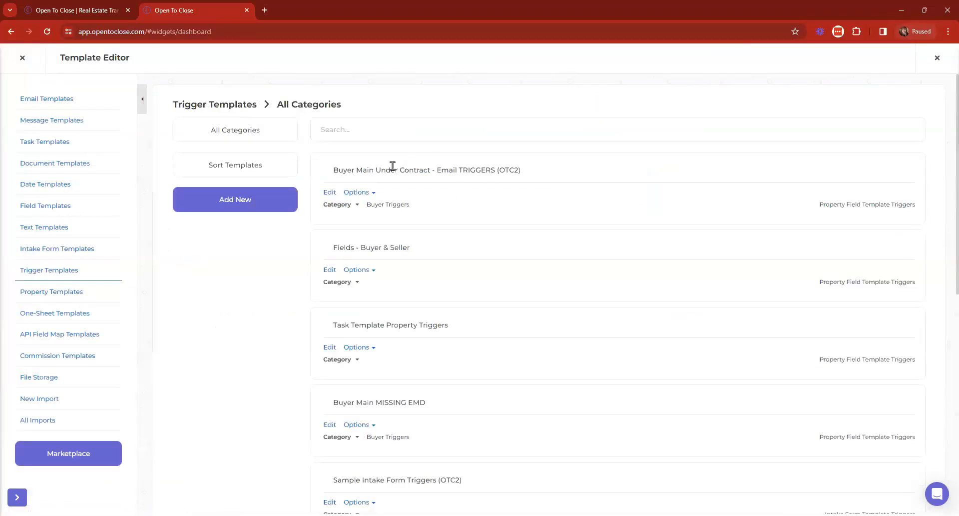
click(327, 193)
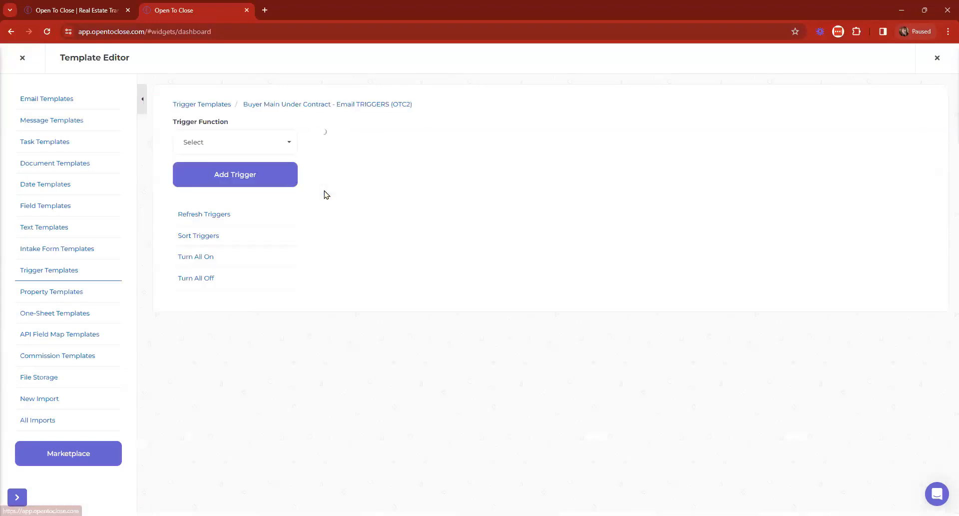
scroll(514, 324, down, 5)
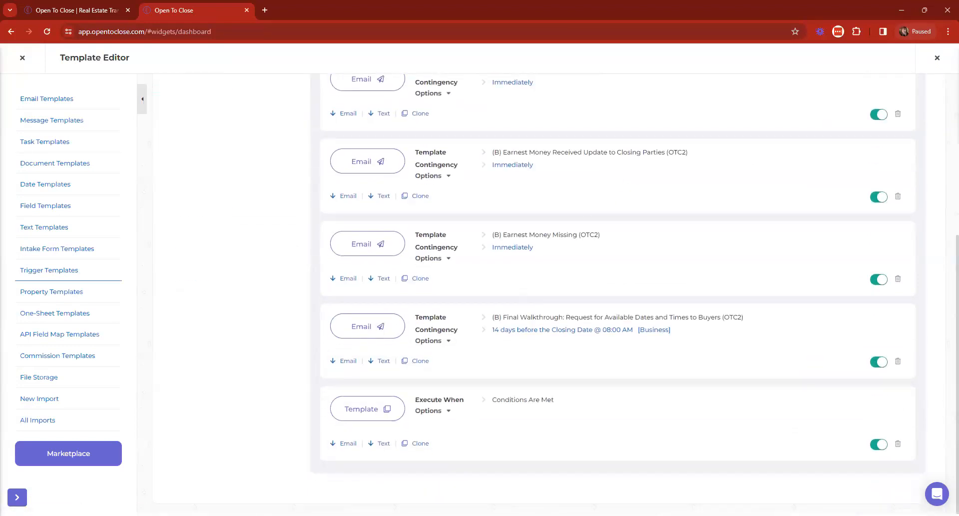
scroll(392, 100, up, 10)
click(244, 140)
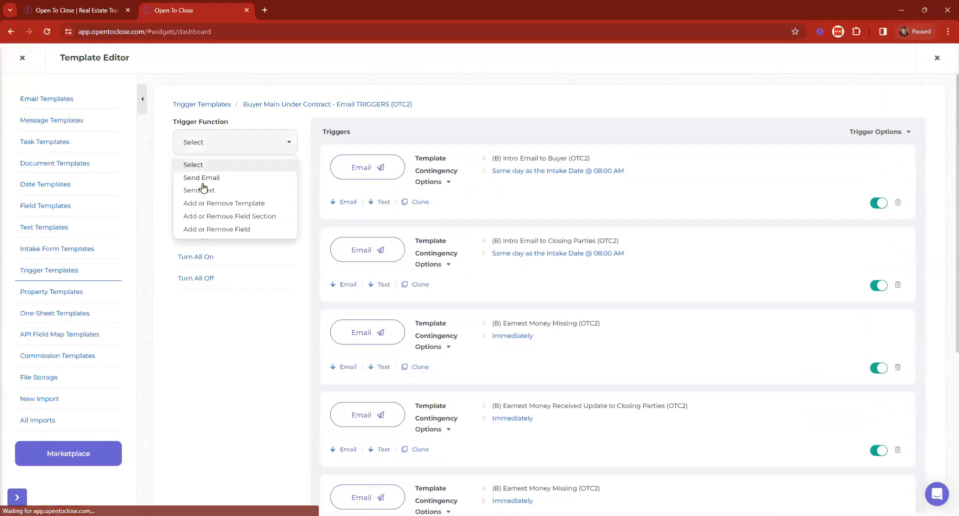
click(214, 177)
click(259, 183)
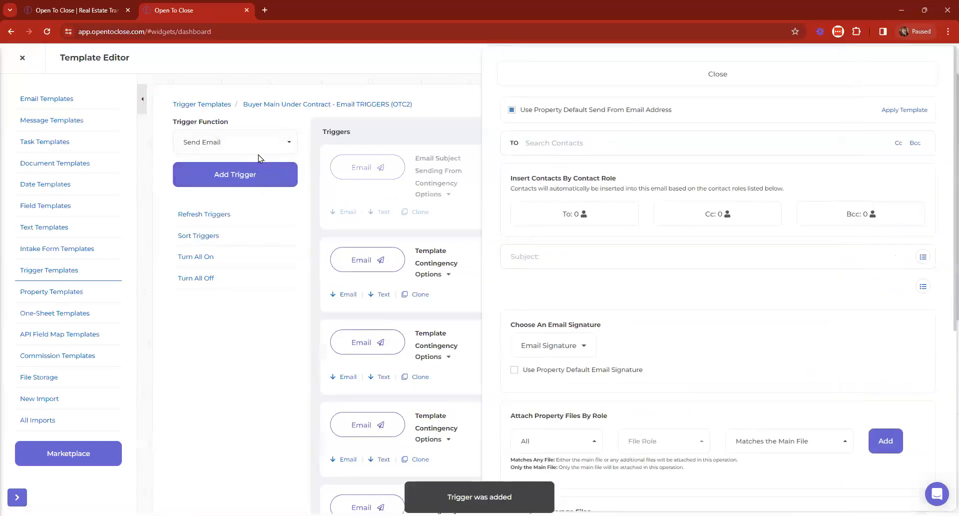
click(921, 111)
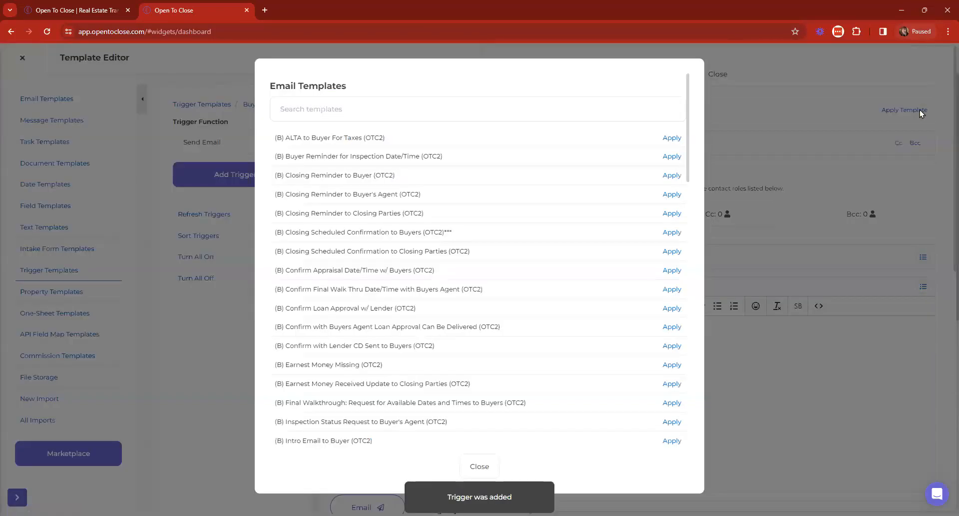
click(477, 114)
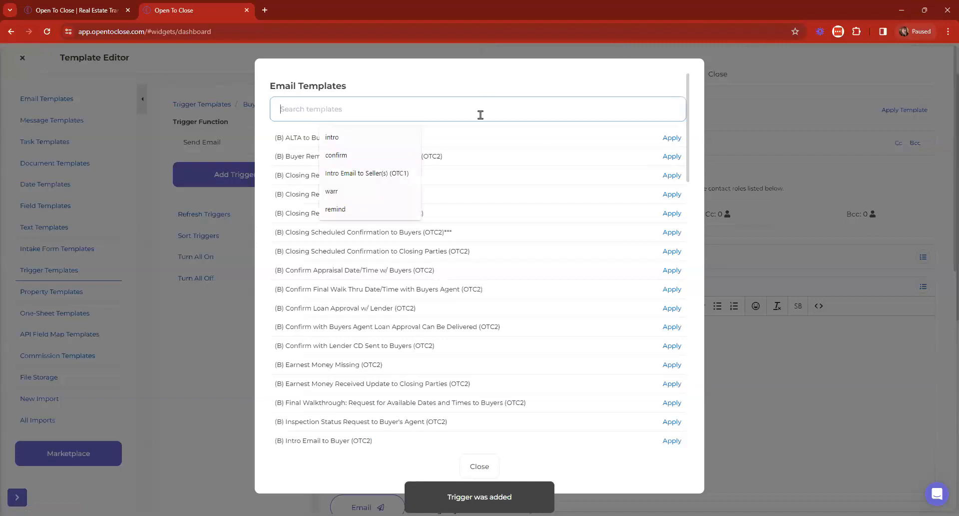
text(remin)
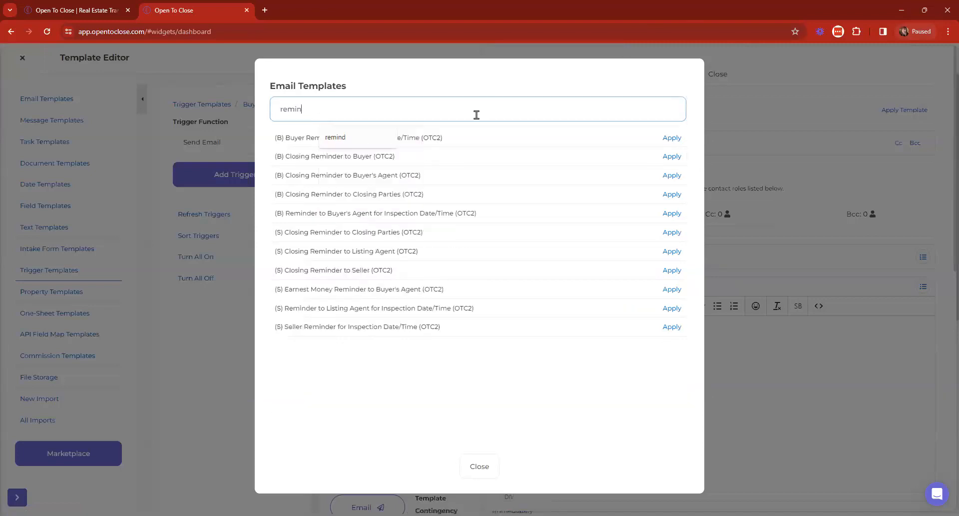
click(451, 136)
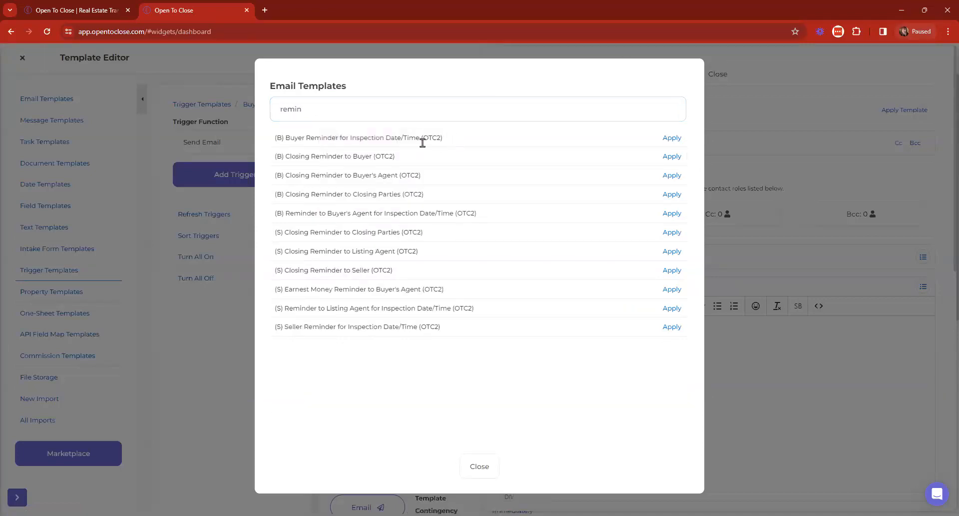
click(674, 157)
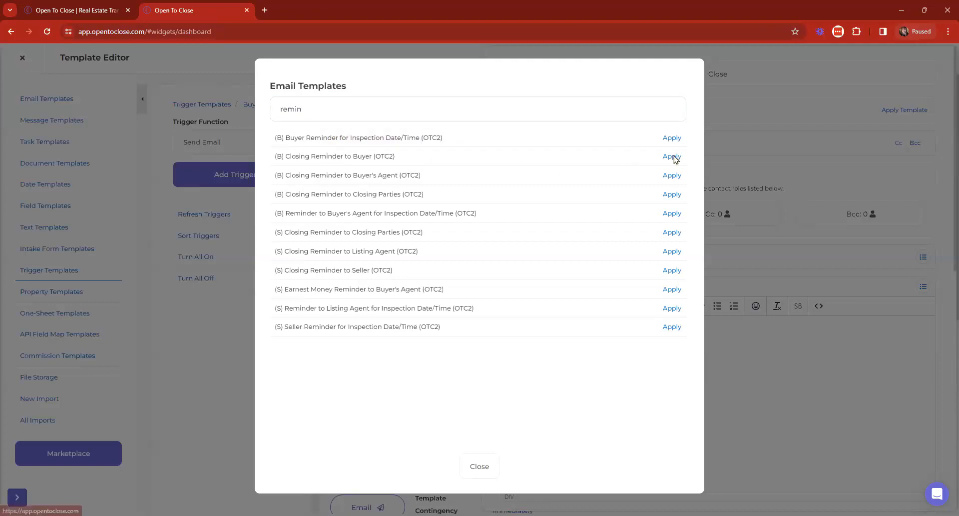
click(715, 74)
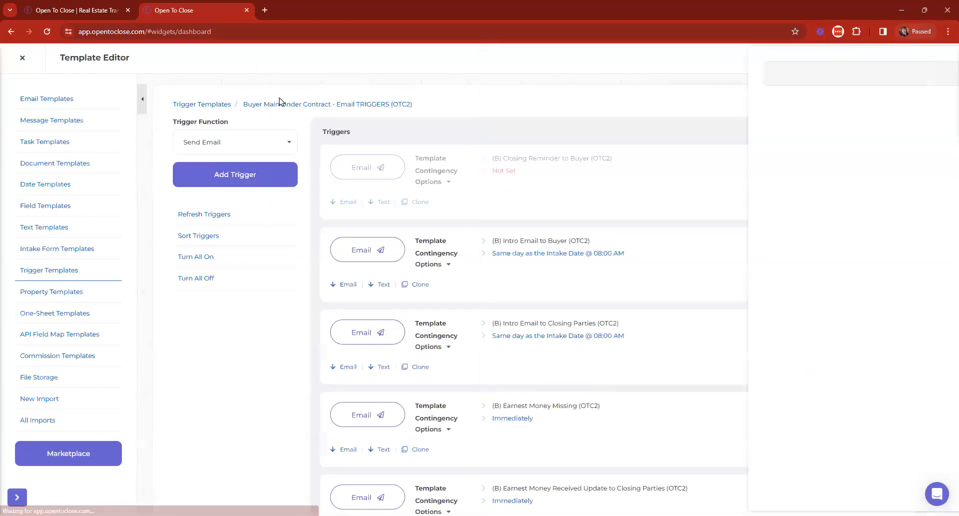
Step: Add a second Send Email trigger using the Closing Reminder to Buyer's Agent template
click(239, 151)
click(223, 178)
click(223, 181)
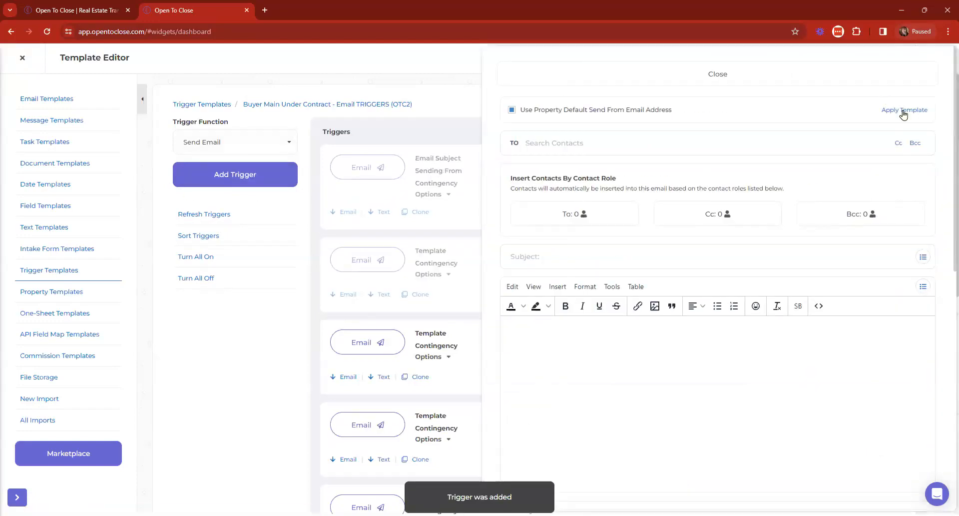
click(904, 114)
click(404, 114)
text(remind)
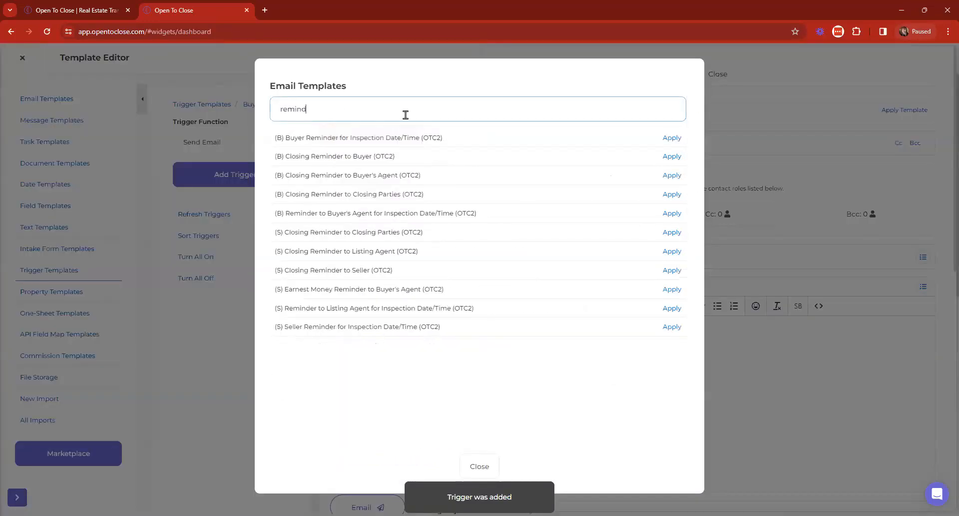
click(676, 176)
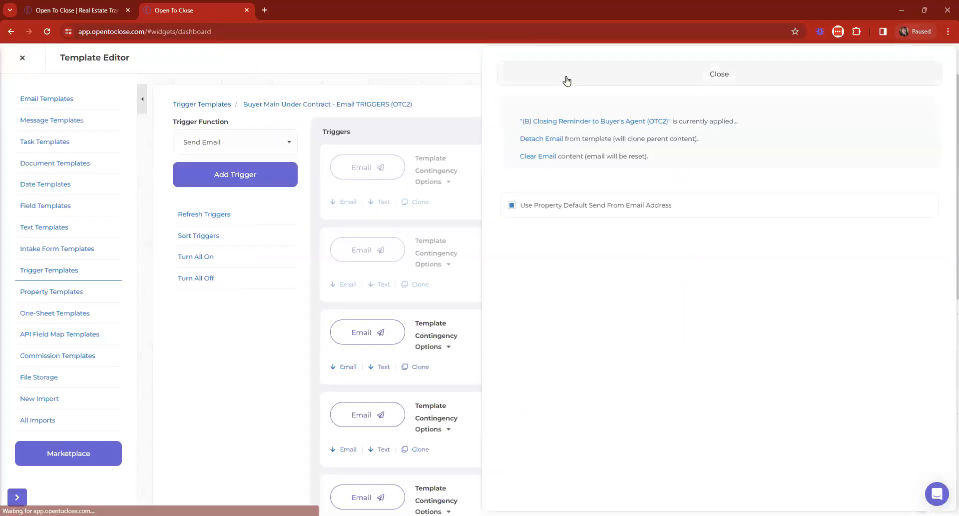
click(567, 80)
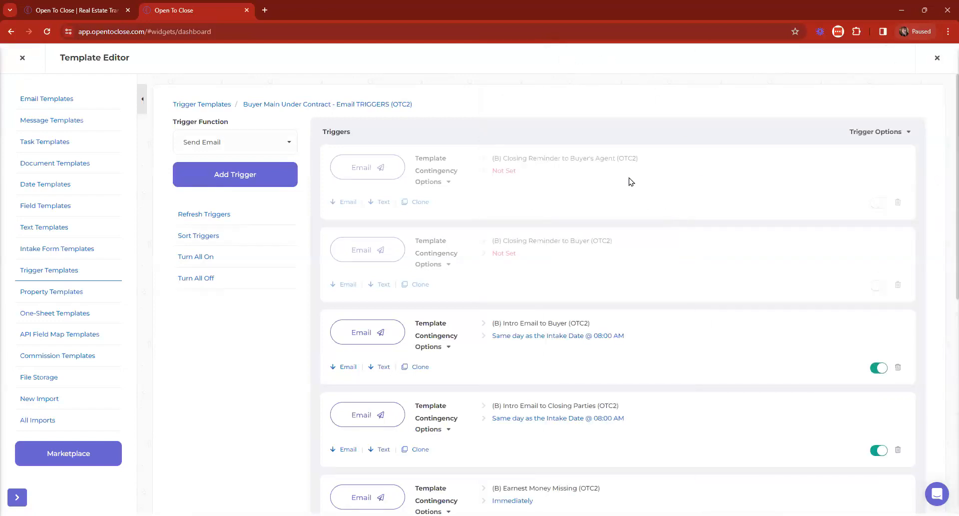
Step: Activate both Closing Reminder triggers and expand every trigger's details
click(879, 202)
click(879, 288)
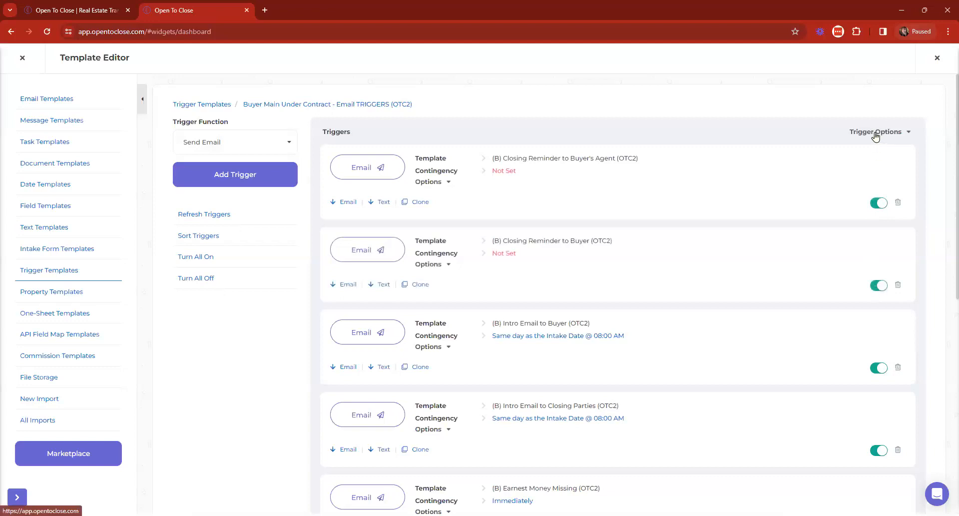
click(878, 132)
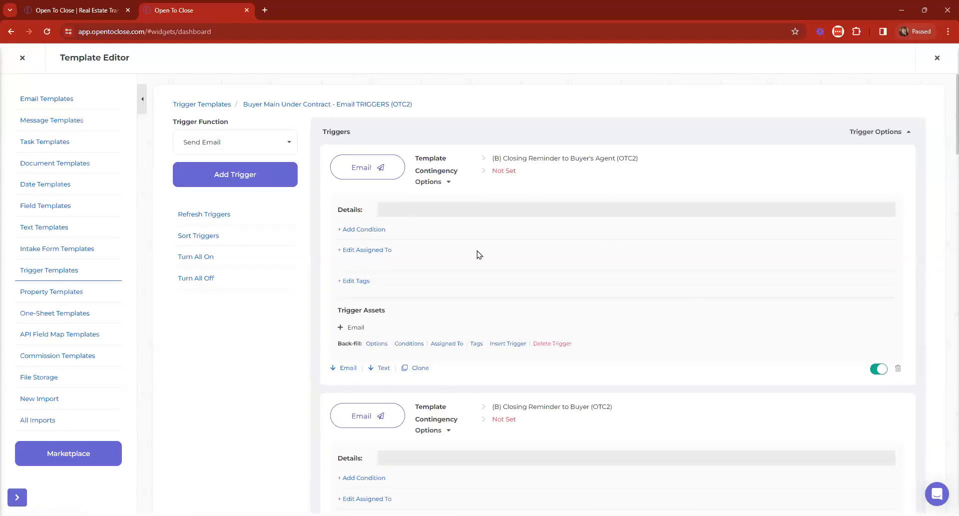
Step: Back-fill the Closing Reminder to Buyer's Agent and Closing Reminder to Buyer triggers into 1 existing property
scroll(675, 235, down, 2)
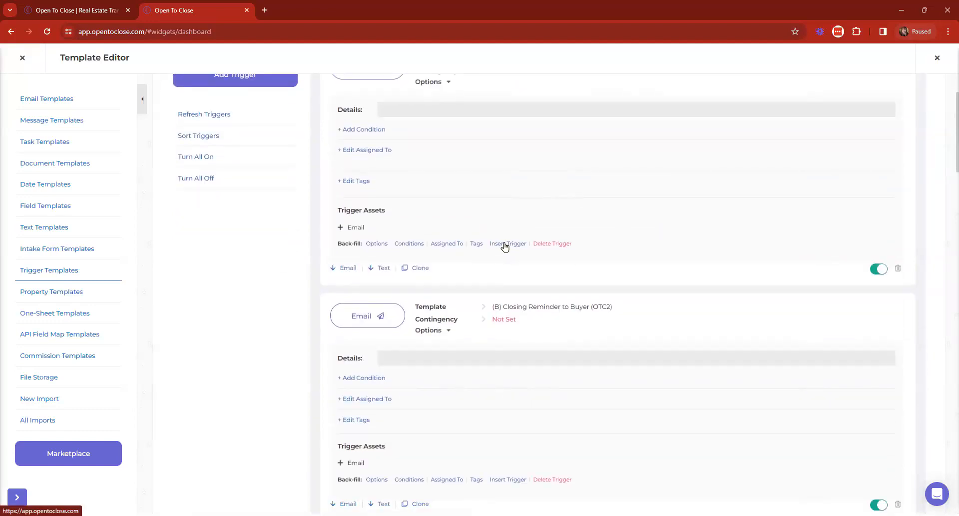
click(505, 244)
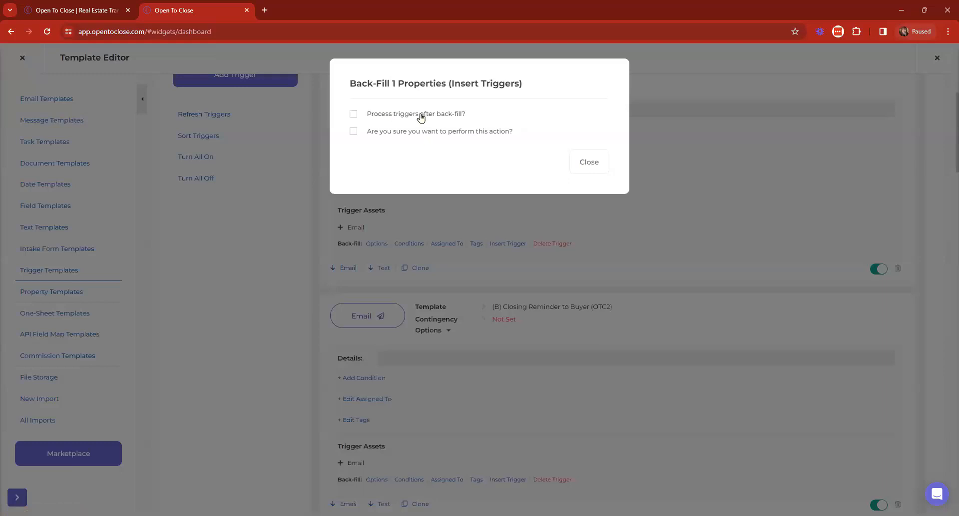
click(394, 132)
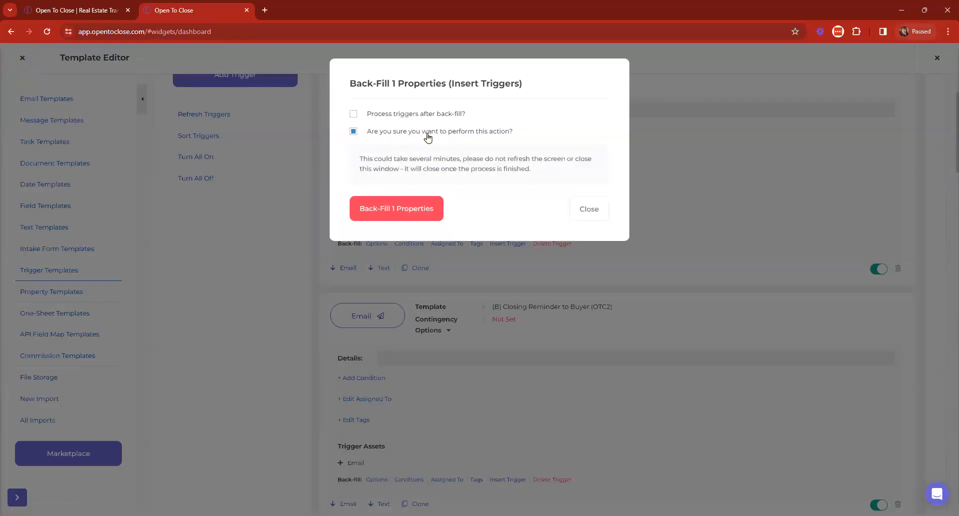
click(384, 209)
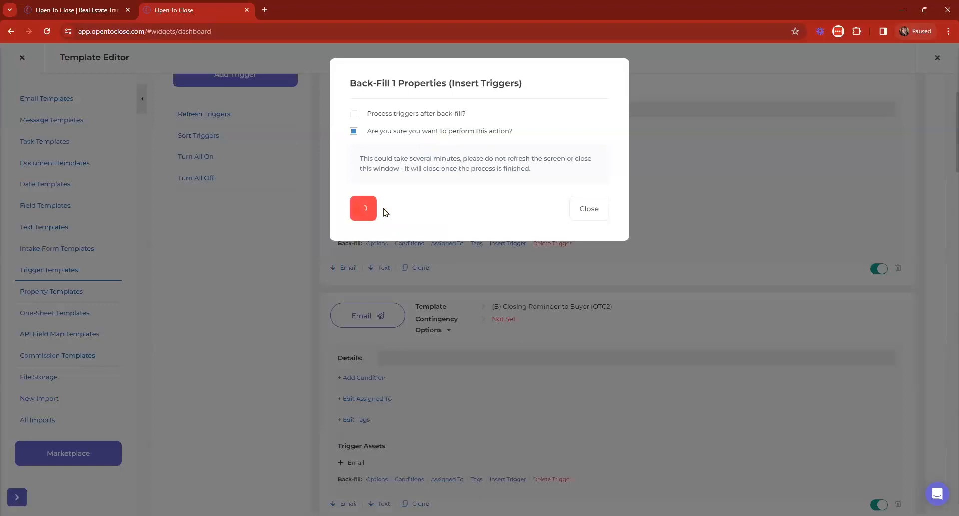
scroll(471, 249, down, 4)
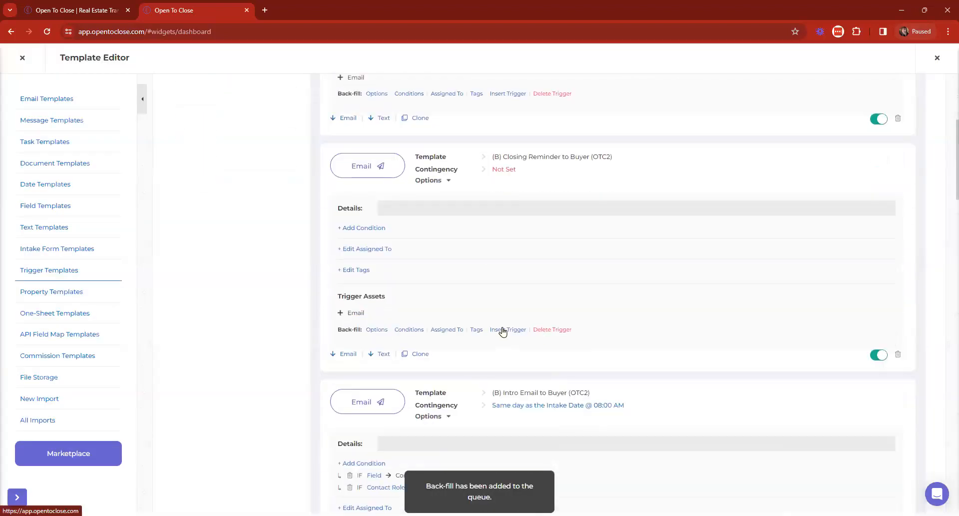
click(505, 330)
click(388, 134)
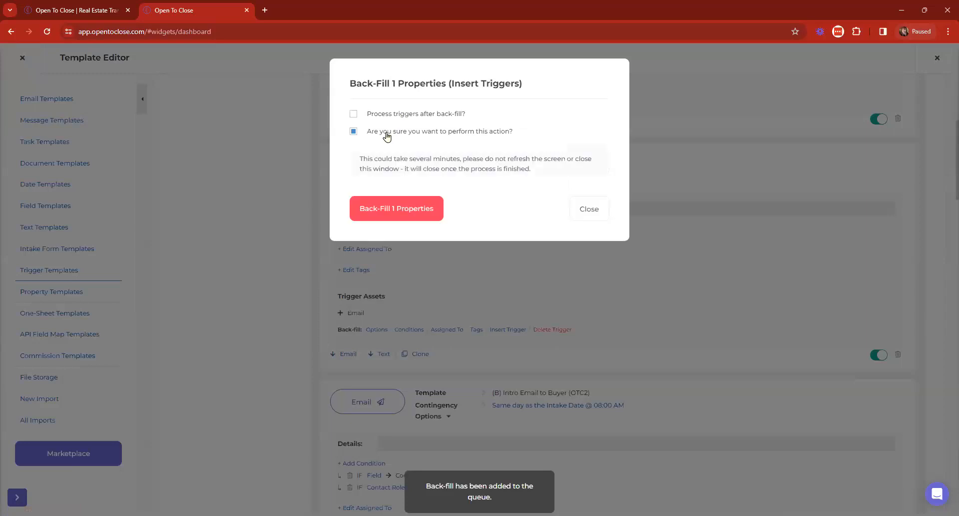
click(392, 207)
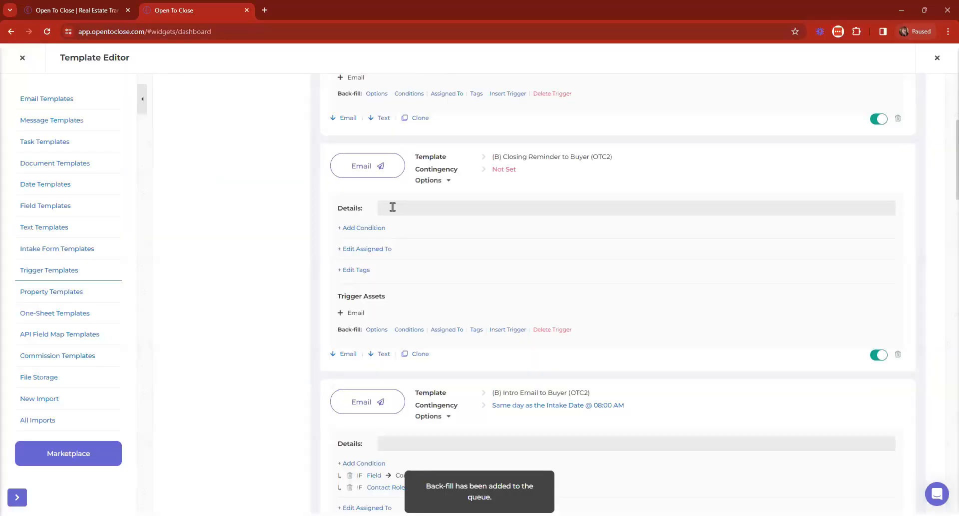
scroll(570, 214, up, 3)
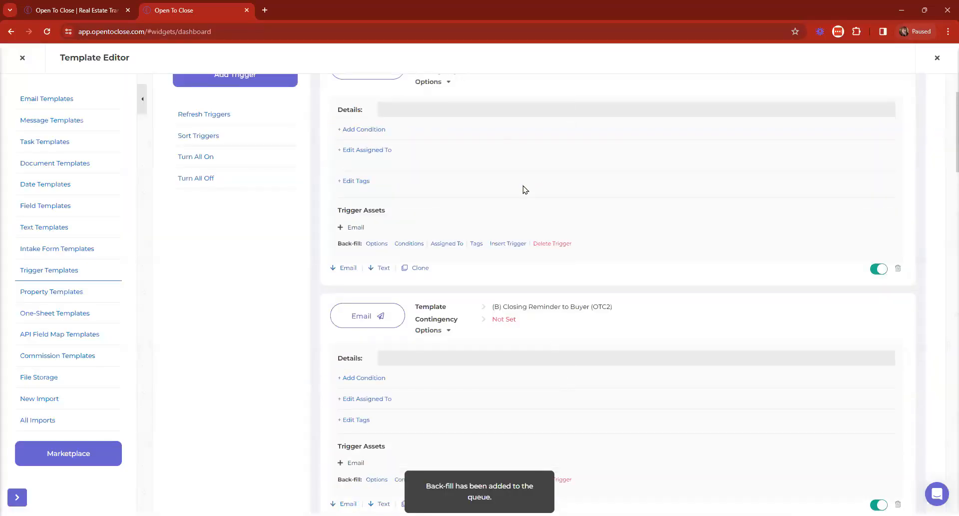
scroll(577, 299, up, 2)
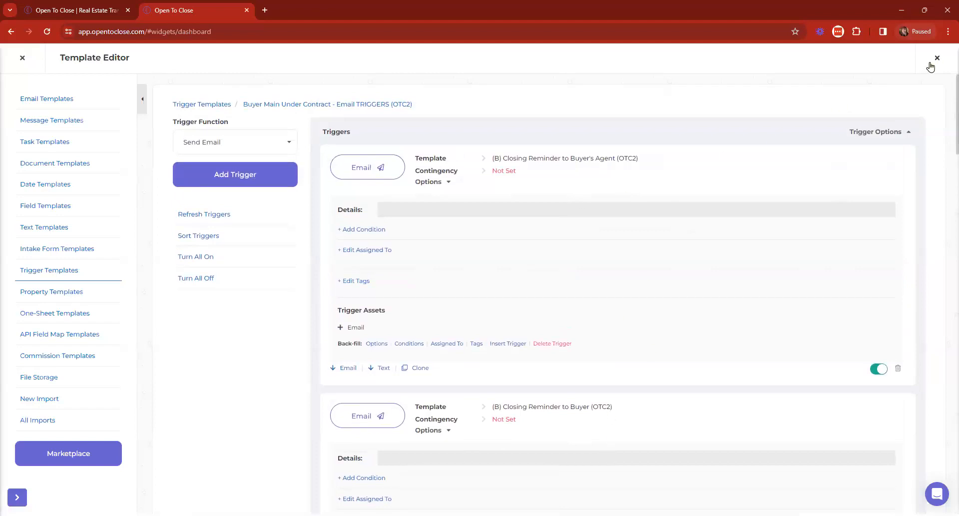
Step: Close the Template Editor and view the 123 Ivy Lane property's triggers
click(935, 59)
click(307, 153)
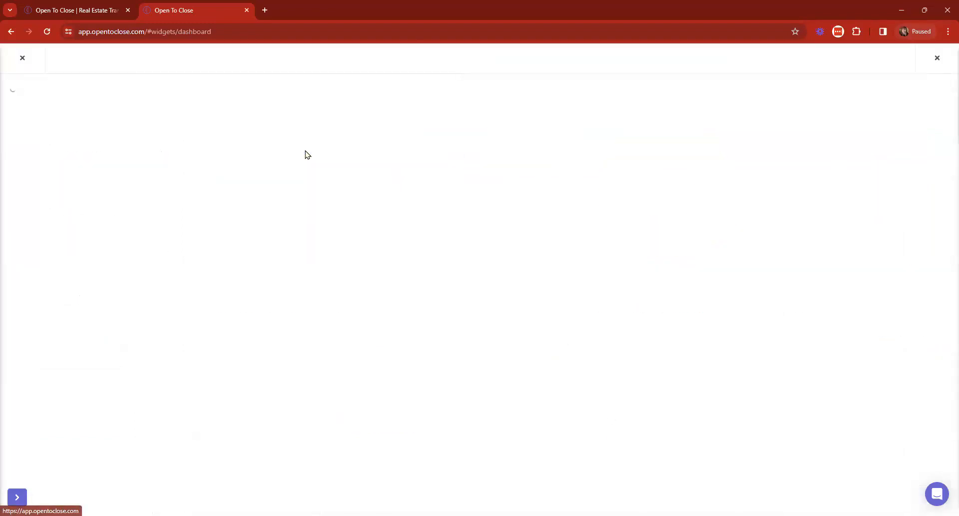
click(400, 117)
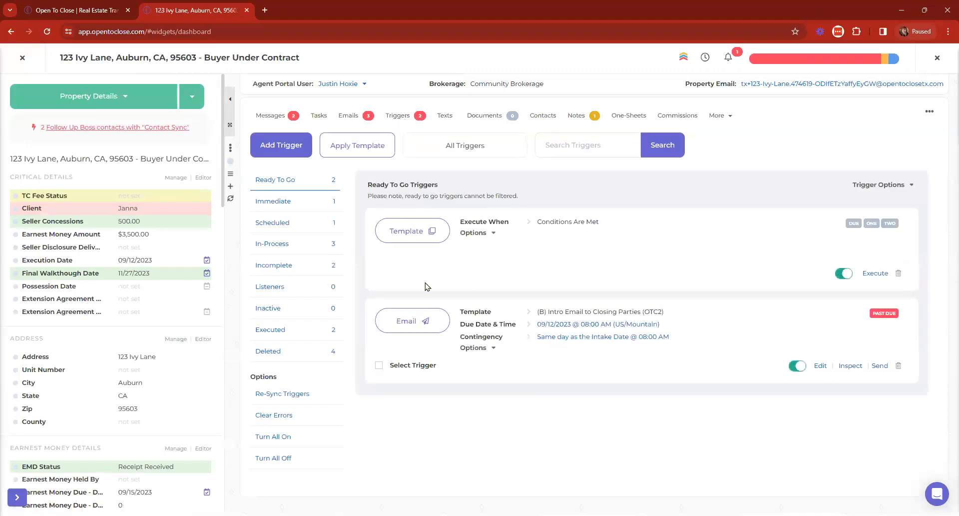
Step: Review 123 Ivy Lane's incomplete triggers, expanding both Closing Reminder emails' details, then close the property
click(292, 266)
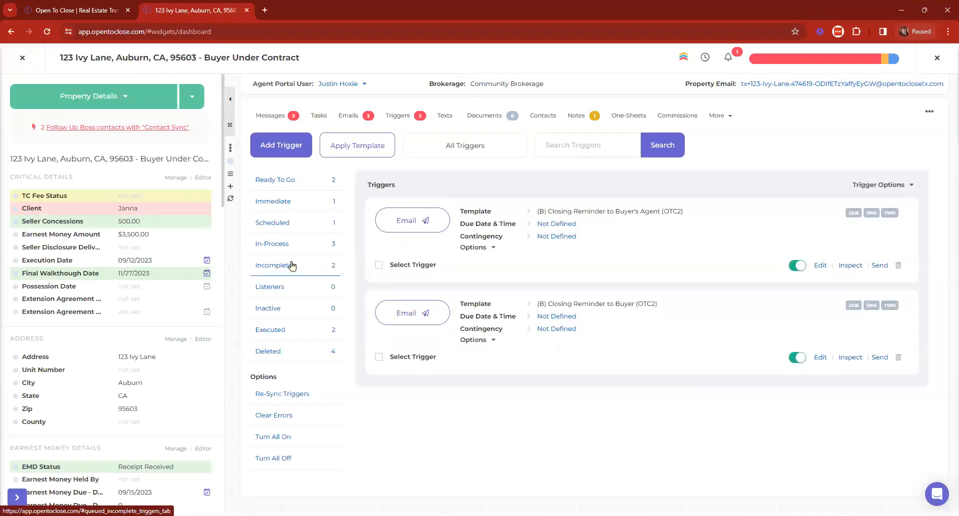
click(884, 185)
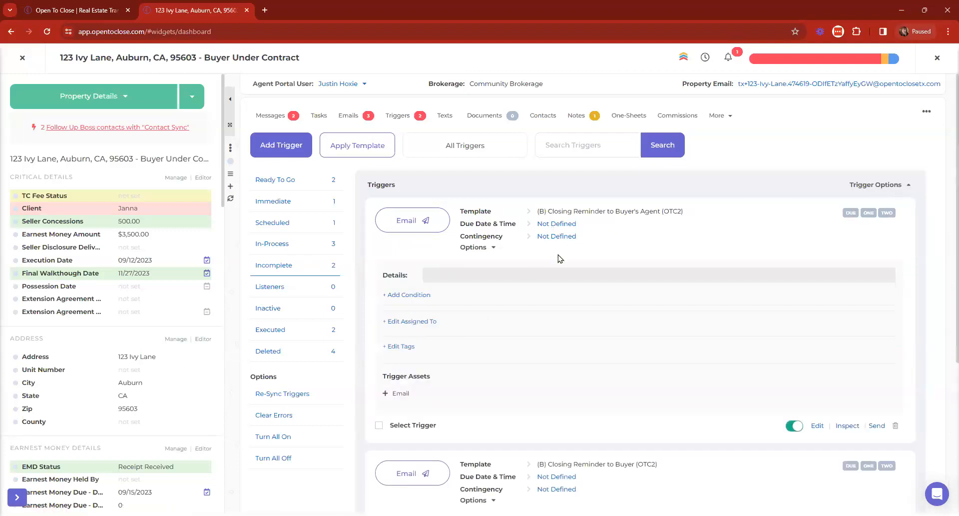
scroll(627, 388, down, 3)
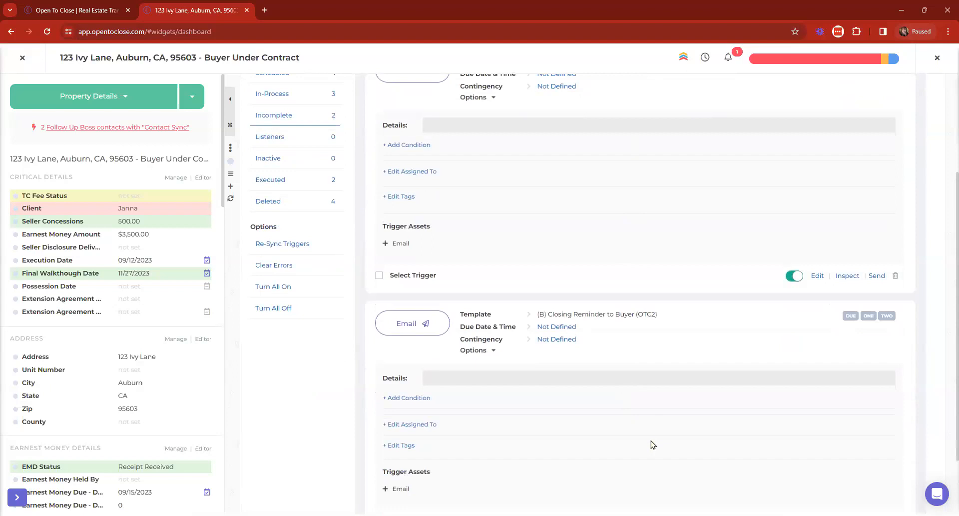
scroll(710, 400, up, 3)
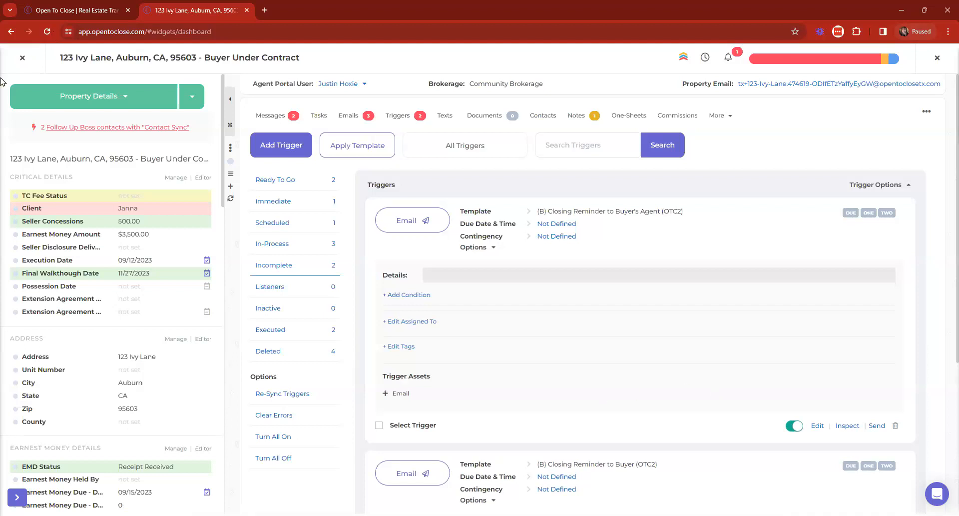
scroll(578, 315, down, 5)
scroll(543, 368, up, 5)
click(18, 66)
Step: In the Buyer Main Under Contract trigger template, set the Buyer's Agent reminder time to 8:00 AM
click(17, 324)
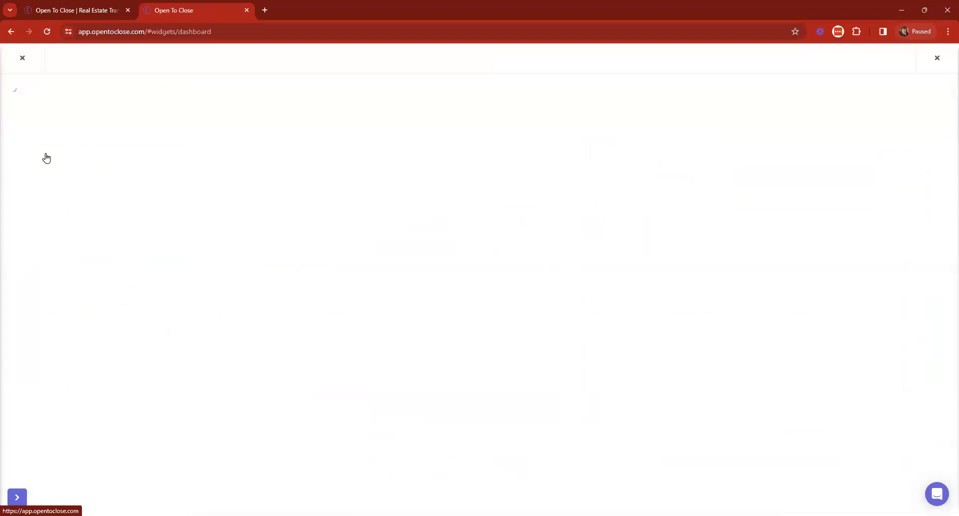
click(330, 190)
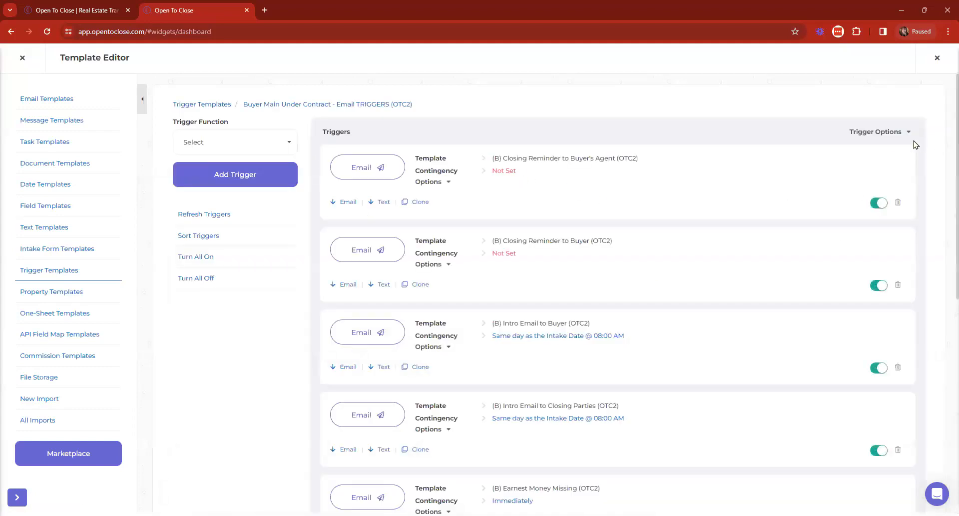
click(887, 132)
click(507, 171)
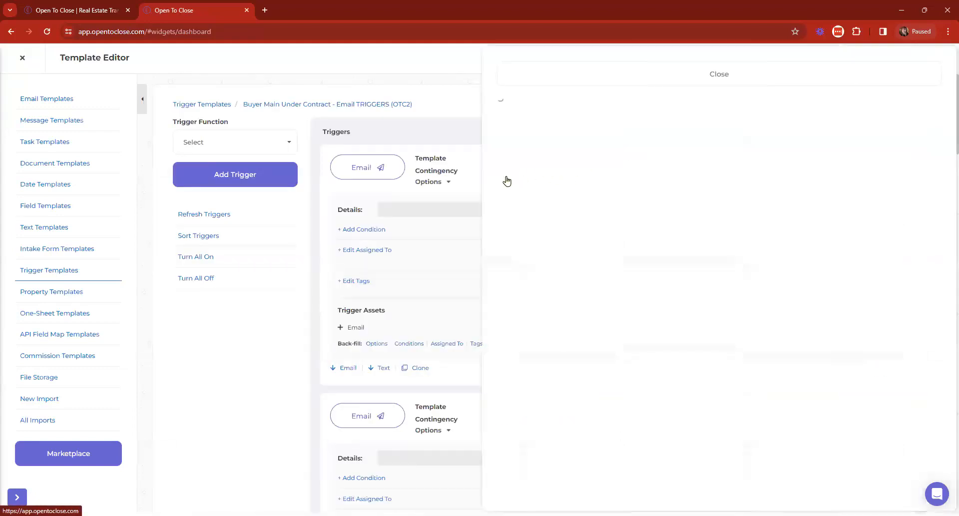
click(589, 119)
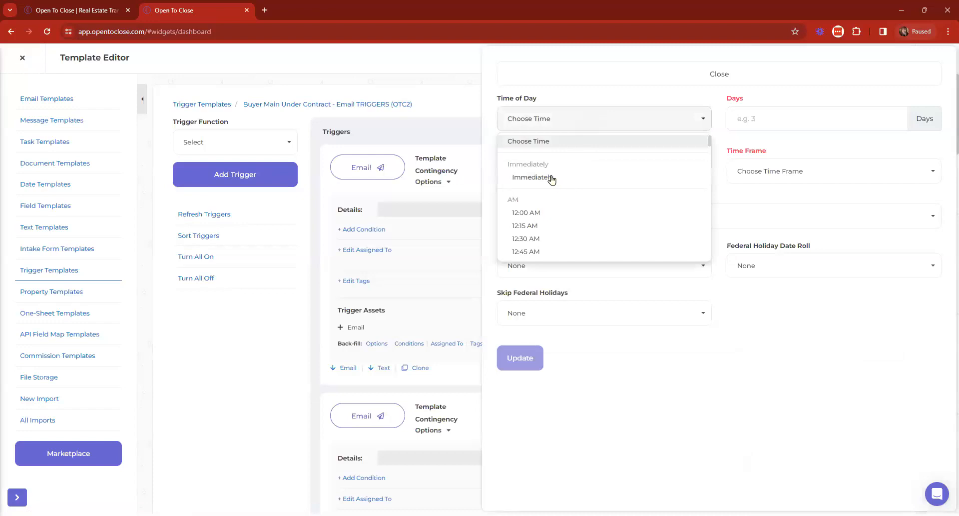
click(552, 178)
click(589, 126)
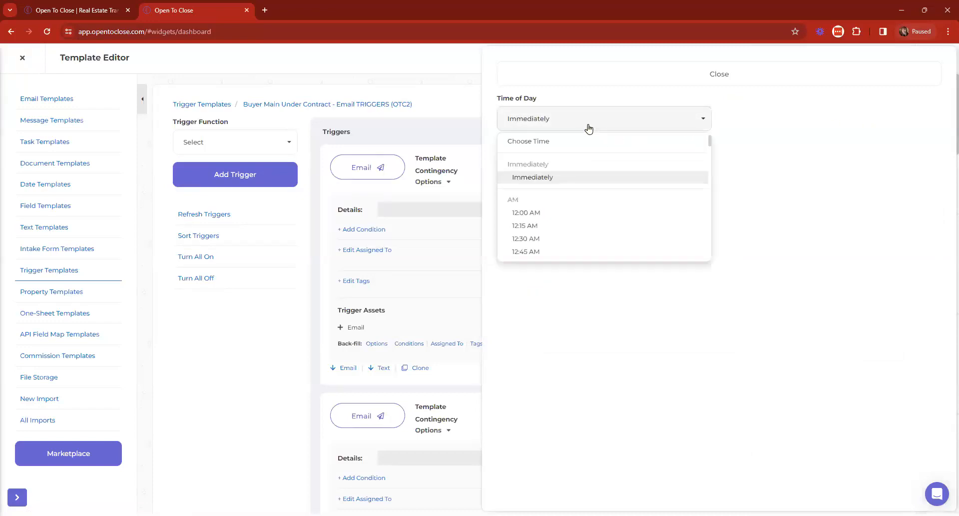
click(589, 128)
click(538, 131)
scroll(539, 220, down, 7)
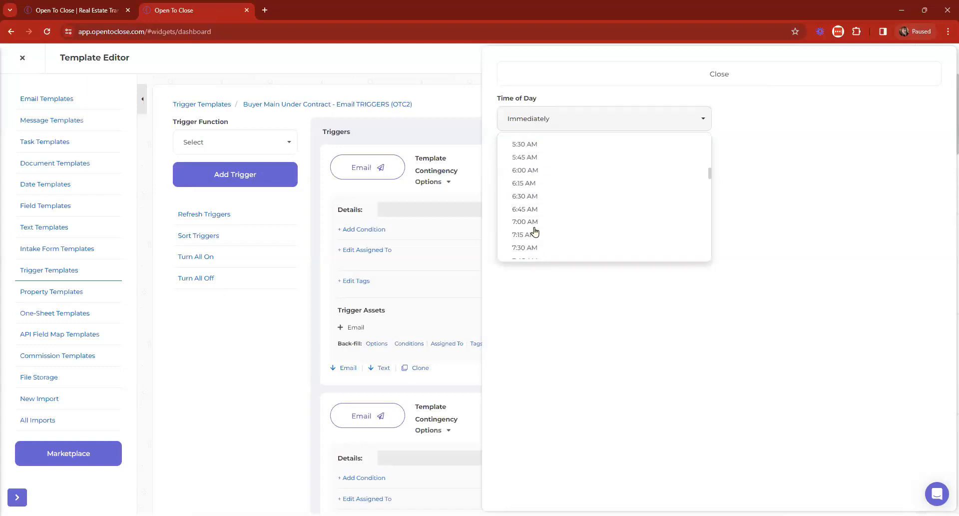
click(536, 228)
Step: Make the Buyer's Agent reminder fire 5 business days before Closing Date
click(772, 116)
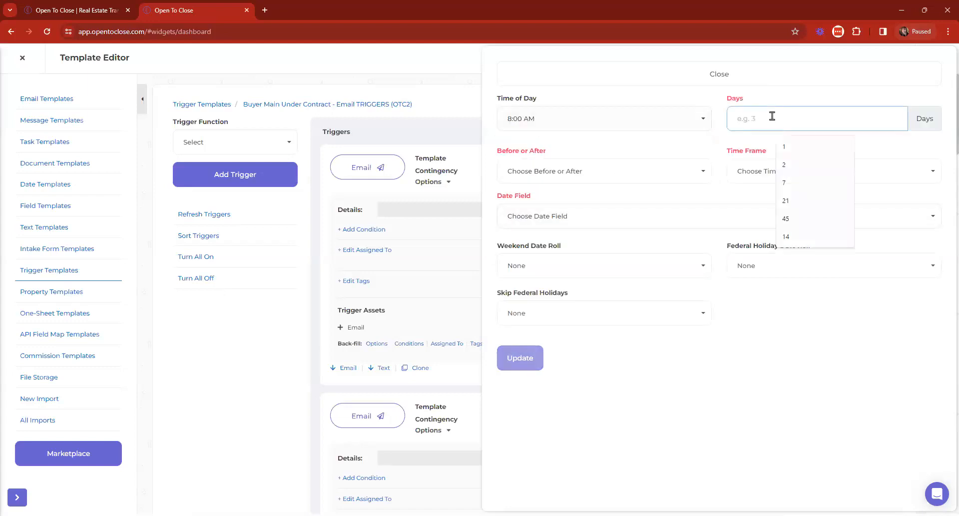
text(5)
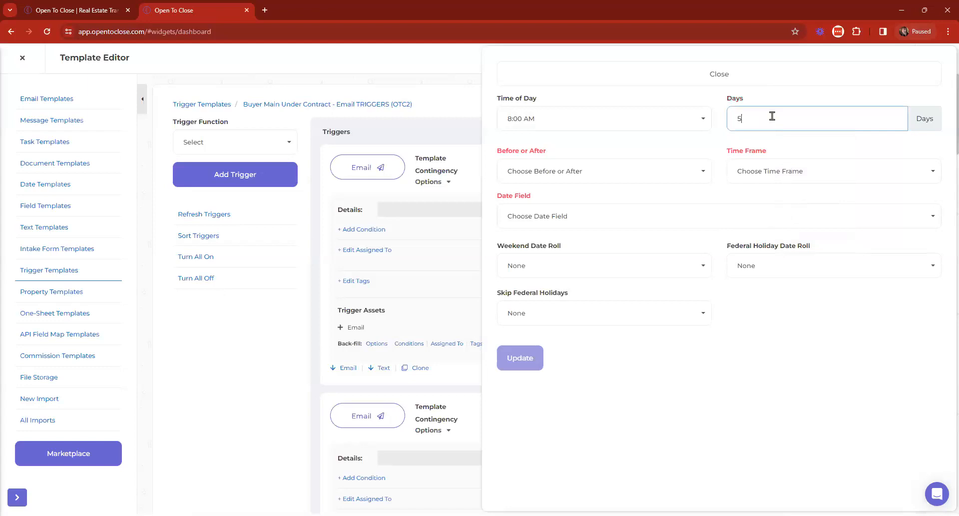
click(652, 181)
click(520, 207)
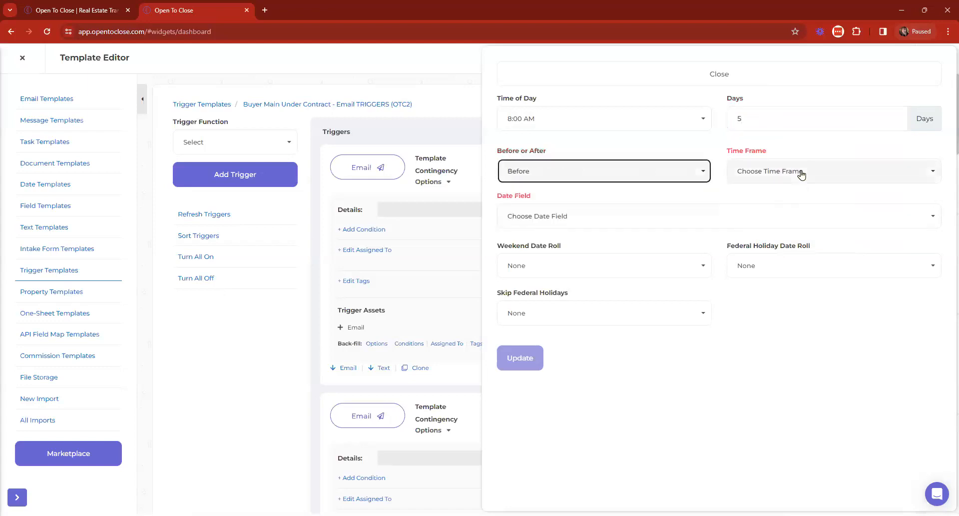
click(801, 174)
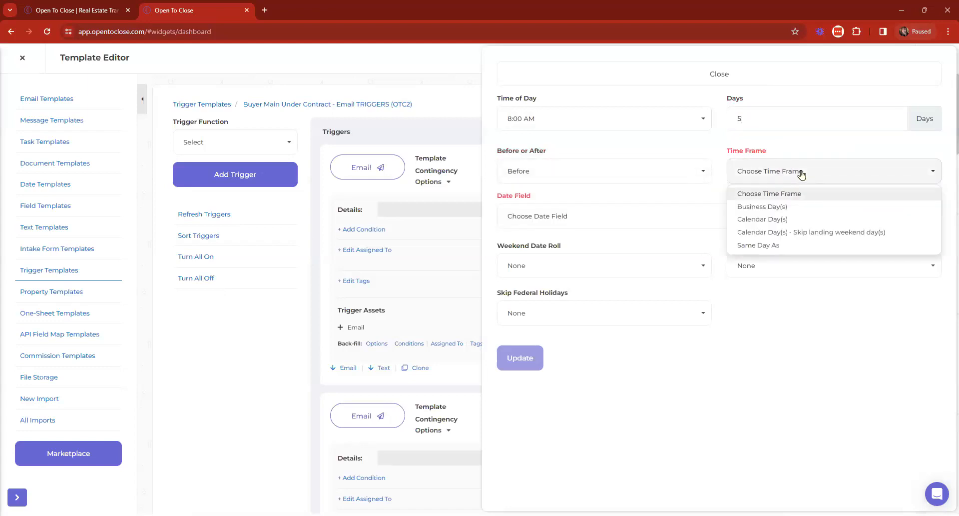
click(757, 207)
click(586, 218)
text(clos)
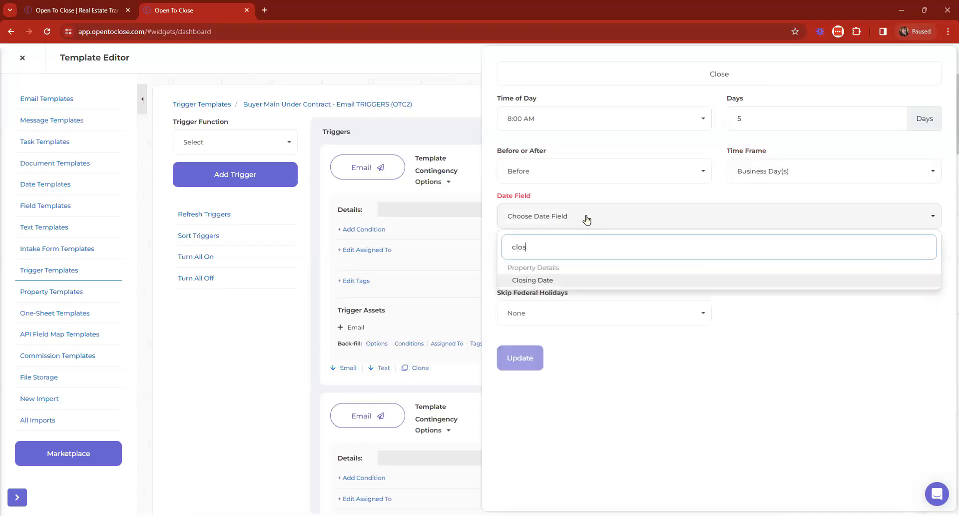
click(540, 278)
click(520, 356)
Step: Set the Buyer reminder's send time to 8:00 AM
scroll(478, 441, down, 2)
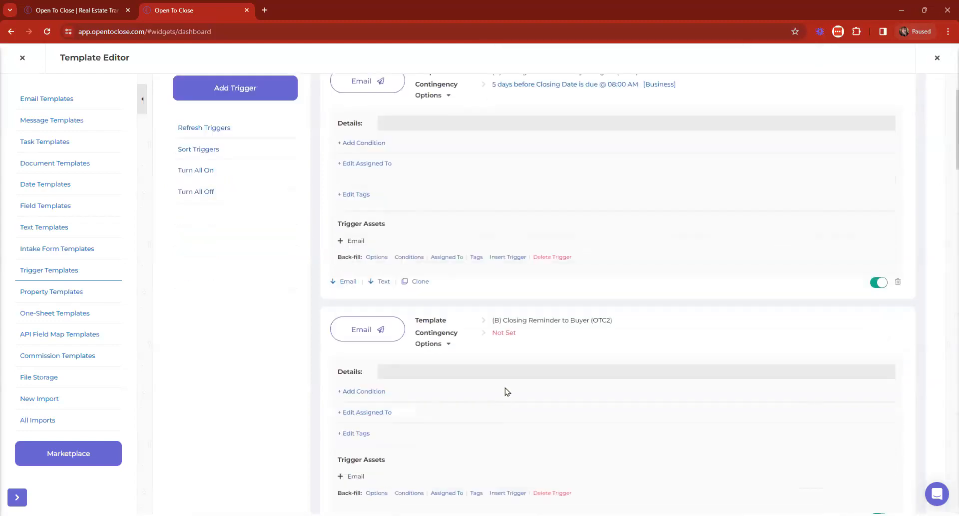
click(503, 322)
click(594, 123)
scroll(553, 232, down, 5)
scroll(551, 224, down, 2)
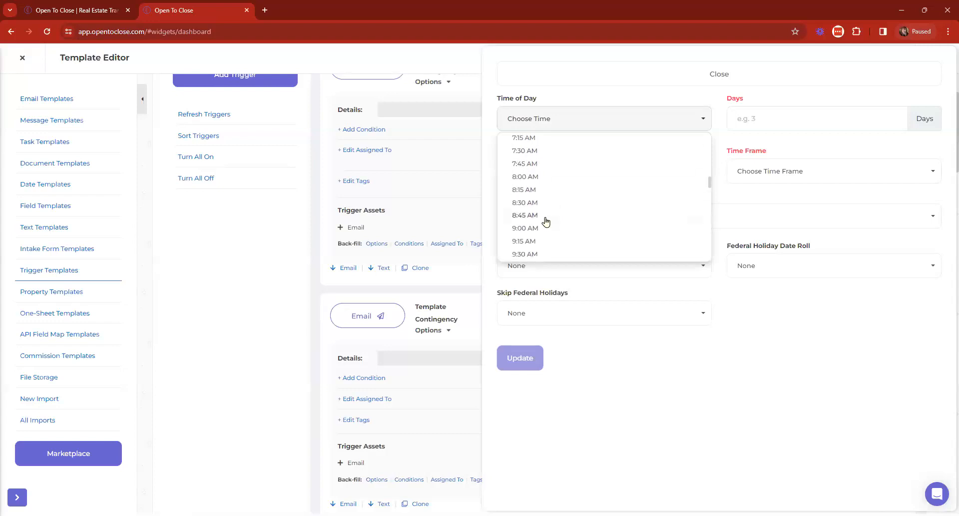
click(538, 177)
Step: Make the Buyer reminder fire 3 business days before Closing Date
click(803, 120)
text(3)
click(570, 171)
click(521, 207)
click(799, 175)
click(757, 206)
click(647, 218)
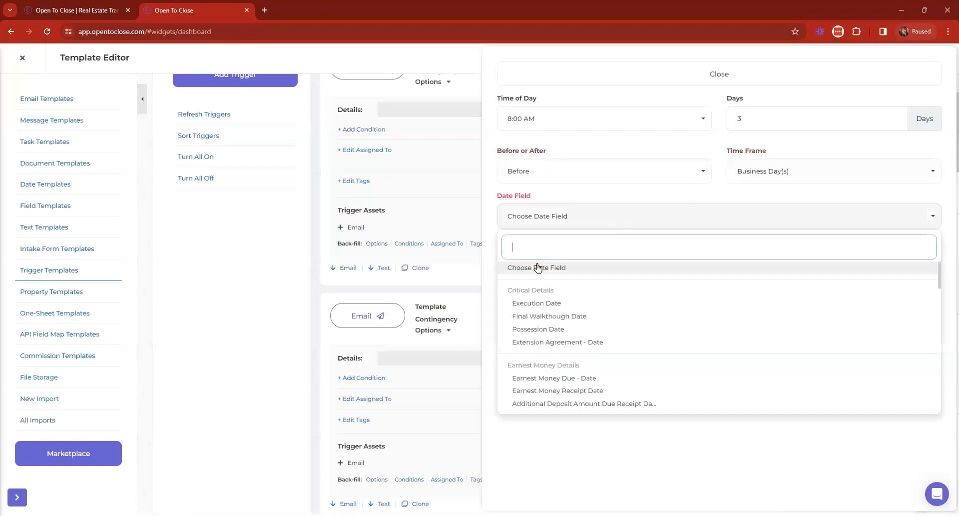
text(clos)
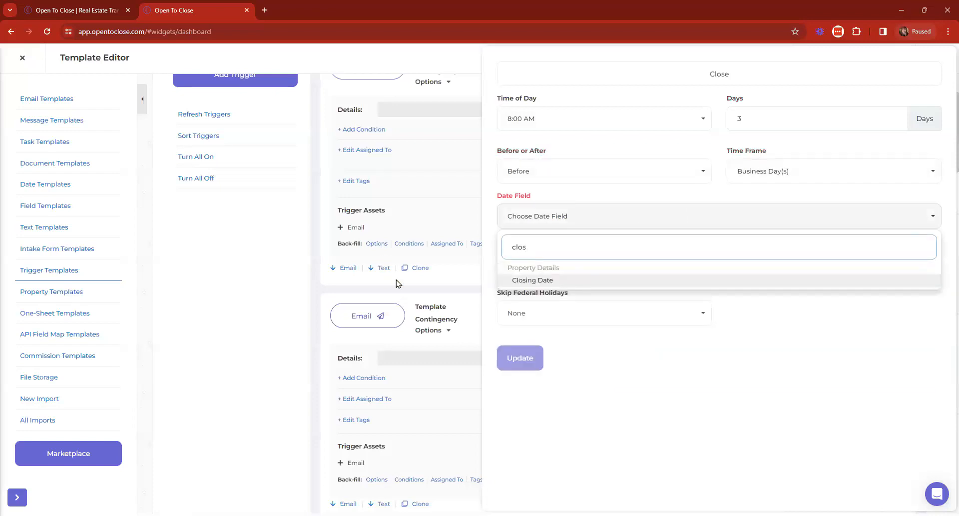
click(525, 281)
click(520, 358)
scroll(544, 197, up, 2)
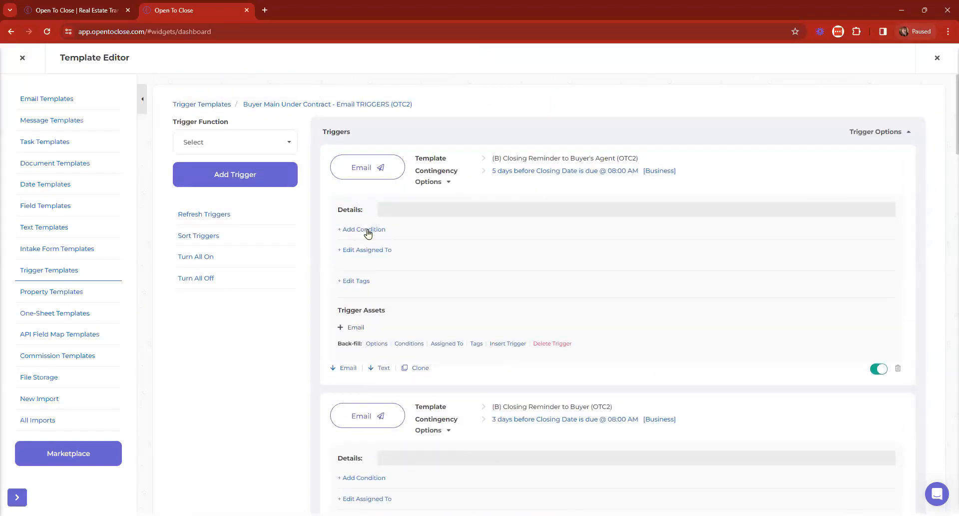
Step: Add a Property Field condition to the Buyer's Agent reminder: Final Walkthough Date Is Not Blank
click(368, 229)
click(120, 120)
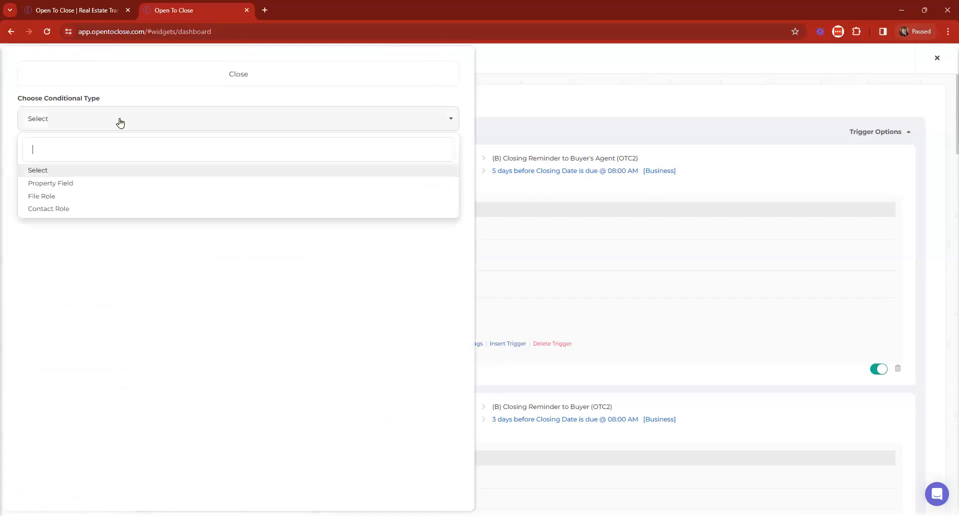
click(65, 184)
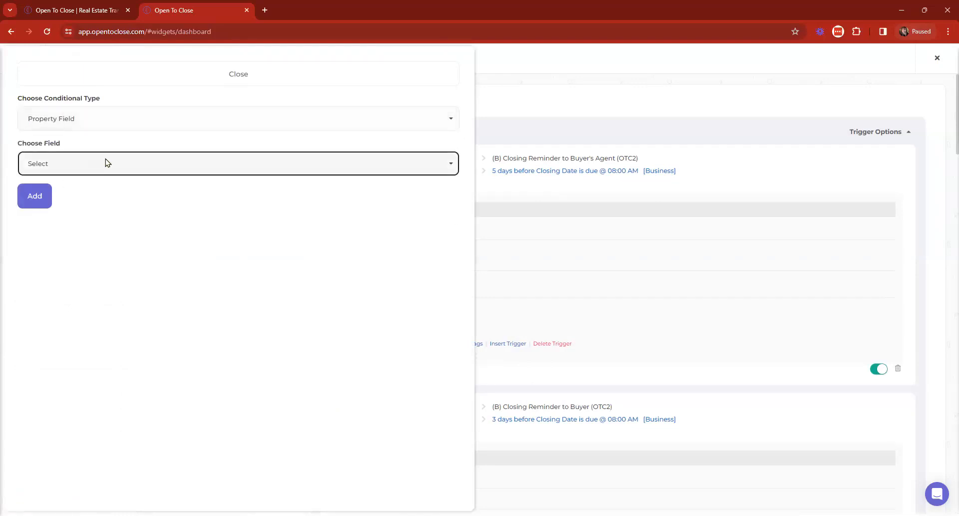
click(105, 163)
text(final)
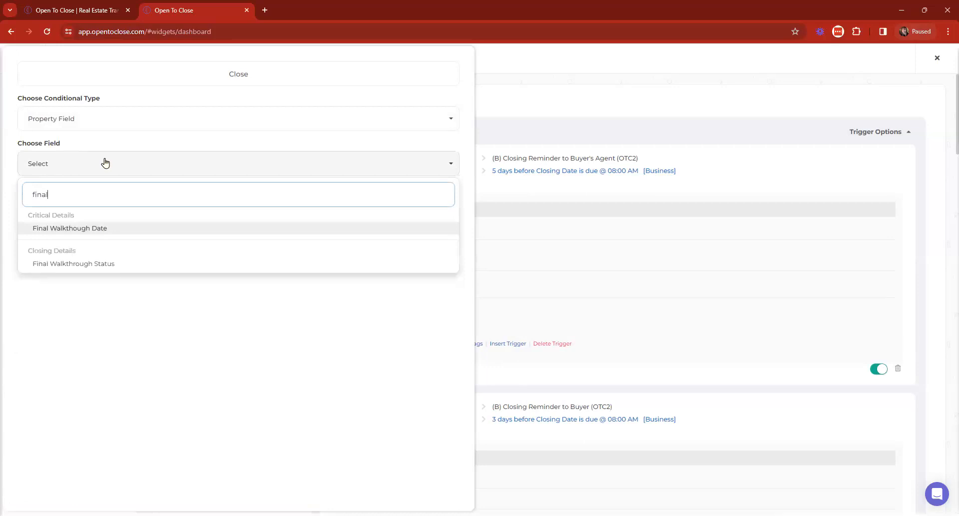
click(85, 227)
click(84, 212)
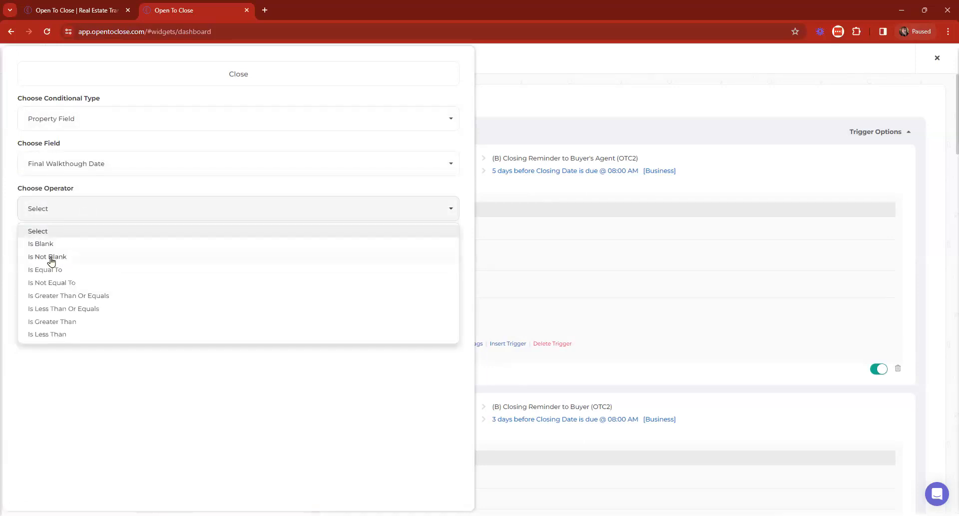
click(51, 257)
click(40, 291)
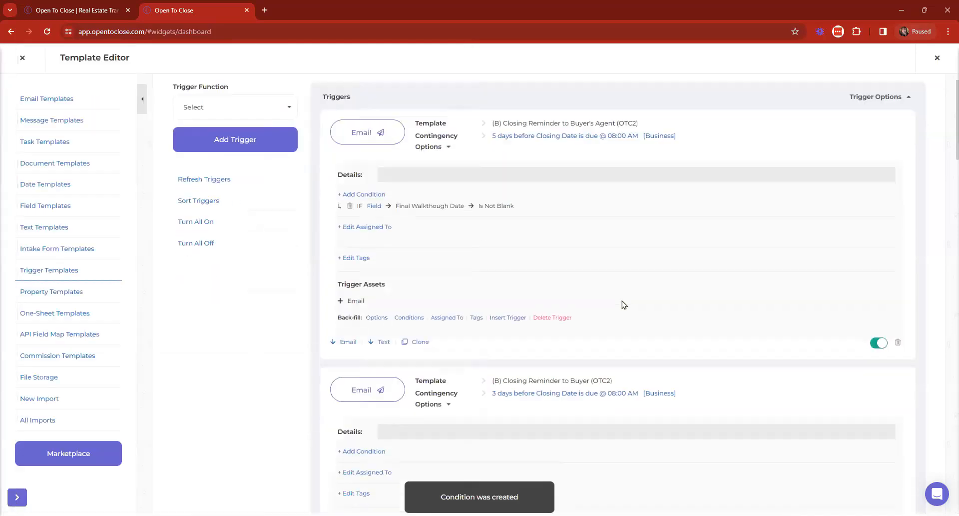
Step: Add the same Final Walkthough Date Is Not Blank condition to the Buyer reminder
scroll(323, 274, down, 4)
click(360, 242)
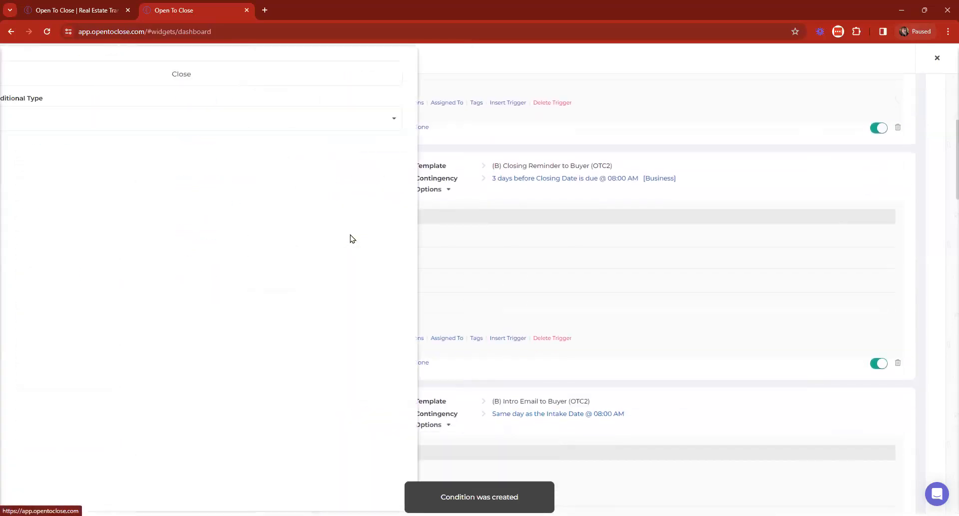
click(70, 120)
click(56, 184)
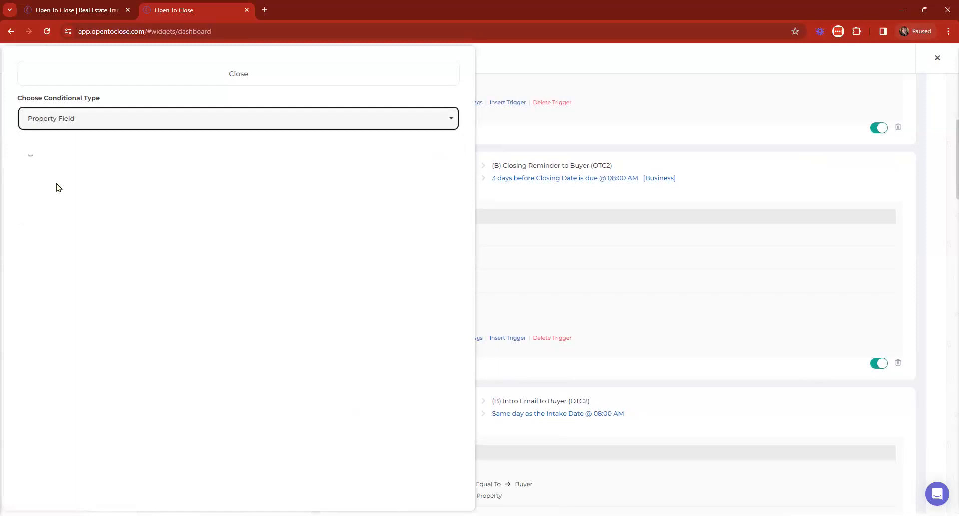
click(48, 171)
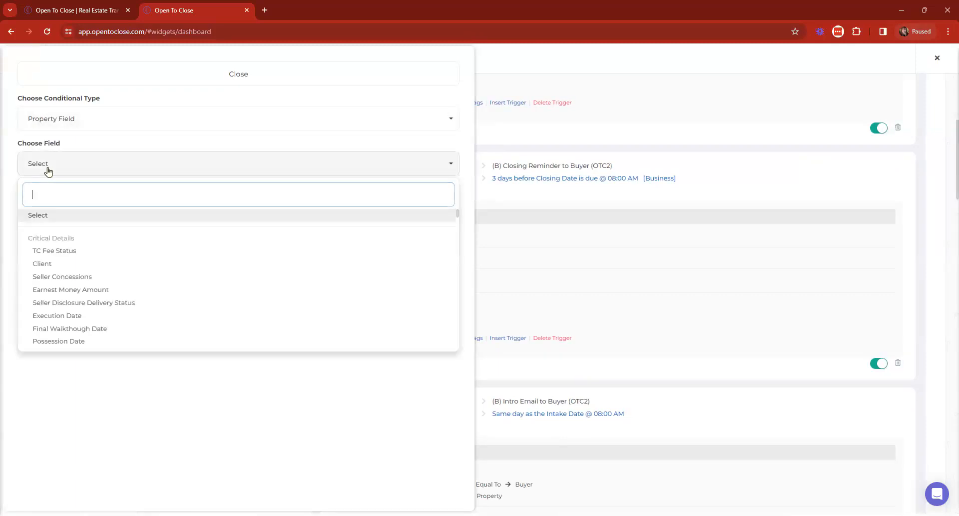
text(final)
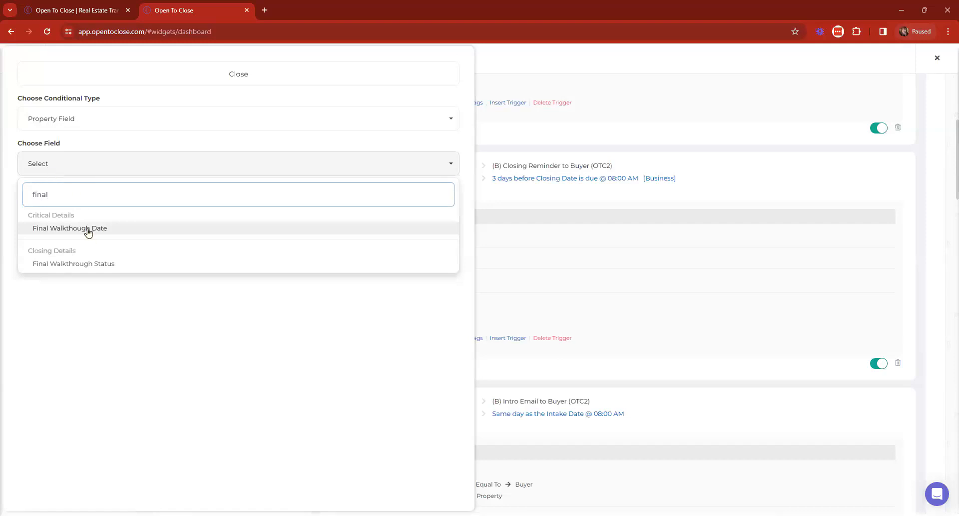
click(88, 230)
click(44, 213)
click(47, 257)
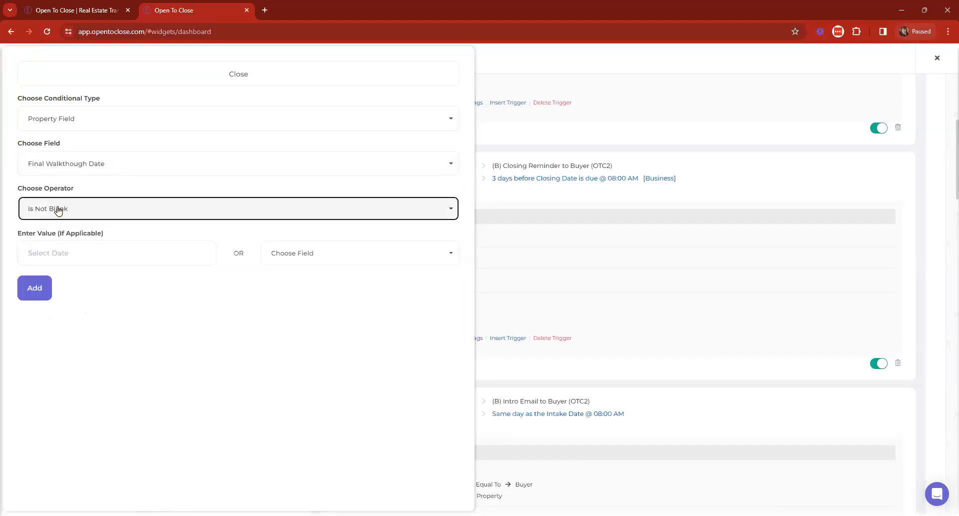
click(31, 293)
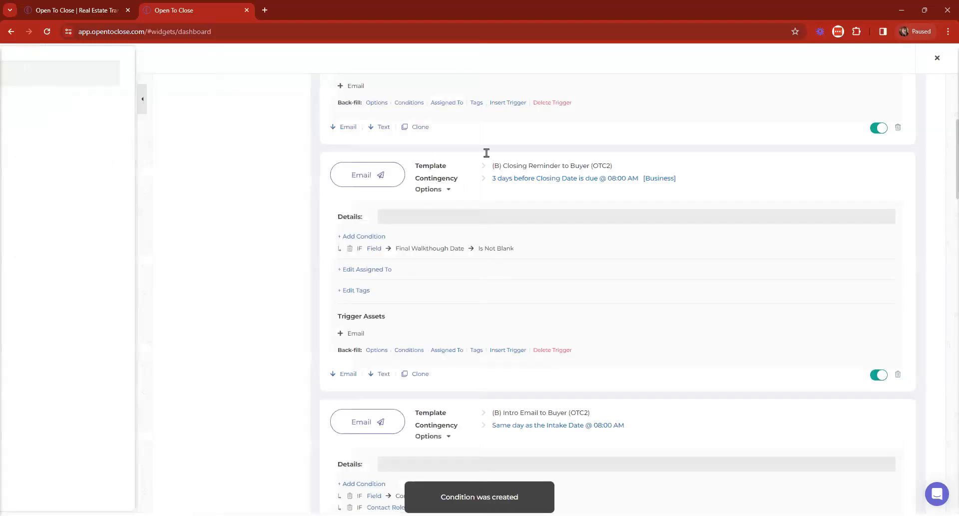
Step: Run the Insert Trigger back-fill for the Buyer's Agent reminder into existing properties
scroll(587, 241, up, 3)
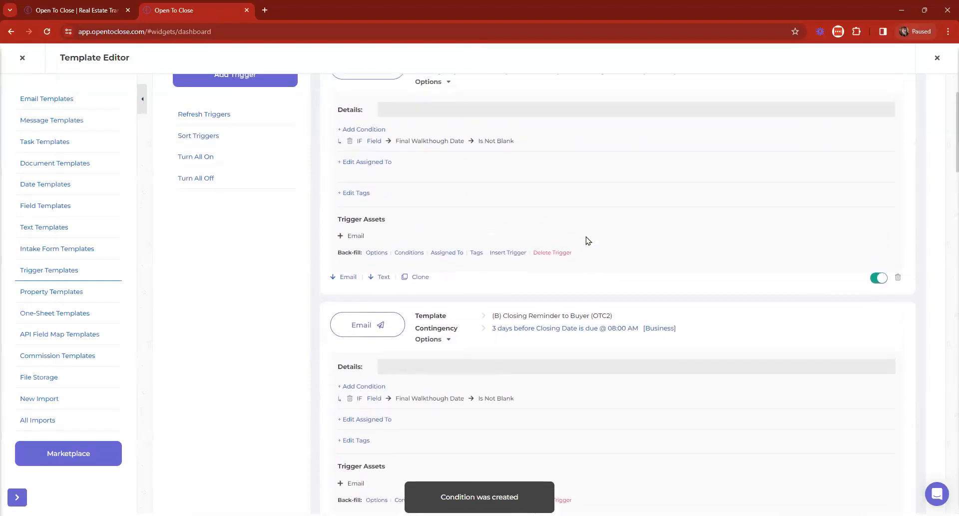
scroll(587, 241, up, 1)
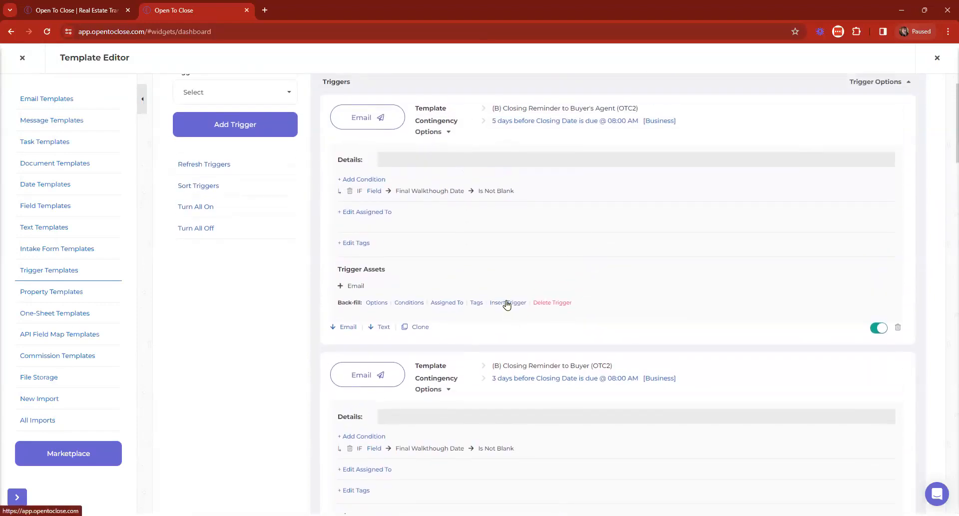
click(505, 302)
click(592, 164)
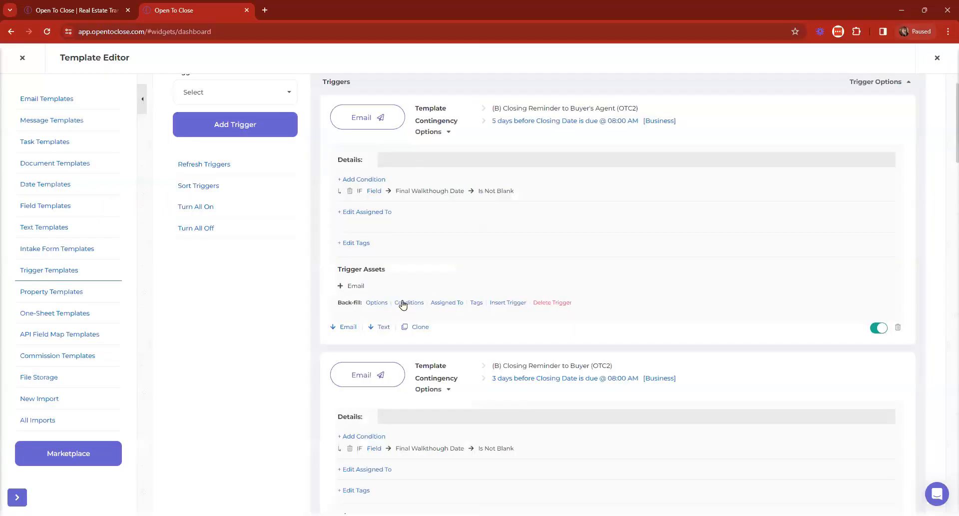
click(509, 303)
click(427, 132)
click(386, 207)
Step: Run the Insert Trigger back-fill for the Buyer reminder and close the Template Editor
scroll(555, 214, down, 1)
scroll(555, 214, down, 4)
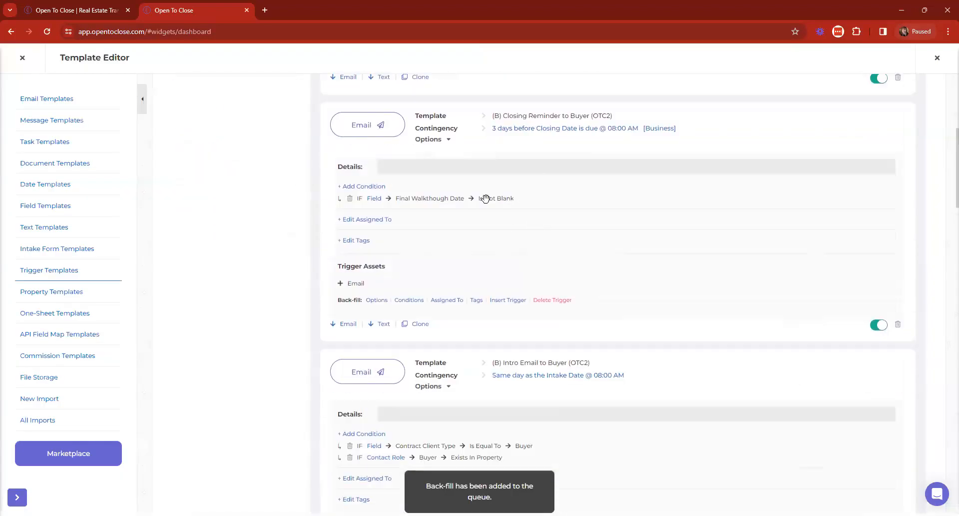
click(510, 302)
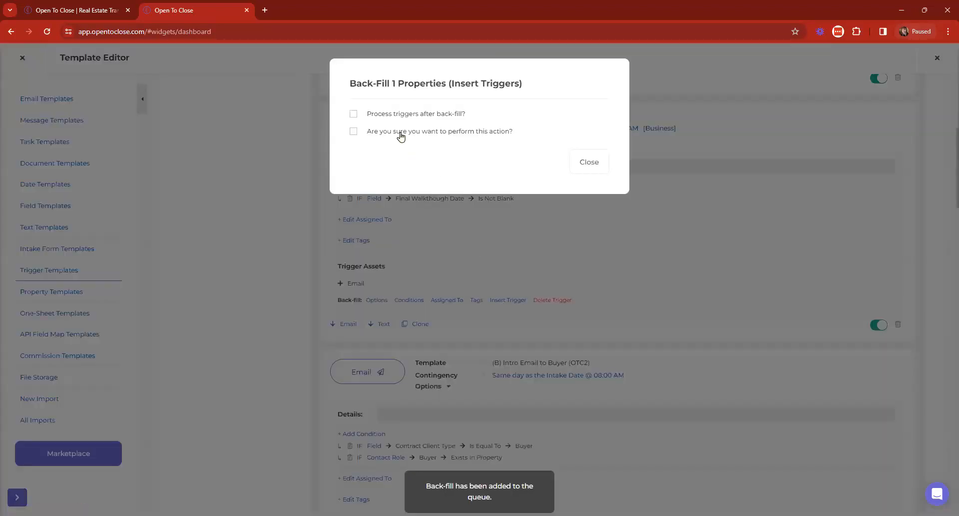
click(399, 133)
click(383, 209)
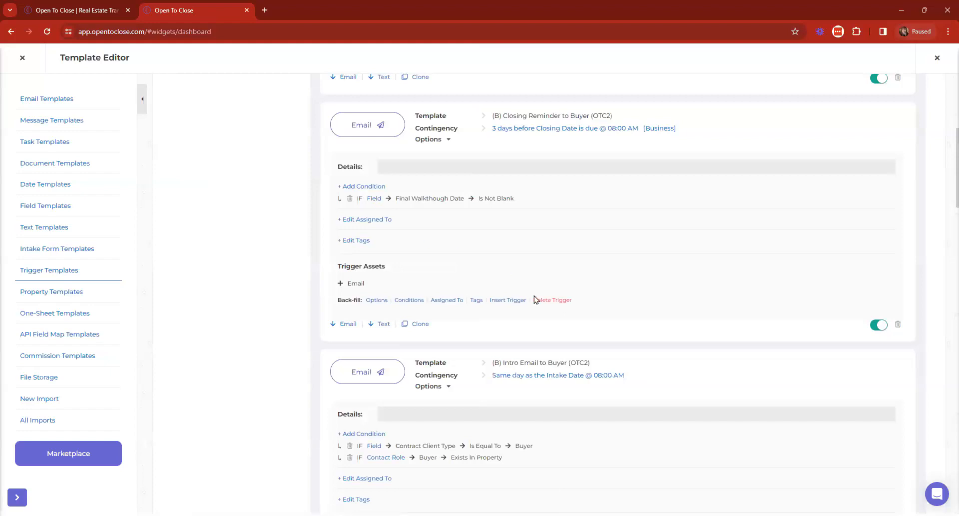
scroll(698, 346, up, 6)
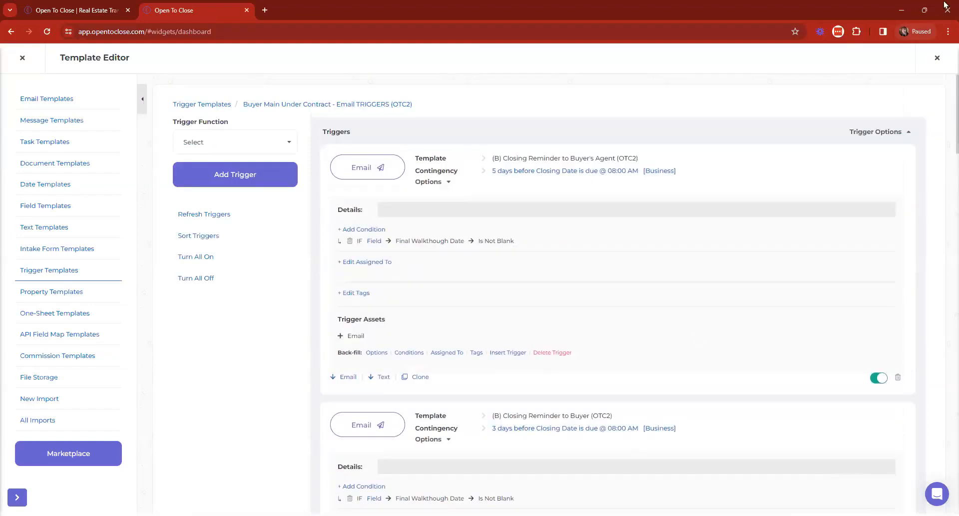
click(934, 59)
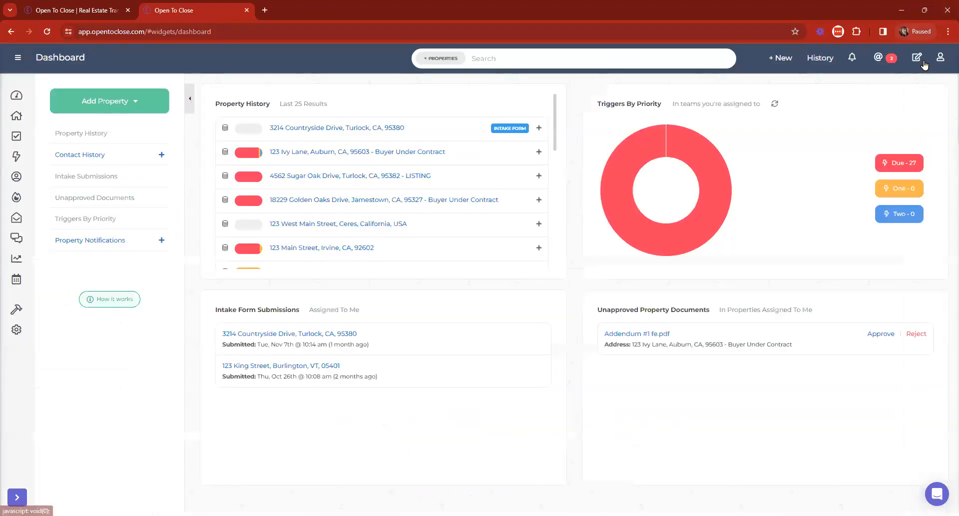
Step: Open 123 Ivy Lane and review its Incomplete, In Process and Ready To Go triggers
click(319, 153)
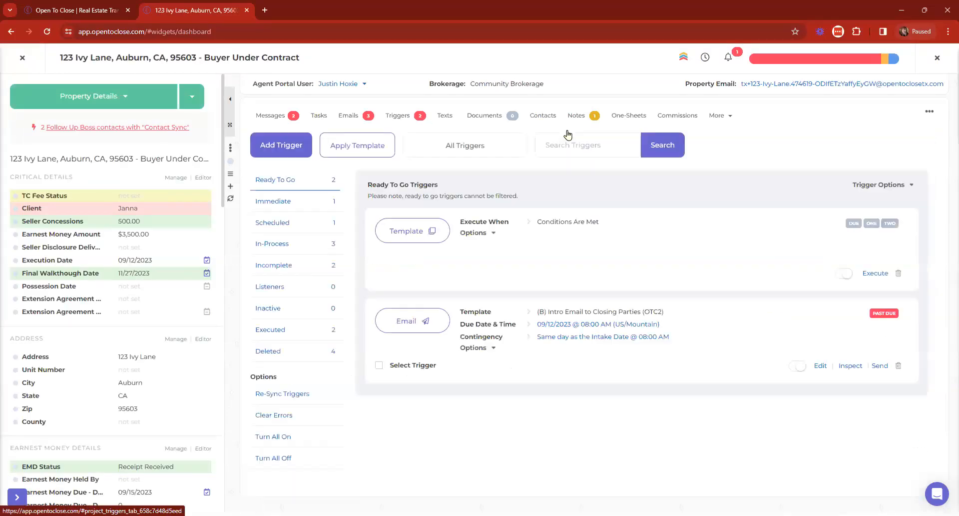
click(283, 263)
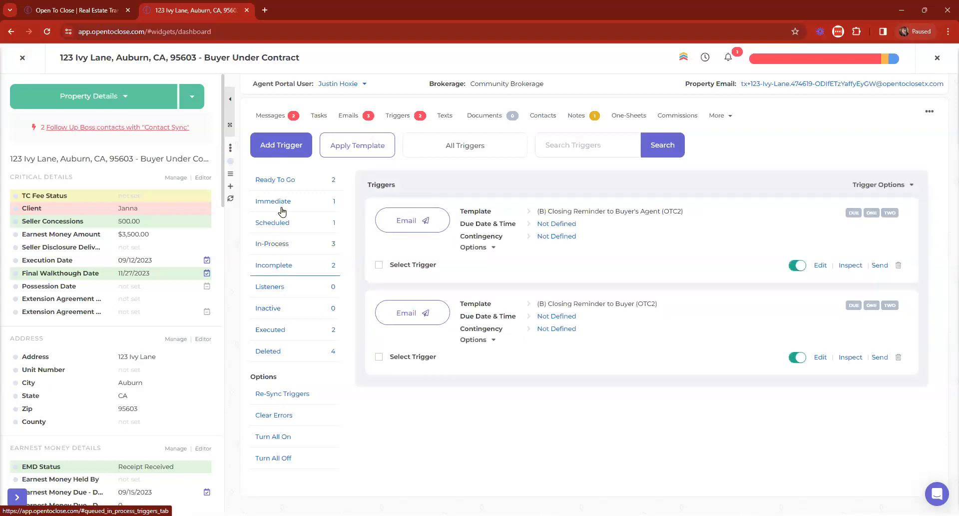
click(276, 245)
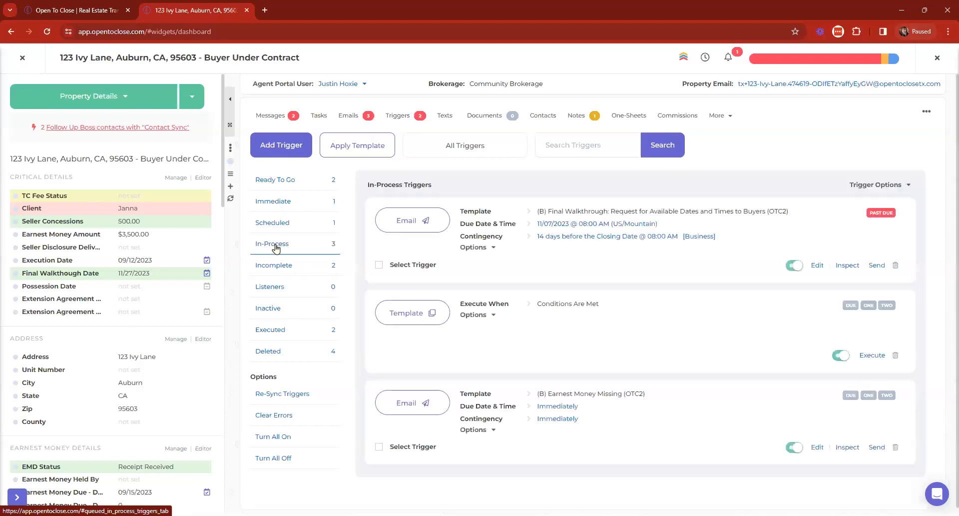
click(276, 180)
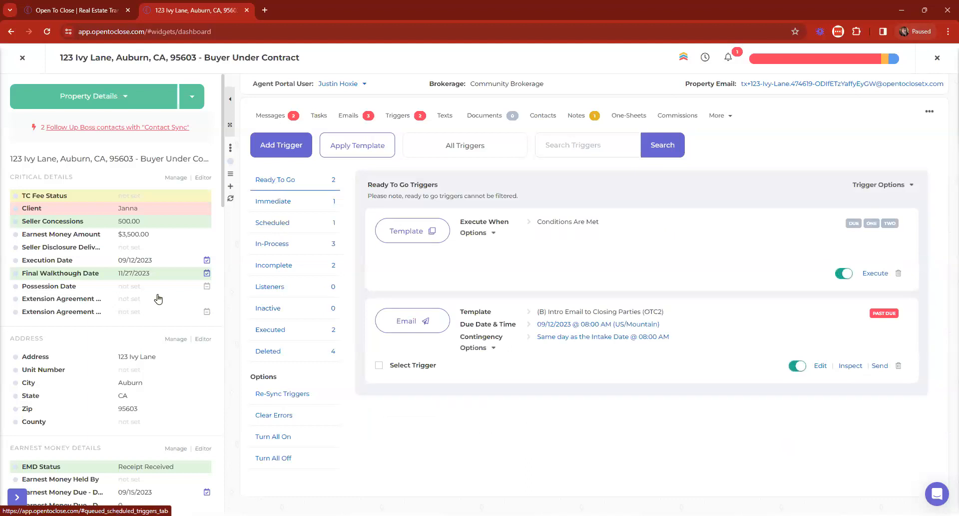
scroll(158, 299, down, 15)
scroll(128, 313, down, 3)
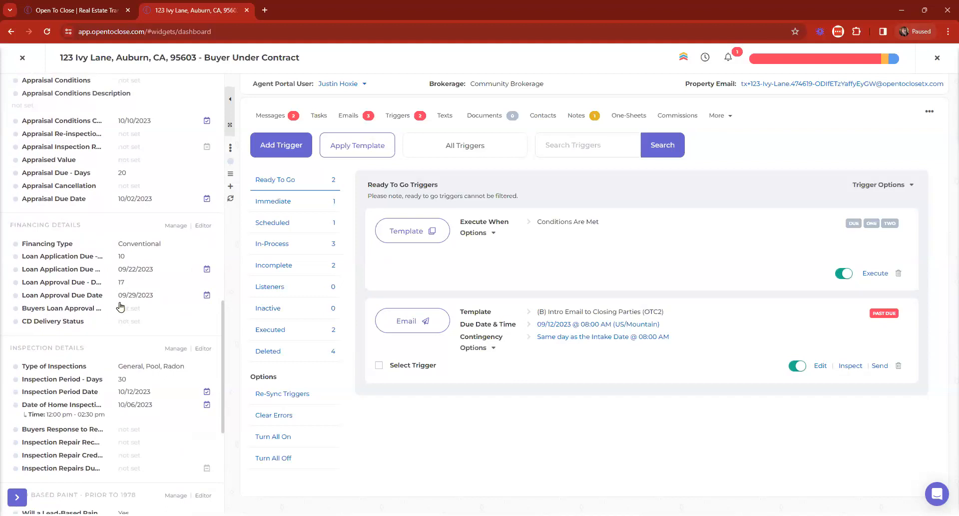
scroll(120, 306, up, 4)
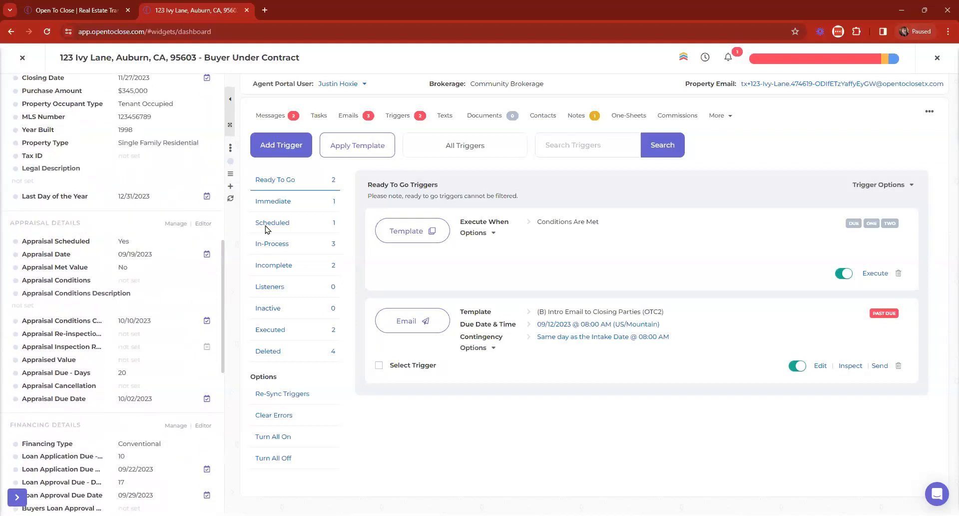
Step: Try a field search for 'f', then close the property back to the dashboard
key(ctrl+f)
text(final)
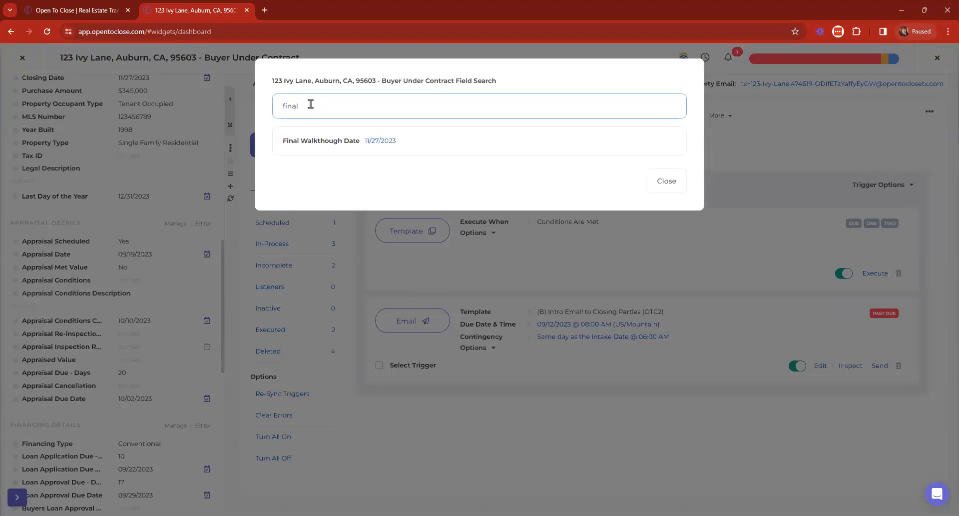
click(667, 181)
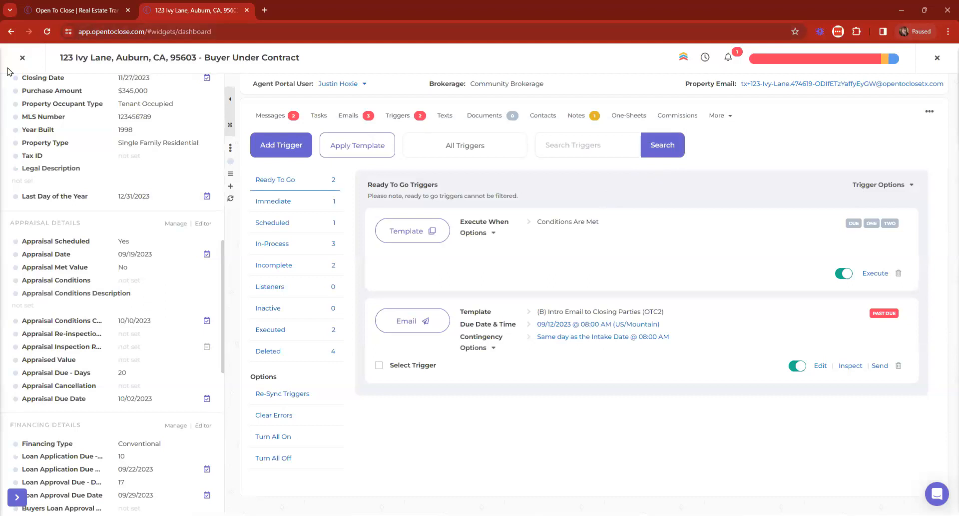
click(22, 59)
Step: Back-fill the options of the first two closing reminder triggers into existing properties
mouse_move(17, 310)
click(89, 315)
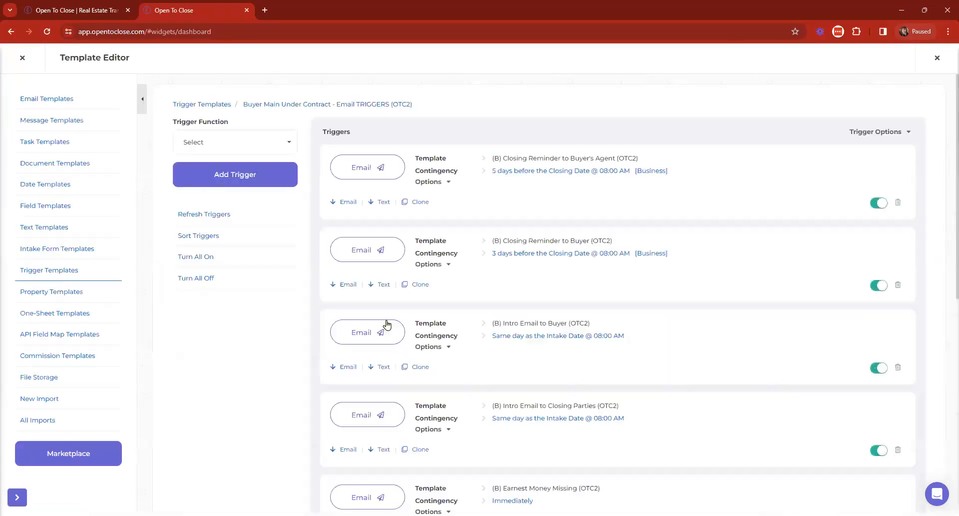
click(888, 132)
scroll(431, 252, down, 2)
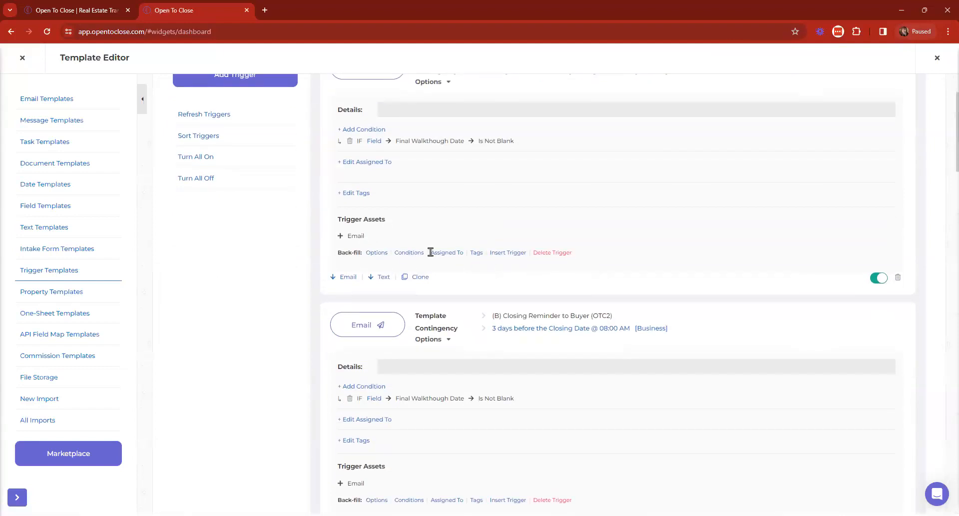
click(376, 253)
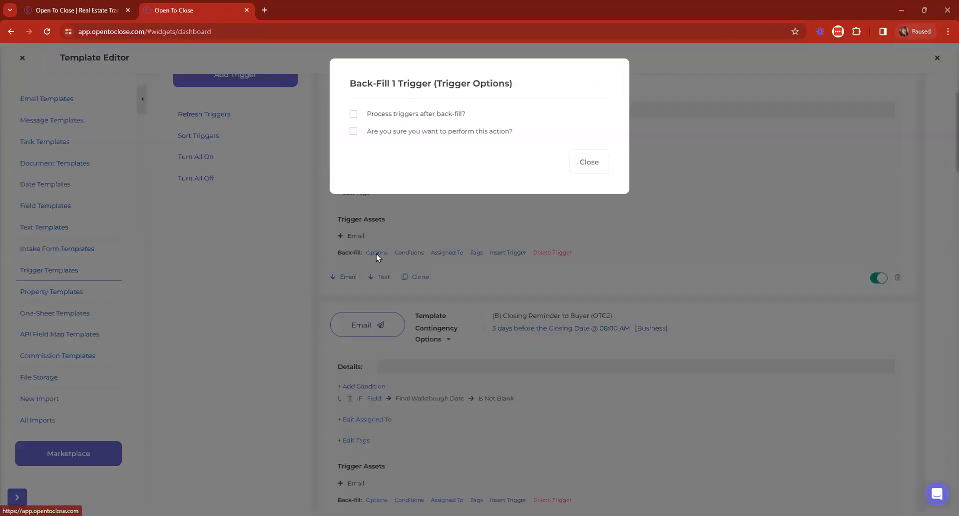
click(431, 131)
click(383, 206)
scroll(385, 418, down, 2)
click(375, 400)
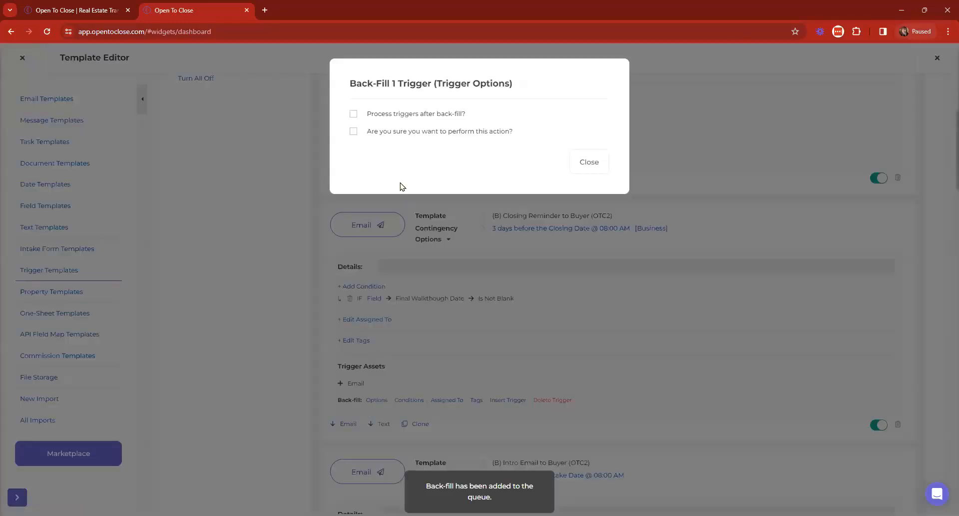
click(388, 133)
click(382, 208)
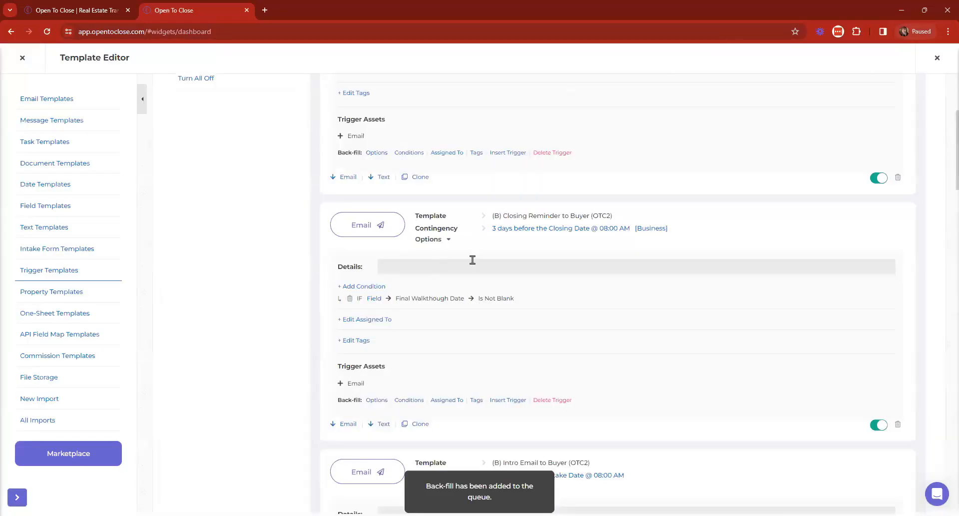
Step: Back-fill the conditions of both closing reminder triggers into existing properties
click(414, 152)
click(403, 132)
click(378, 220)
click(407, 401)
click(372, 133)
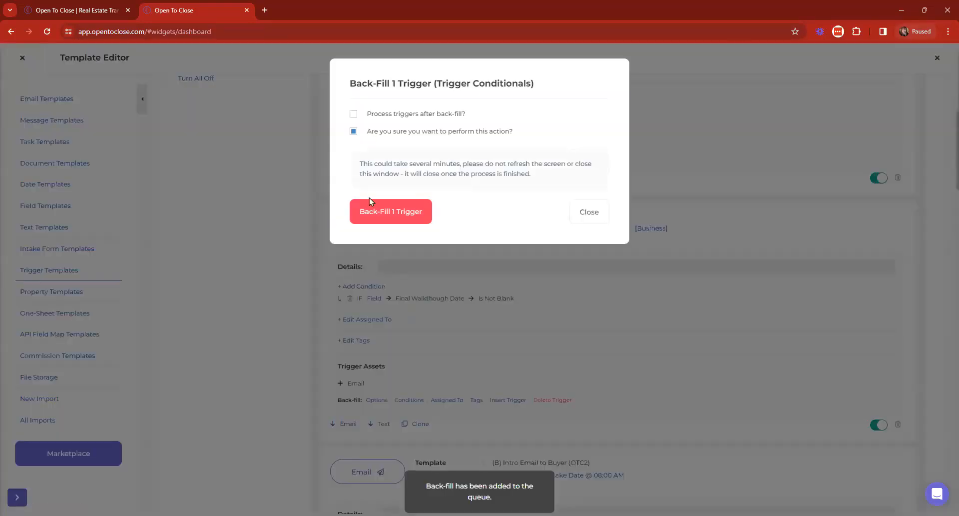
click(369, 220)
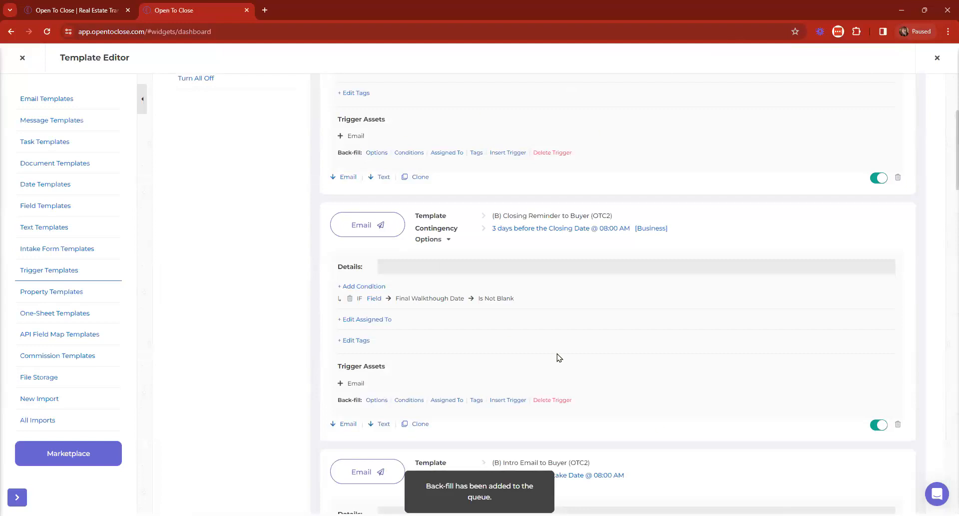
scroll(893, 108, up, 4)
Step: Check 123 Ivy Lane's triggers to confirm both closing reminders are scheduled
click(938, 57)
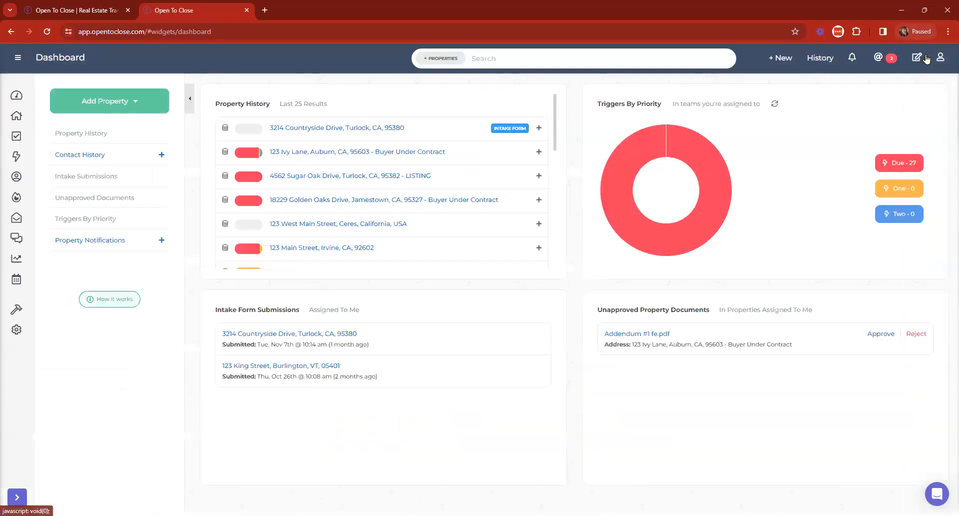
click(329, 152)
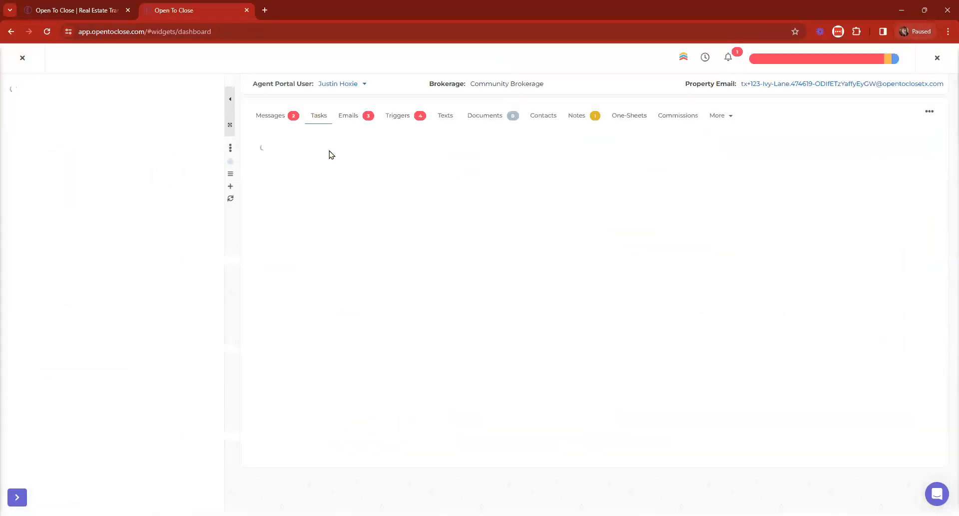
click(396, 118)
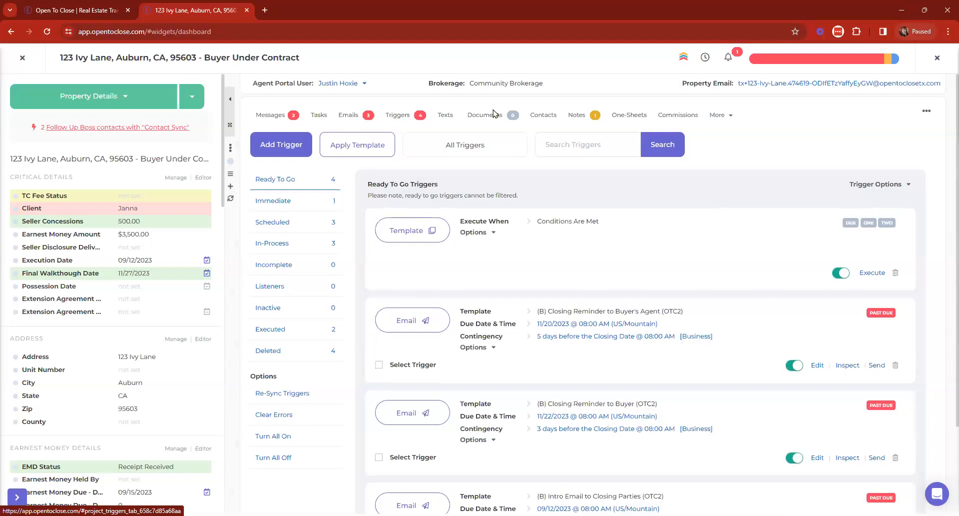
scroll(630, 214, down, 2)
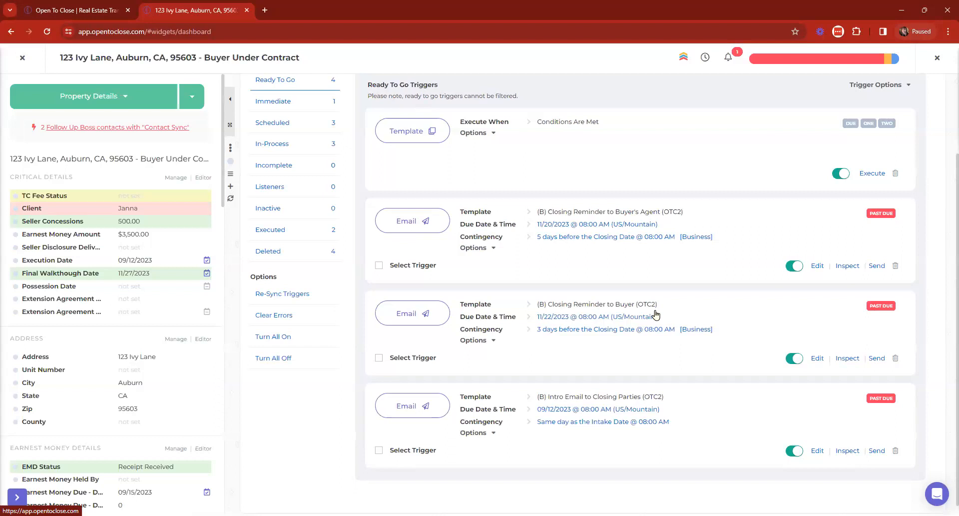
Step: Close the property and go to Tools > Templates
click(22, 57)
mouse_move(21, 320)
click(58, 316)
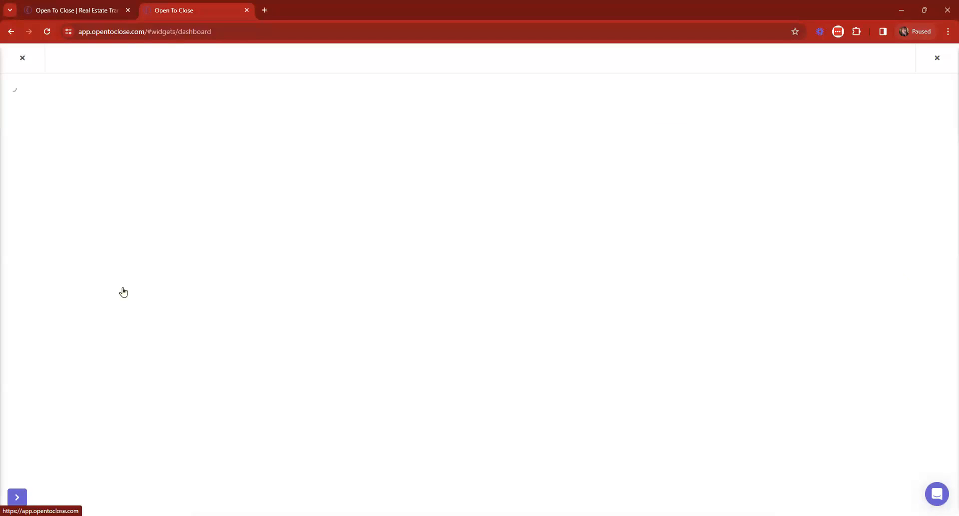
Step: Edit the Buyer Main Under Contract email triggers with all details expanded, cancelling the conditions and options back-fill prompts
click(329, 192)
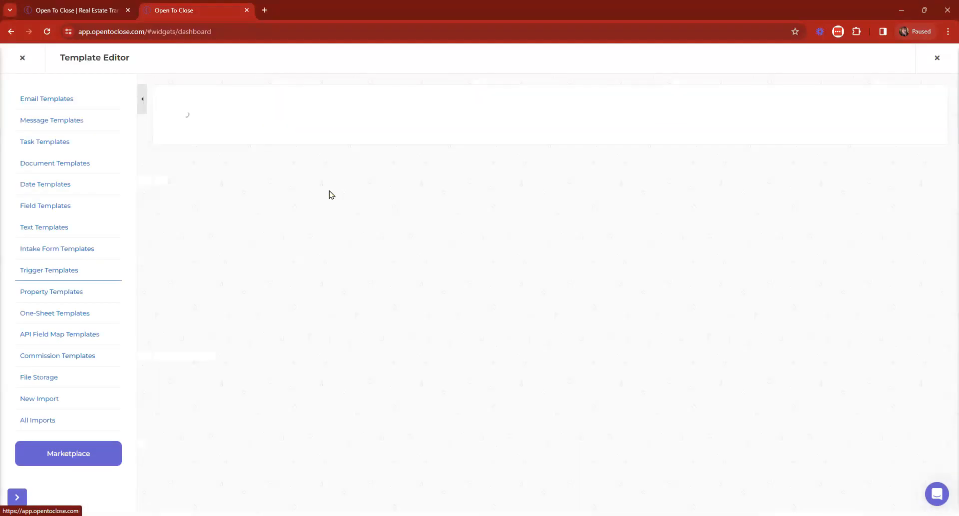
click(887, 132)
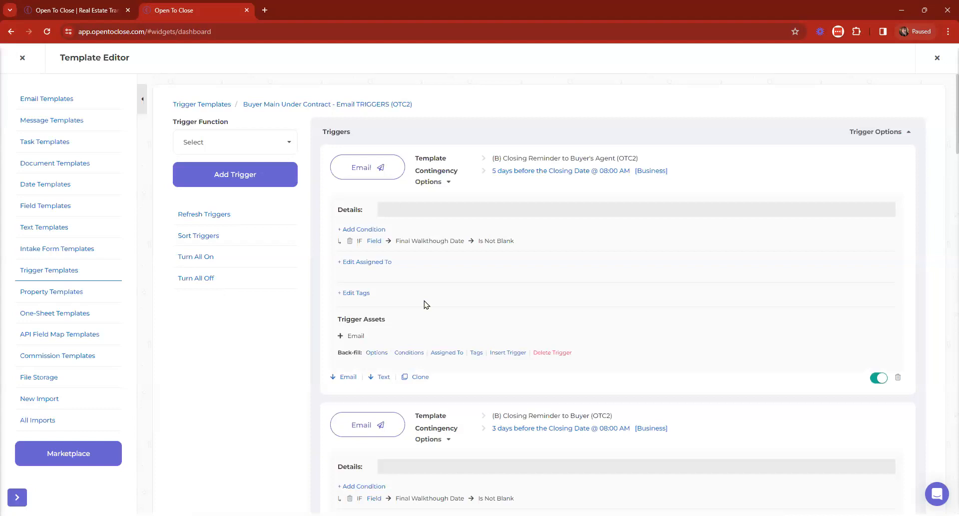
click(409, 352)
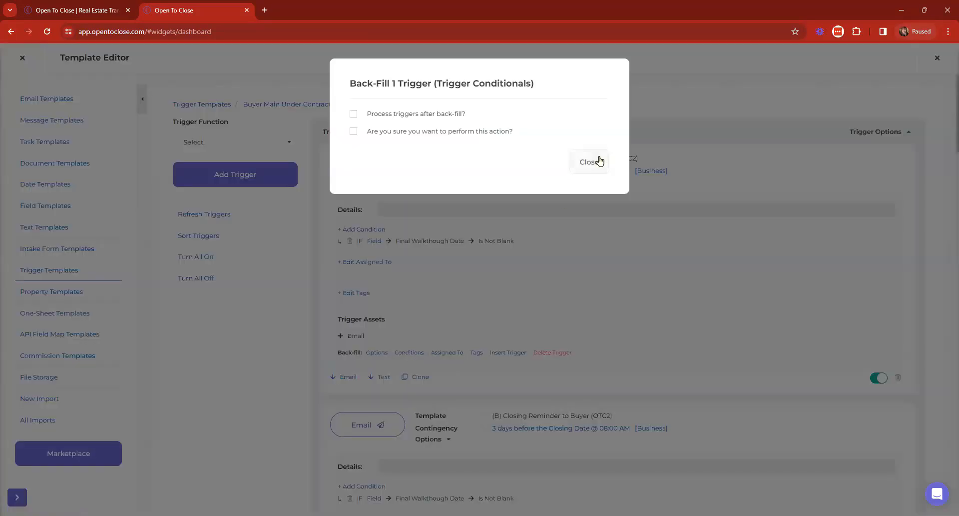
click(599, 160)
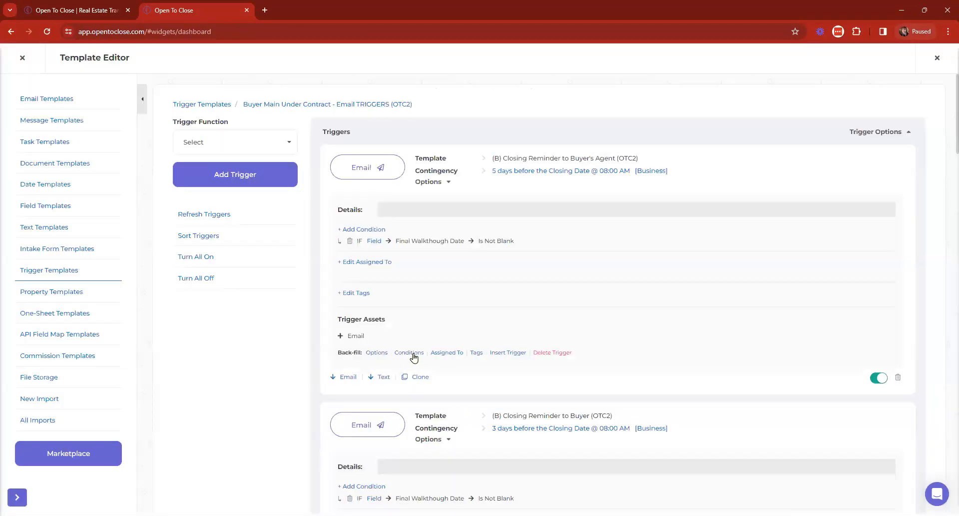
click(376, 352)
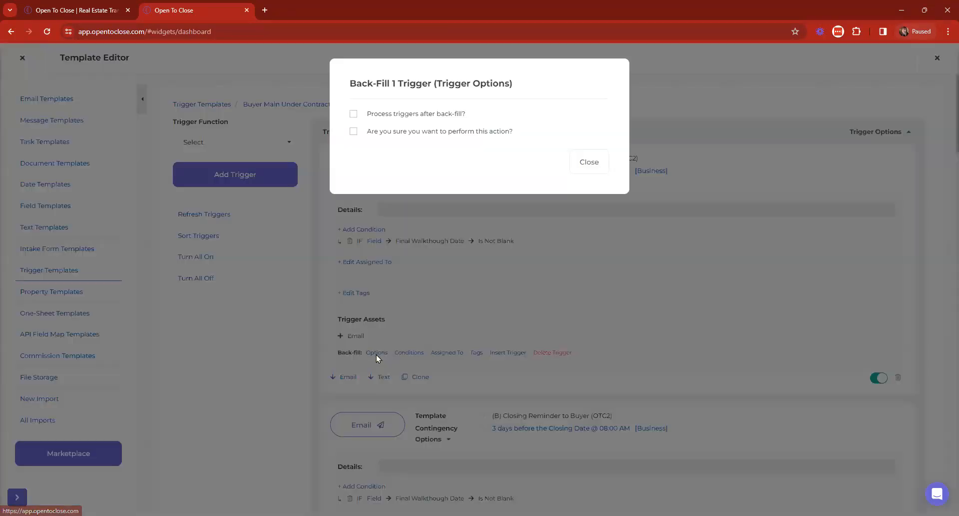
click(582, 167)
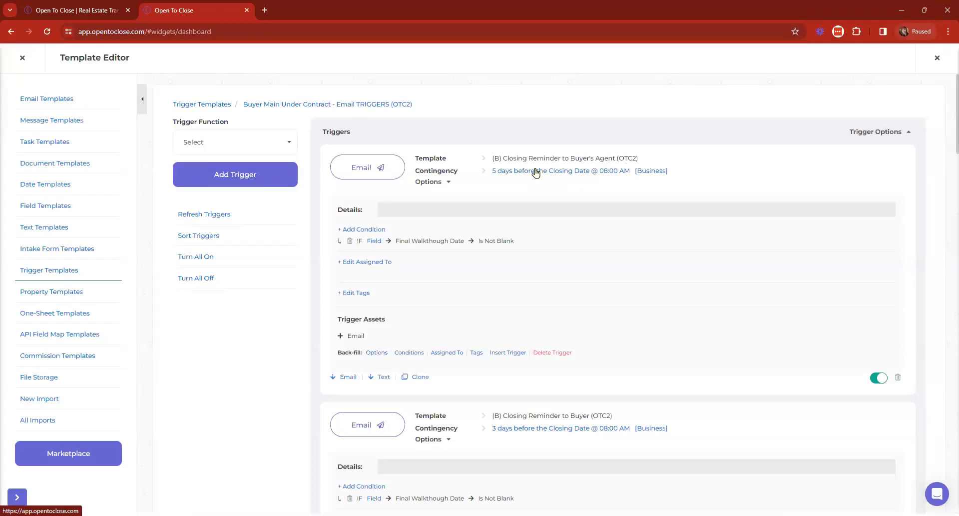
Step: Change the Buyer's Agent reminder from 5 to 3 days before Closing Date, then close the editor
click(536, 172)
double_click(769, 123)
text(3)
click(510, 359)
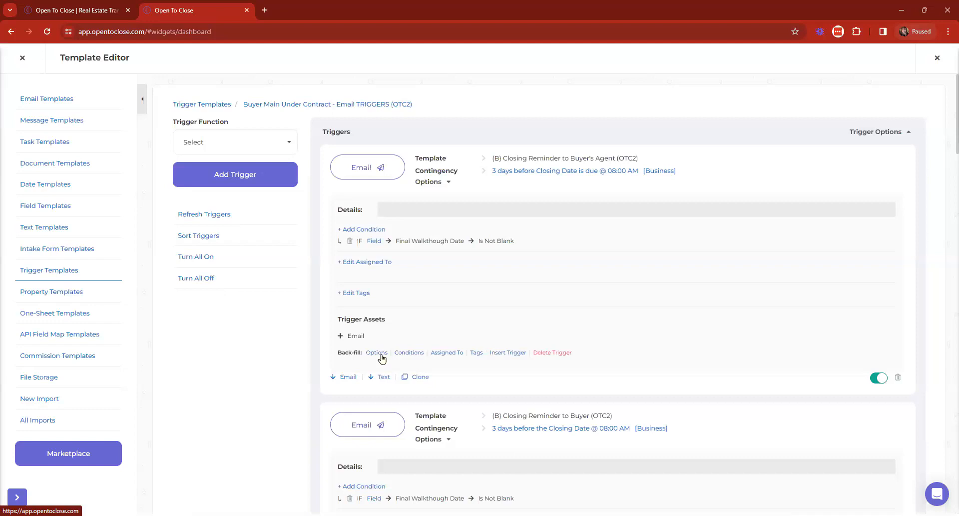
click(33, 71)
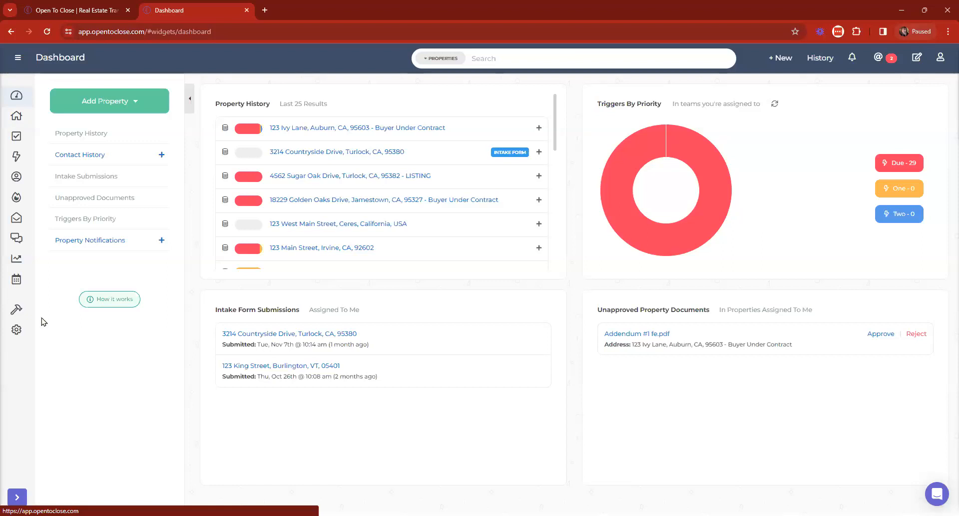
Step: Go from Email Templates to the Field Editor to view Critical Details and Address fields
click(75, 319)
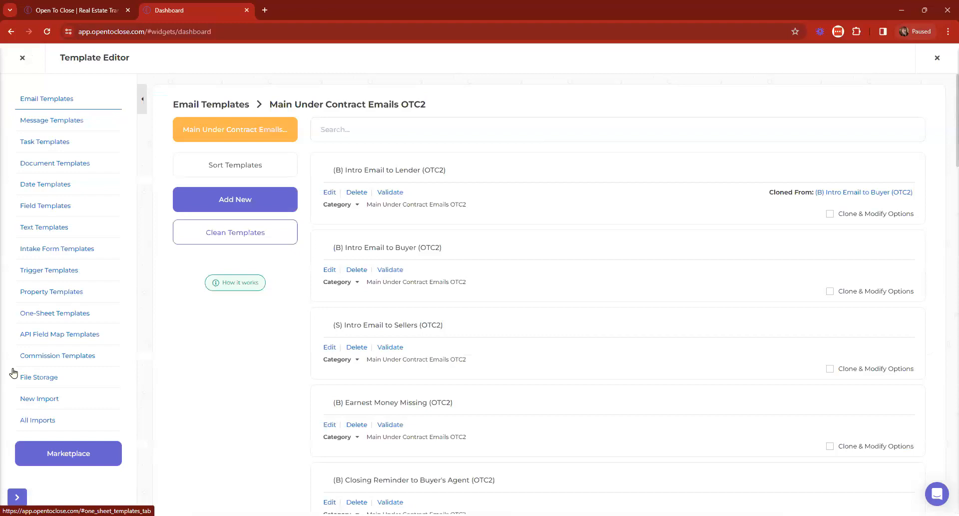
click(61, 315)
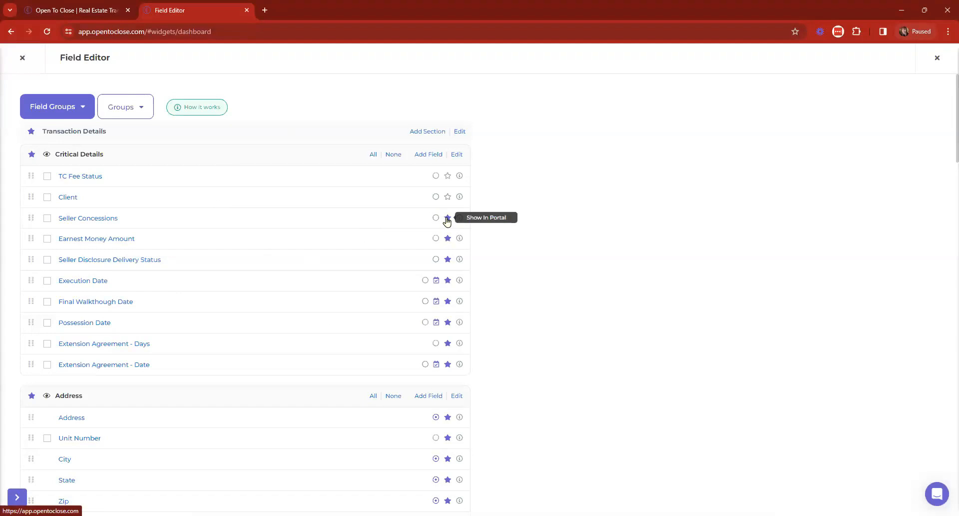
Step: Close the Field Editor to move on to the Intake Form Templates
click(22, 58)
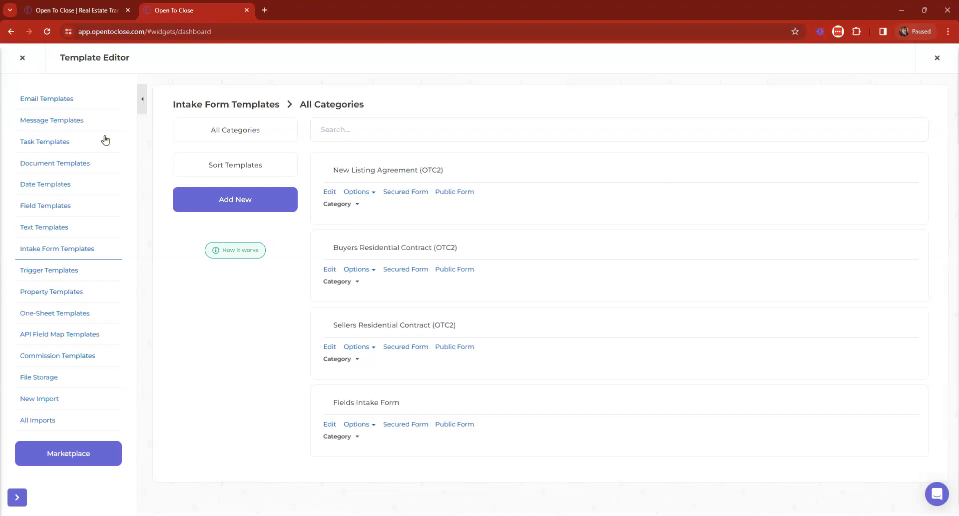
Step: Review the New Listing Agreement intake form, then close the Template Editor to the dashboard
click(330, 192)
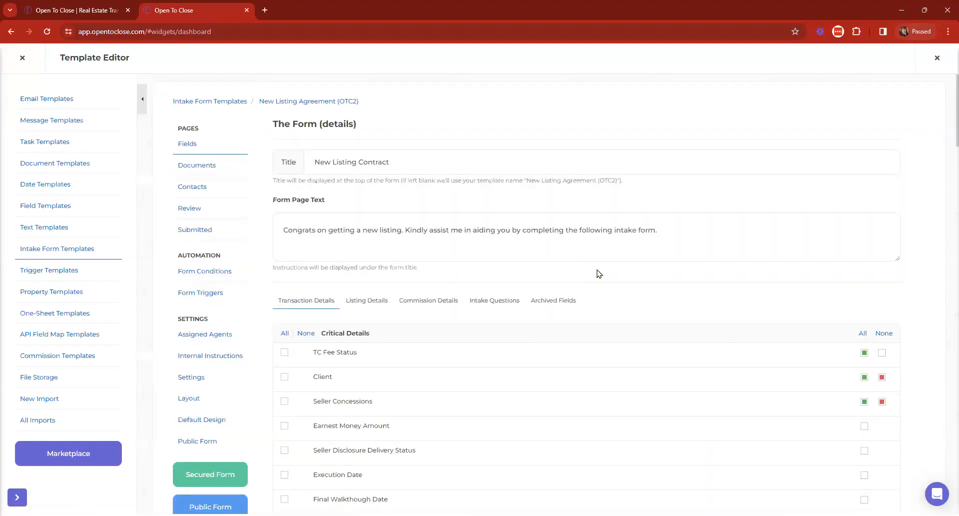
scroll(600, 273, down, 3)
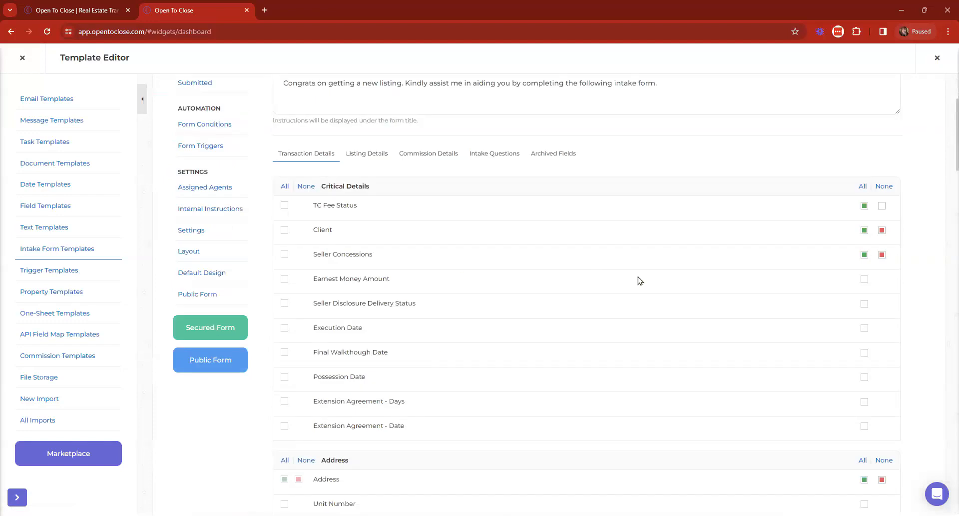
scroll(454, 298, up, 3)
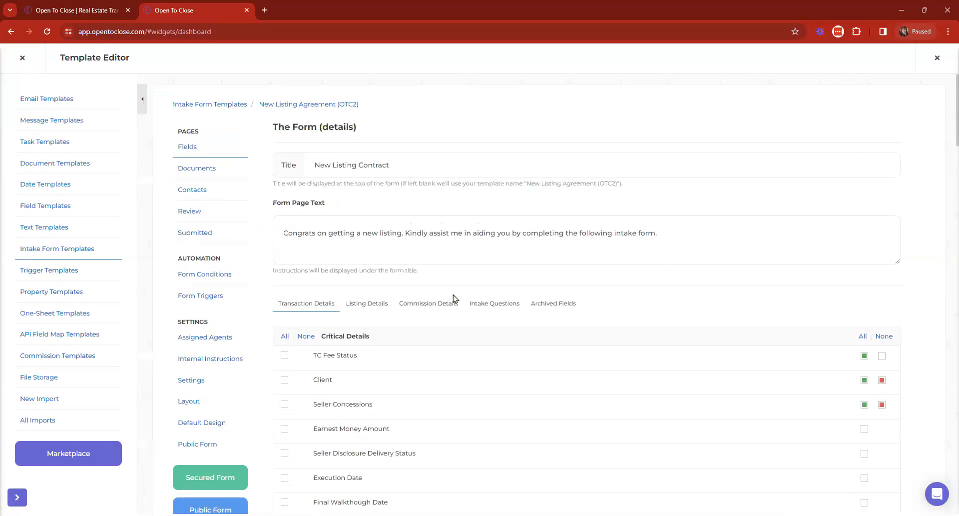
click(22, 59)
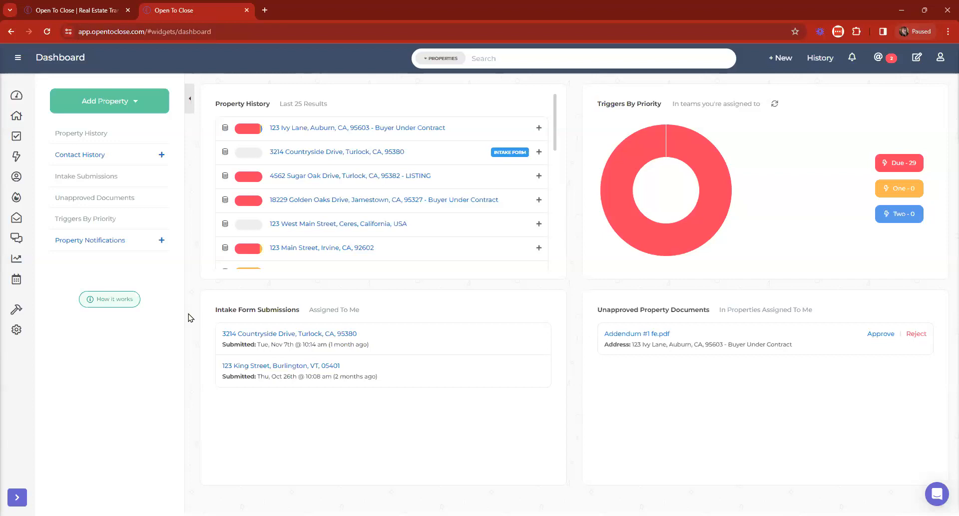
click(328, 176)
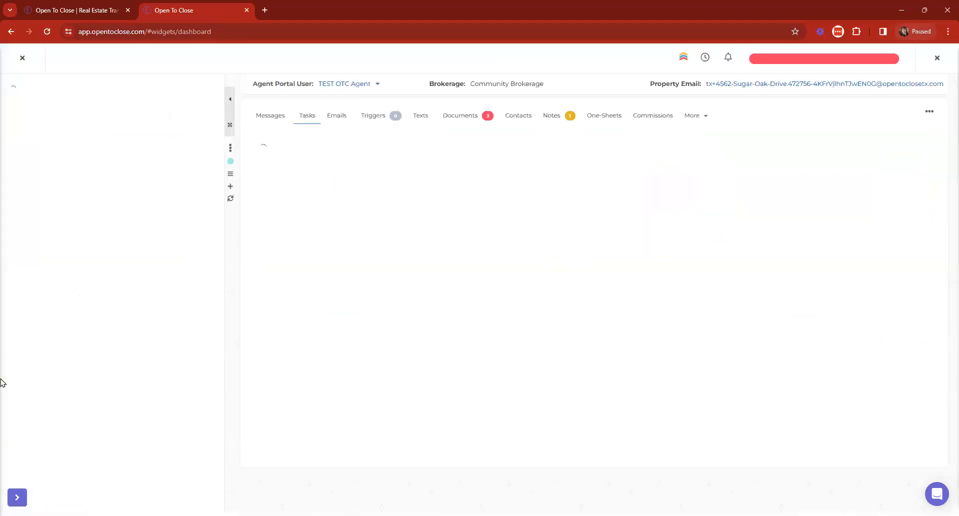
click(189, 102)
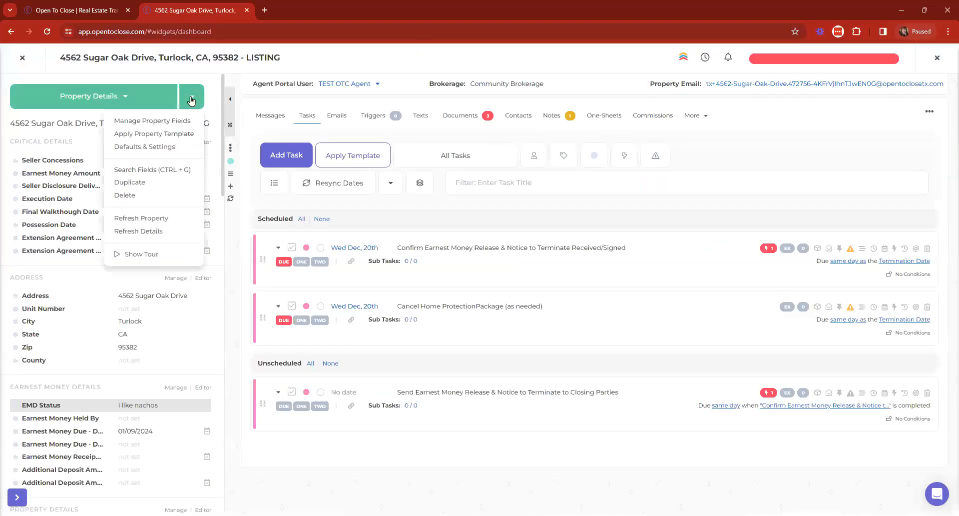
click(137, 180)
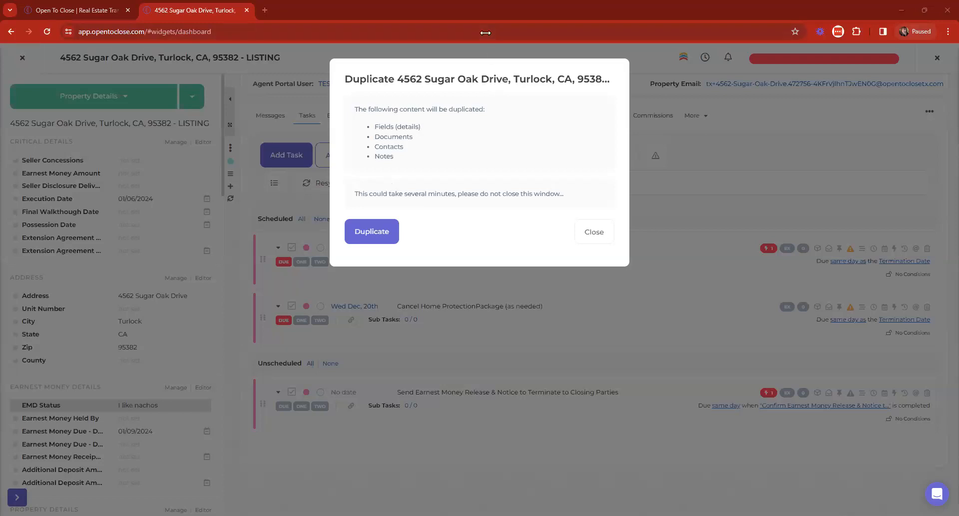
click(581, 238)
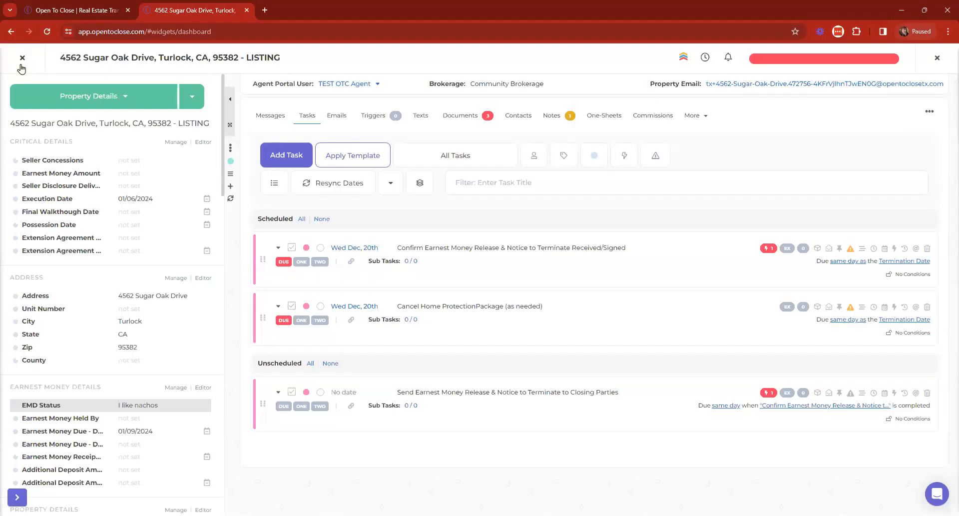
click(22, 58)
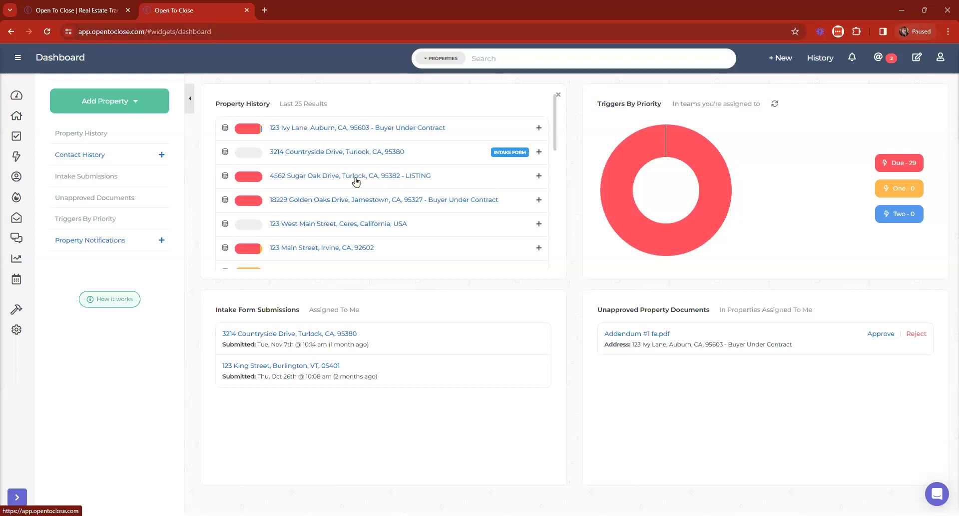
click(783, 58)
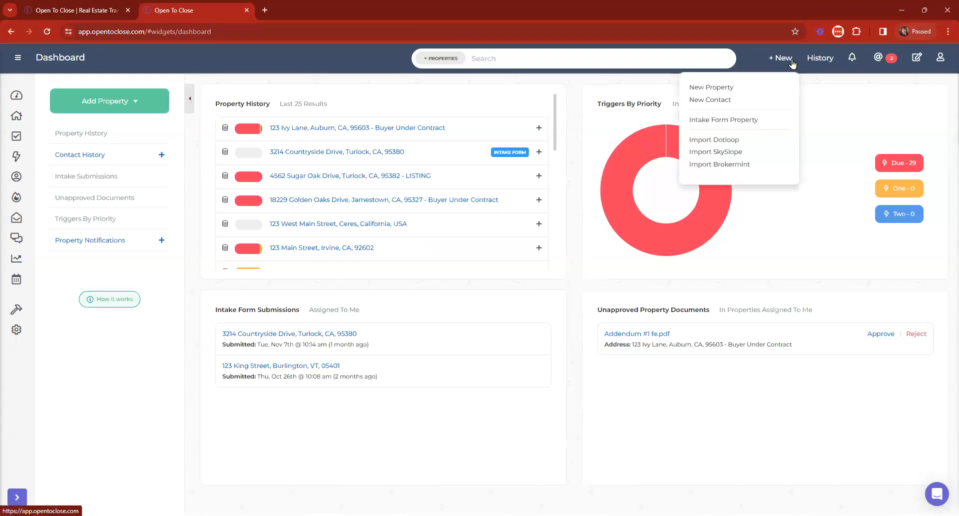
click(746, 122)
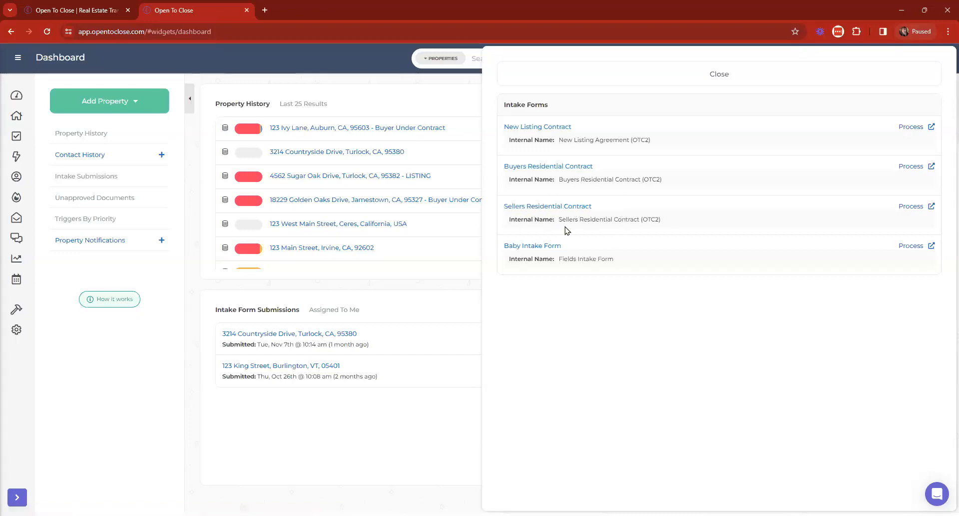
click(644, 66)
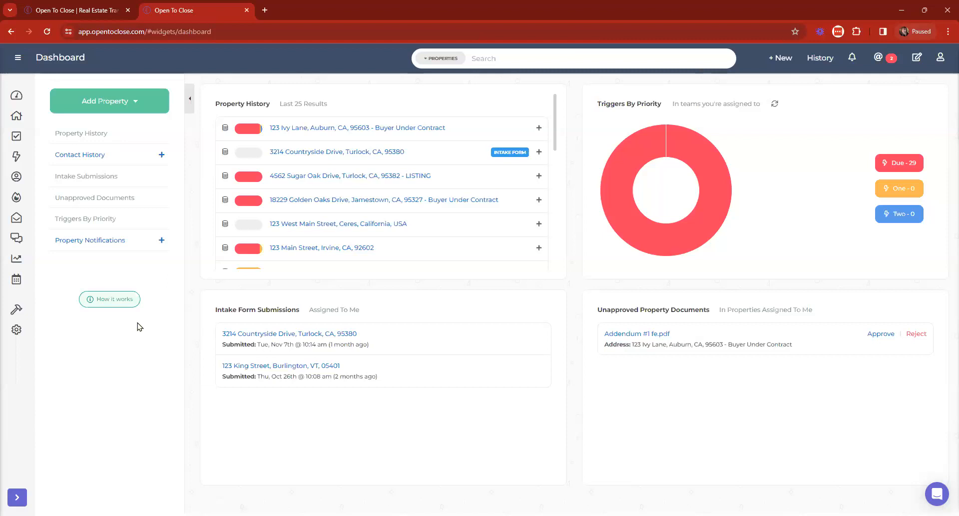
Step: Expand the sidebar and open Settings > Organization & Users
click(18, 57)
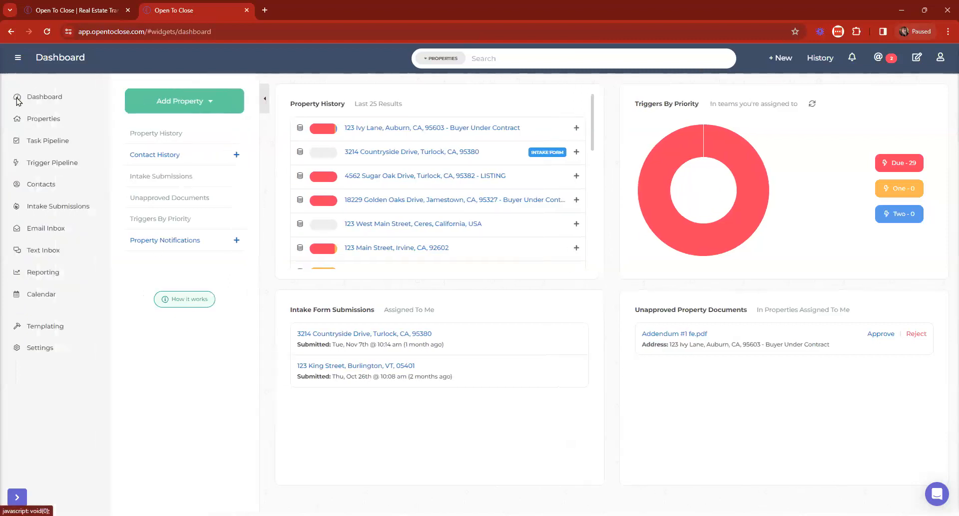
click(46, 350)
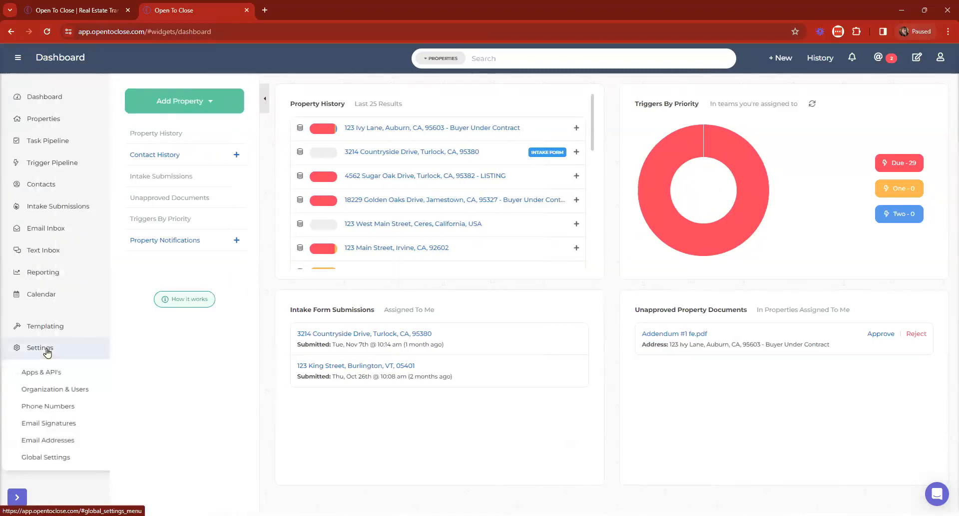
click(81, 389)
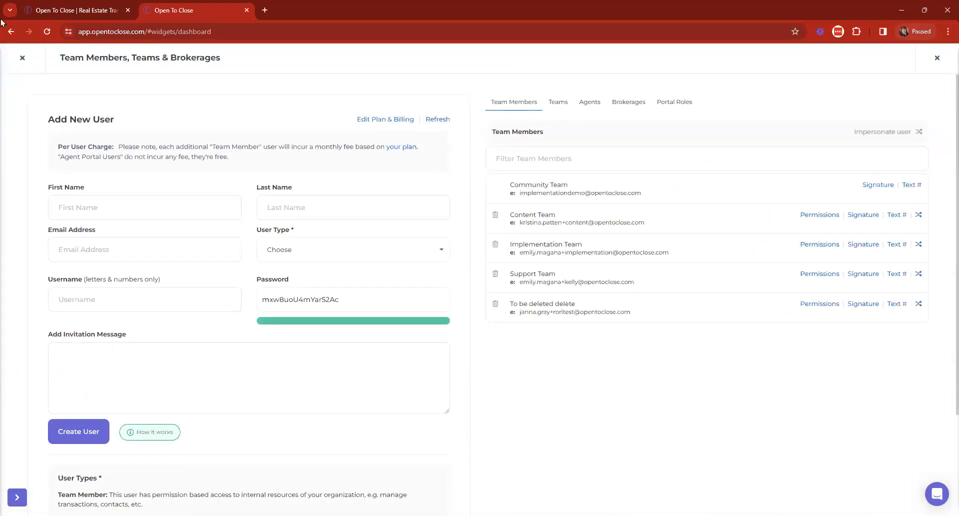
click(22, 58)
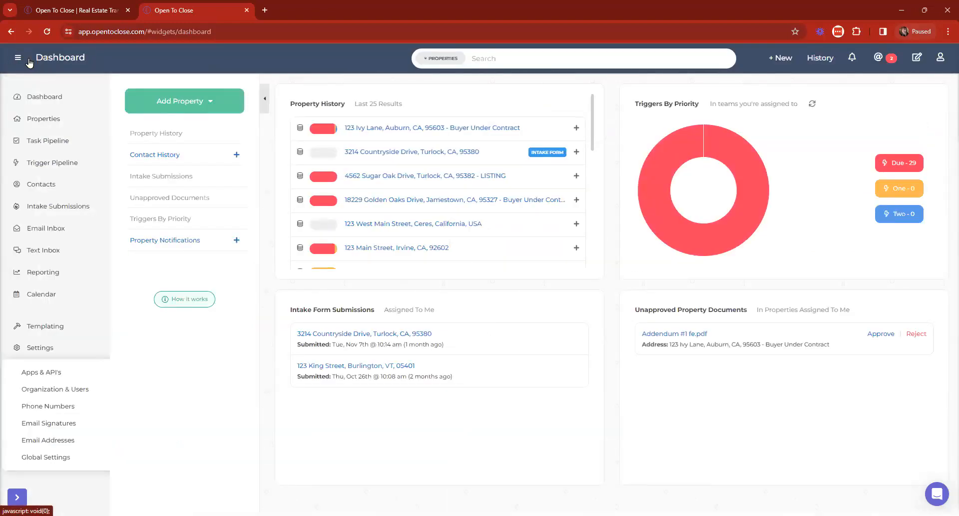
click(56, 389)
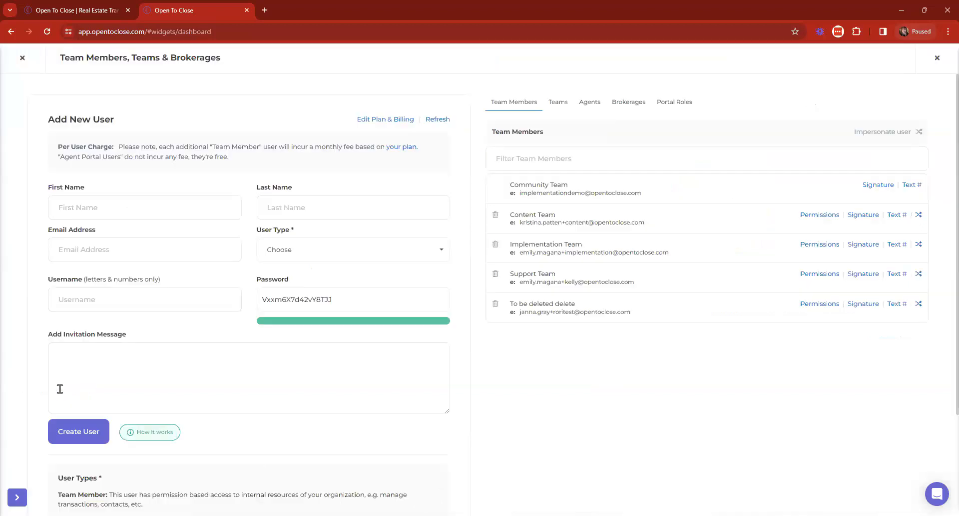
Step: Set the new user's type to Agent Portal User in the Add New User form
drag(42, 120, 182, 121)
click(318, 248)
click(288, 299)
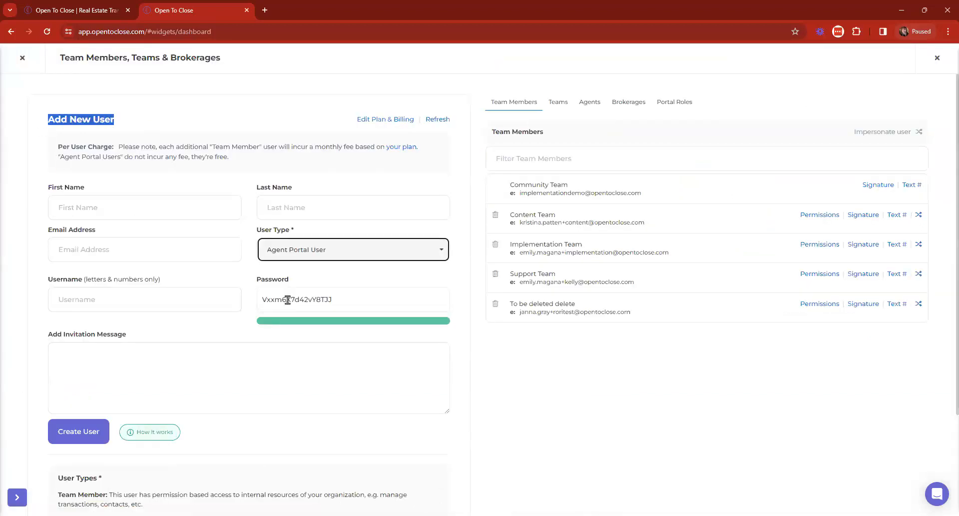
click(149, 376)
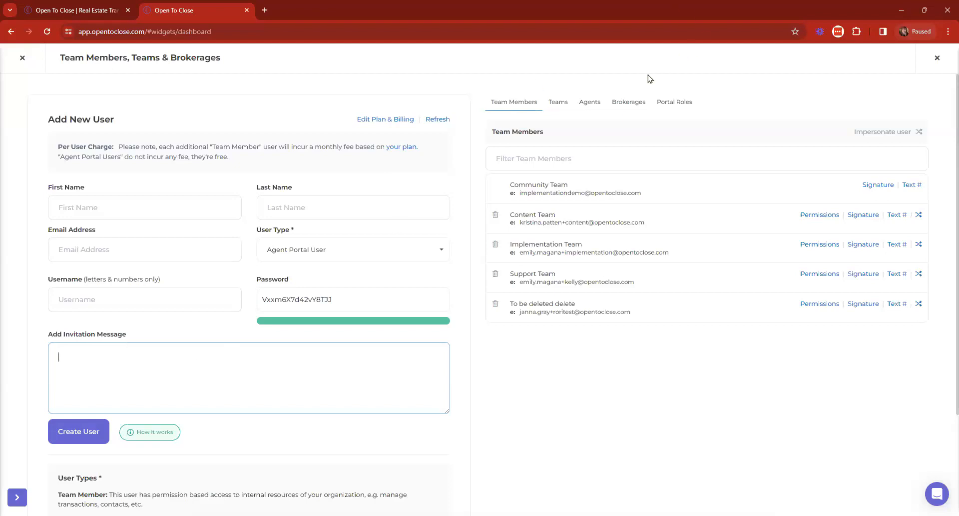
Step: List the Agent Portal Users and view the second agent's intake forms
click(592, 103)
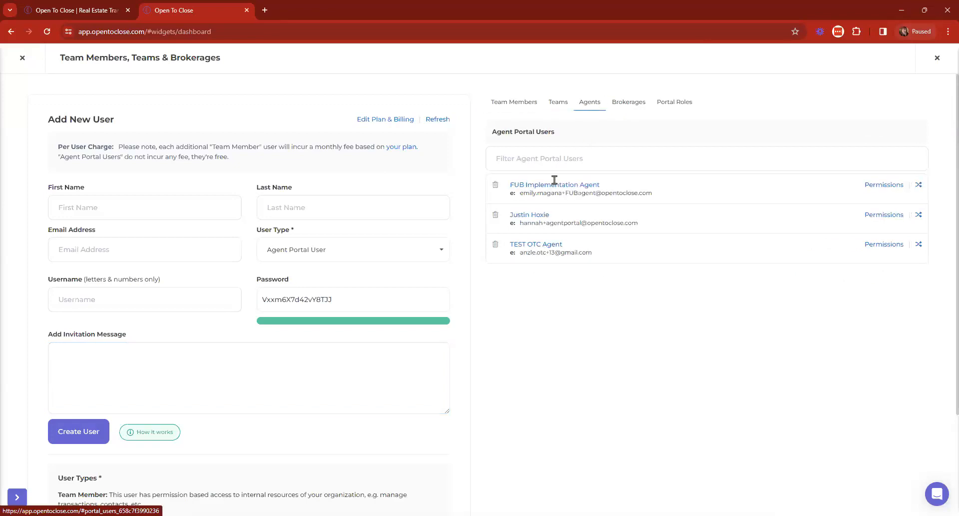
click(529, 215)
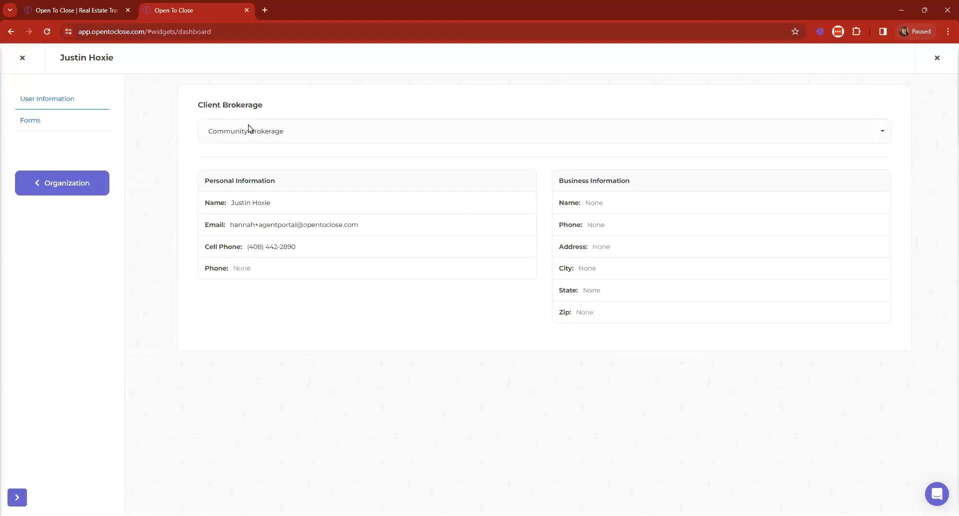
click(63, 122)
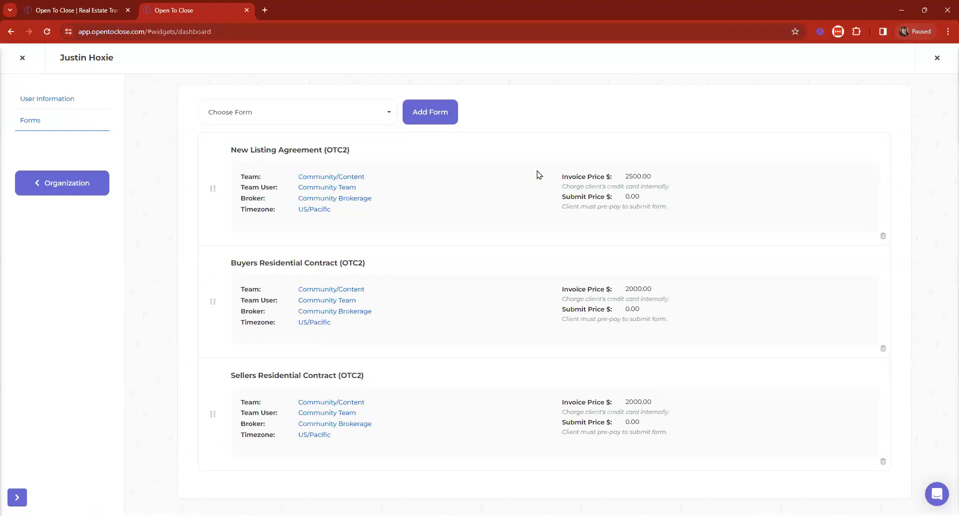
click(22, 57)
Step: Check the first agent's intake forms, review the Agents list again, and return to the Dashboard
click(50, 389)
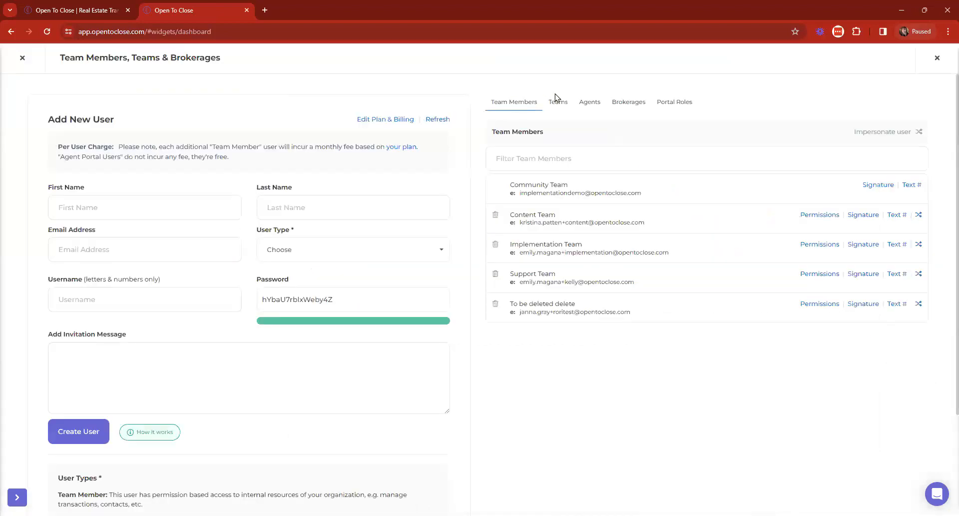
click(576, 102)
click(545, 185)
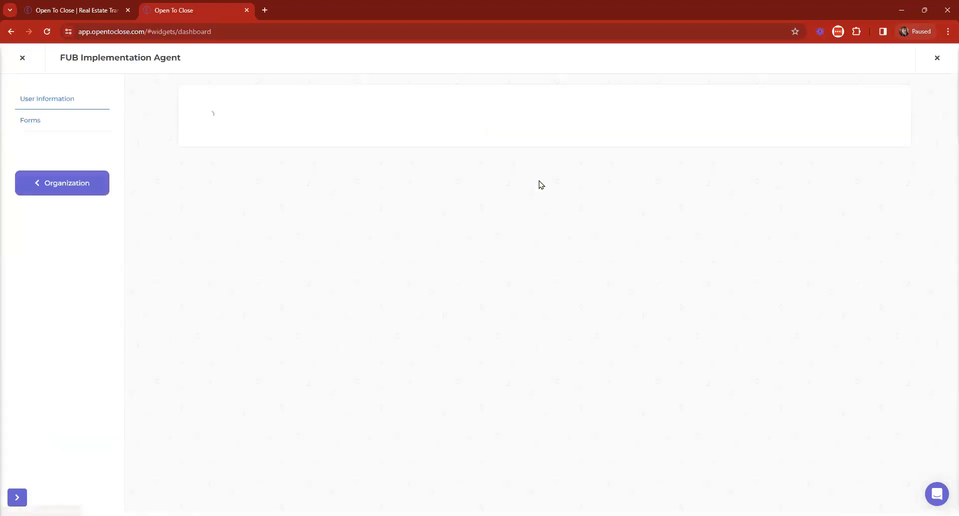
click(30, 120)
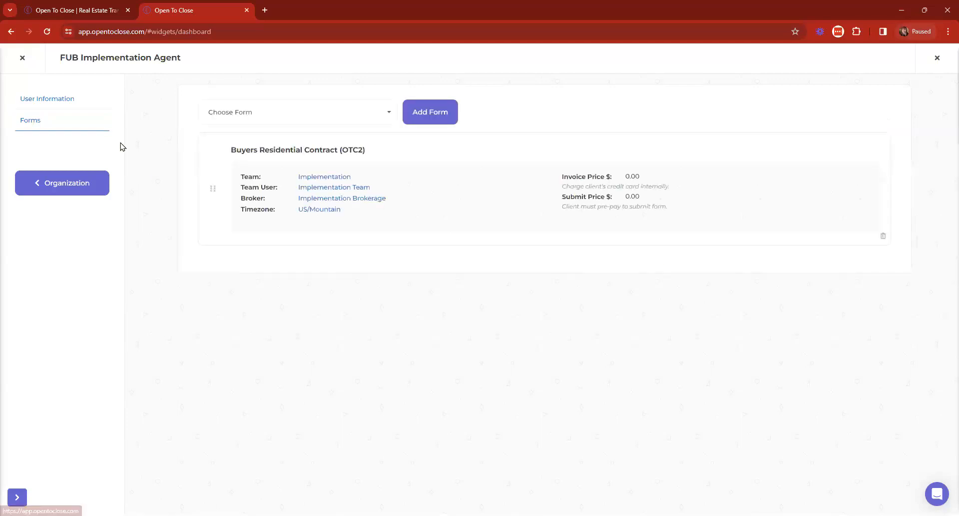
click(23, 56)
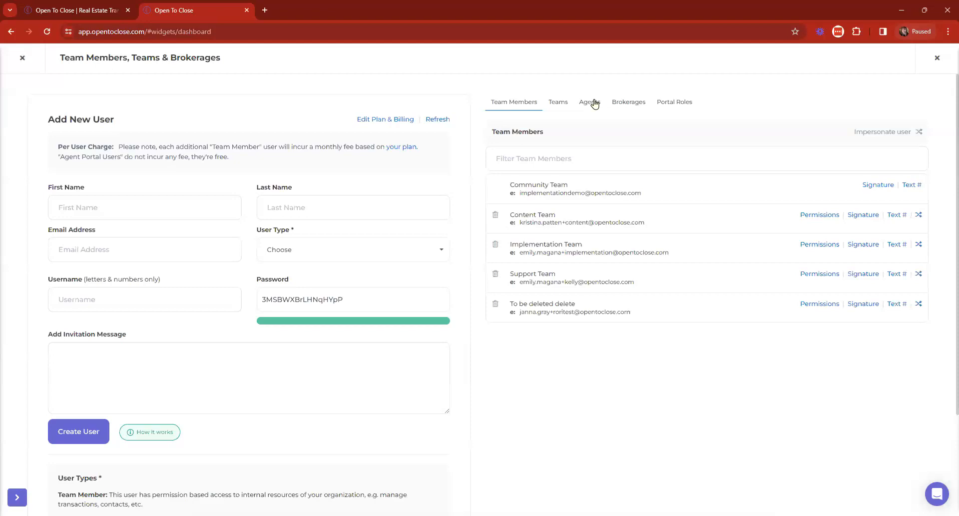
click(594, 103)
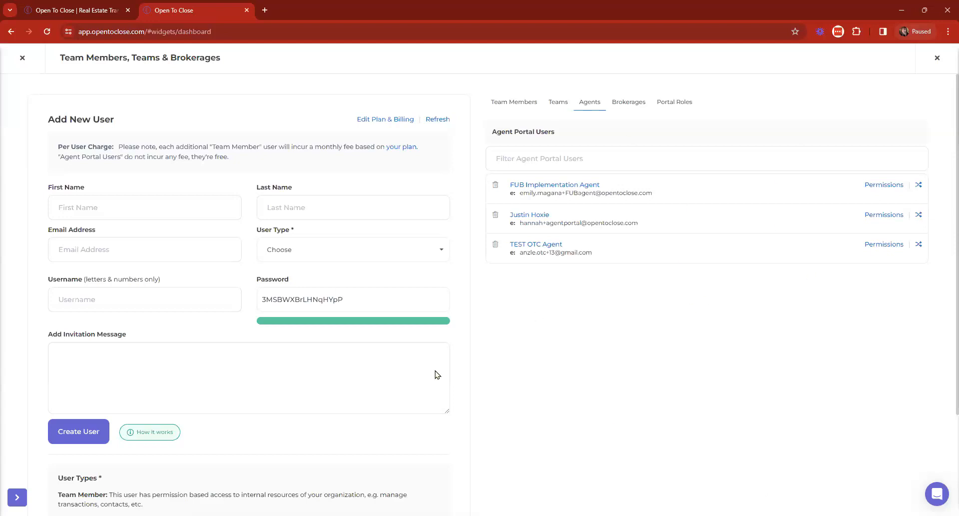
click(22, 57)
Step: Reload the Dashboard to see Property History and the unapproved Addendum #1 fe.pdf
click(41, 102)
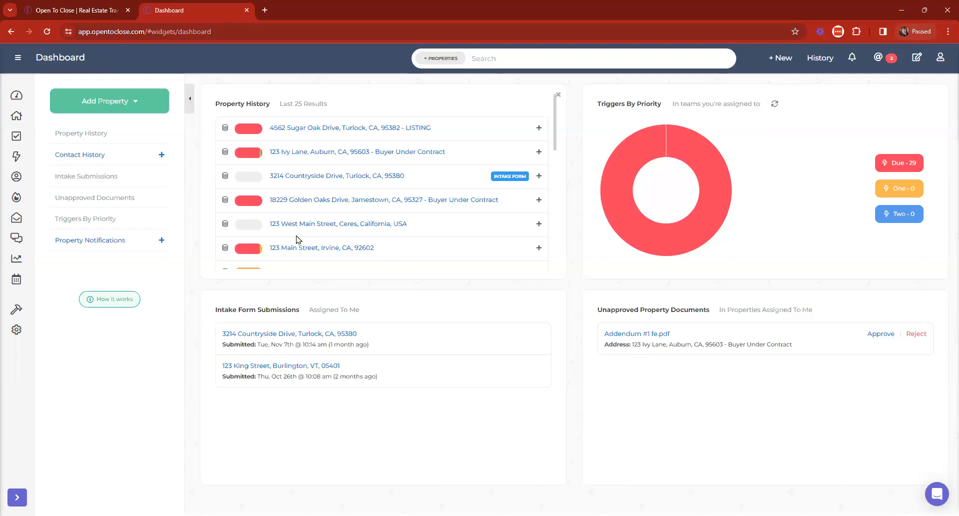
Step: Open the 123 Ivy Lane property's Documents tab
click(337, 153)
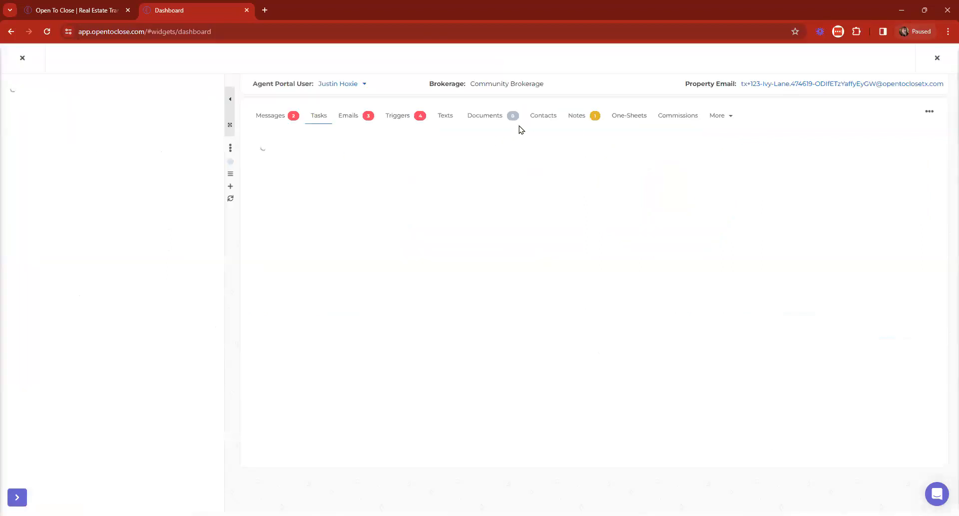
click(494, 118)
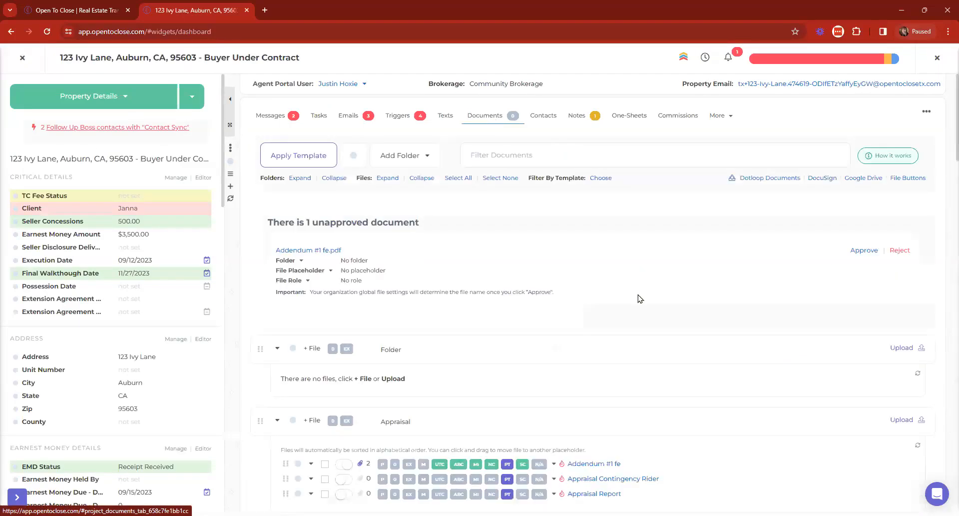
scroll(640, 302, down, 5)
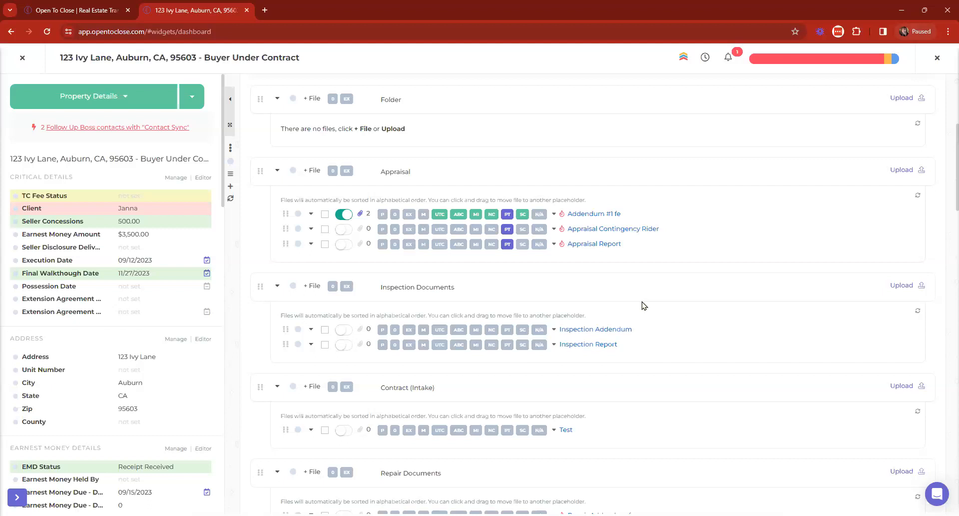
Step: Select Addendum #1 fe, Repair Addendum fe, Addendum #2 fe and Final Settlement Statement for merging
click(325, 214)
scroll(333, 237, down, 6)
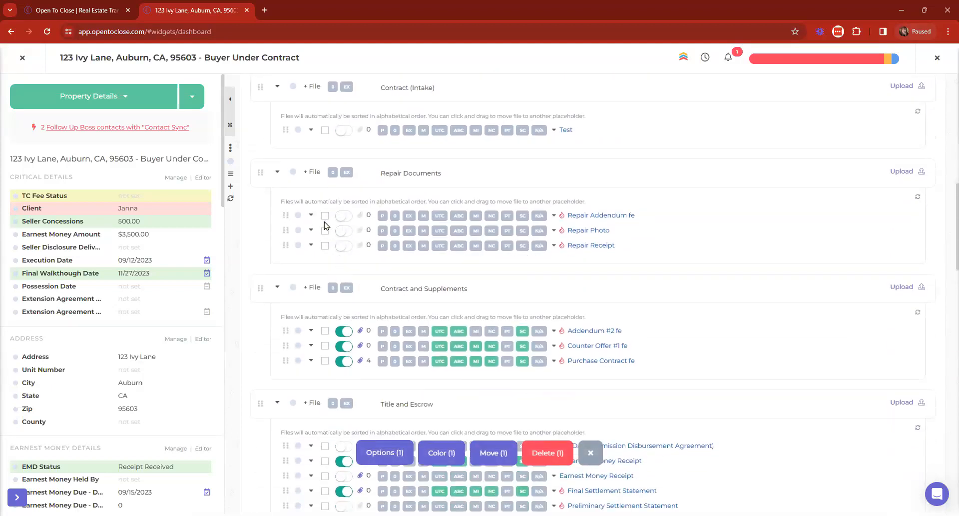
click(324, 216)
scroll(325, 219, down, 3)
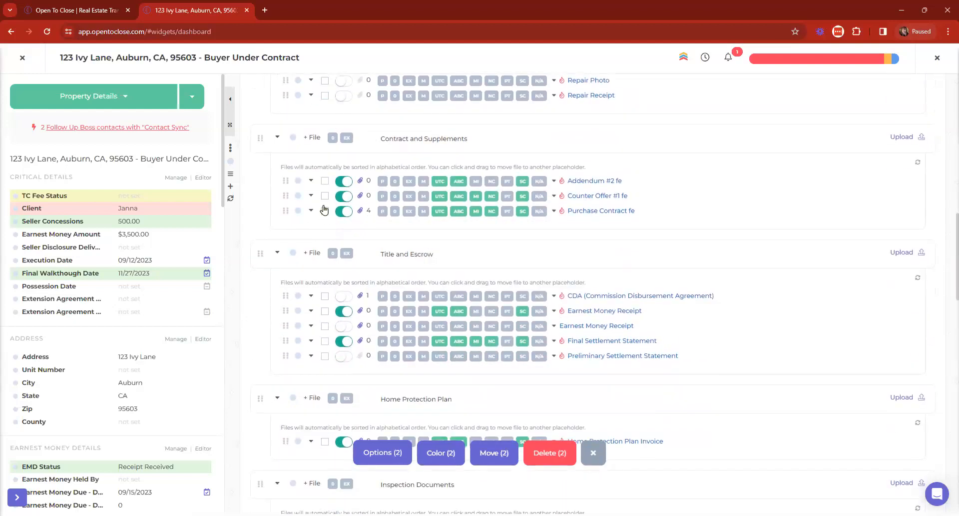
click(324, 182)
scroll(340, 285, down, 2)
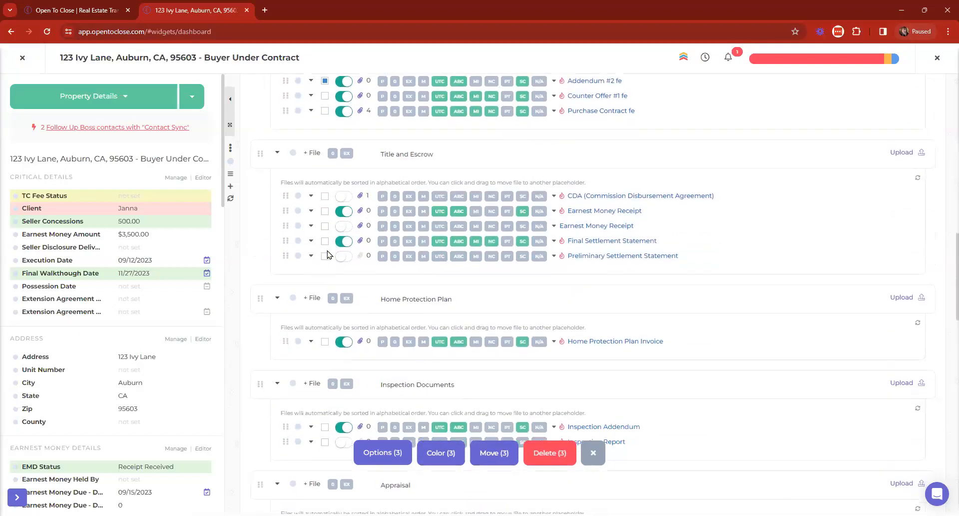
click(324, 241)
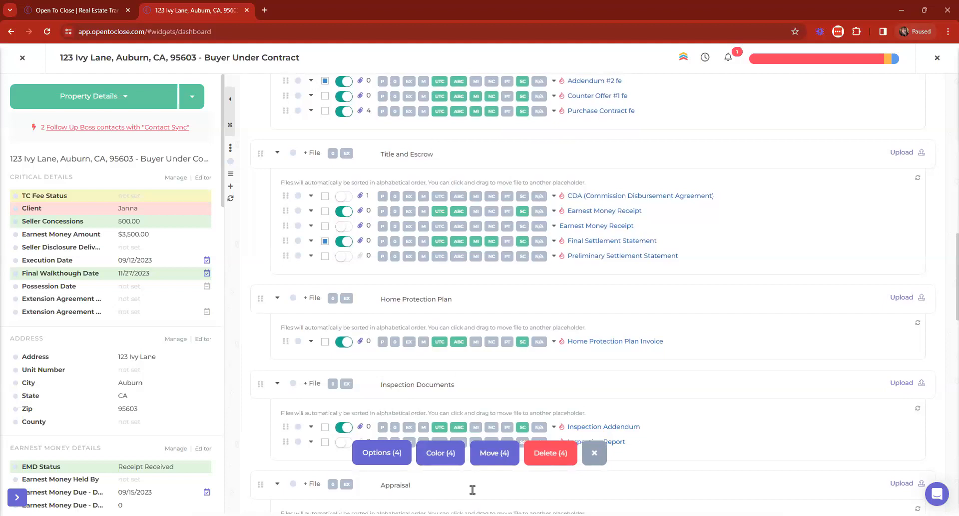
scroll(501, 303, up, 15)
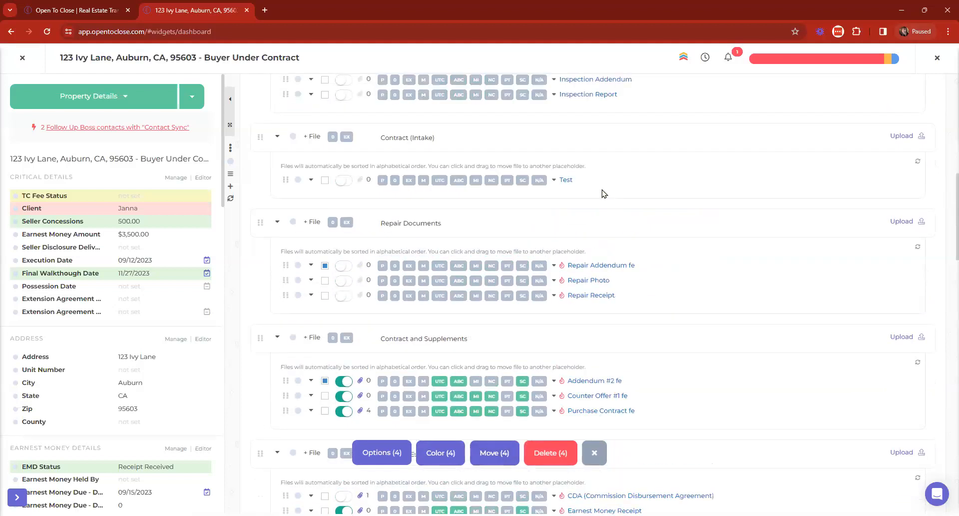
Step: Start merging the four selected files and give the result the Final Settlement Statement role
click(381, 453)
click(385, 419)
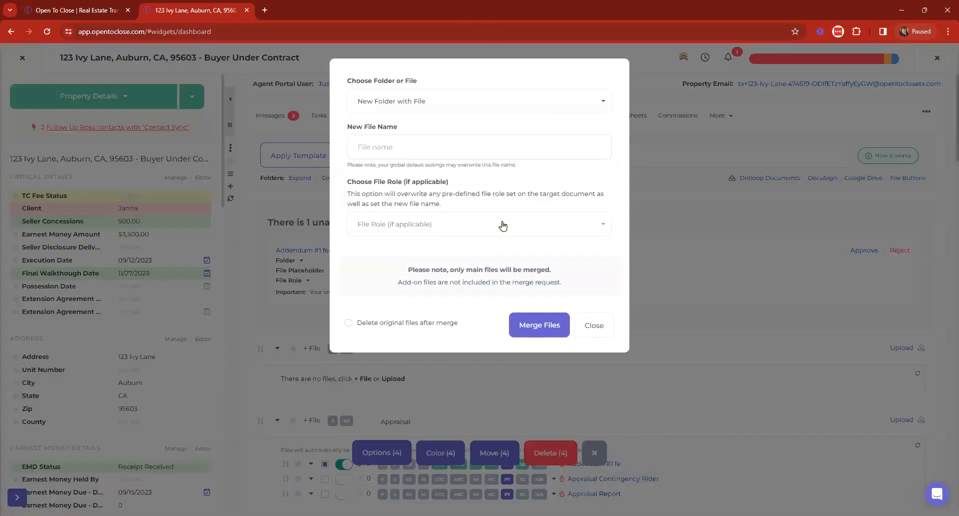
click(423, 152)
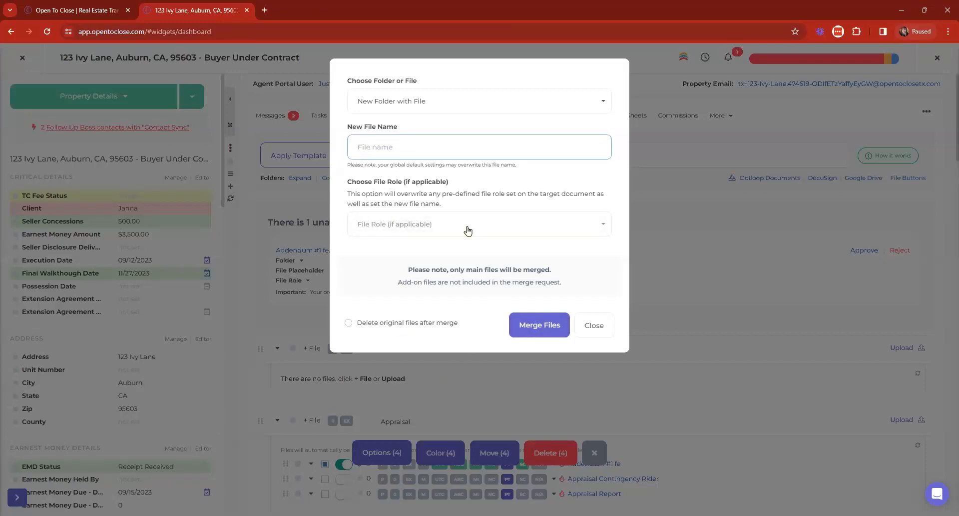
click(420, 228)
scroll(434, 295, down, 4)
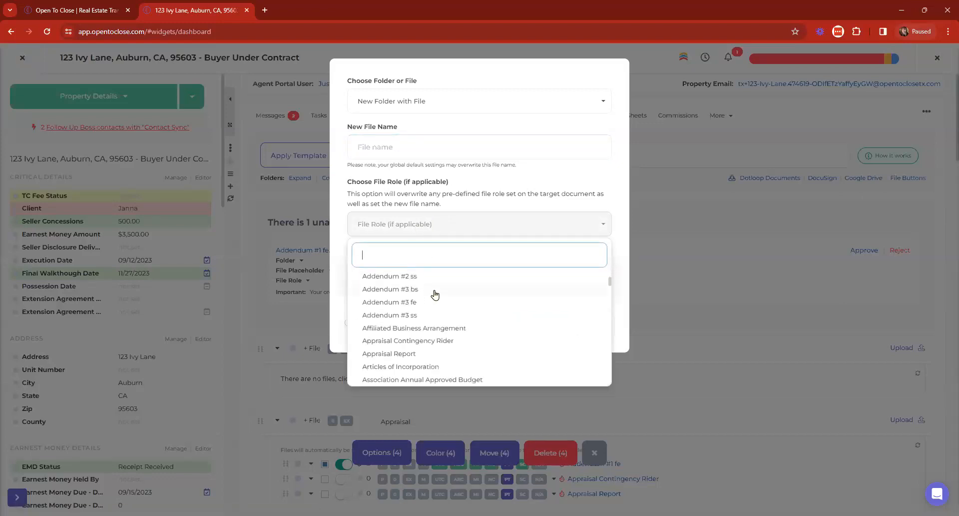
scroll(461, 320, down, 4)
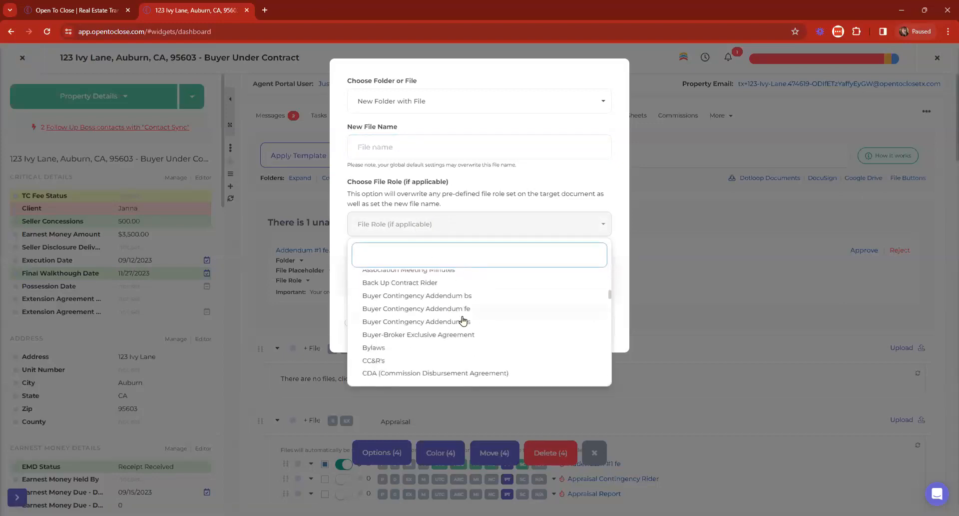
scroll(463, 320, down, 8)
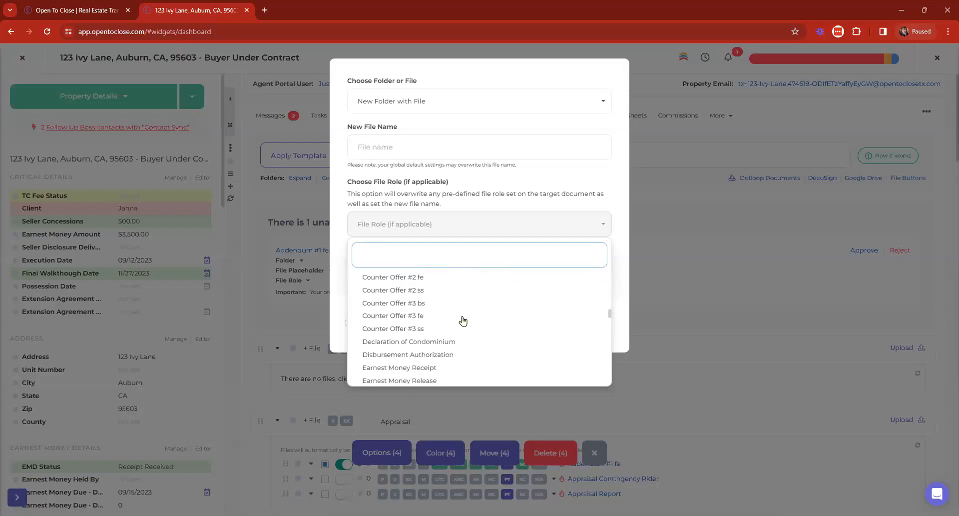
scroll(463, 321, down, 3)
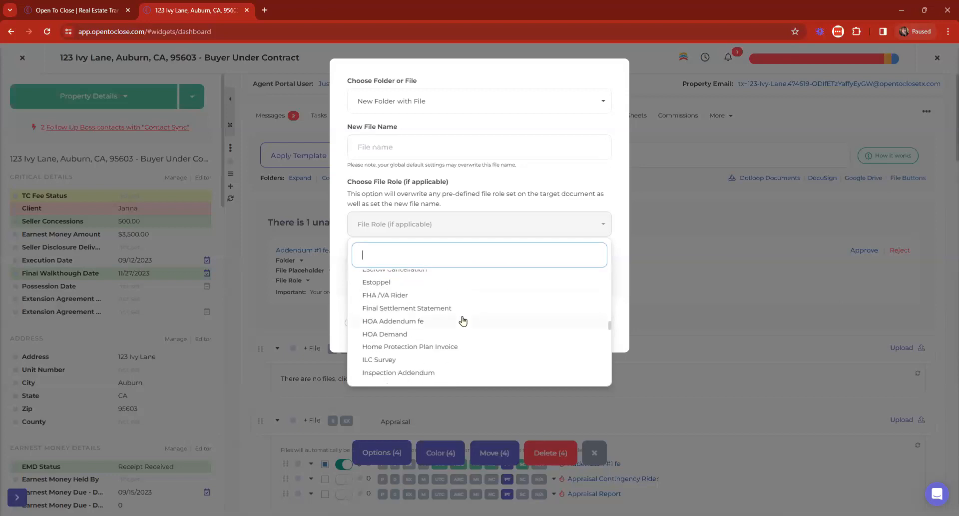
click(402, 308)
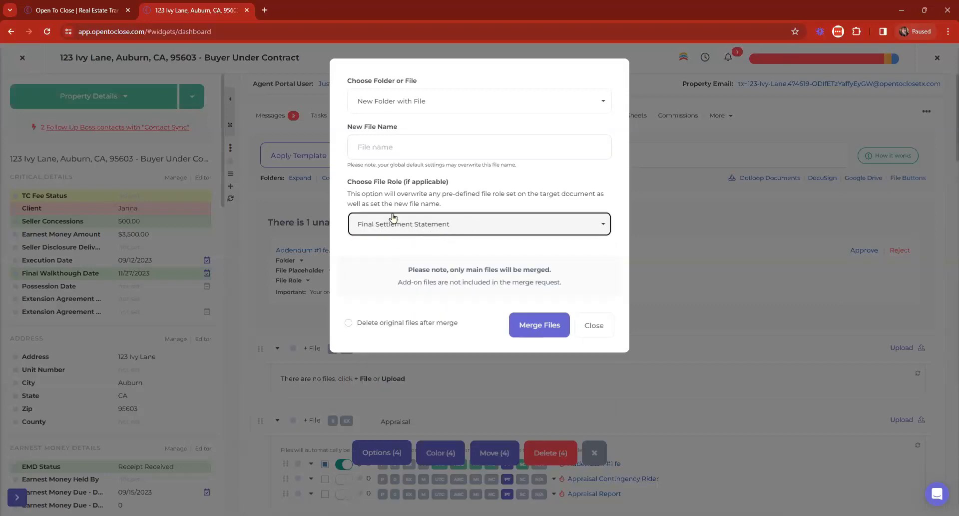
Step: Choose Purchase Documents as the merged file's destination folder
click(415, 102)
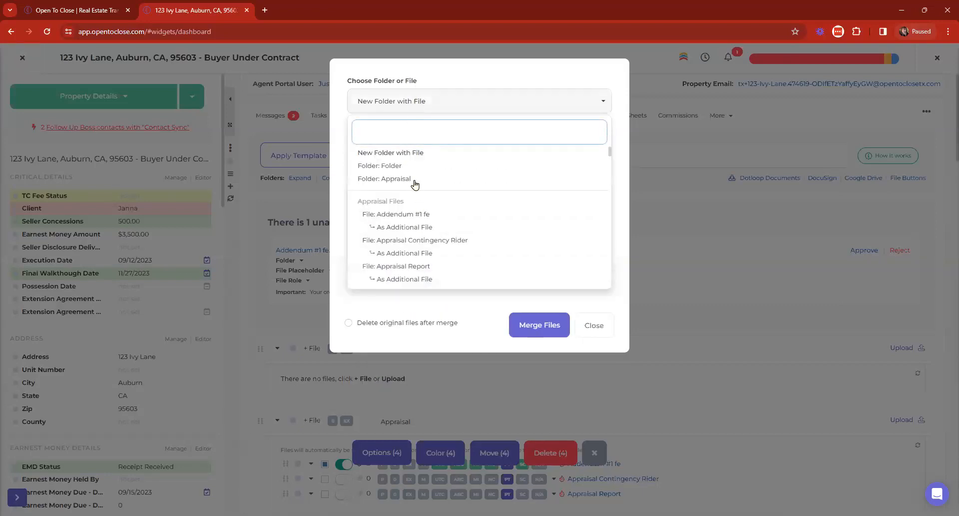
scroll(445, 217, down, 1)
scroll(445, 217, down, 3)
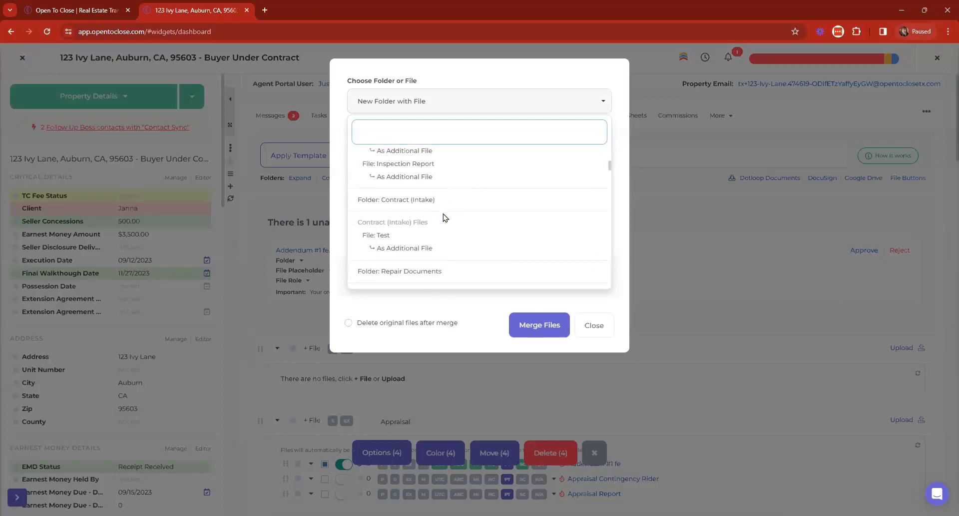
scroll(399, 199, down, 4)
scroll(414, 215, down, 3)
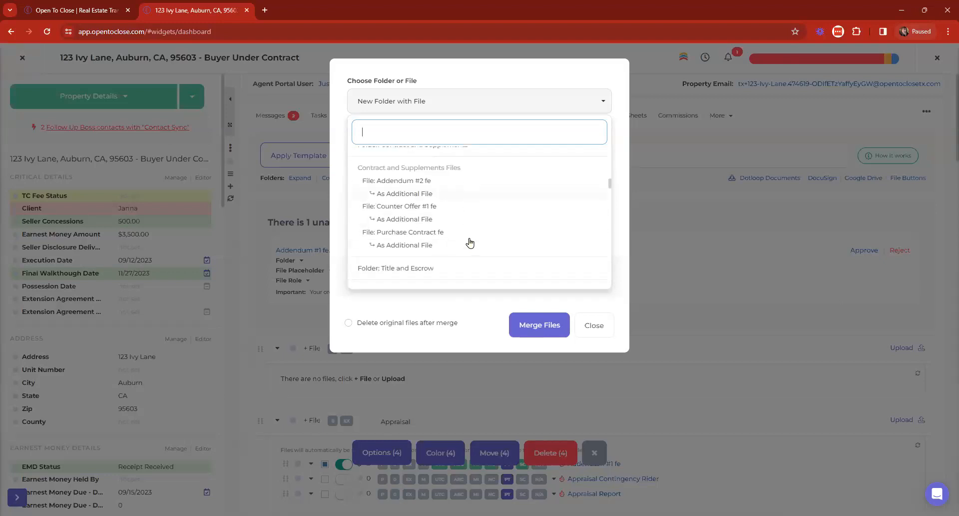
click(433, 232)
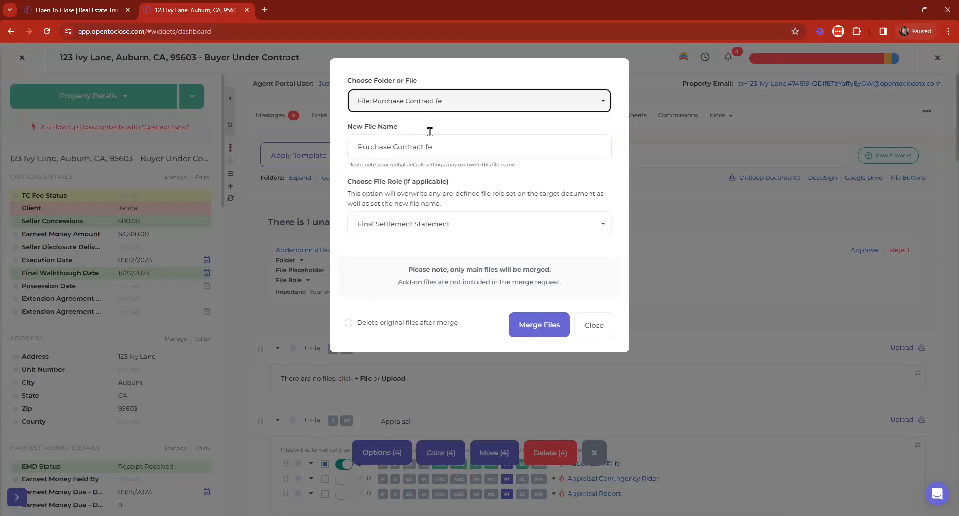
click(437, 109)
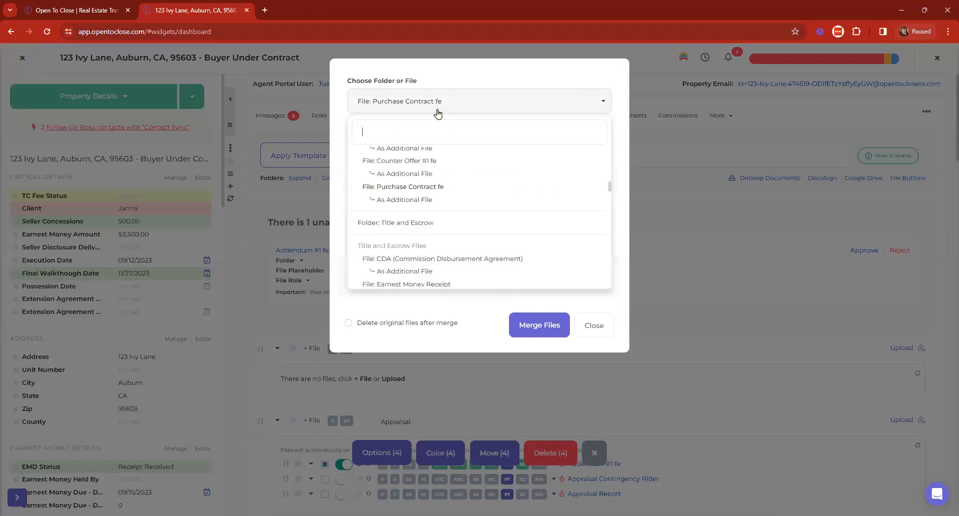
scroll(407, 240, down, 5)
scroll(408, 226, down, 3)
scroll(410, 223, up, 3)
scroll(418, 218, down, 2)
scroll(417, 218, down, 5)
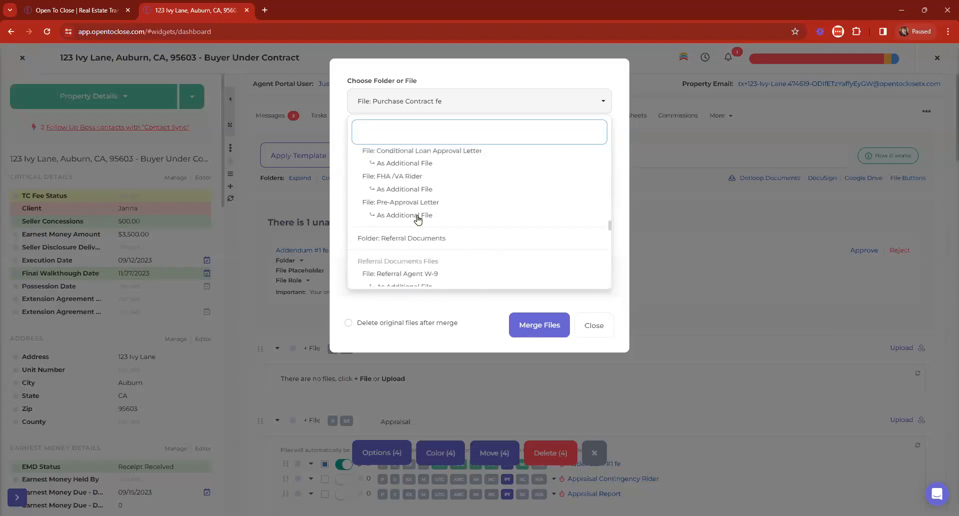
click(428, 188)
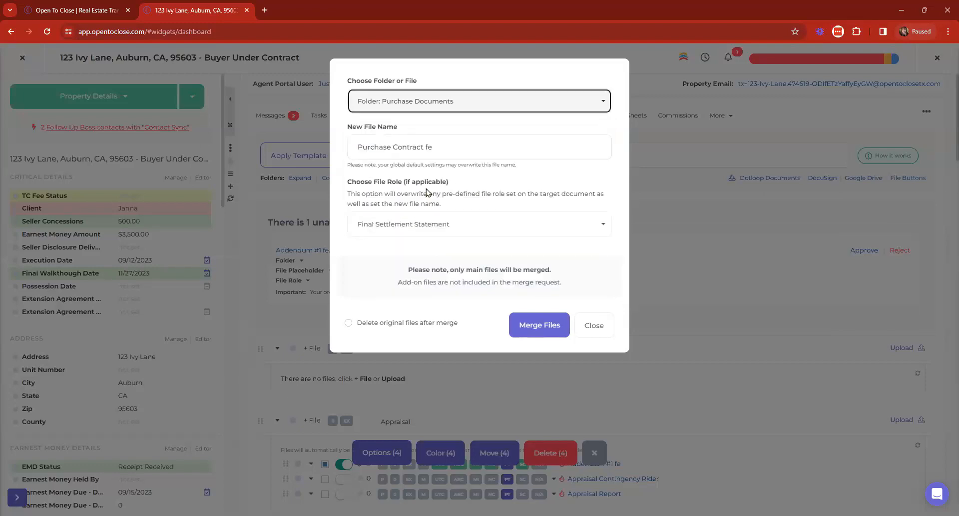
Step: Name the merged file Complete Doc Package for Buyer and merge the files
key(Tab)
key(BackSpace)
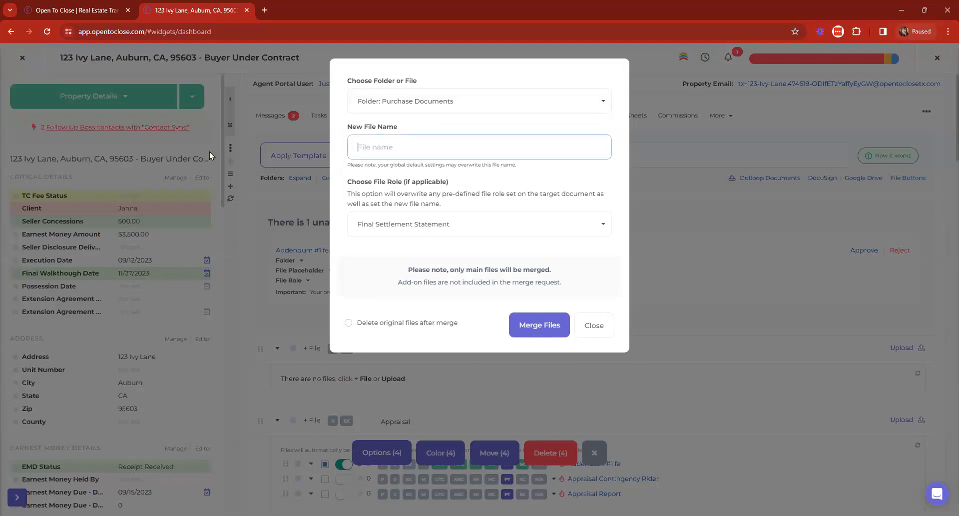
text(Comp)
key(BackSpace)
key(BackSpace)
key(BackSpace)
key(BackSpace)
text(Co)
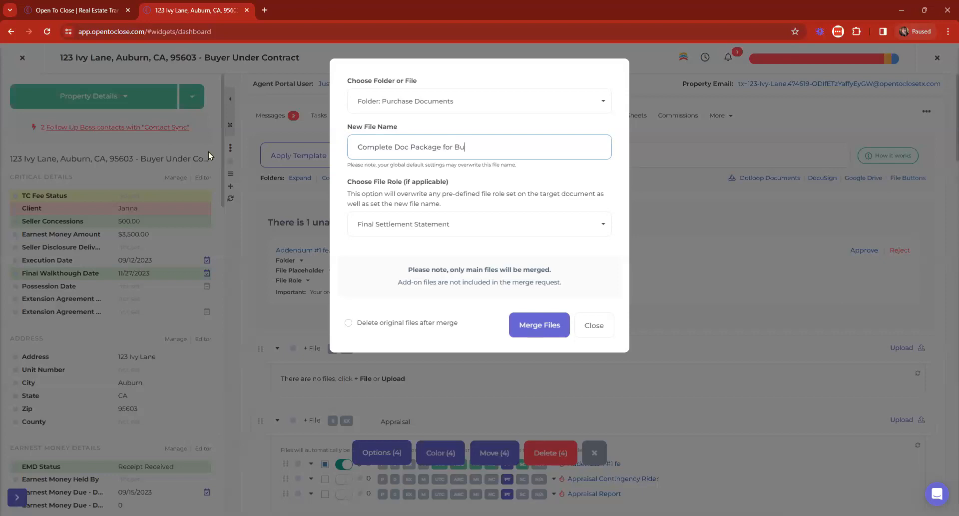
click(544, 325)
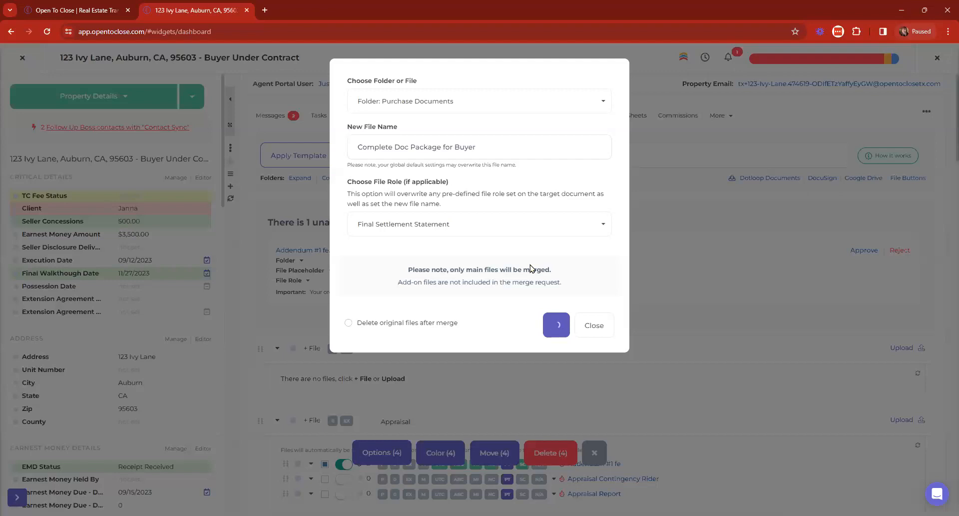
scroll(532, 249, down, 5)
Step: Scroll to Purchase Documents and preview the merged Final Settlement Statement file
scroll(534, 200, down, 10)
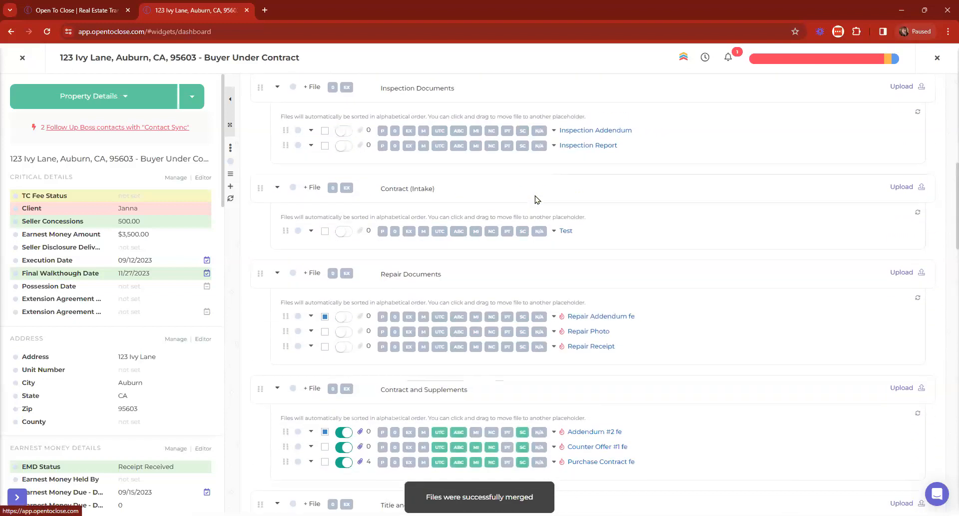
scroll(531, 195, down, 10)
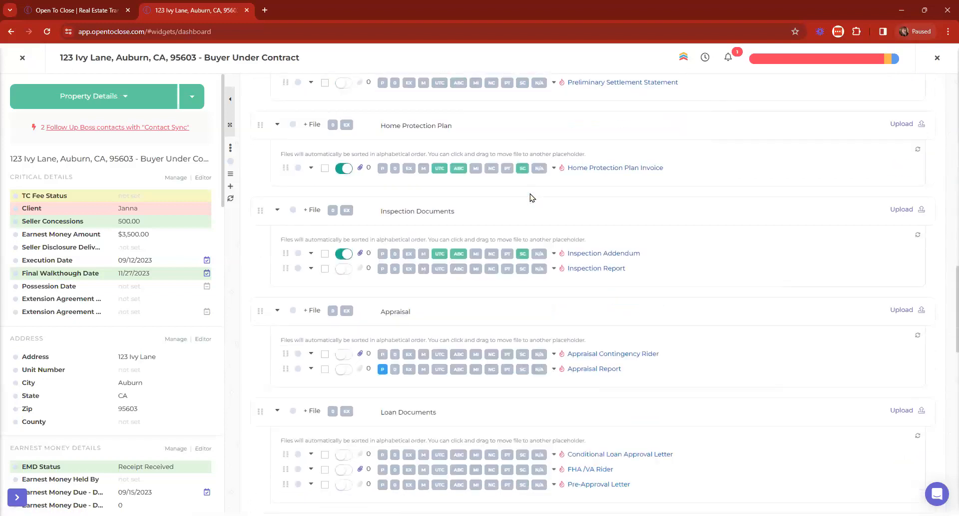
scroll(520, 197, down, 2)
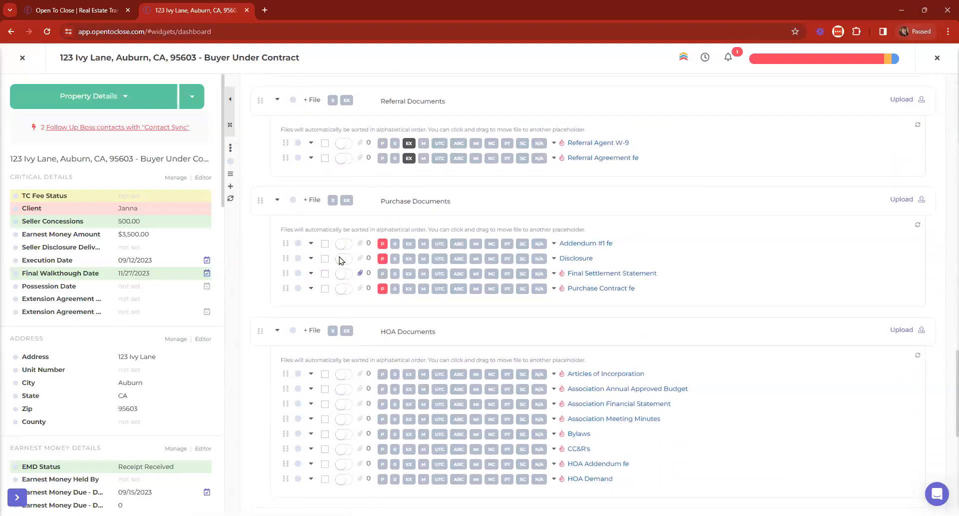
click(360, 273)
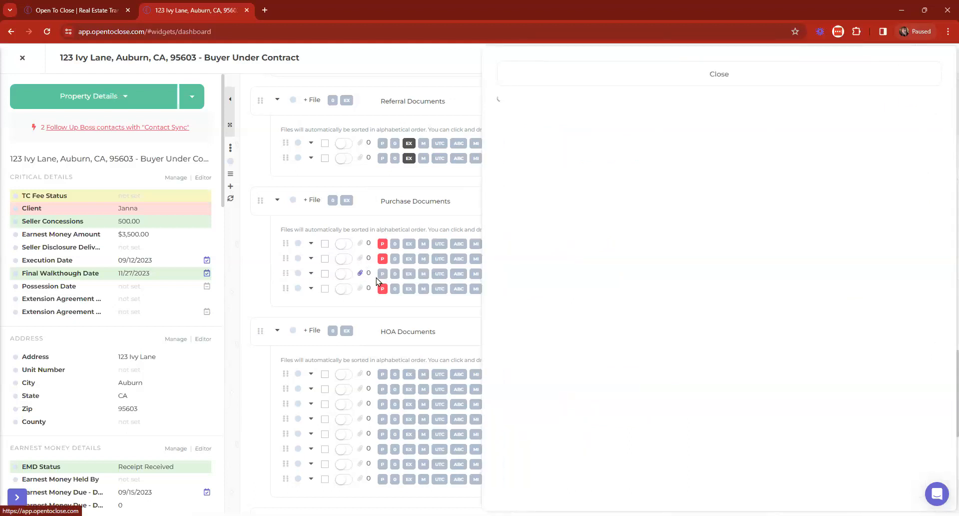
scroll(791, 181, down, 5)
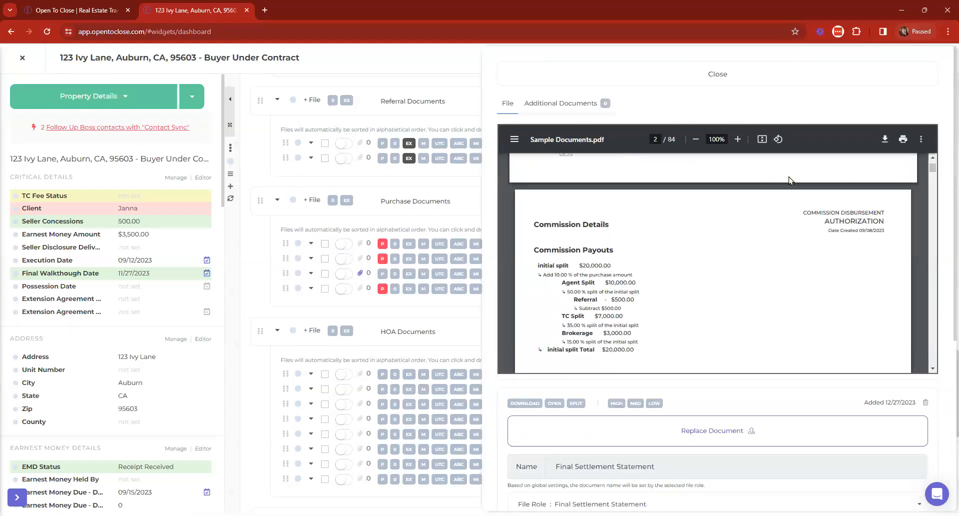
drag(933, 169, 895, 125)
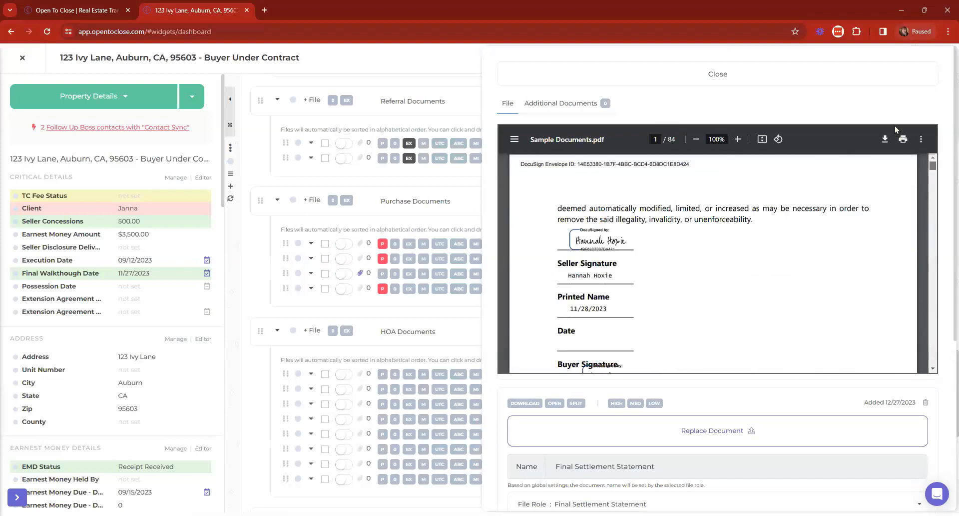
click(553, 81)
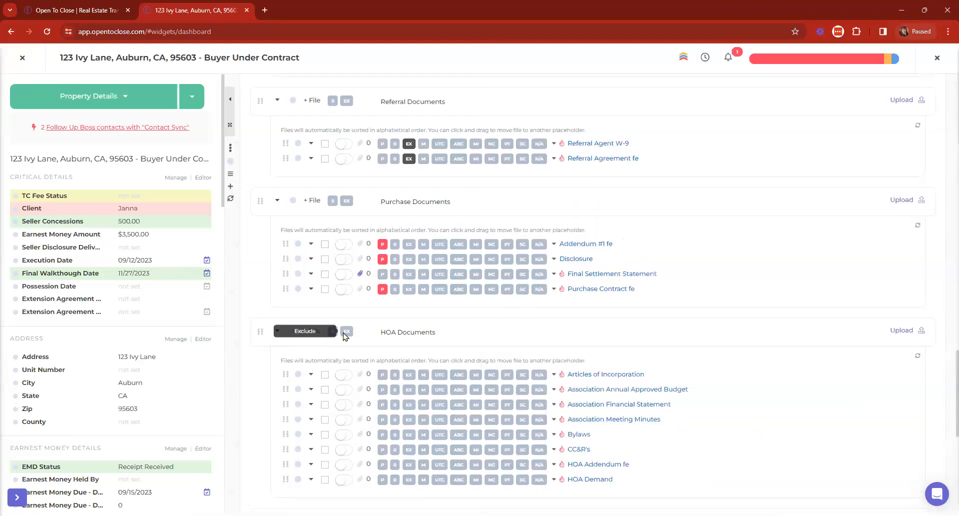
Step: Preview the Final Settlement Statement again, close it, and return to the top
scroll(354, 342, down, 13)
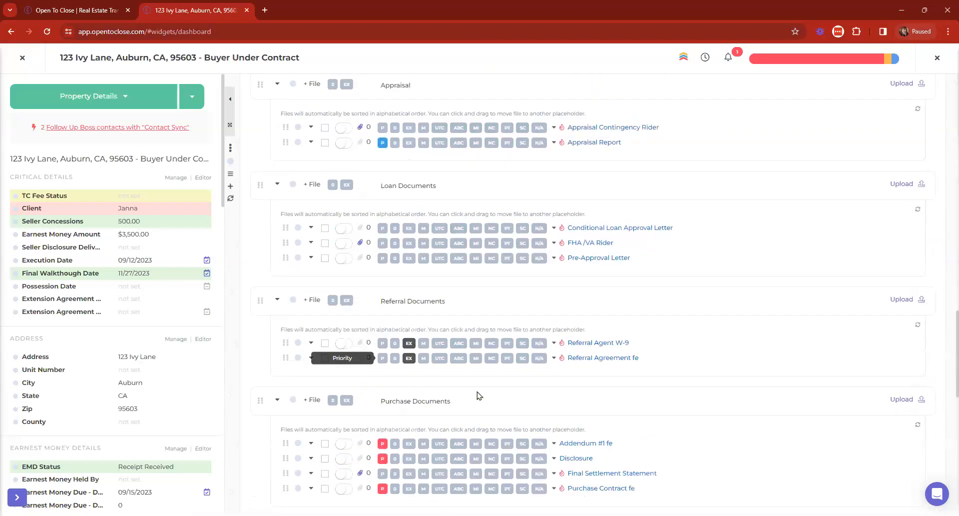
scroll(478, 393, down, 2)
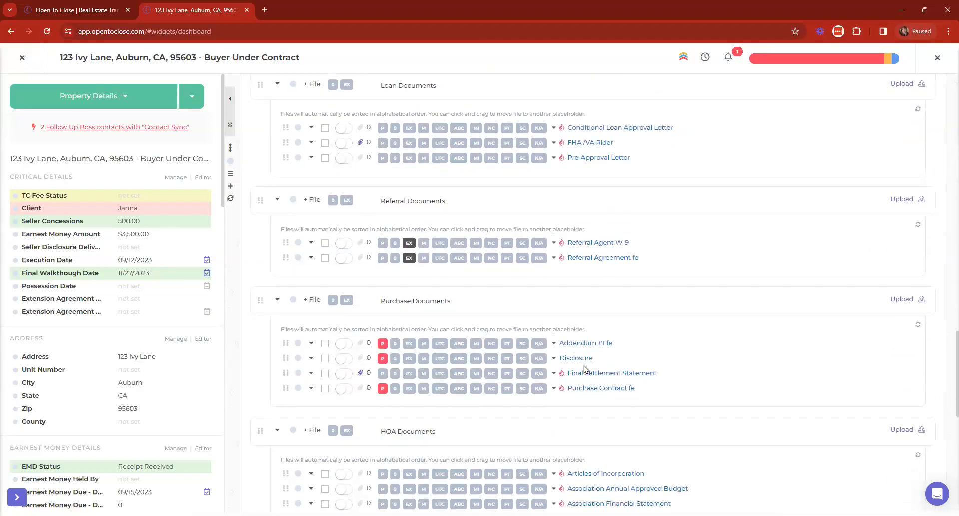
click(566, 375)
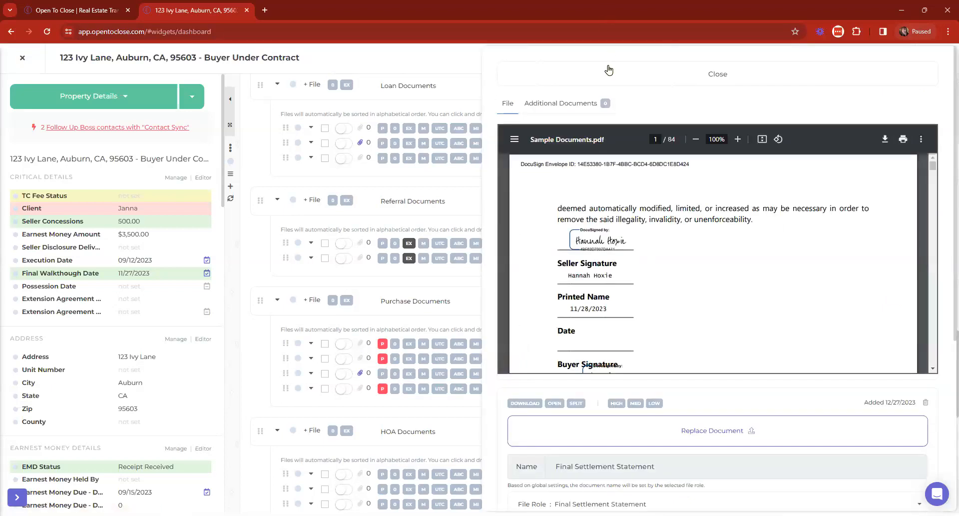
click(606, 65)
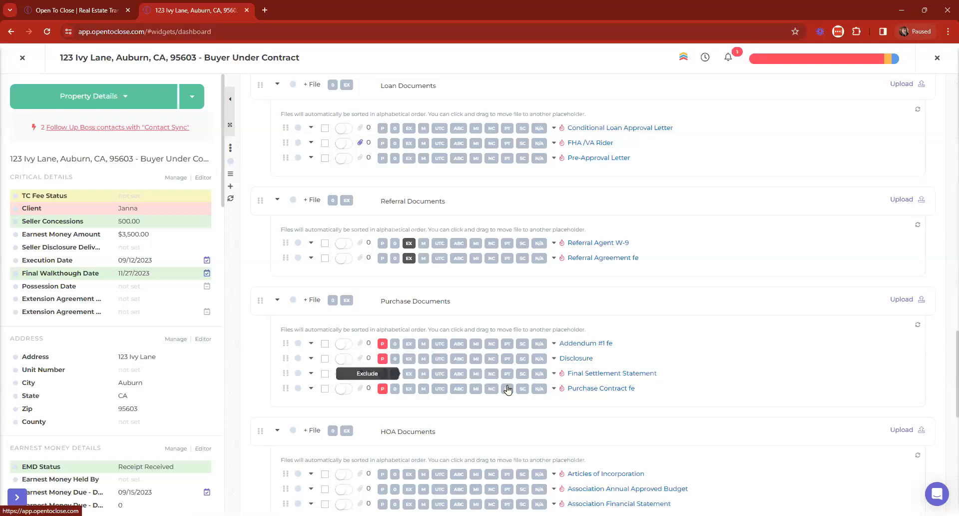
scroll(575, 381, up, 20)
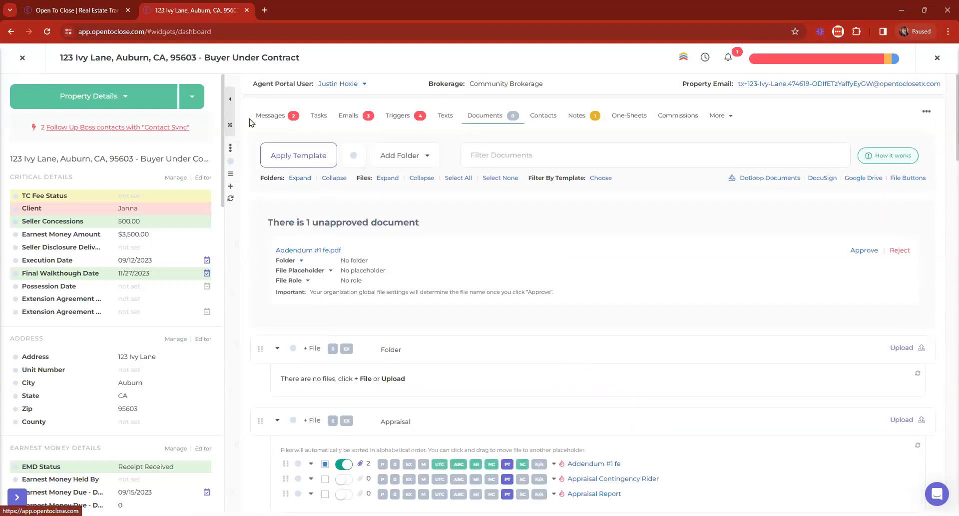
Step: Close the property and search the email templates, replacing 'final' with a new search
click(251, 118)
scroll(559, 303, down, 10)
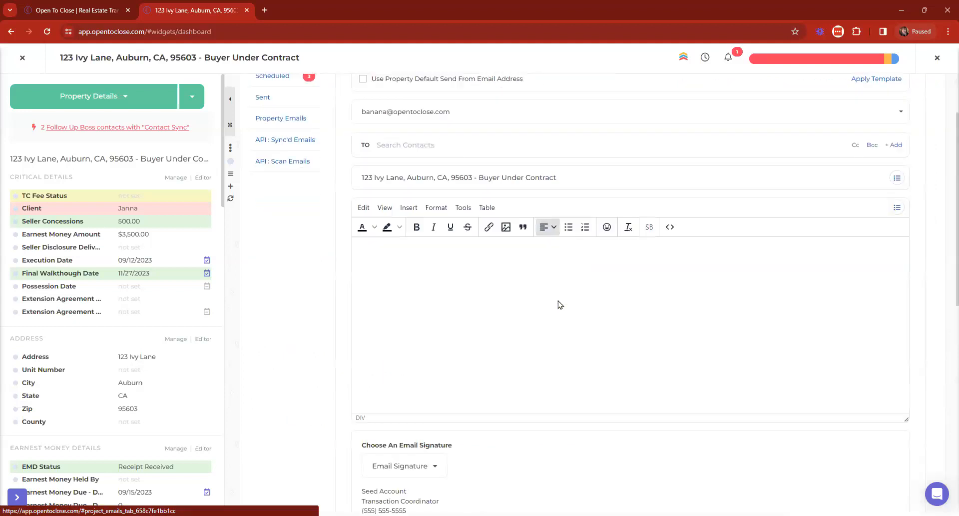
click(22, 57)
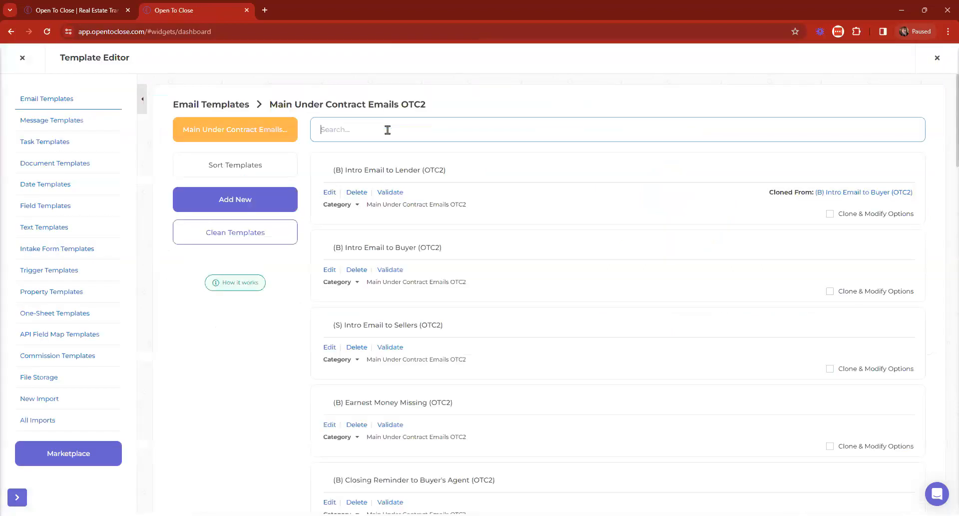
text(final)
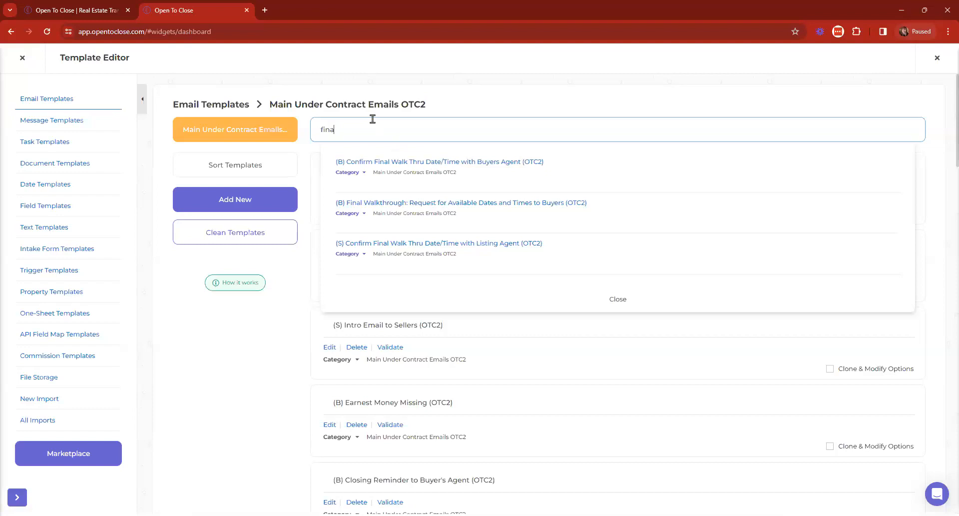
key(ctrl+a)
text(s)
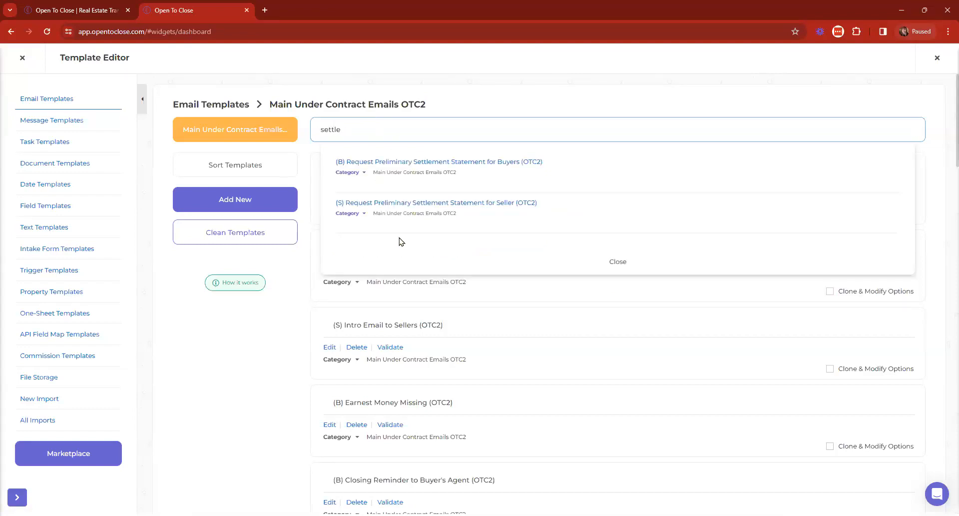
click(486, 162)
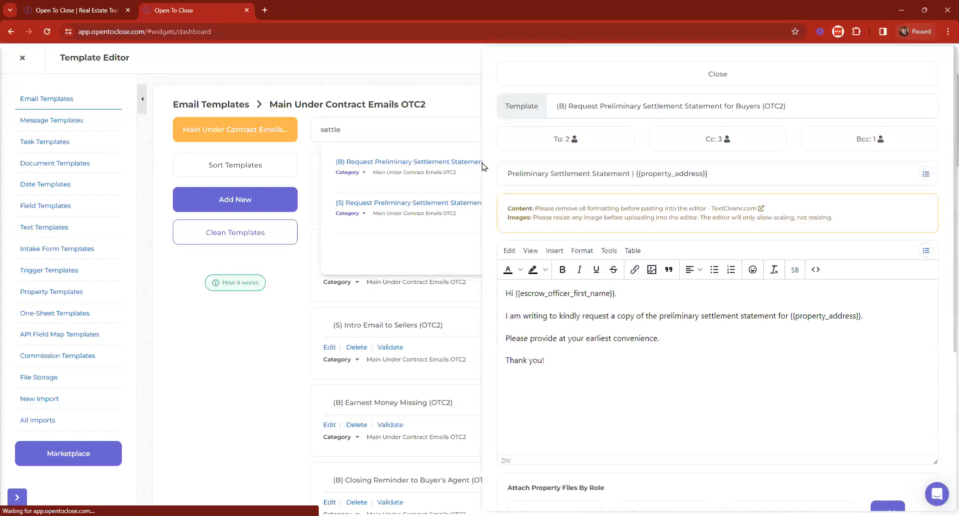
scroll(692, 248, down, 4)
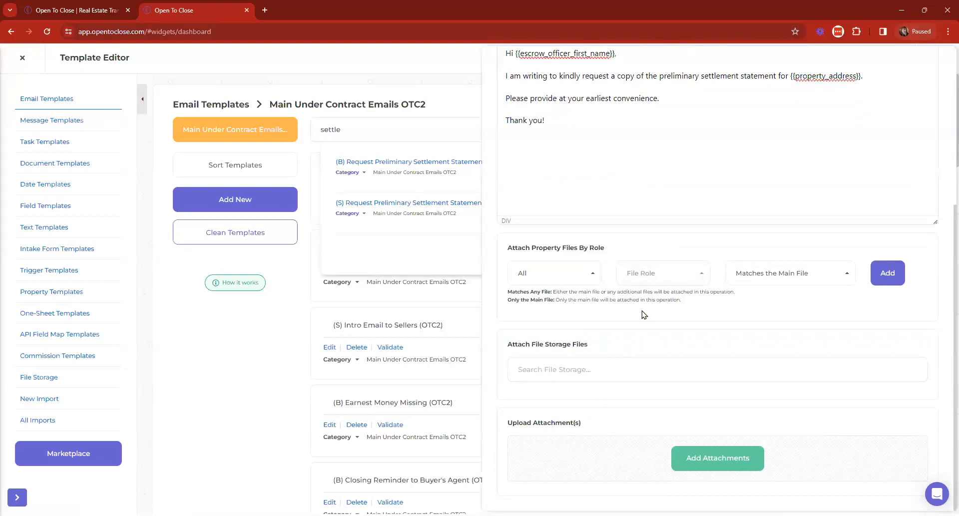
click(563, 273)
click(567, 272)
click(767, 277)
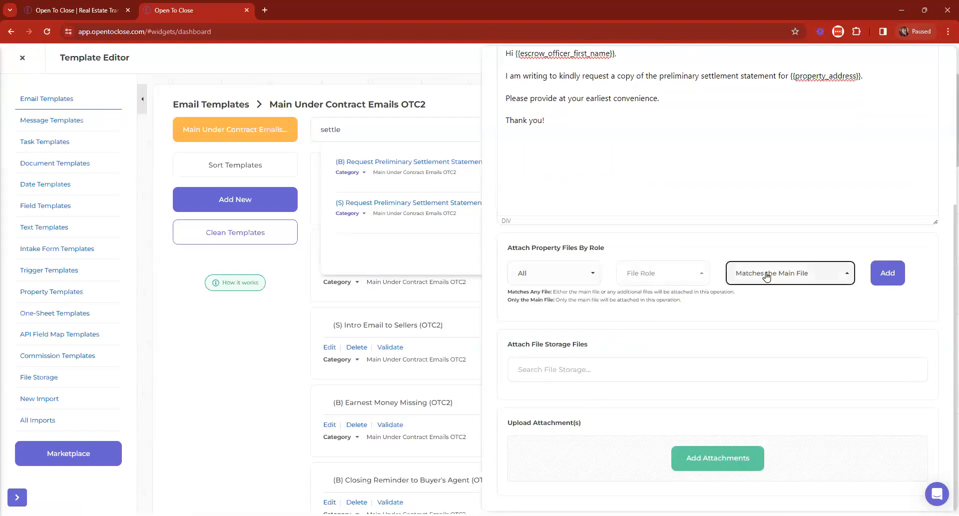
click(689, 273)
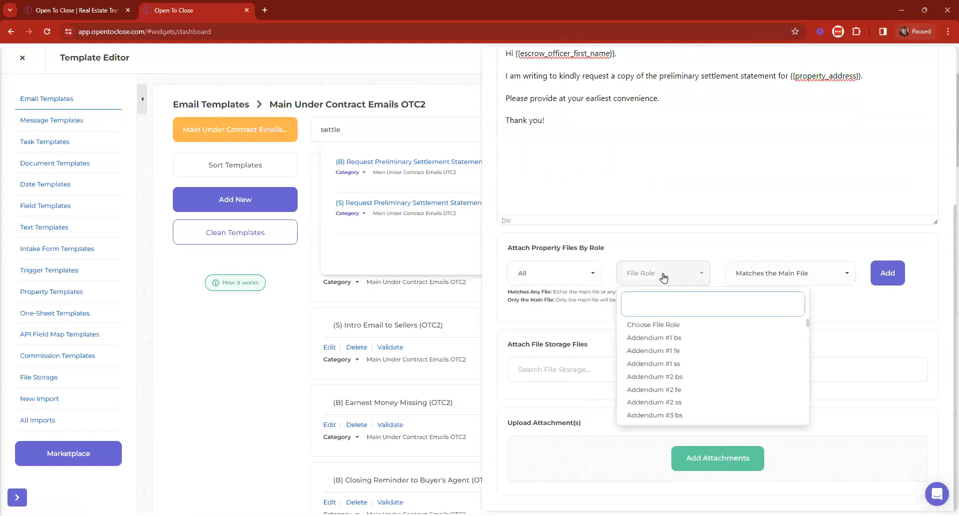
text(fin)
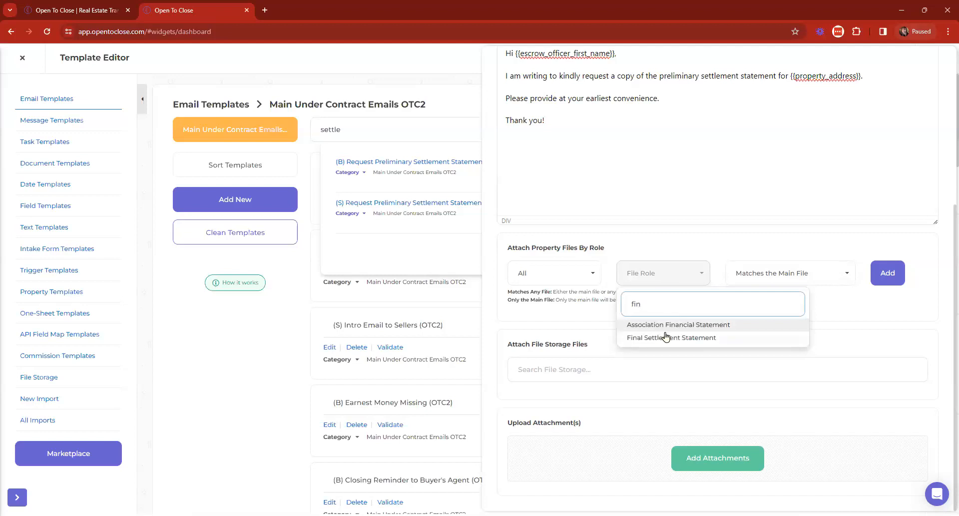
click(667, 337)
click(889, 281)
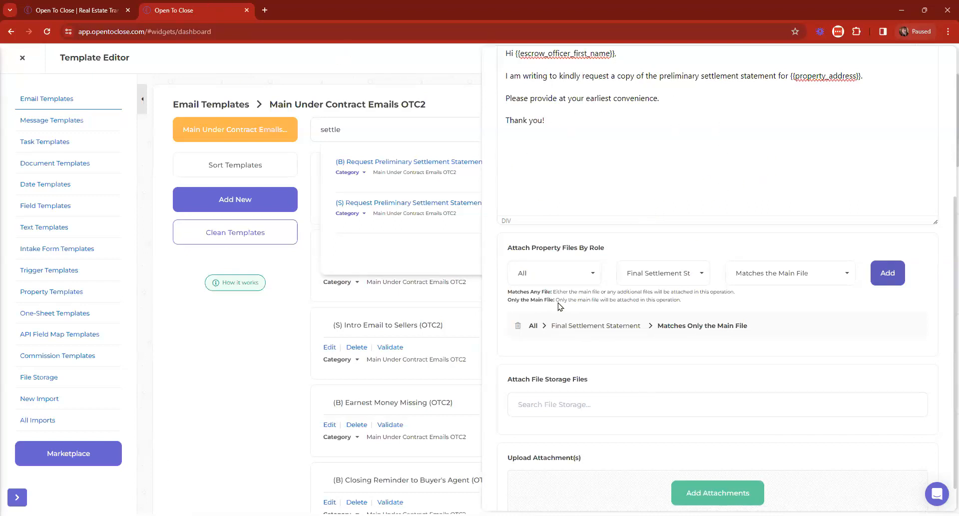
click(520, 327)
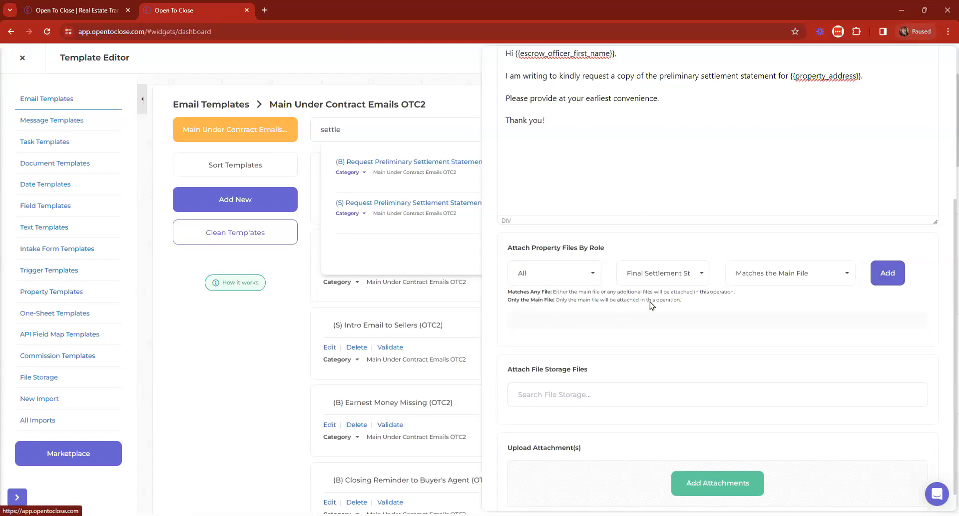
scroll(668, 280, up, 5)
click(549, 74)
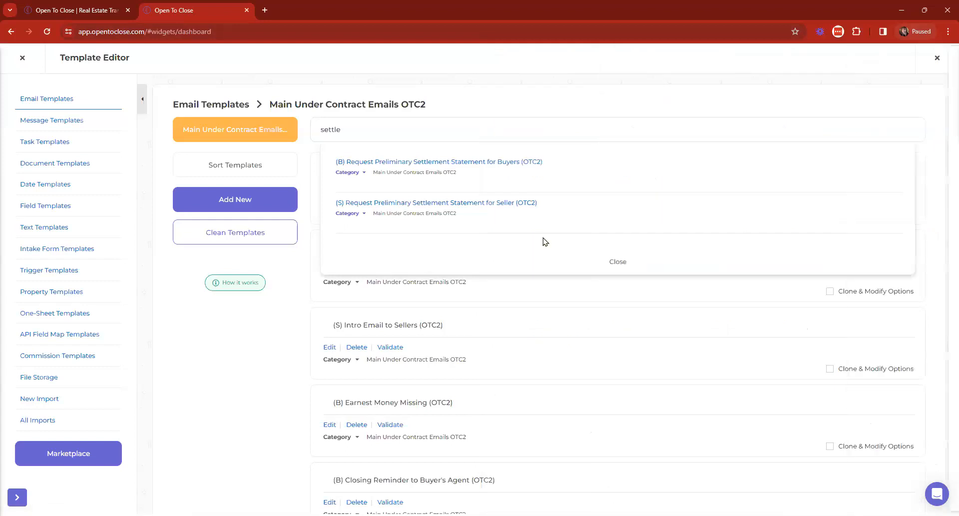
click(618, 261)
Step: Close the Template Editor back to the Dashboard, then open and dismiss the Intercom support chat
click(25, 59)
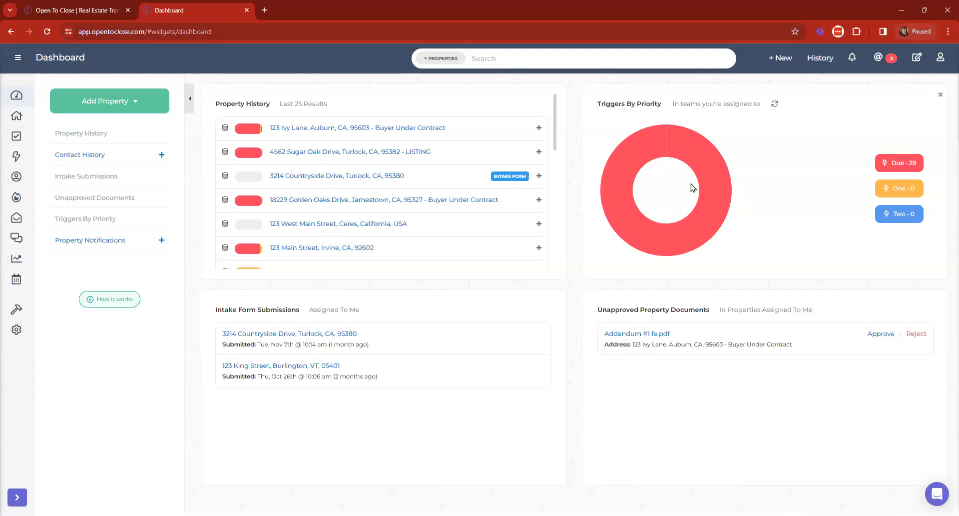
click(937, 495)
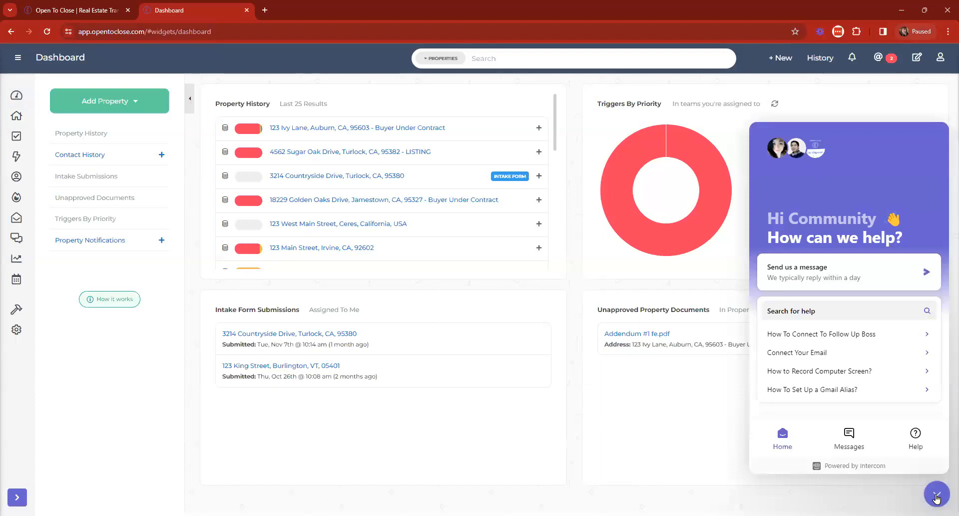
click(807, 270)
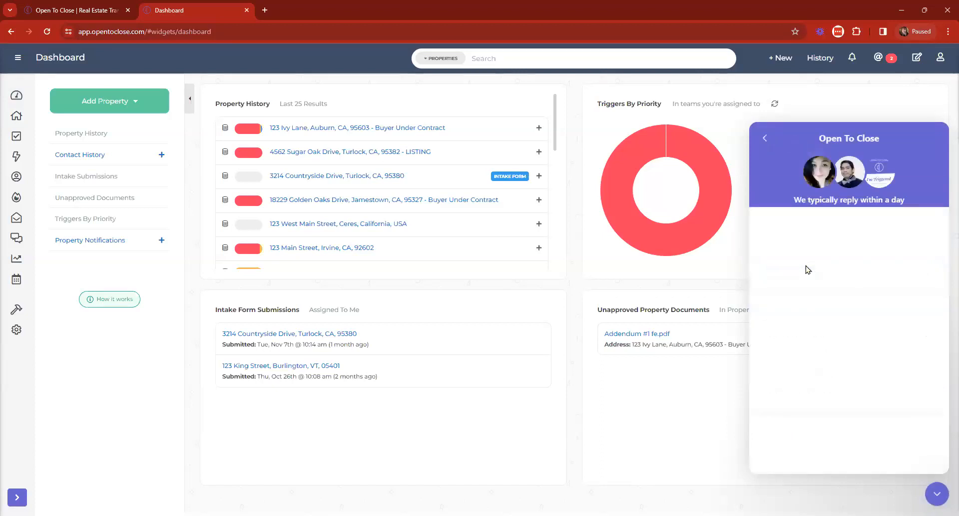
click(938, 491)
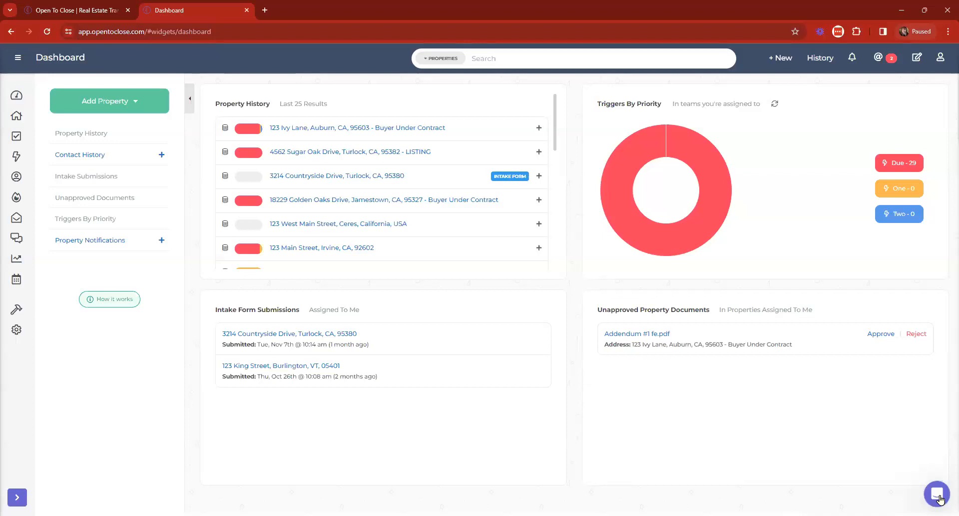
click(71, 7)
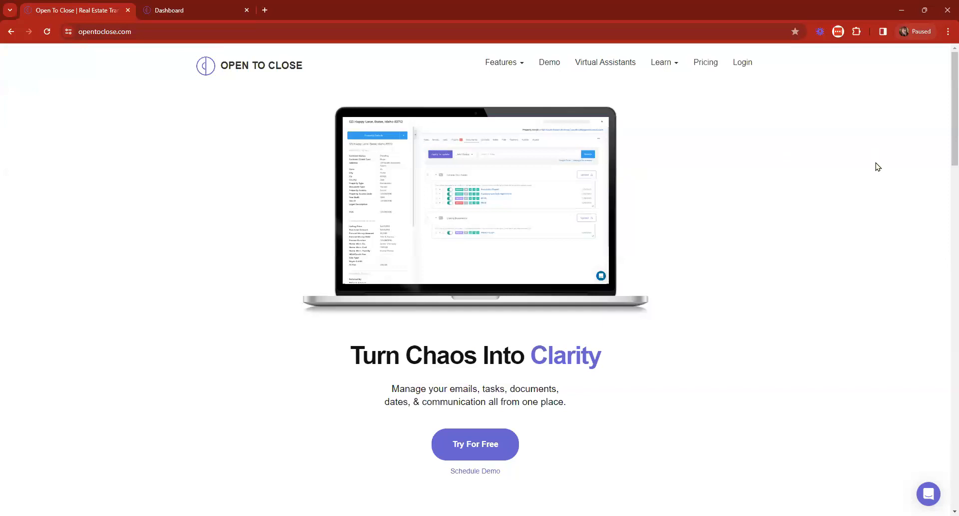
mouse_move(663, 68)
click(641, 104)
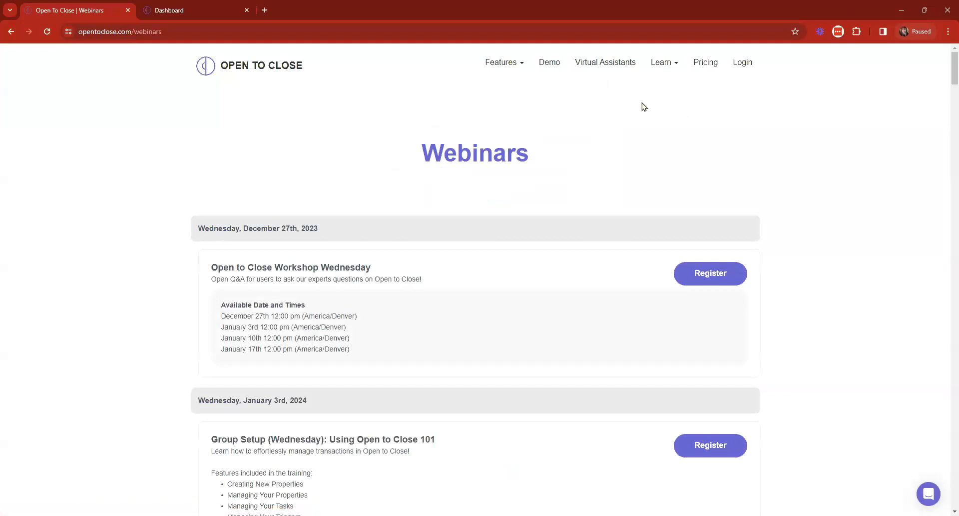
scroll(642, 106, down, 2)
scroll(632, 103, down, 2)
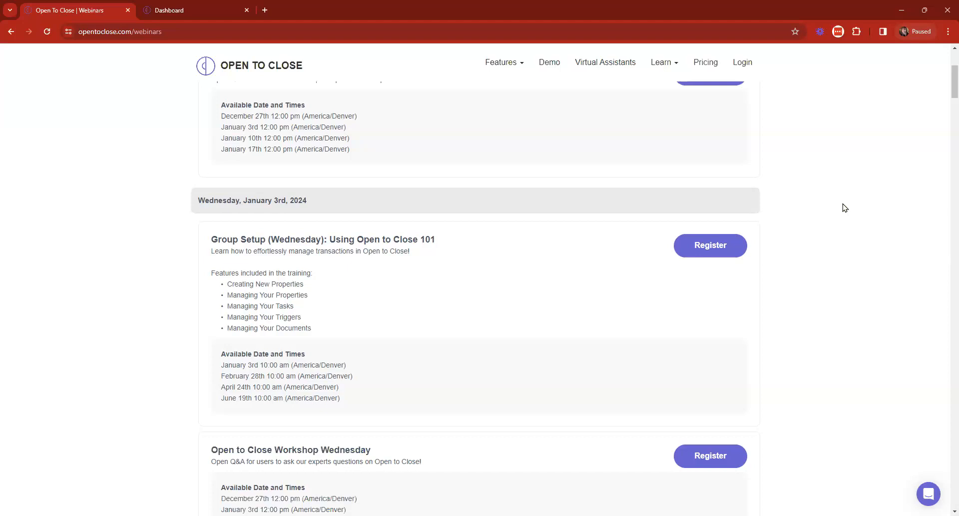
scroll(806, 203, down, 2)
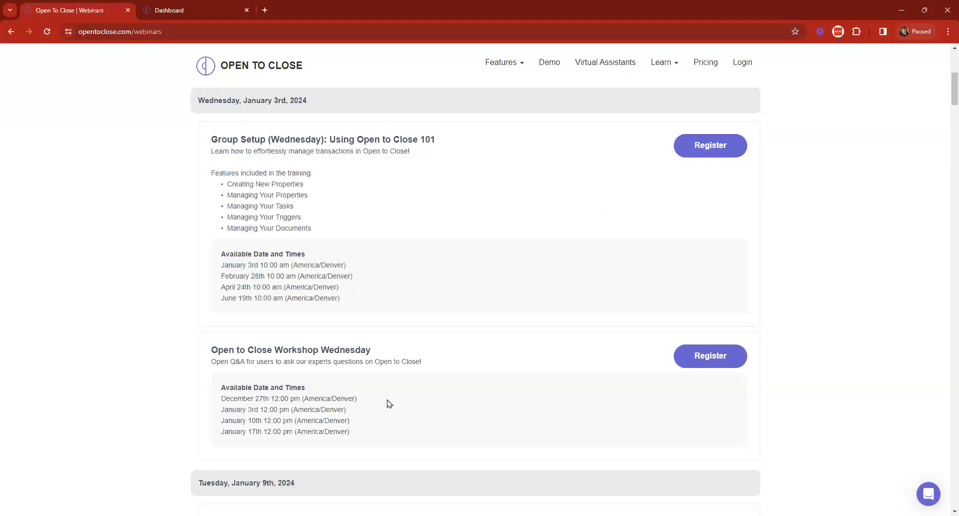
scroll(418, 303, down, 6)
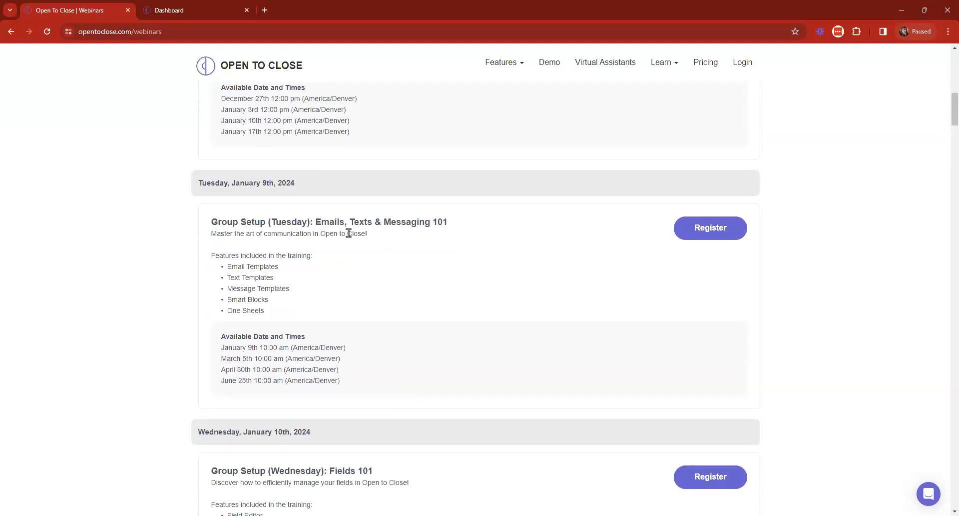
scroll(583, 357, up, 1)
scroll(583, 356, down, 7)
scroll(585, 360, up, 8)
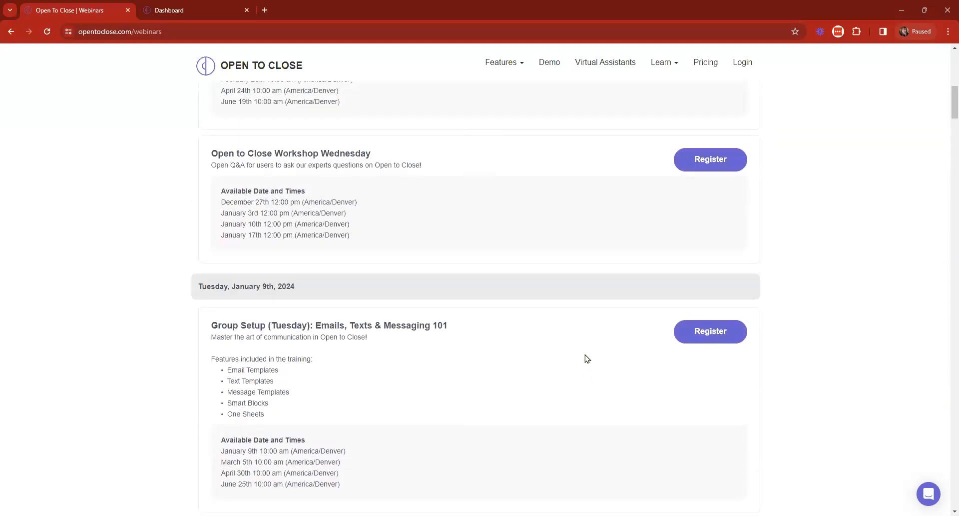
scroll(588, 359, up, 10)
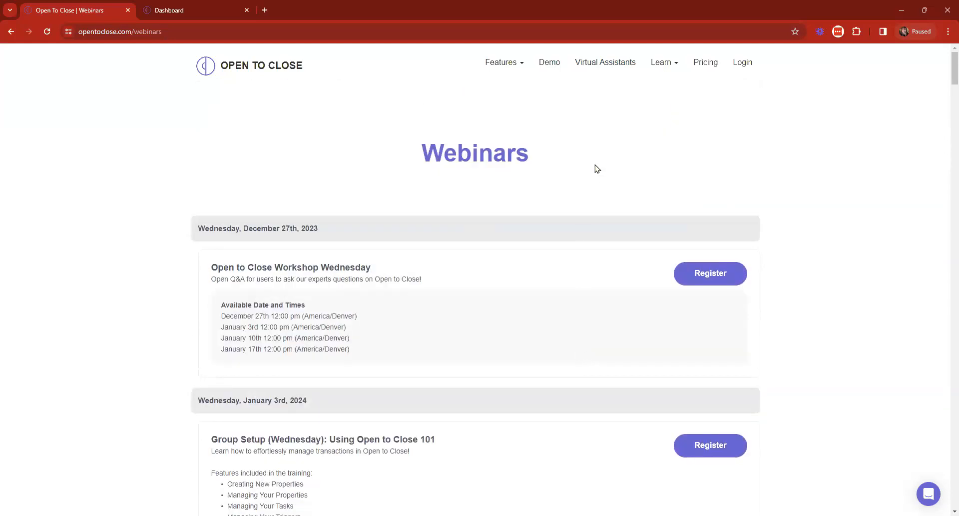